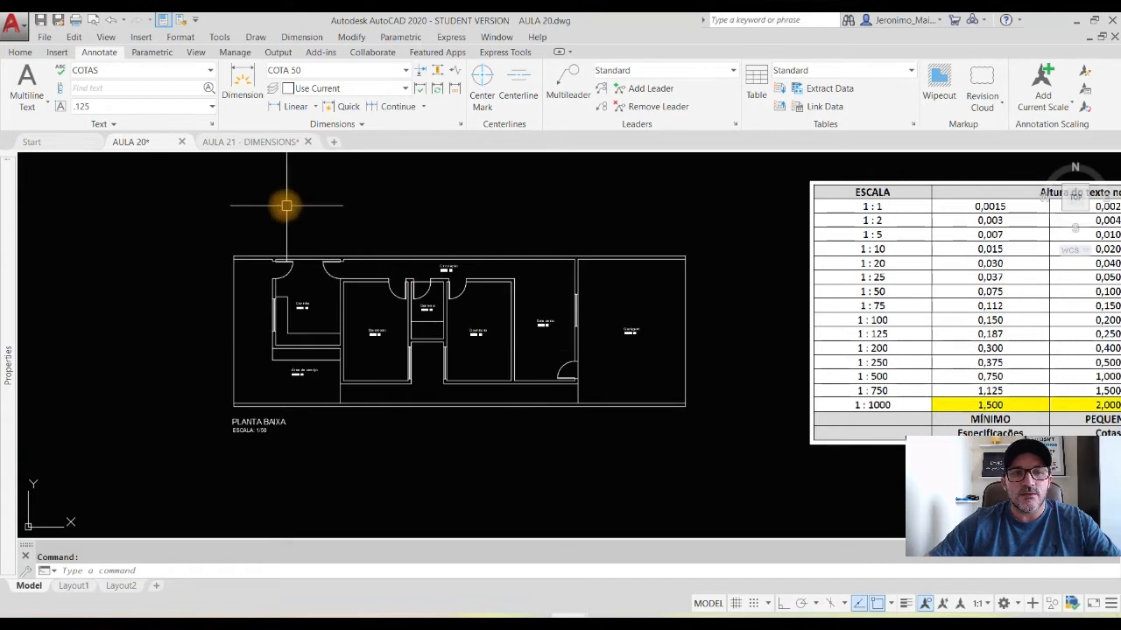
Switch to the AULA 21 - DIMENSIONS drawing and review the available dimension commands.
click(251, 141)
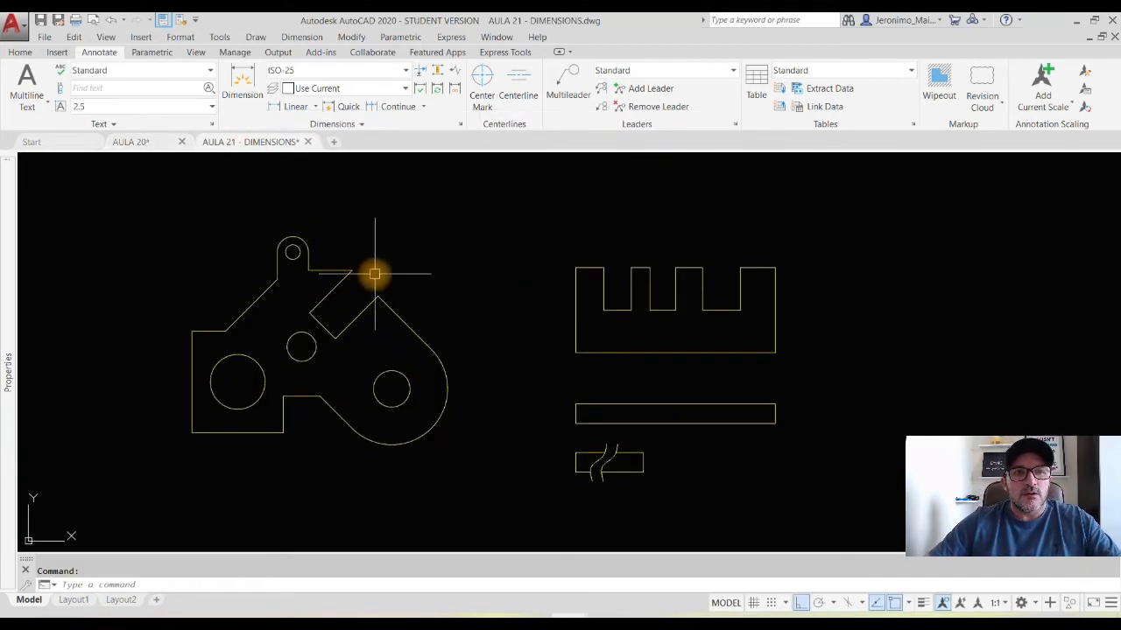
click(19, 52)
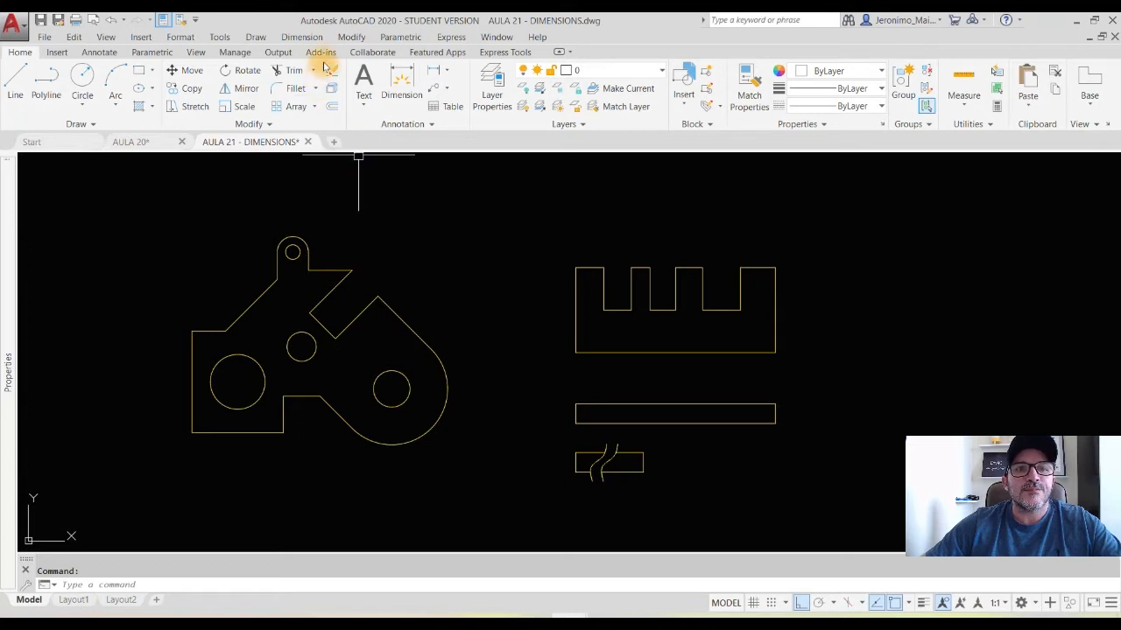
click(286, 40)
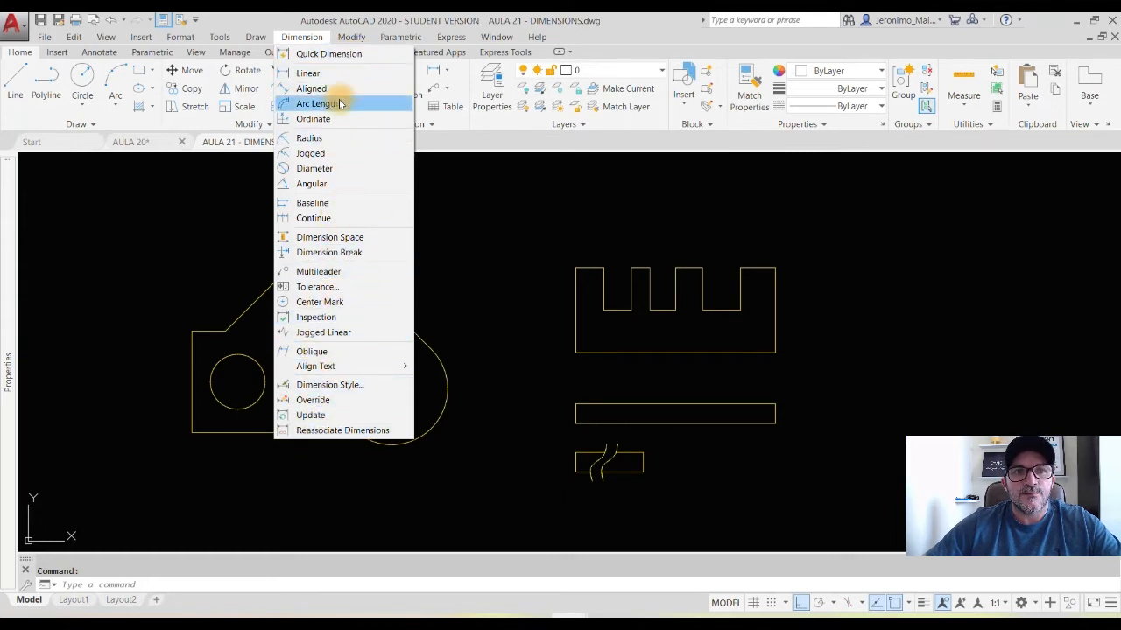
click(307, 40)
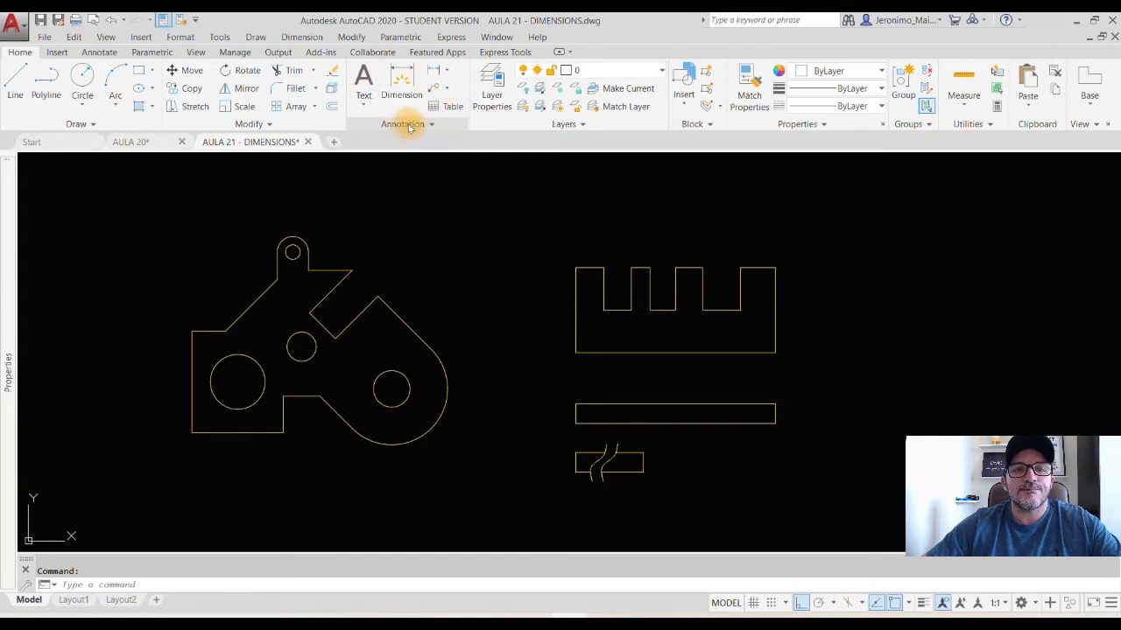
click(446, 76)
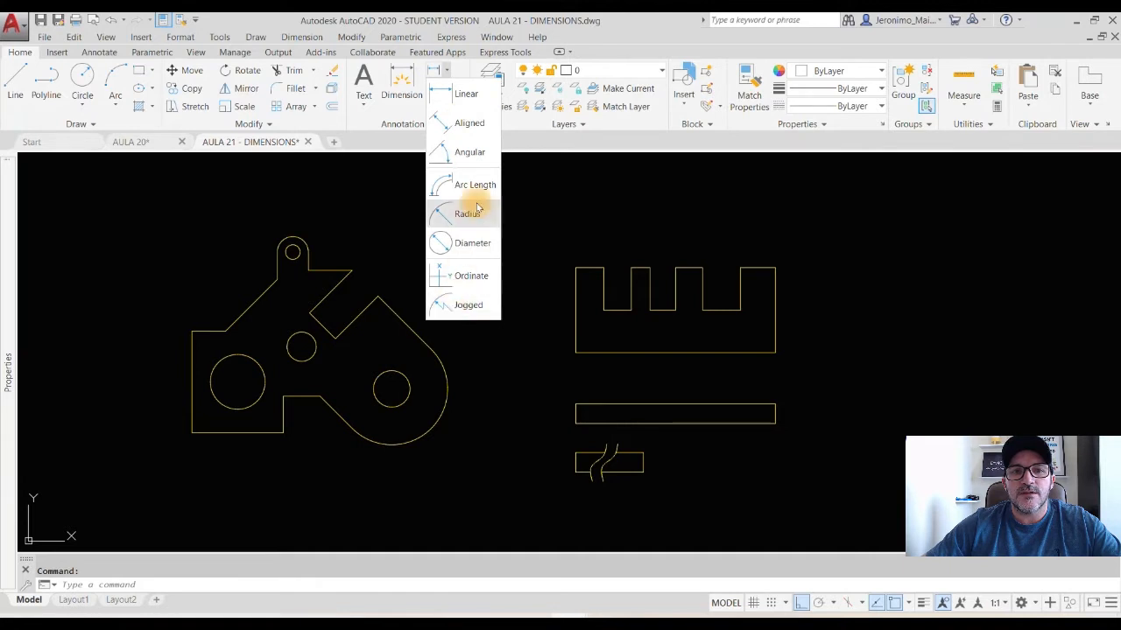
click(448, 74)
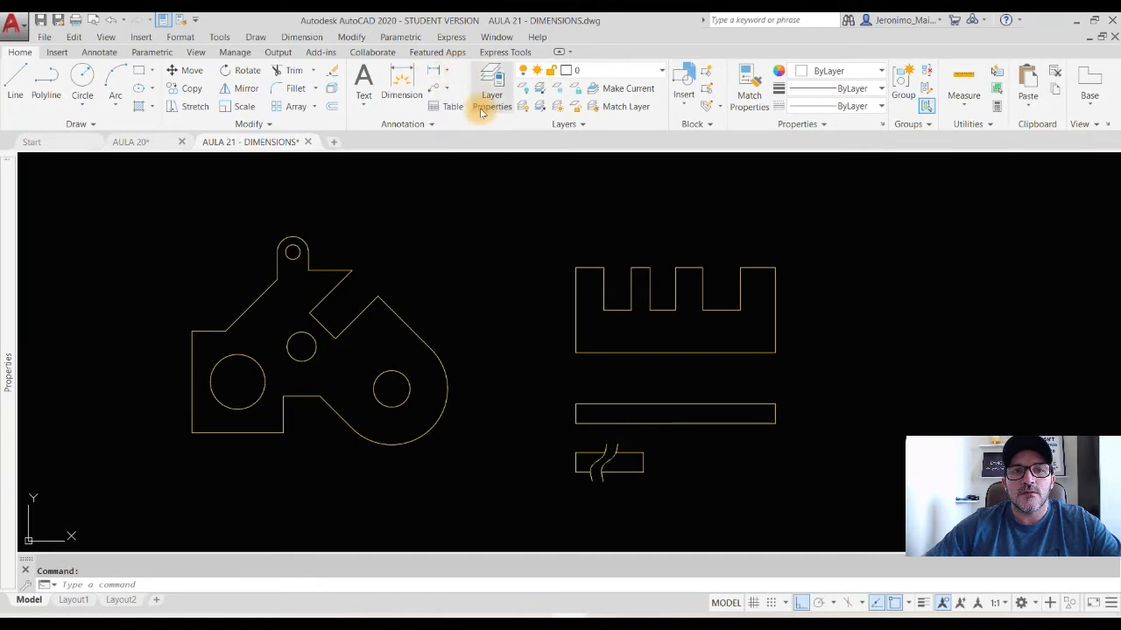
Examine the current annotation styles and the ISO-25 style in the Dimension Style Manager.
click(430, 127)
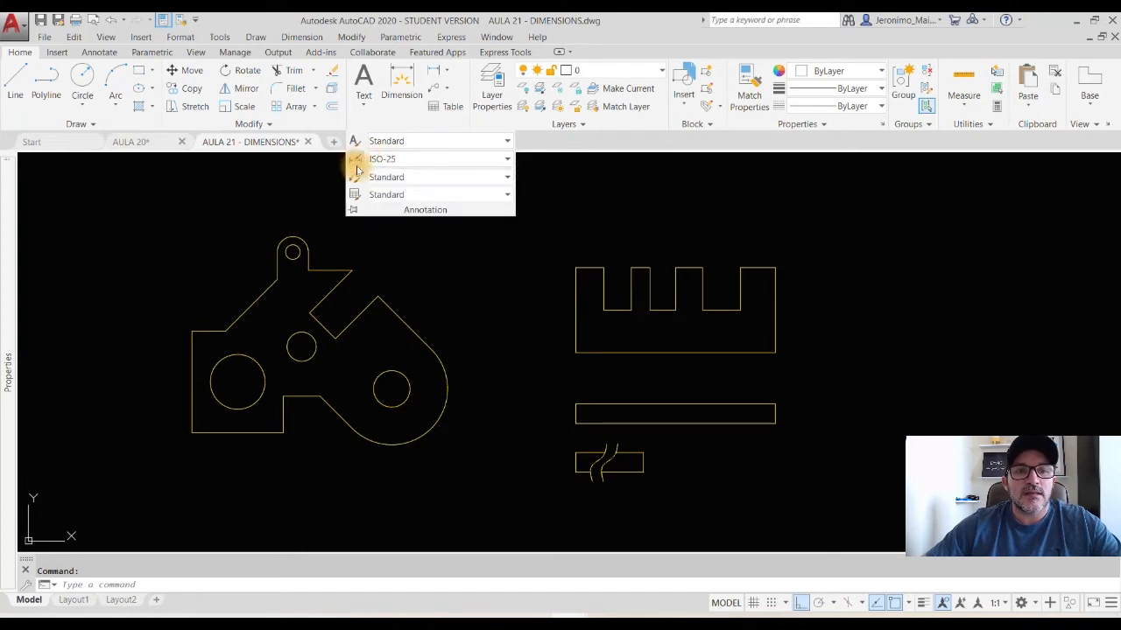
click(330, 182)
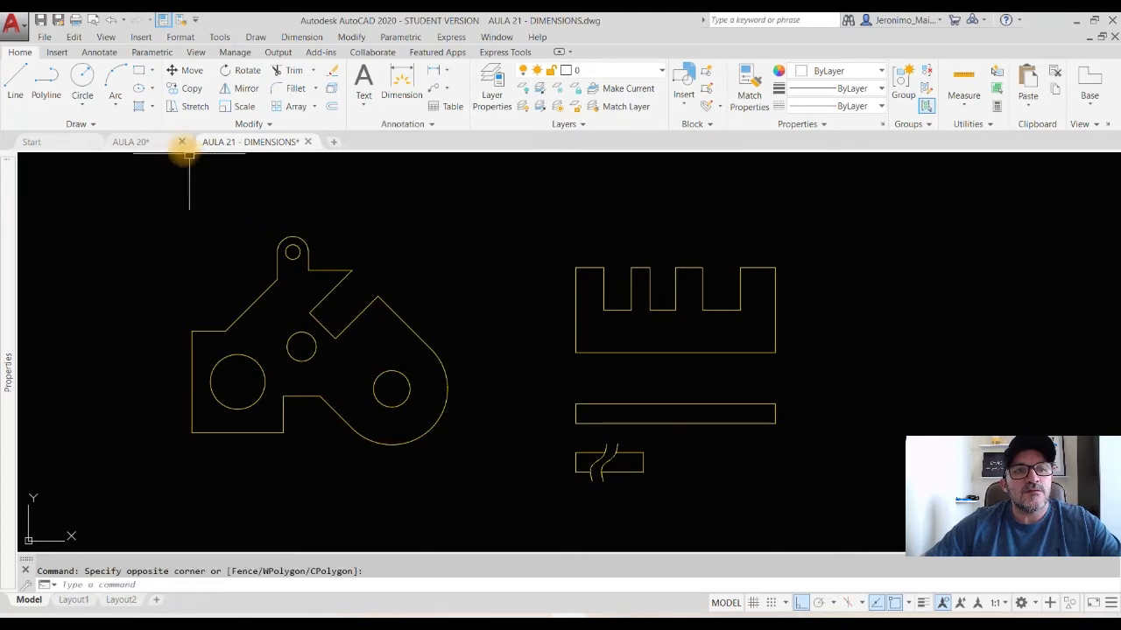
click(99, 54)
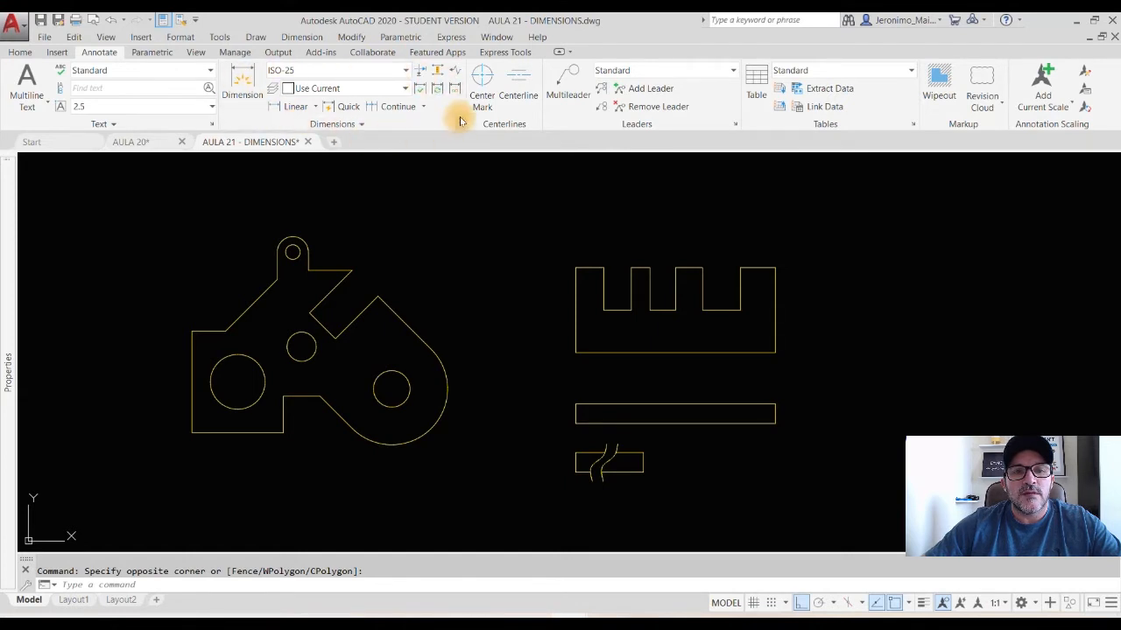
click(20, 52)
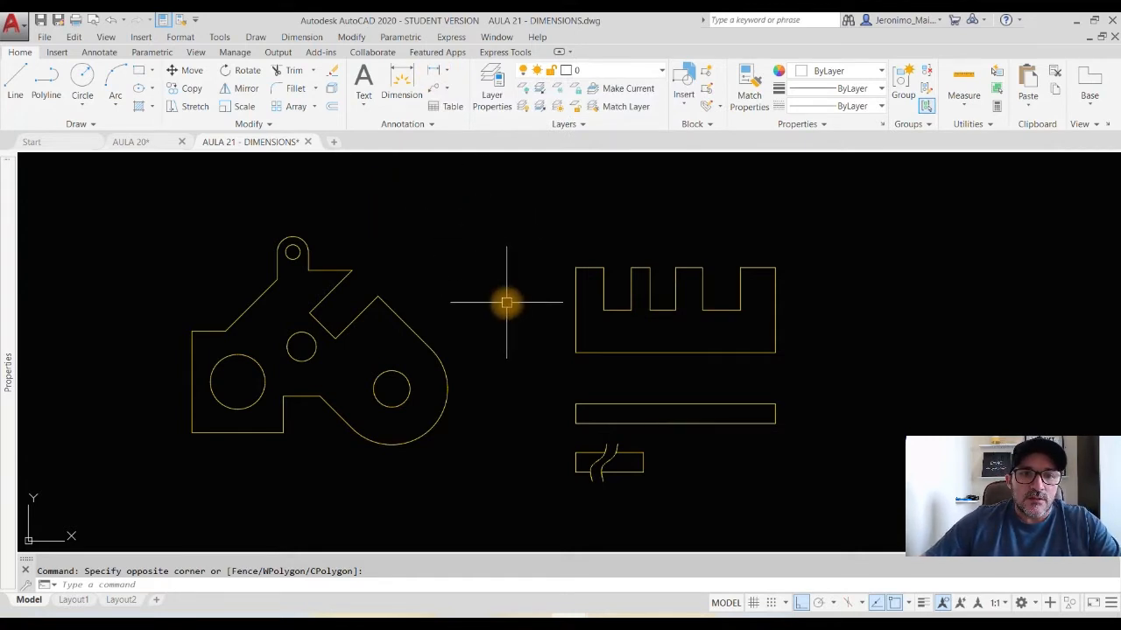
middle_drag(523, 336, 642, 328)
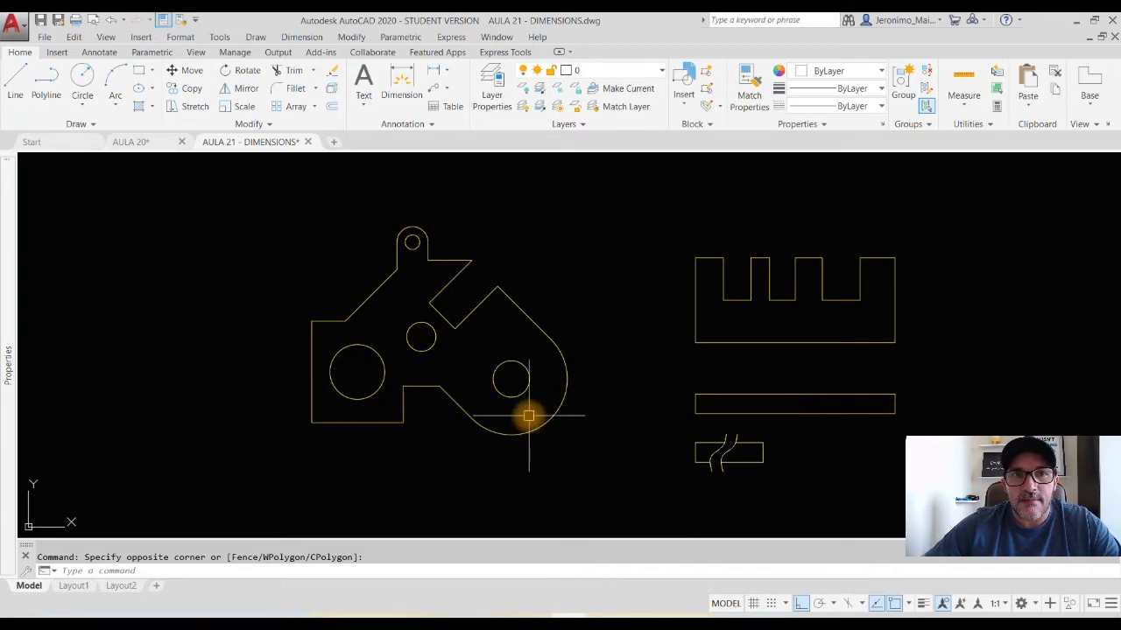
click(431, 125)
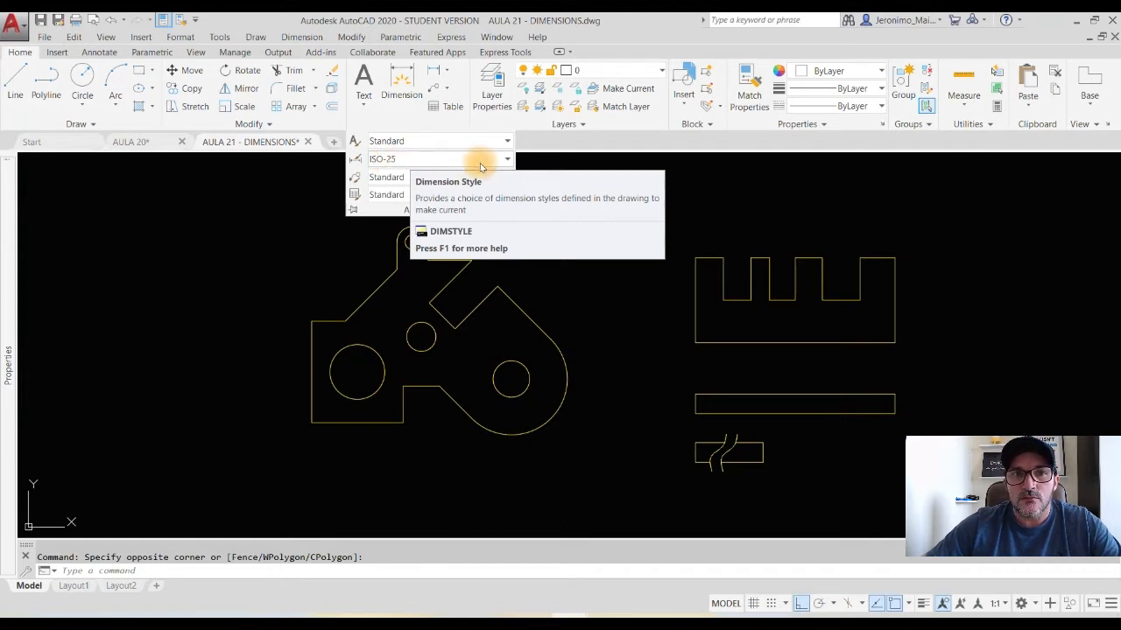
click(508, 160)
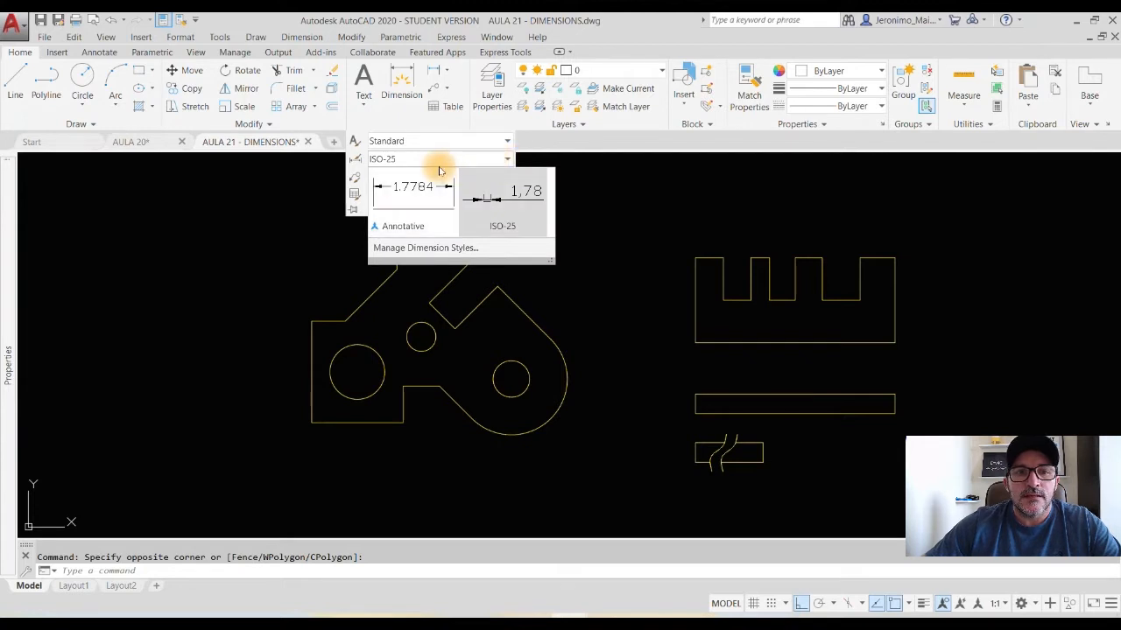
click(356, 159)
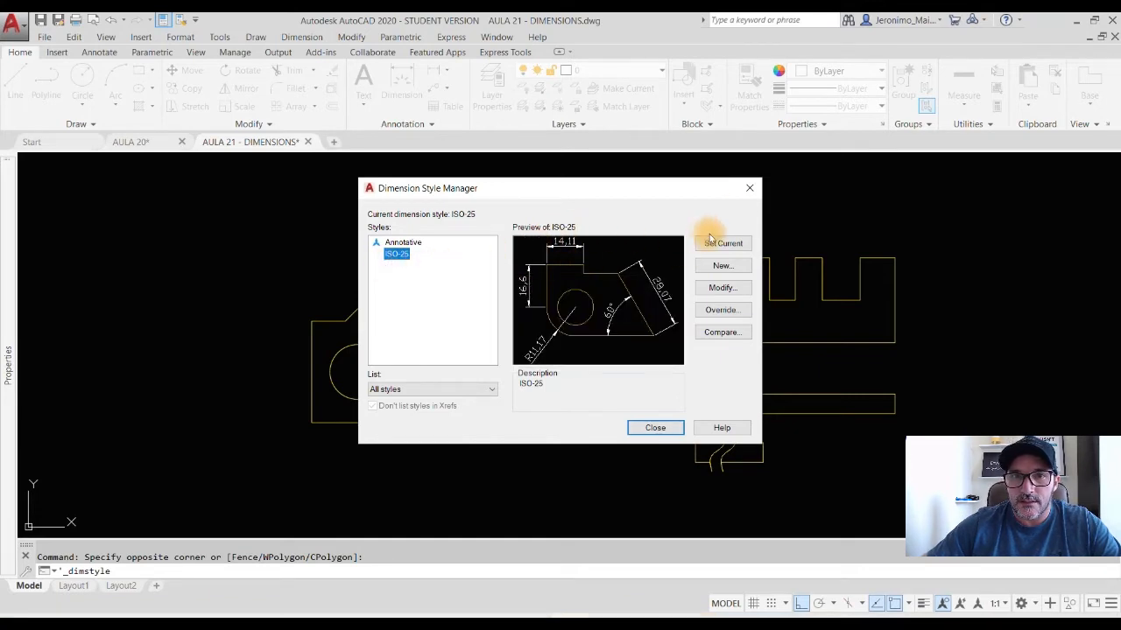
click(749, 188)
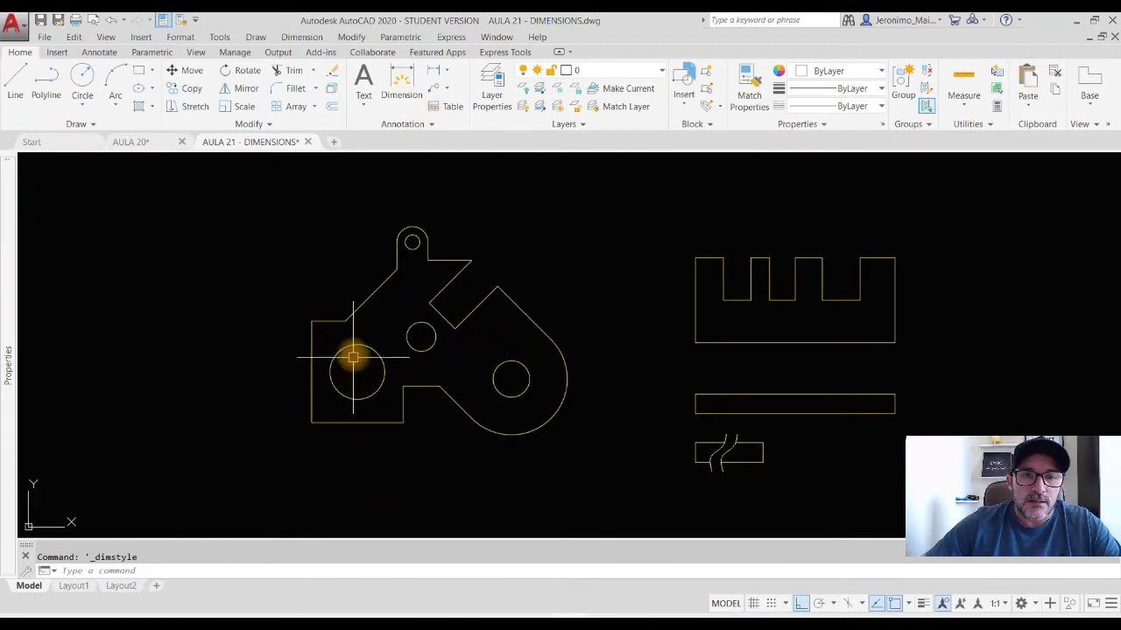
Add a vertical linear dimension to the straight left edge of the plate, placing it outside the outline.
mouse_move(357, 347)
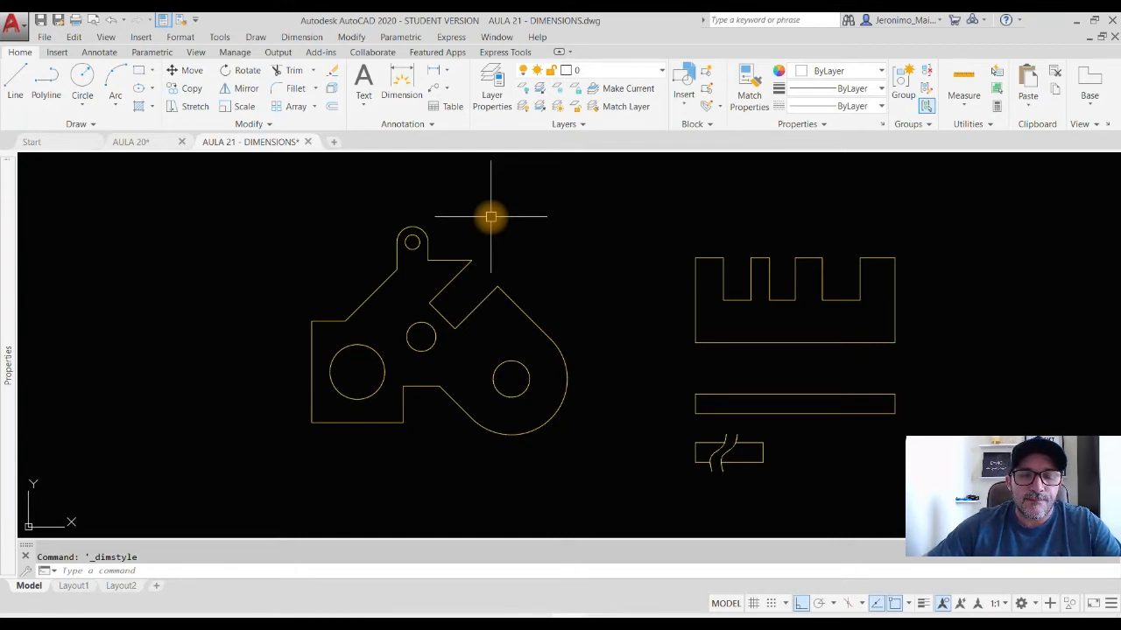
middle_drag(460, 446, 515, 445)
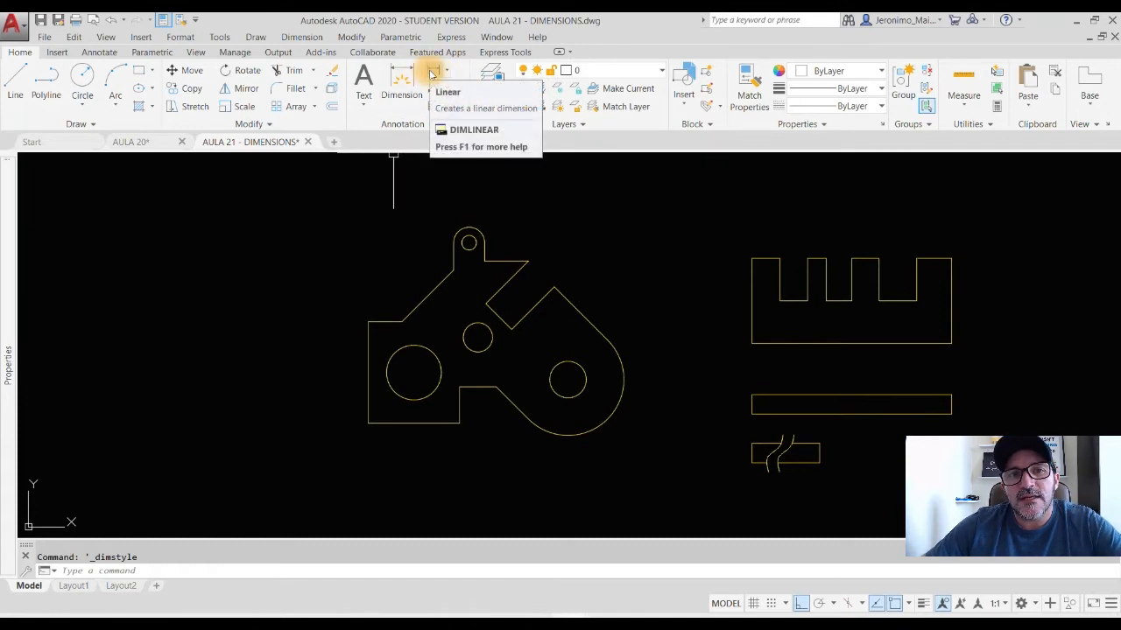
click(448, 73)
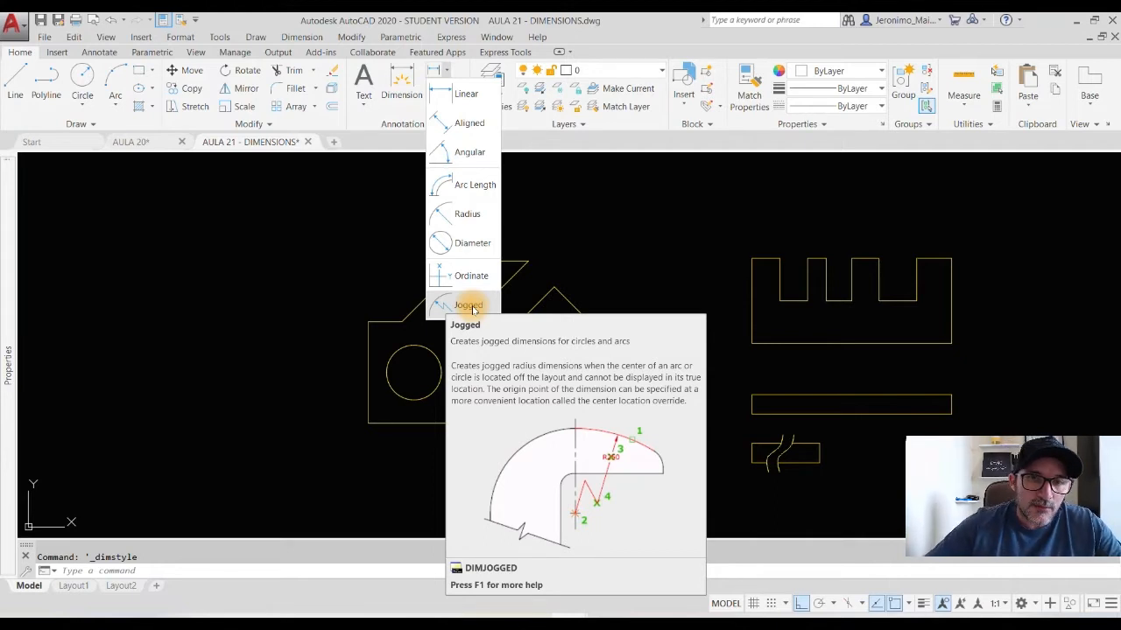
click(469, 99)
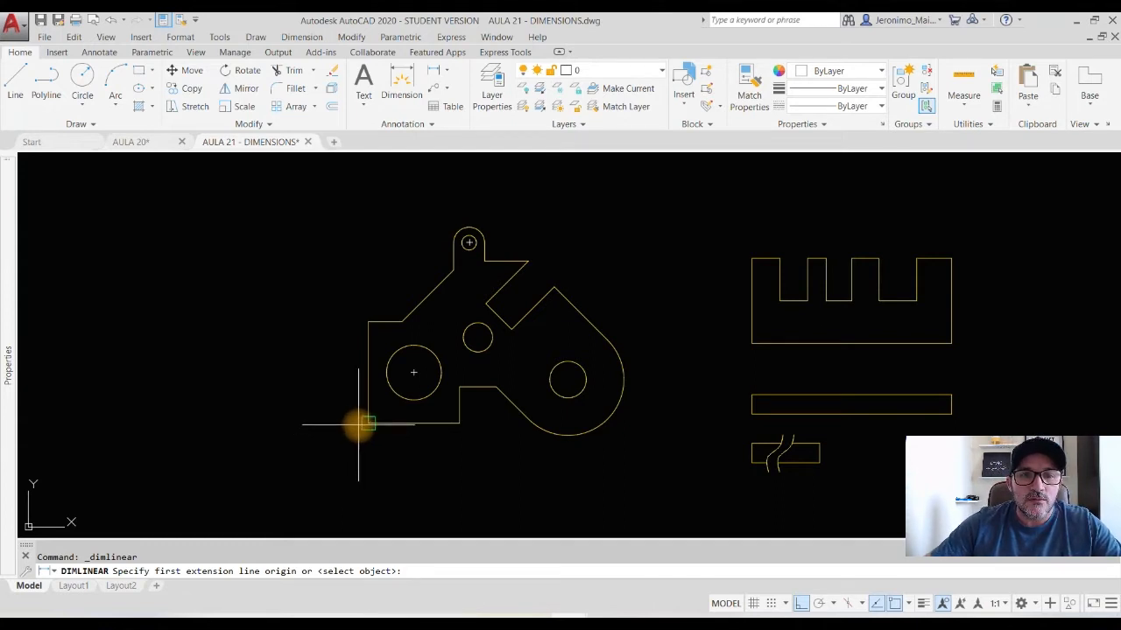
click(369, 424)
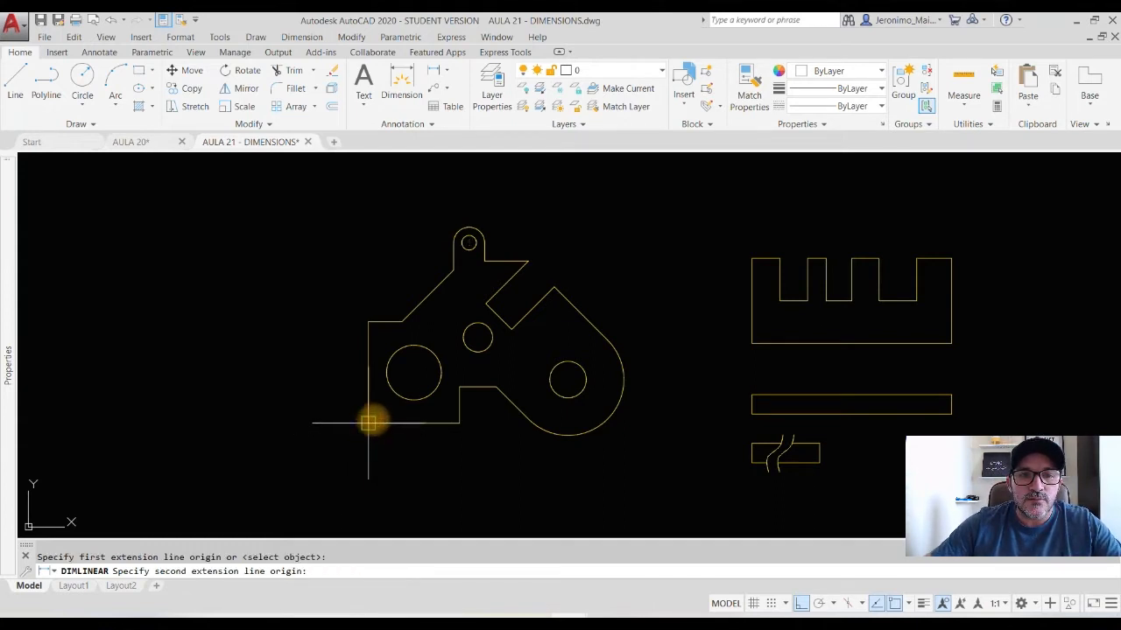
click(367, 322)
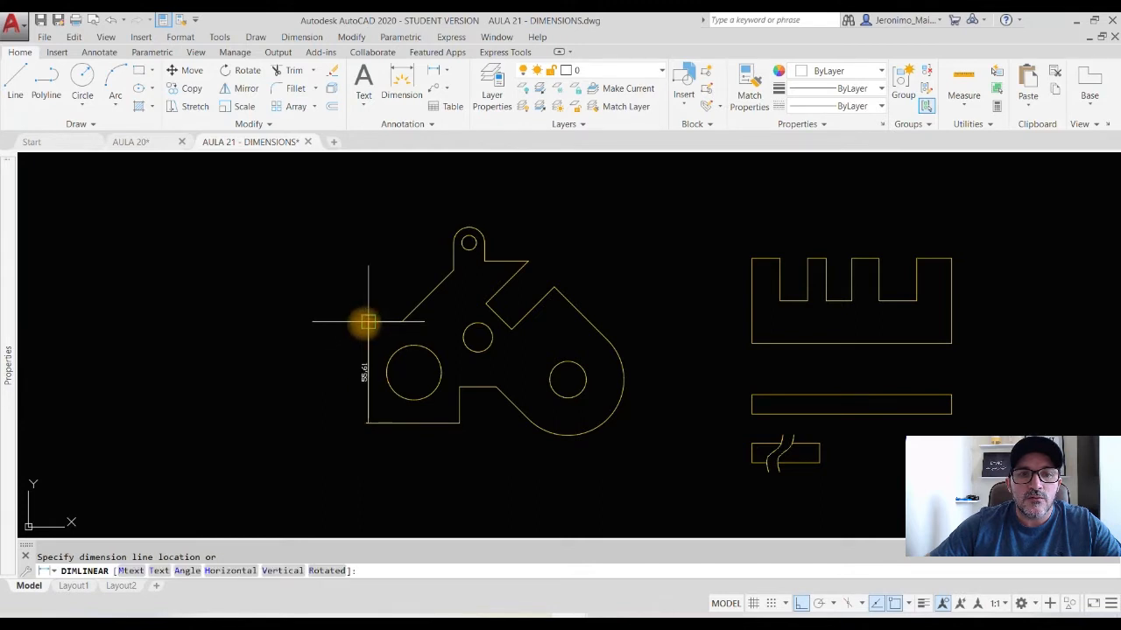
scroll(337, 353, up, 4)
scroll(357, 355, up, 1)
middle_drag(357, 356, 380, 306)
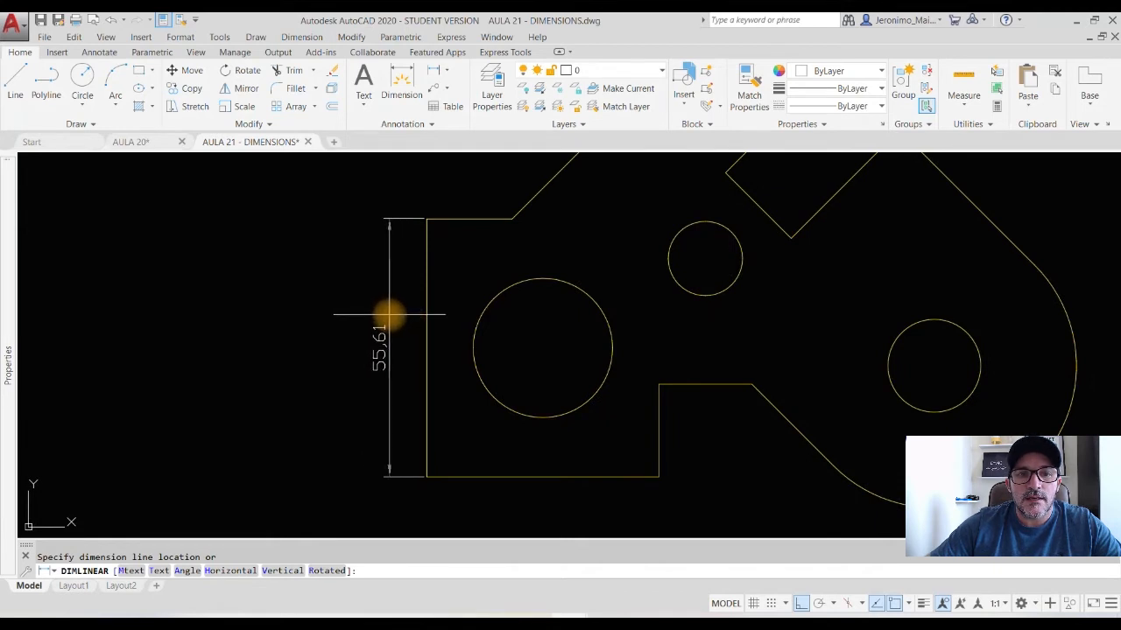
click(390, 315)
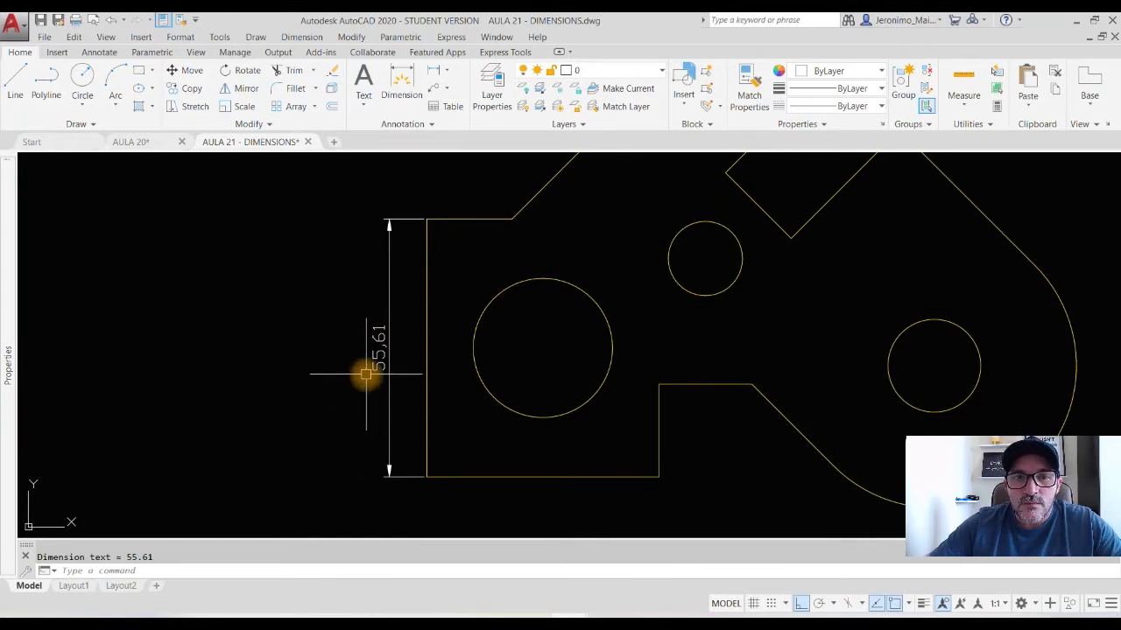
Add a vertical linear dimension for the height of the upper-left sloped edge, aligned with the left edge's dimension line.
scroll(442, 360, down, 2)
mouse_move(470, 265)
middle_down()
mouse_move(453, 380)
mouse_move(420, 388)
middle_up()
key(space)
click(464, 414)
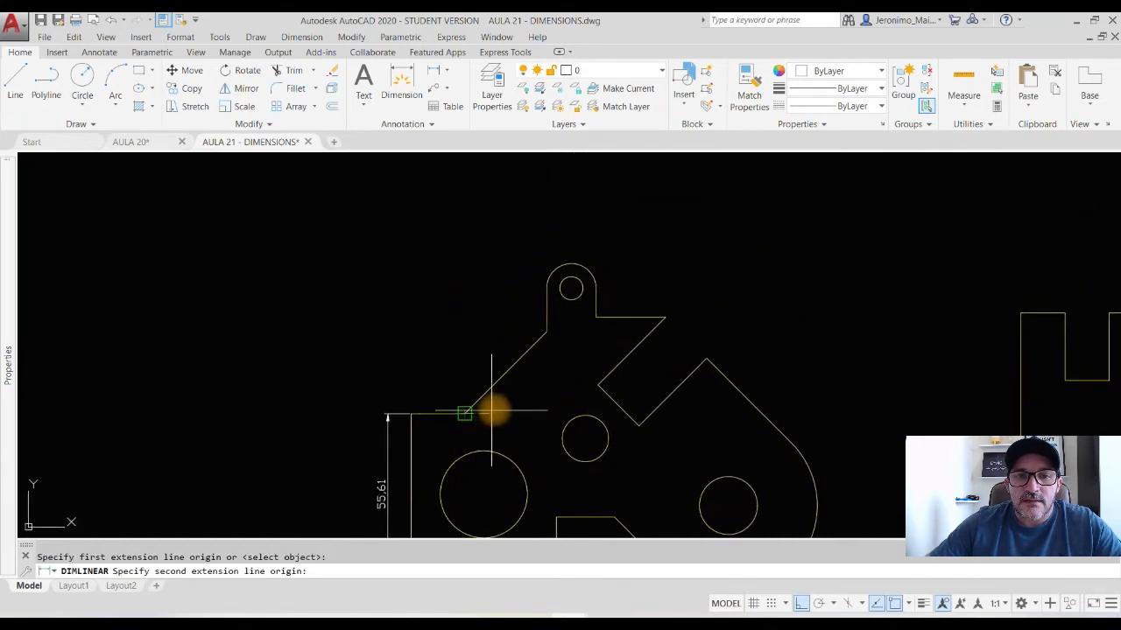
click(546, 331)
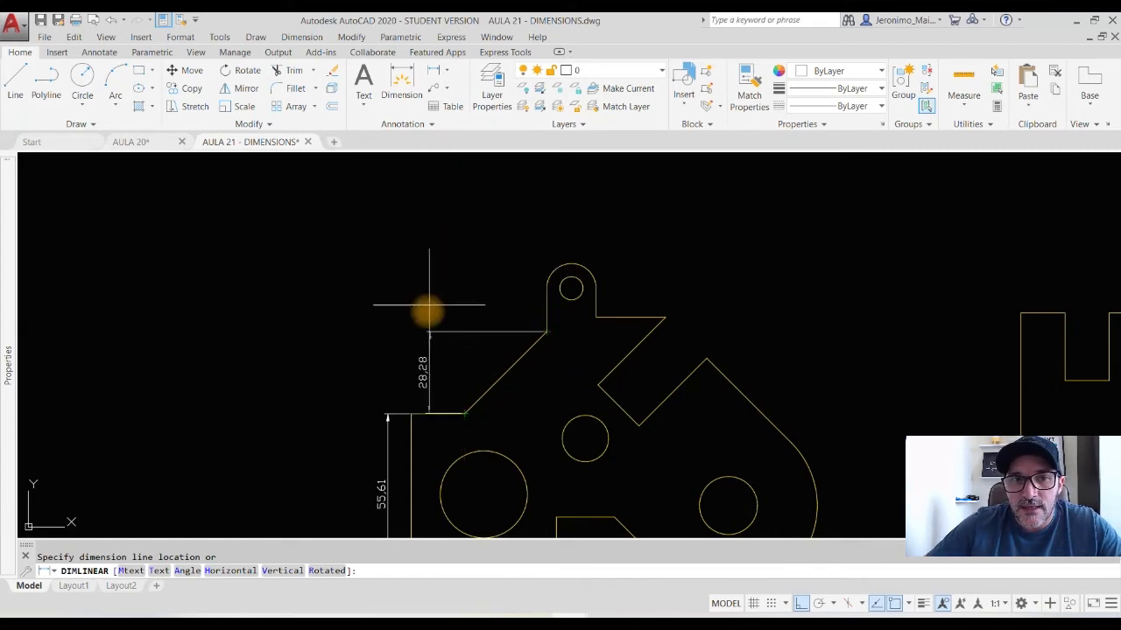
scroll(379, 413, up, 5)
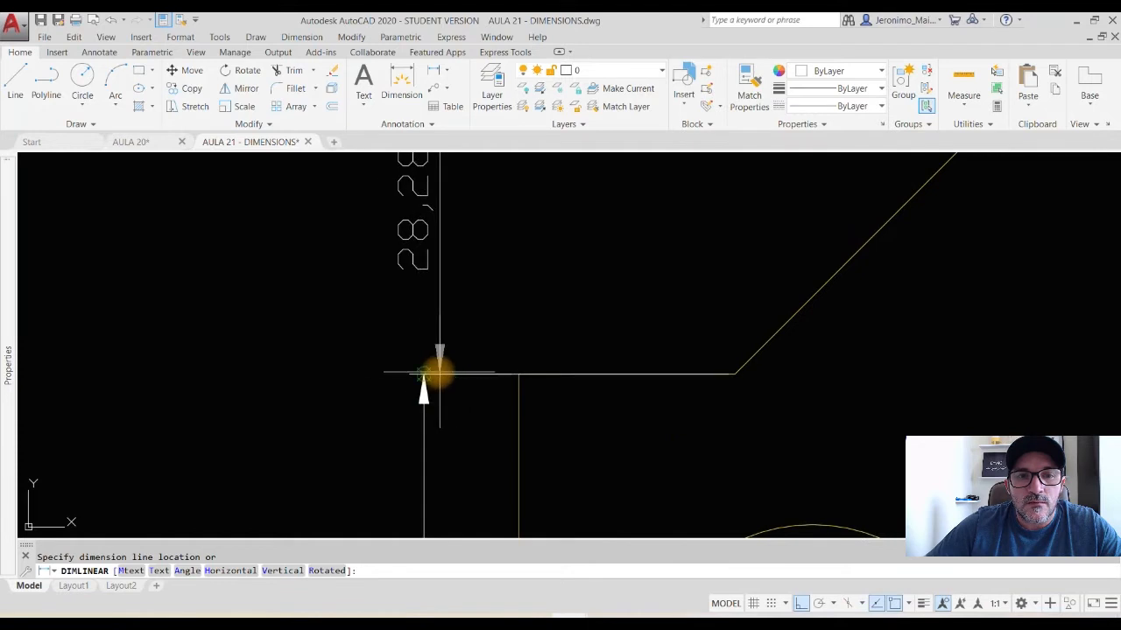
click(424, 374)
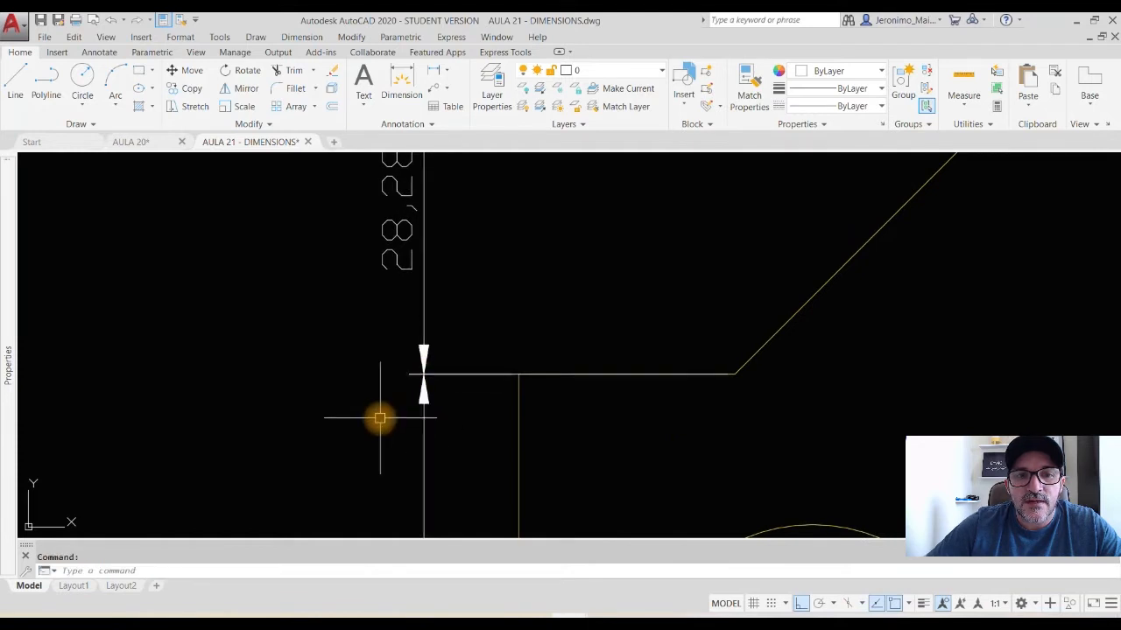
Dimension the vertical distance from the sloped edge's upper end to the top of the rounded lug, in line with the other vertical dimensions.
scroll(378, 418, down, 5)
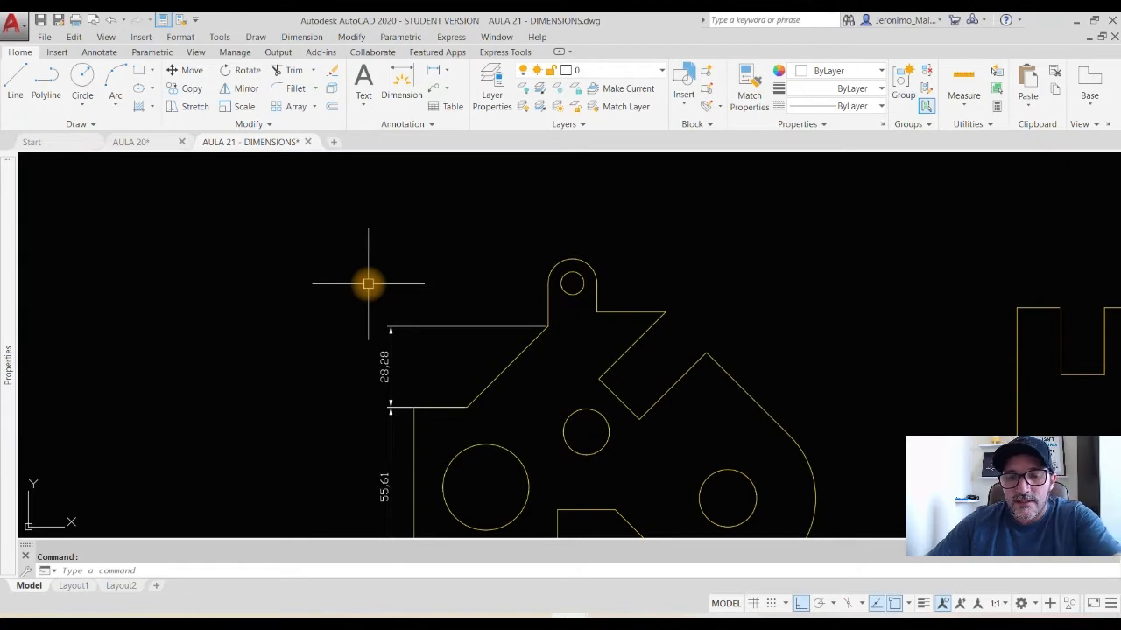
key(Return)
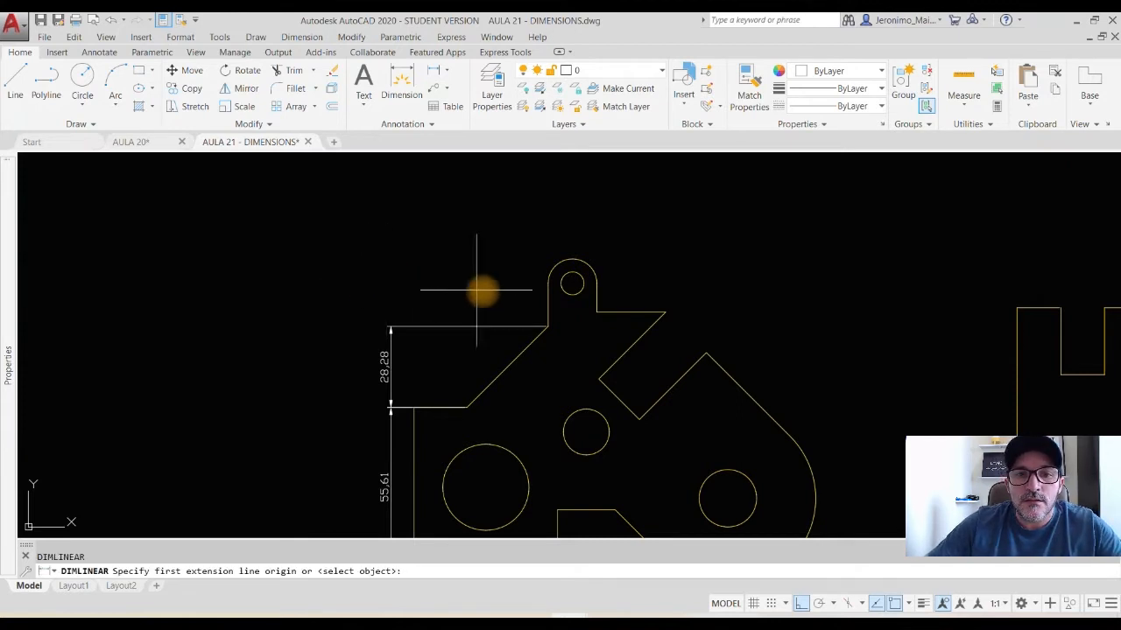
click(548, 327)
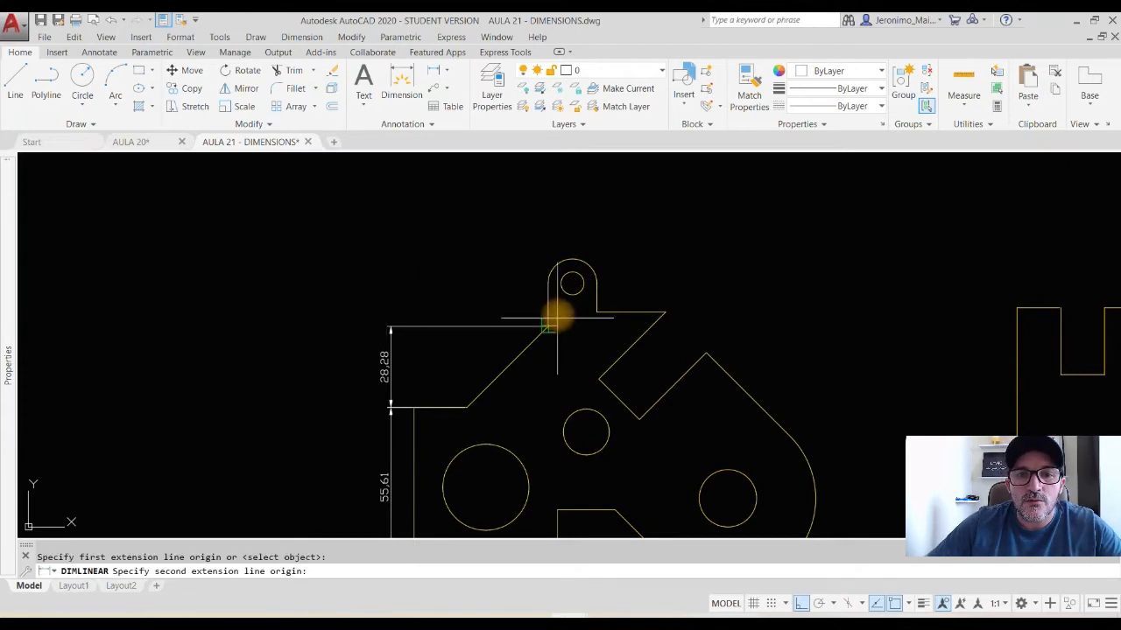
click(572, 260)
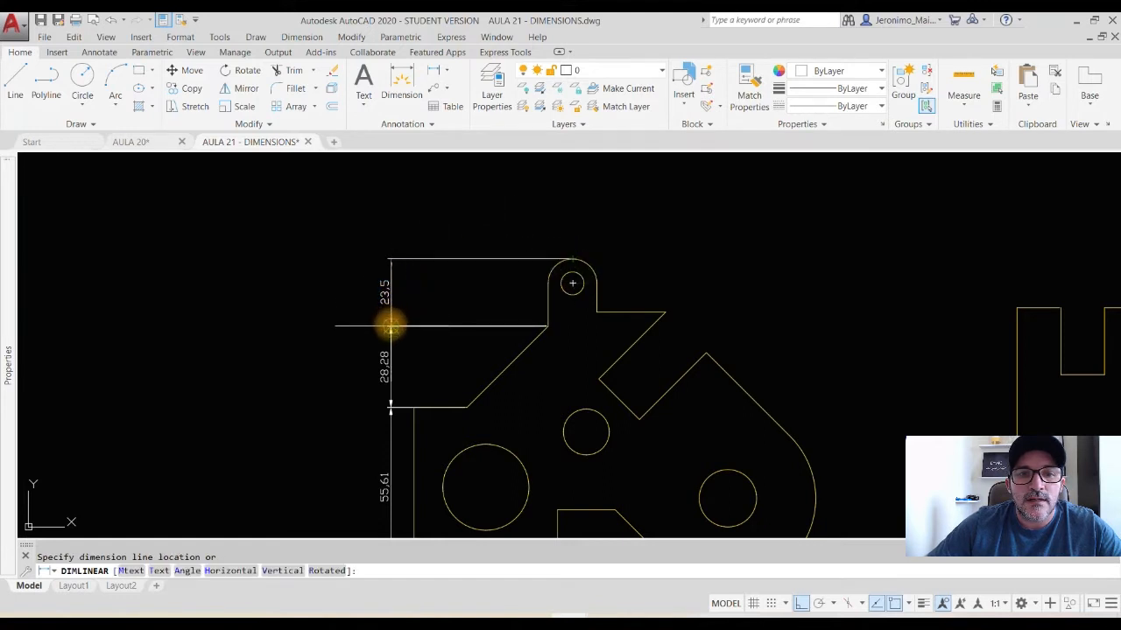
click(391, 326)
Add a horizontal linear dimension between the two corners of the plate's lower-left bottom edge, well below the outline.
mouse_move(446, 388)
middle_down()
mouse_move(457, 272)
mouse_move(388, 320)
middle_up()
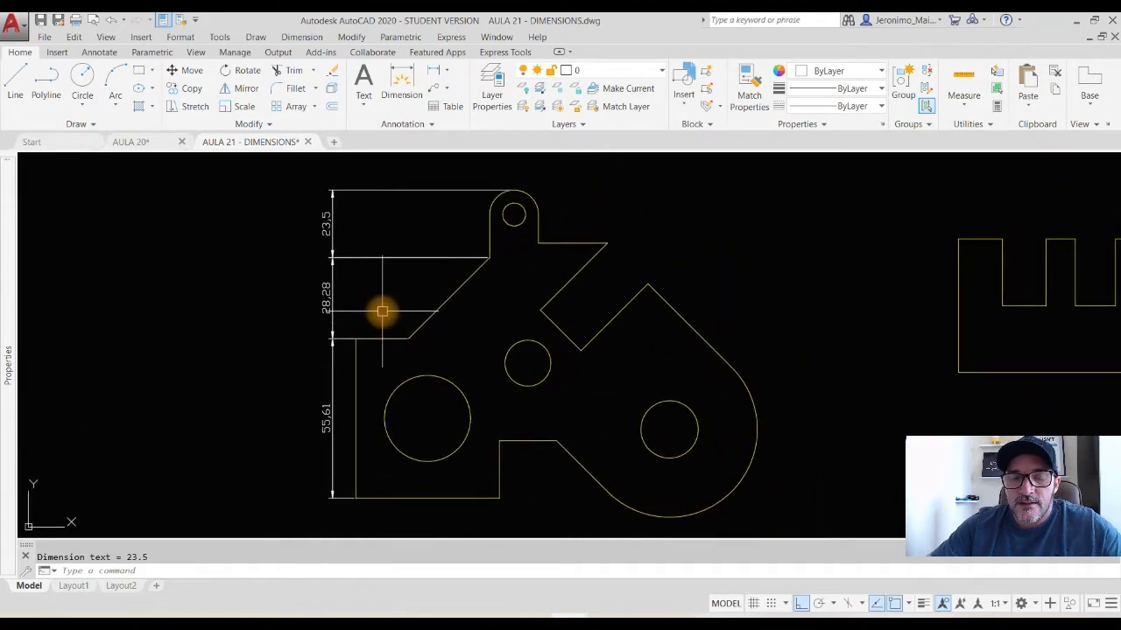
middle_drag(382, 317, 380, 263)
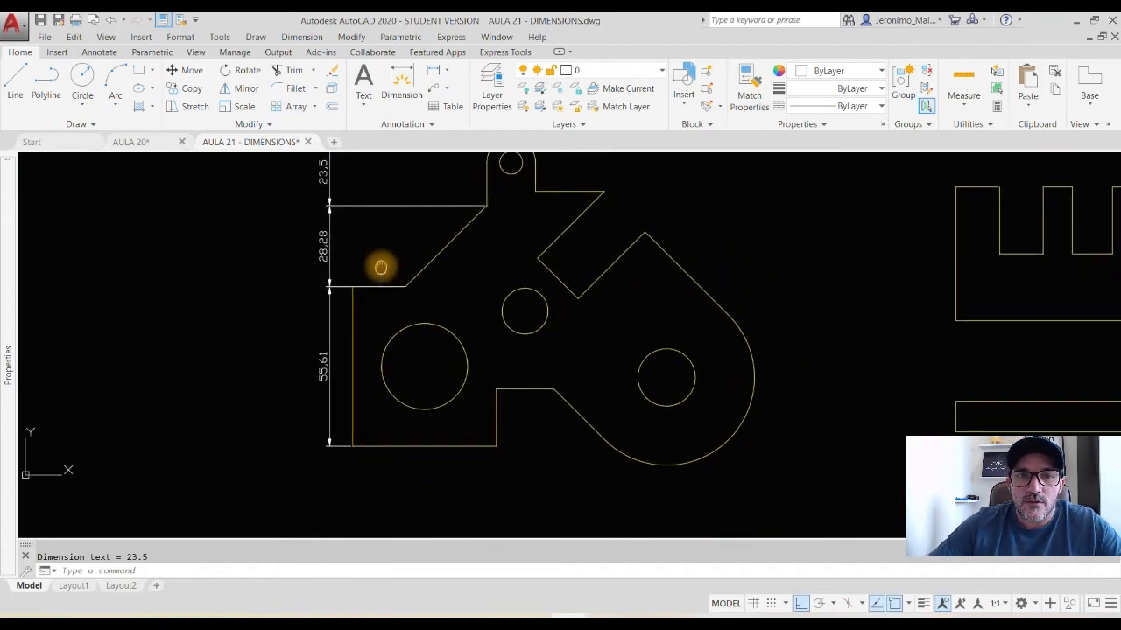
key(space)
scroll(357, 453, up, 6)
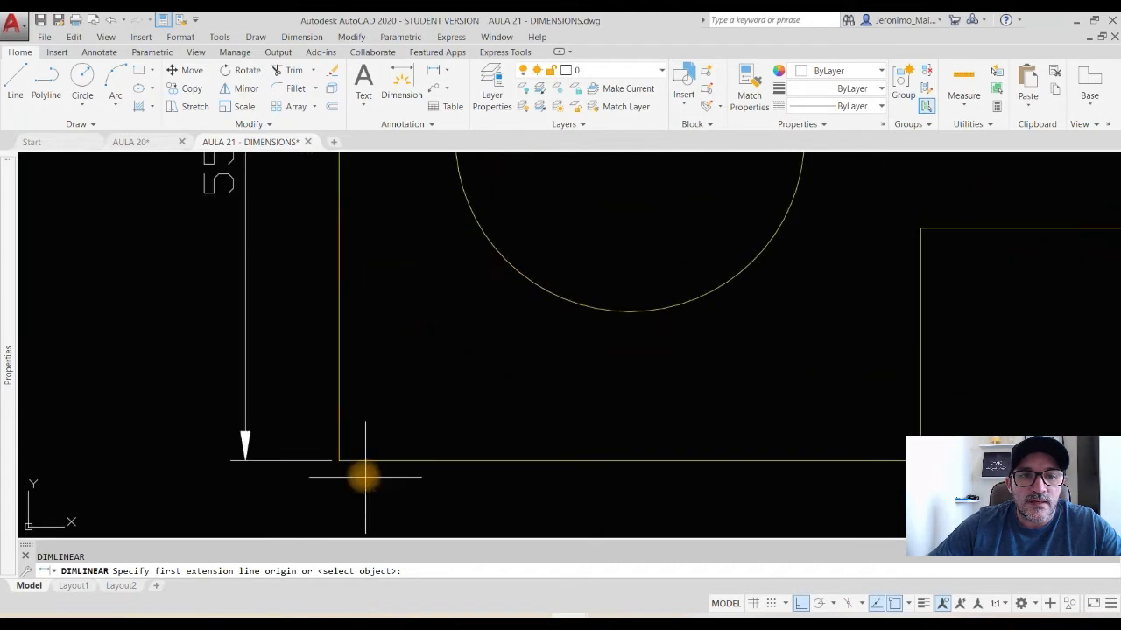
click(353, 459)
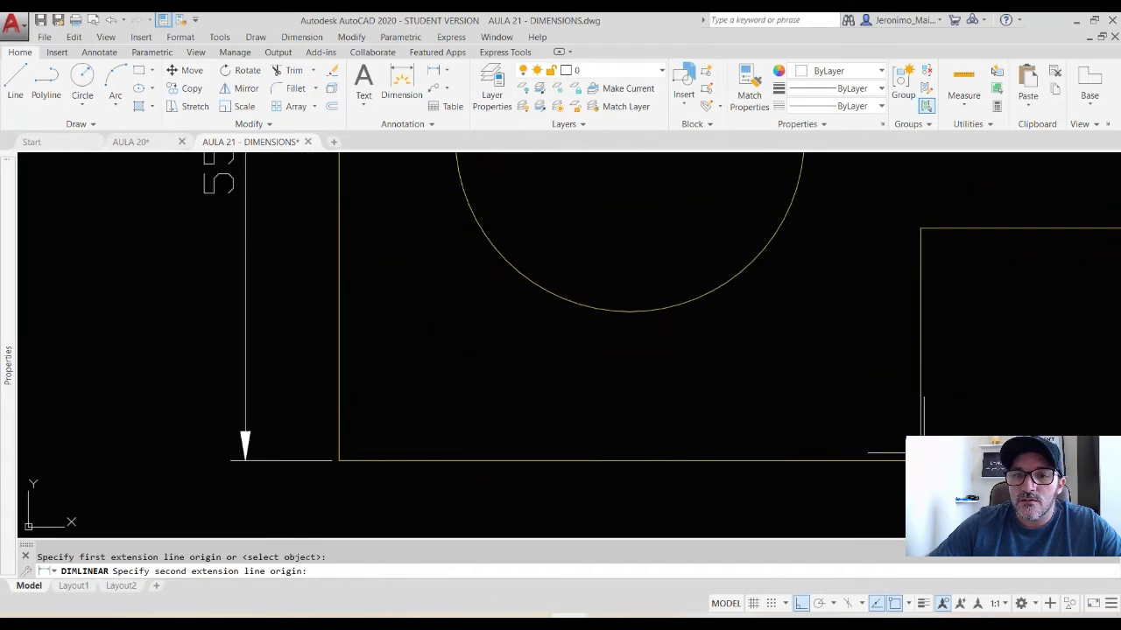
click(902, 455)
scroll(633, 220, down, 4)
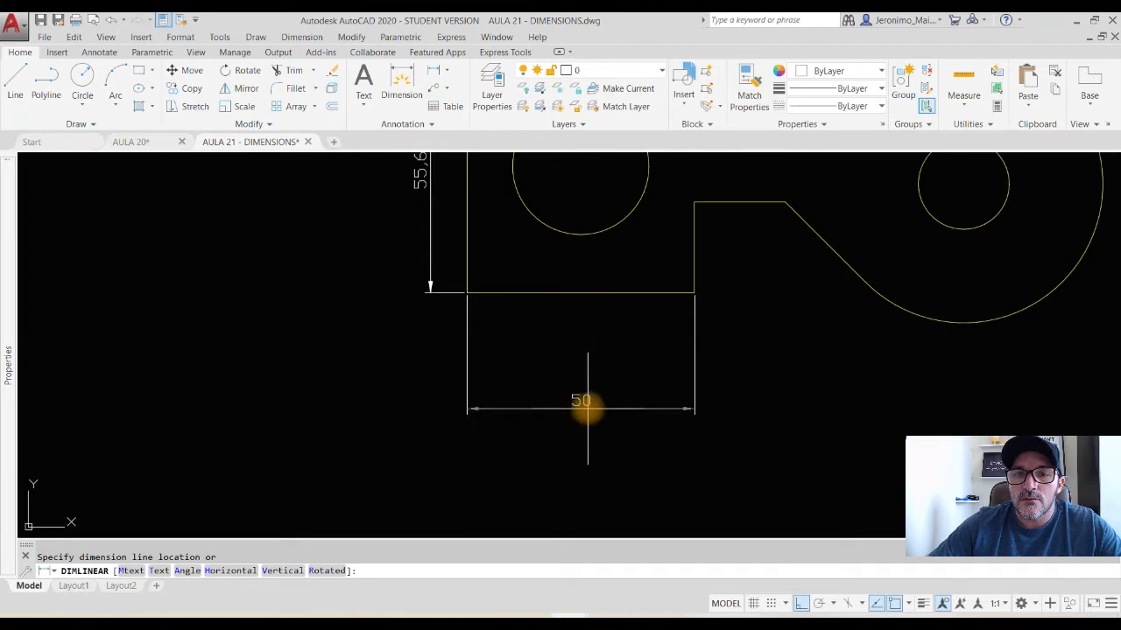
click(591, 398)
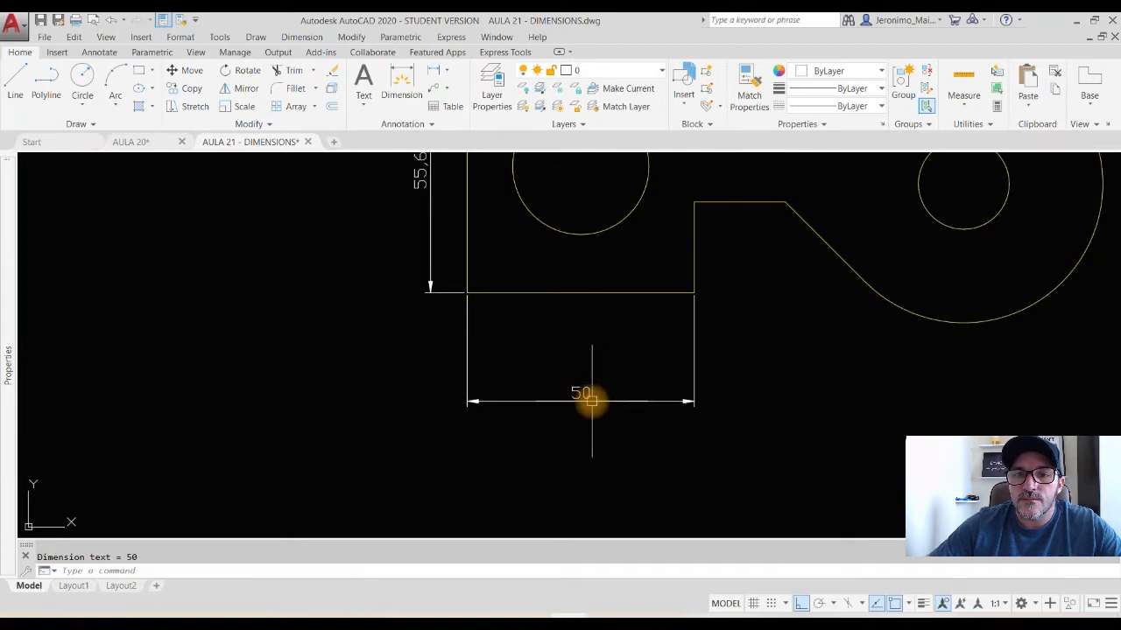
middle_drag(675, 393, 409, 457)
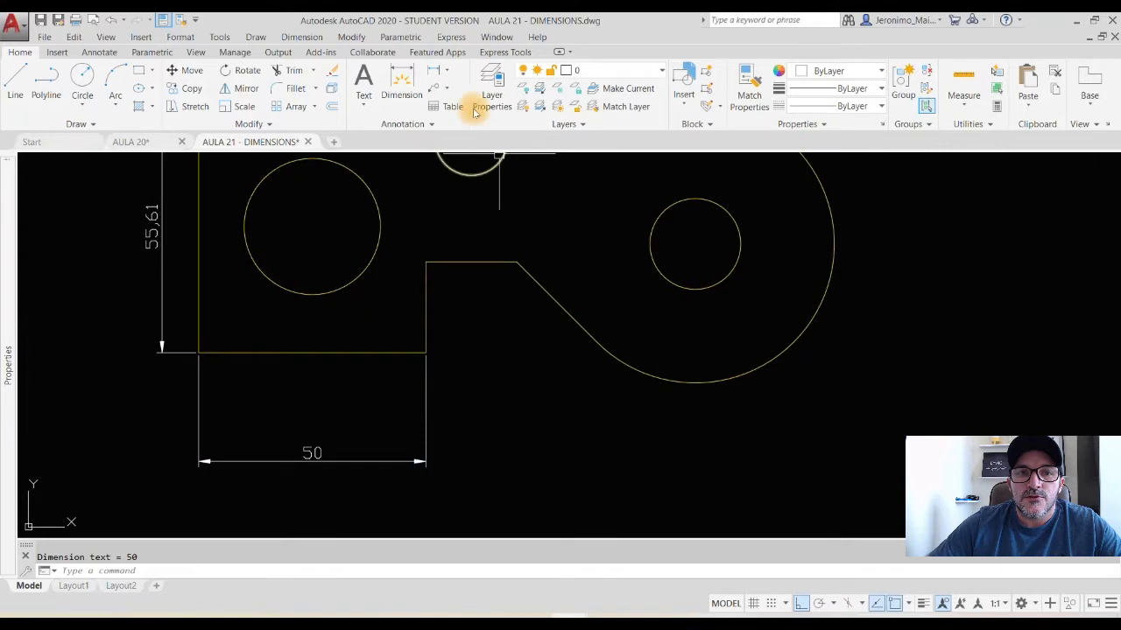
click(431, 72)
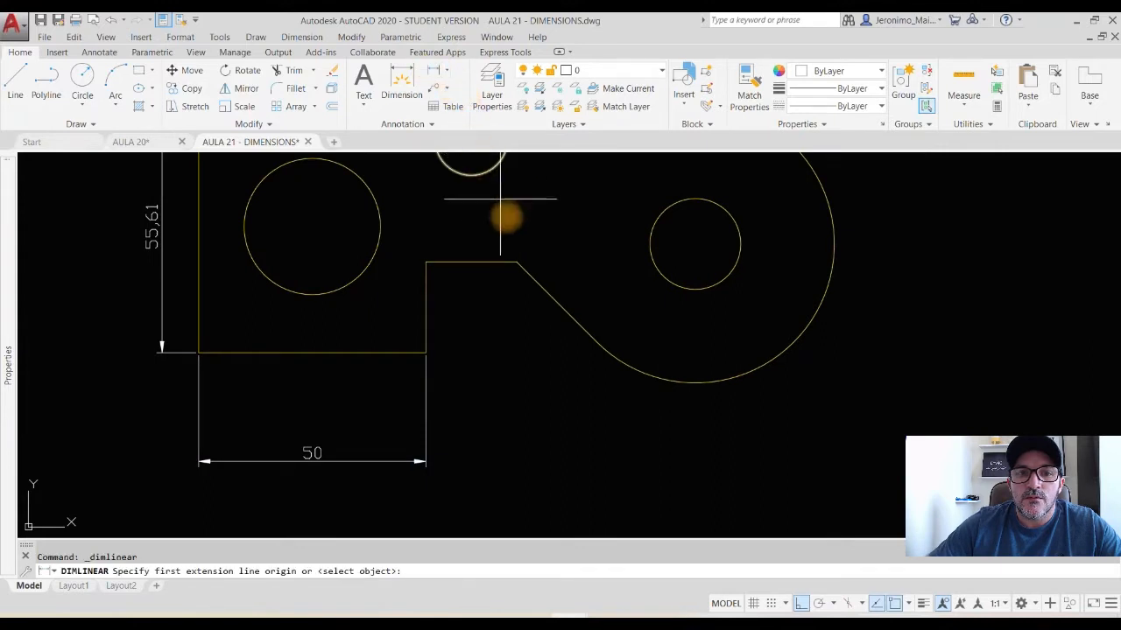
click(426, 352)
click(516, 262)
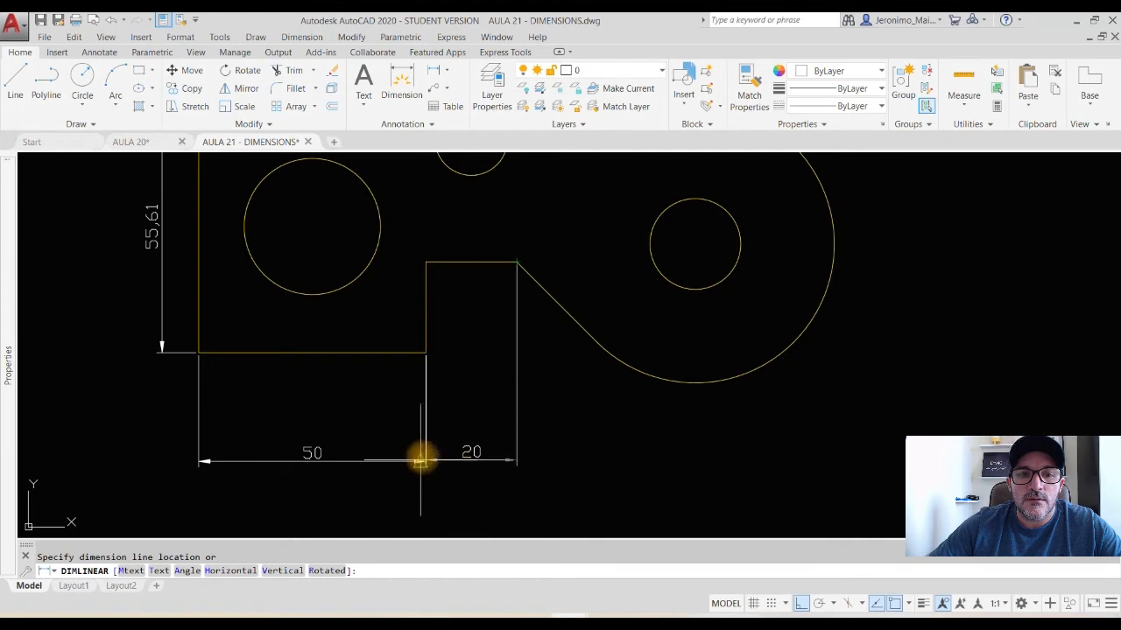
key(Escape)
key(space)
key(Return)
key(Escape)
middle_drag(449, 316, 633, 368)
click(517, 405)
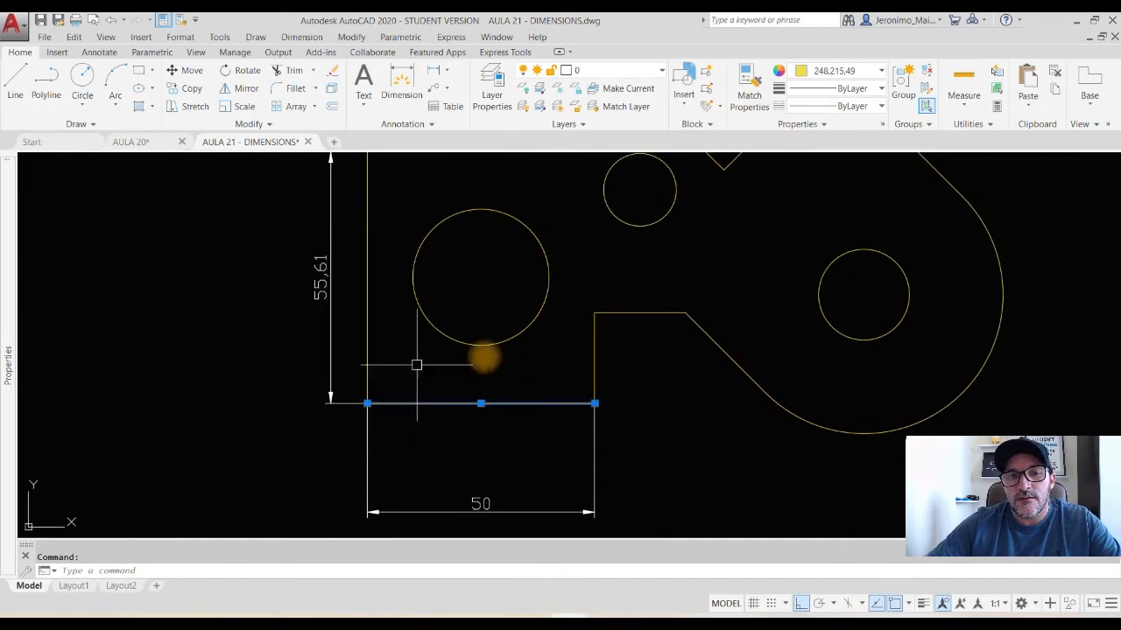
key(Escape)
Dimension the short vertical edge of the bottom notch with Linear's select-object option, placing the dimension inside the plate.
middle_drag(592, 363, 581, 428)
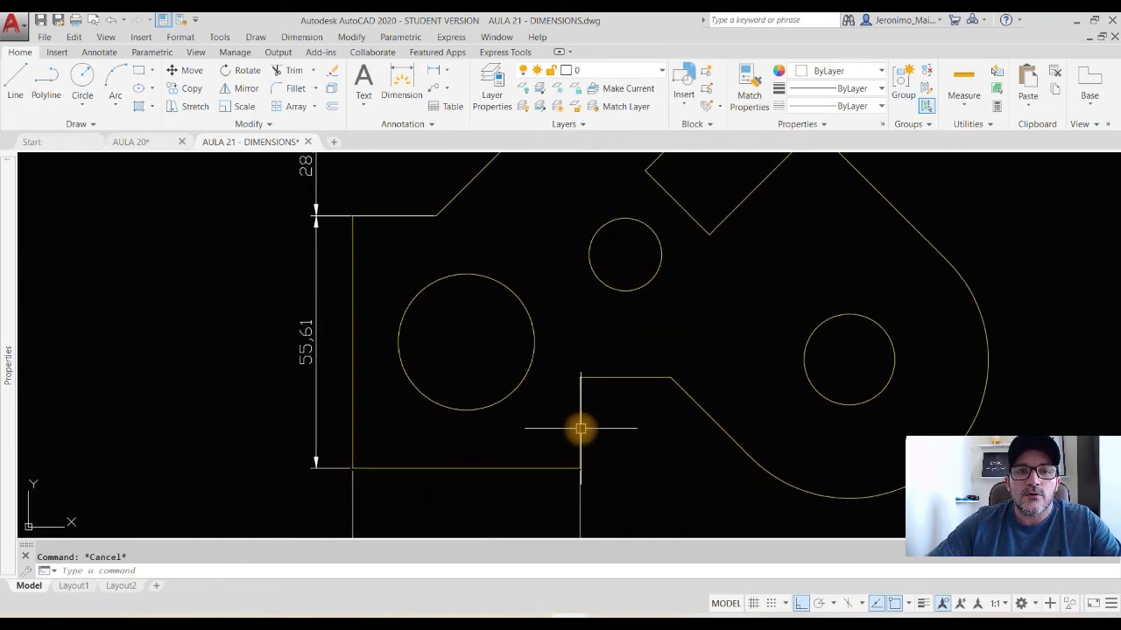
click(434, 73)
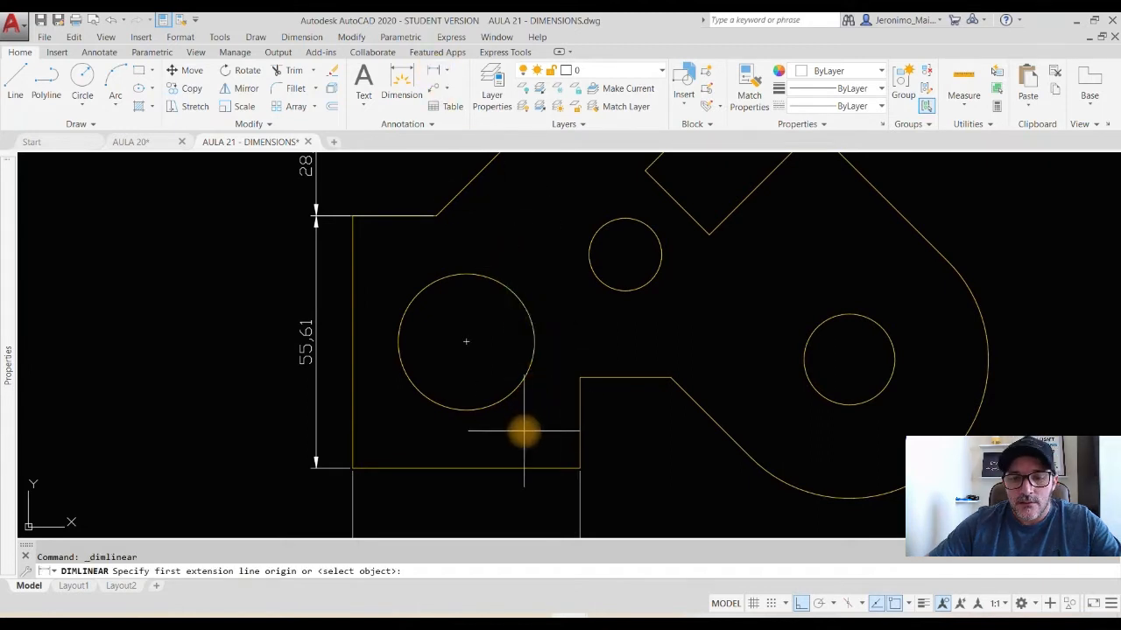
key(Return)
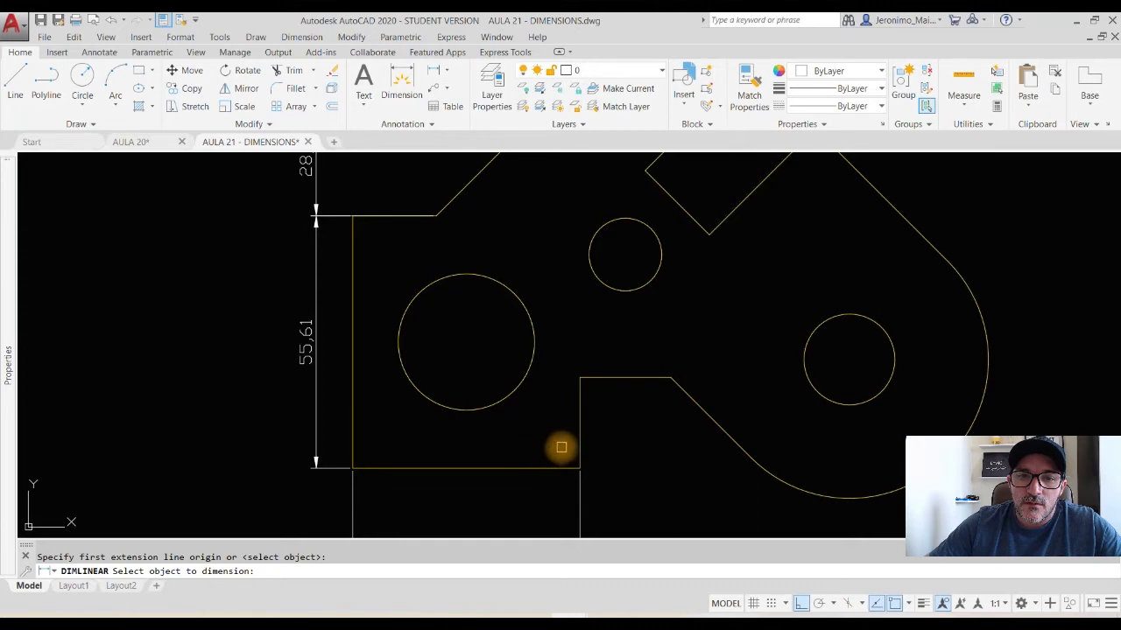
click(579, 448)
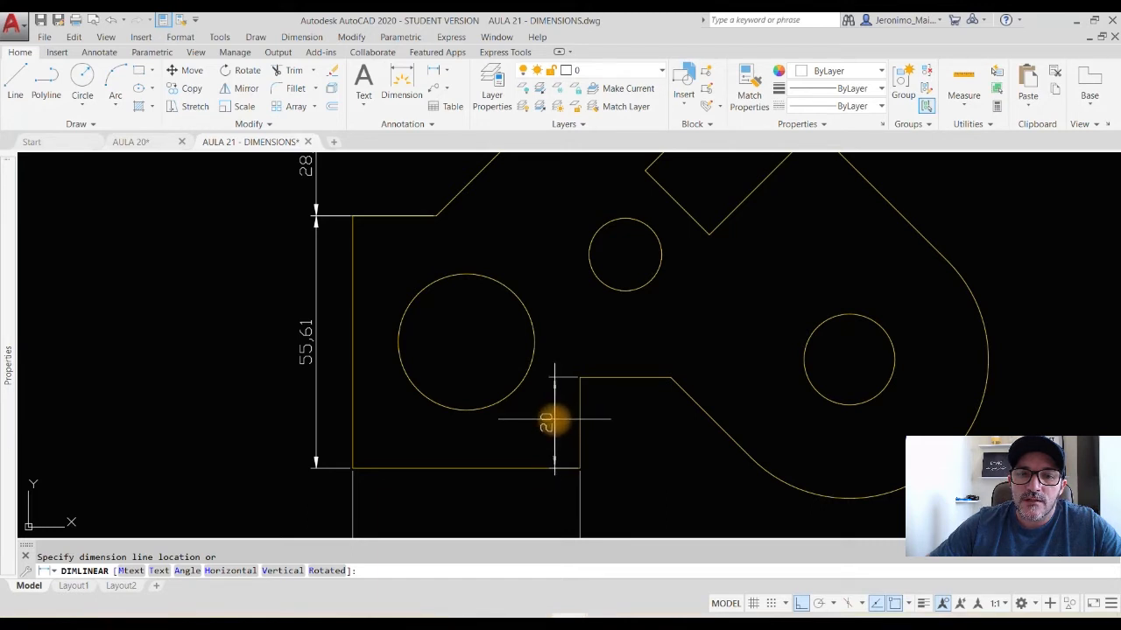
click(547, 421)
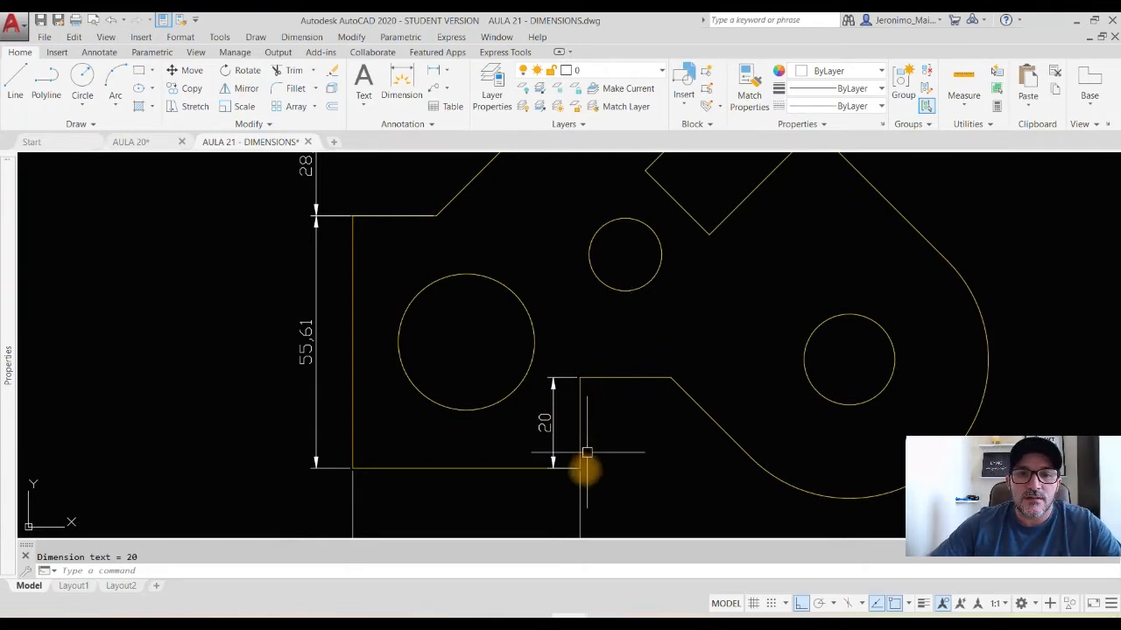
Draw two collinear horizontal line segments, about 41 and 48 units long, in the empty area below the plate.
scroll(570, 405, down, 4)
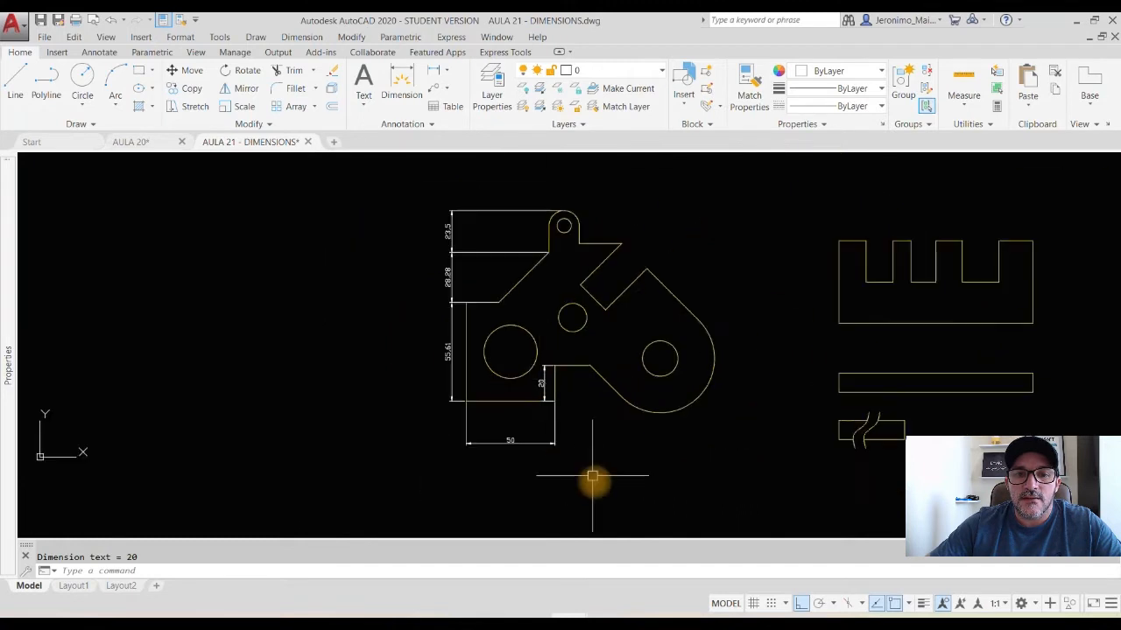
middle_drag(590, 475, 555, 412)
click(28, 84)
click(433, 469)
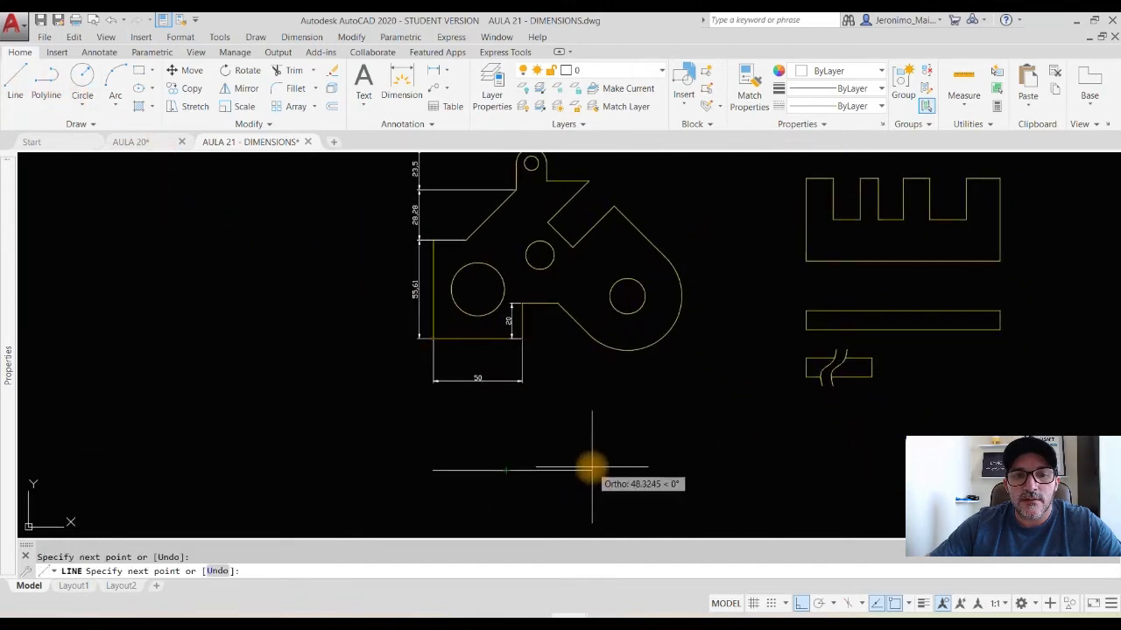
click(592, 466)
key(Return)
click(470, 473)
click(538, 470)
key(Escape)
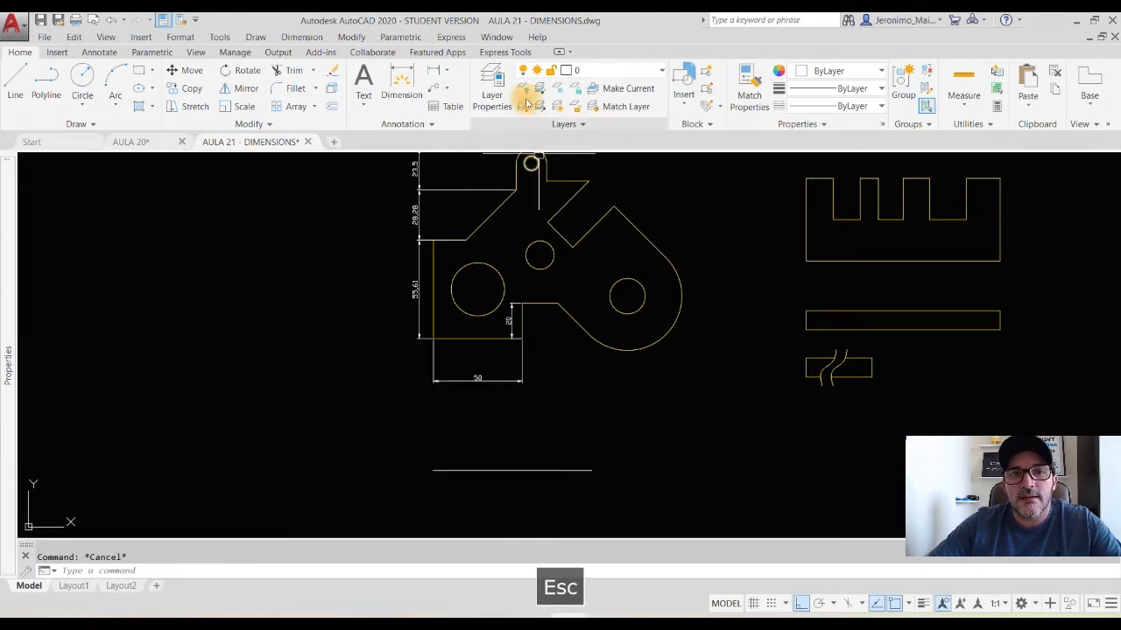
Add a linear dimension above the first test segment using object selection, and erase it together with both segments.
click(435, 74)
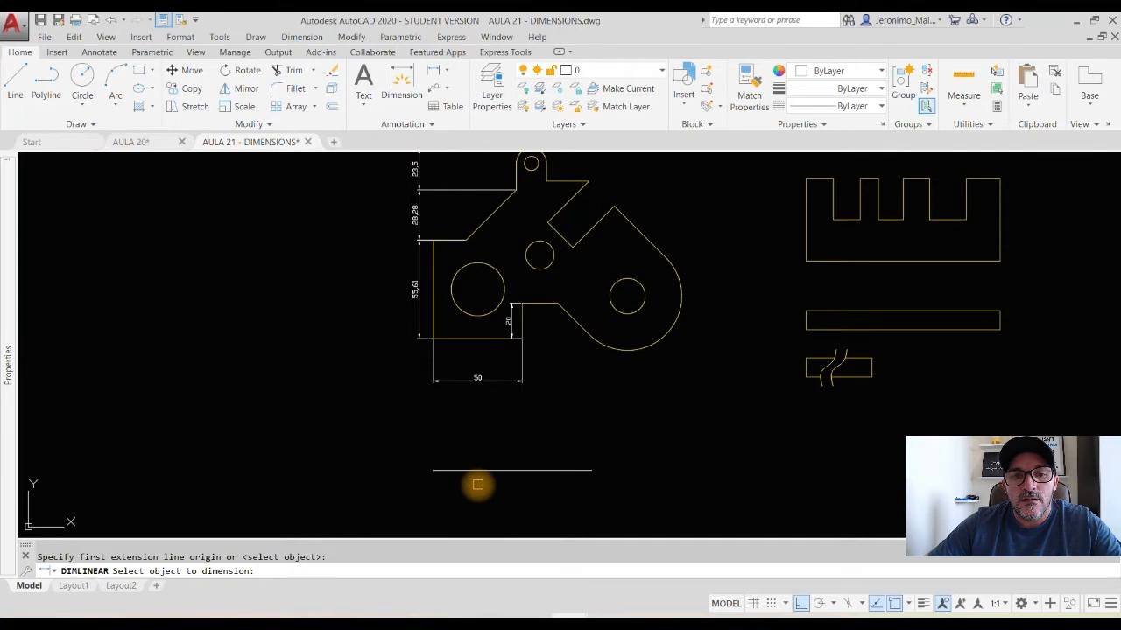
click(472, 471)
click(467, 455)
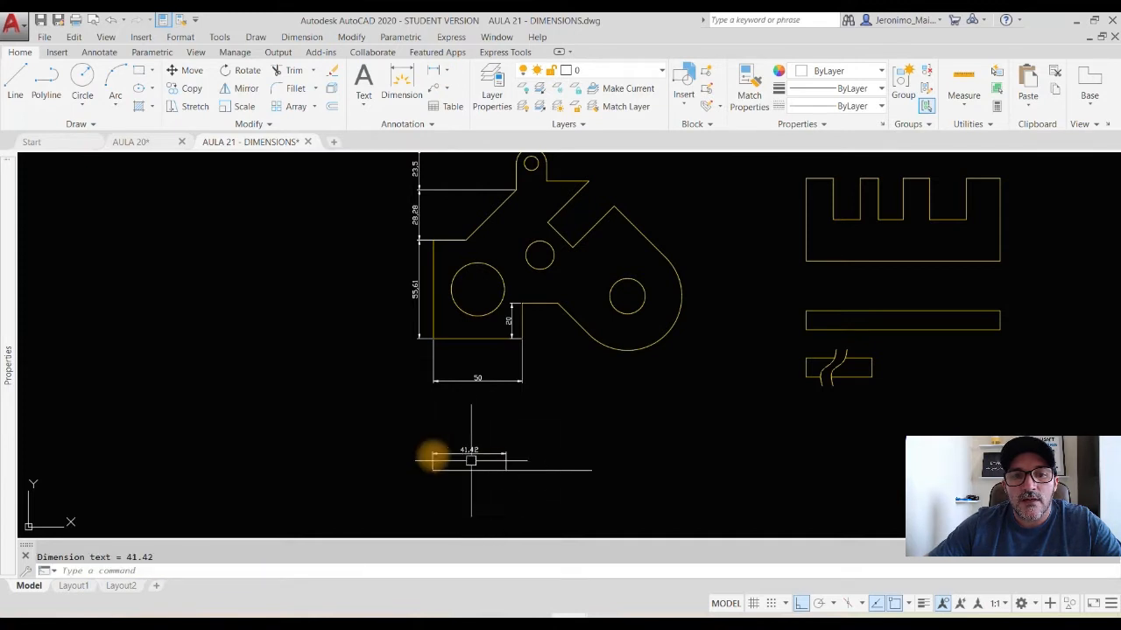
click(581, 487)
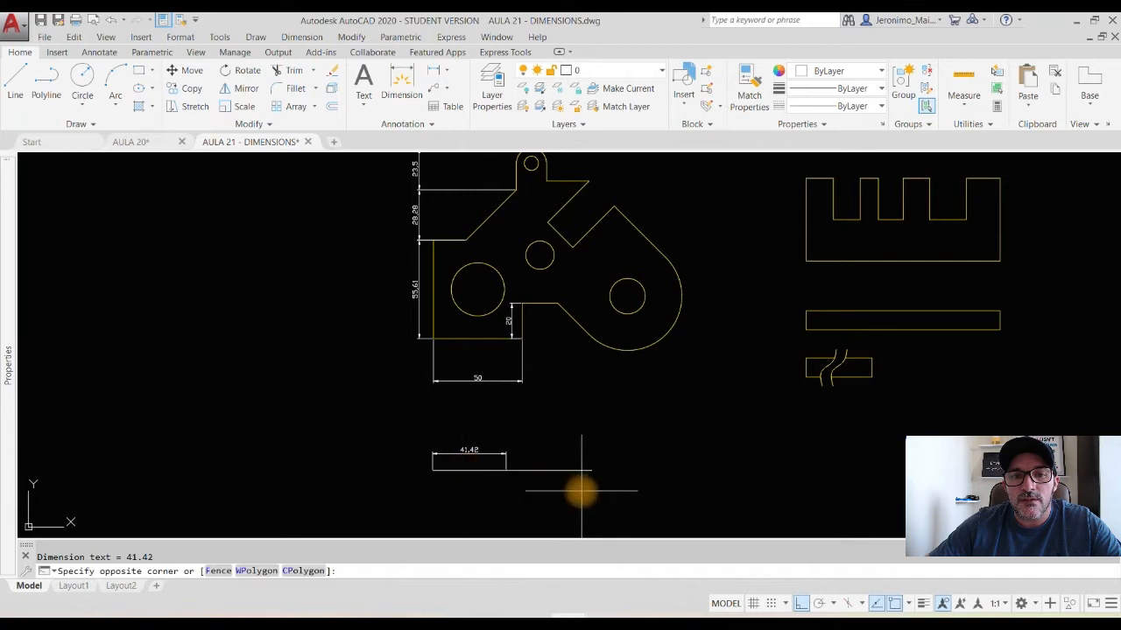
click(463, 436)
key(Delete)
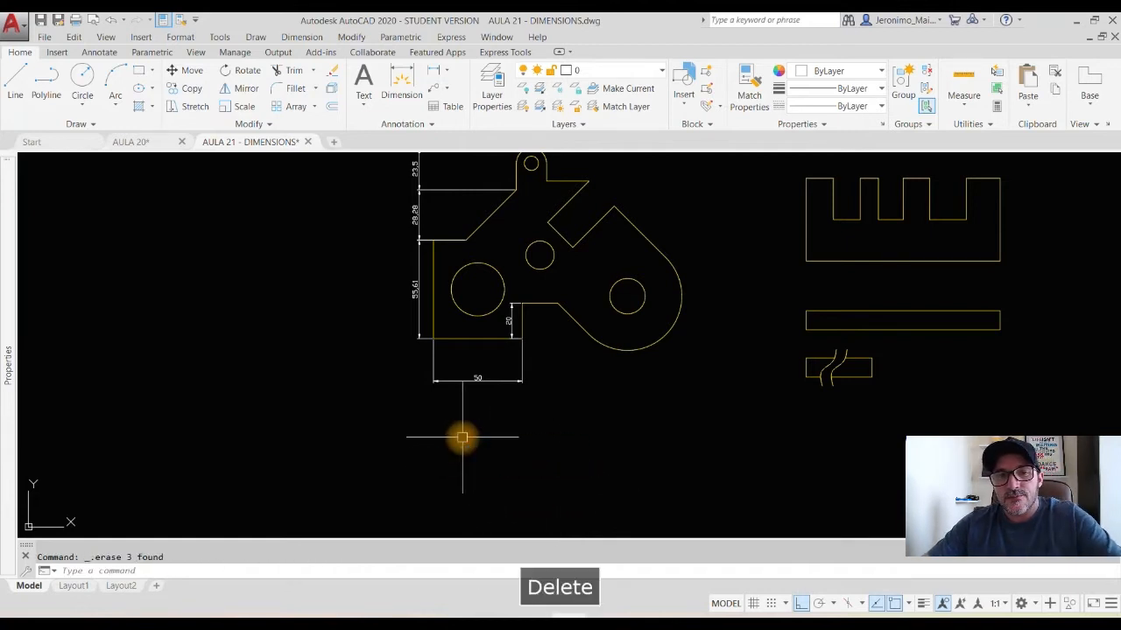
Erase the two upper vertical dimensions beside the sloped edge and lug, and the horizontal dimension below the plate.
middle_drag(508, 365, 473, 508)
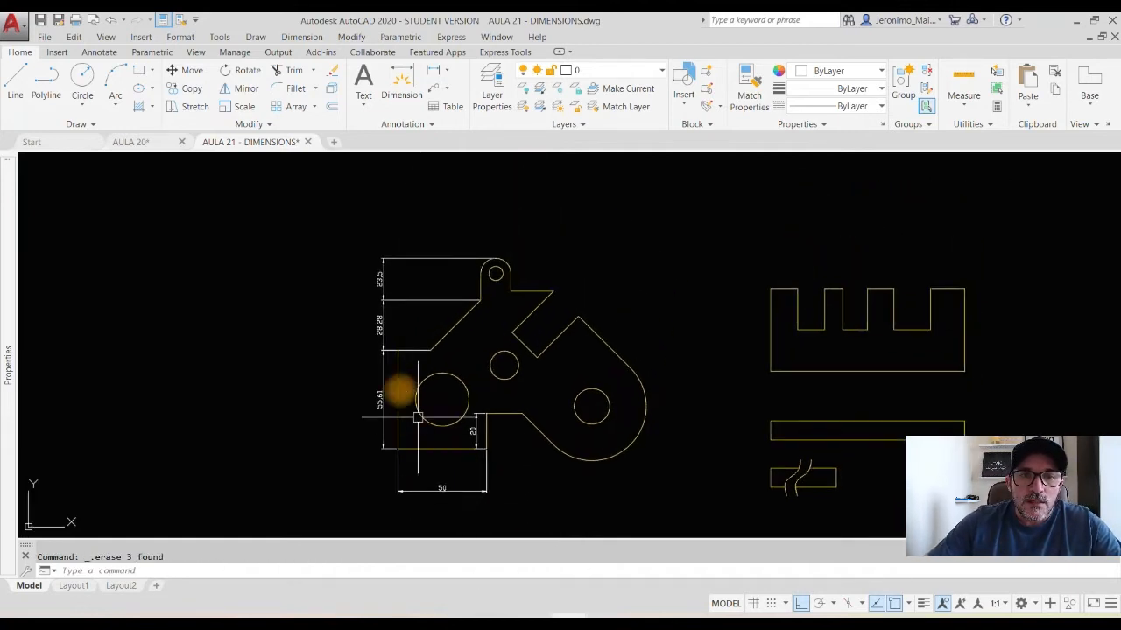
click(419, 310)
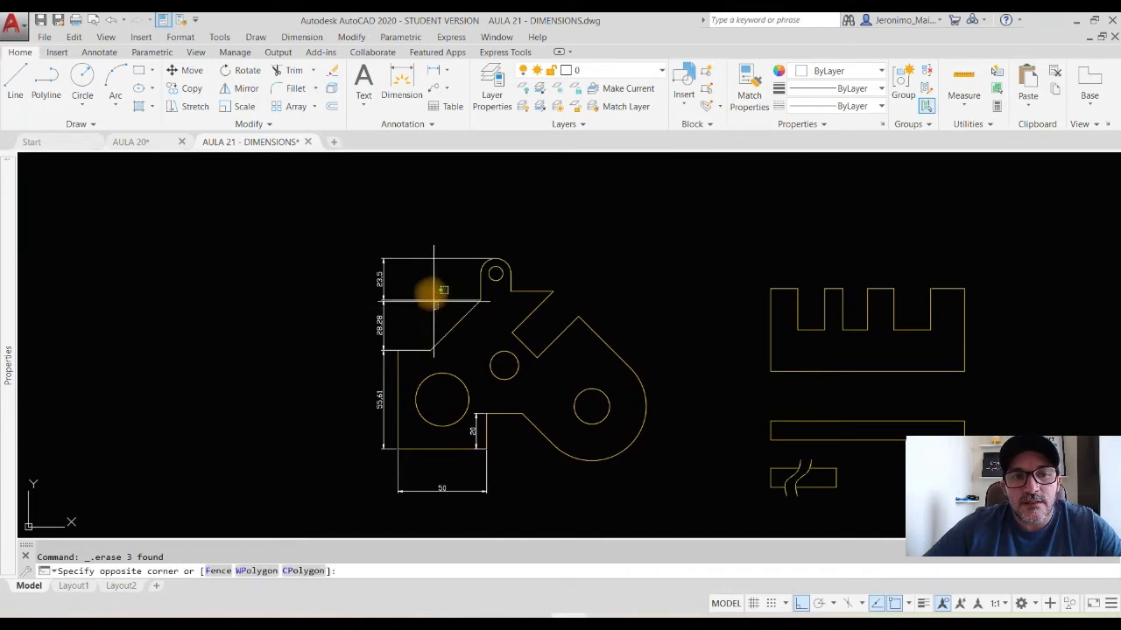
click(410, 248)
key(Delete)
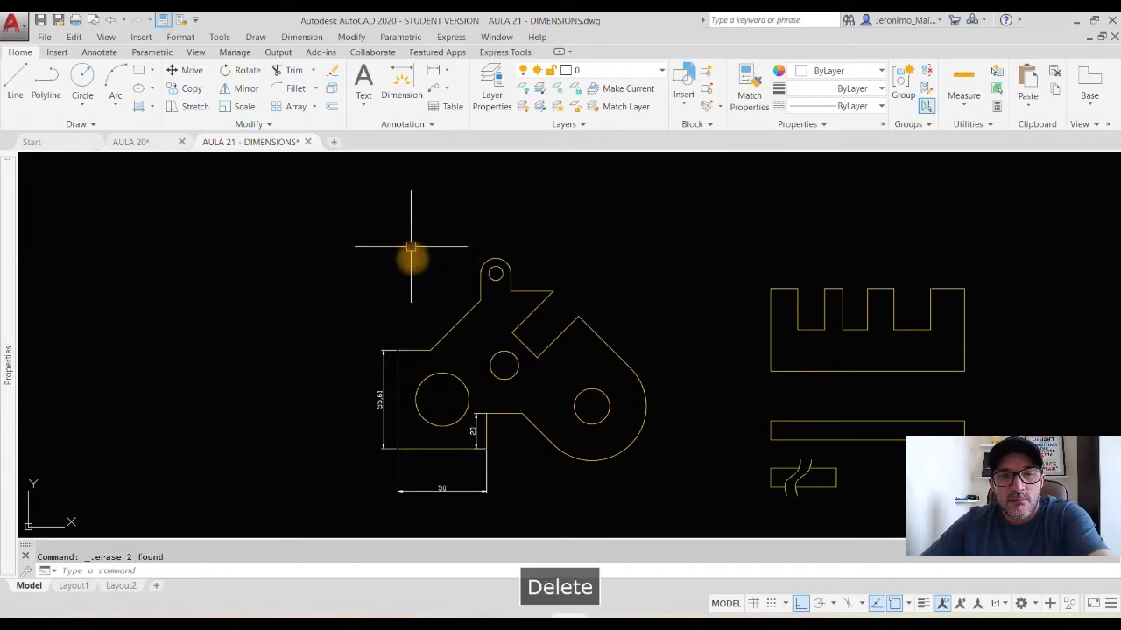
scroll(433, 510, up, 3)
drag(471, 502, 343, 388)
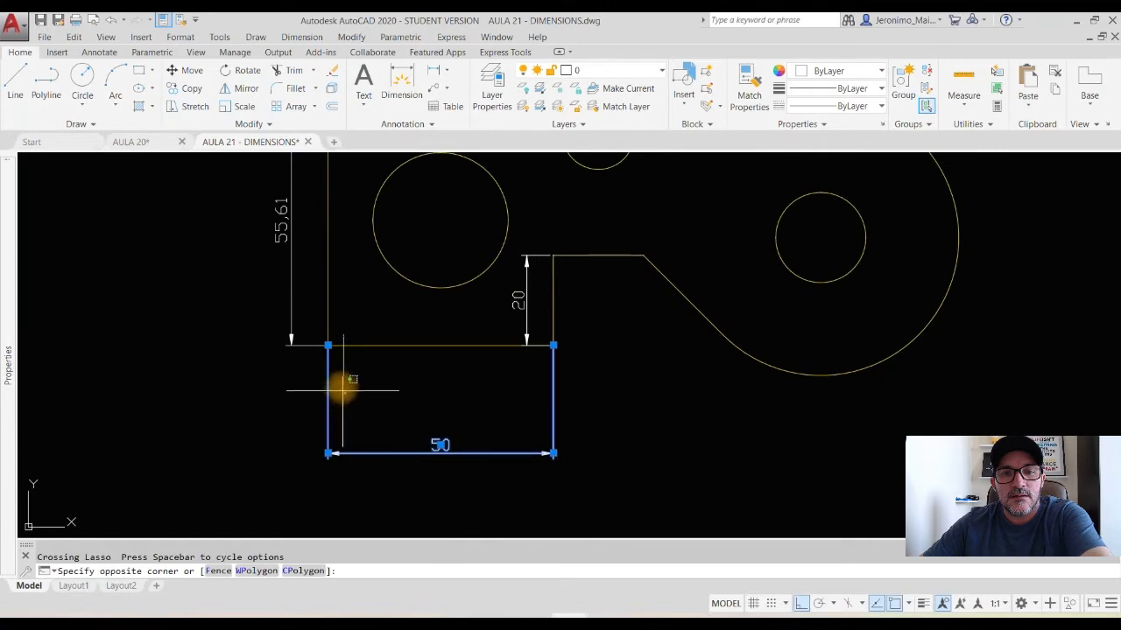
key(Delete)
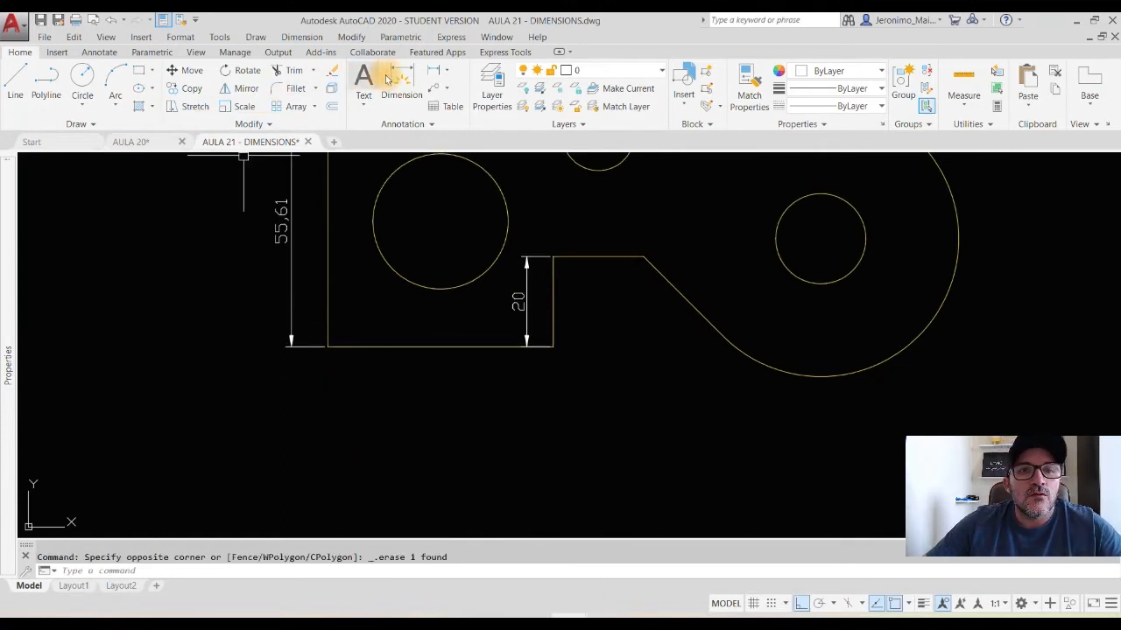
Add a linear dimension to the plate's lower-left bottom edge by selecting the edge itself, placing it close below the outline.
click(432, 70)
key(Return)
click(401, 342)
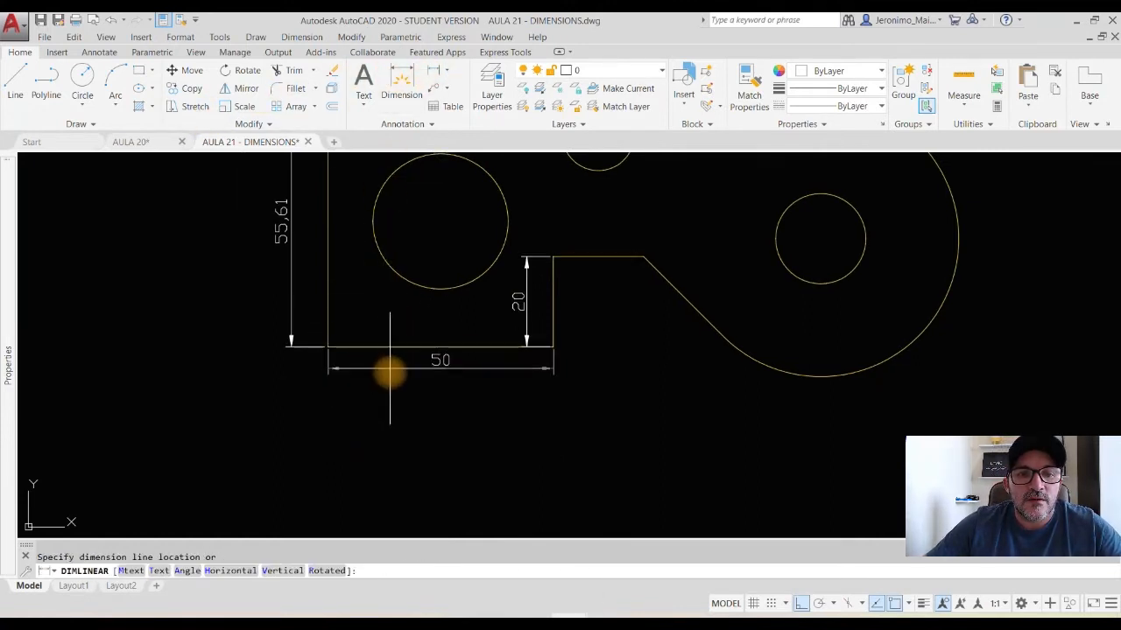
click(385, 386)
Add a linear dimension to the short horizontal edge above the large hole by selecting that edge, placing it just above.
middle_drag(386, 386, 420, 475)
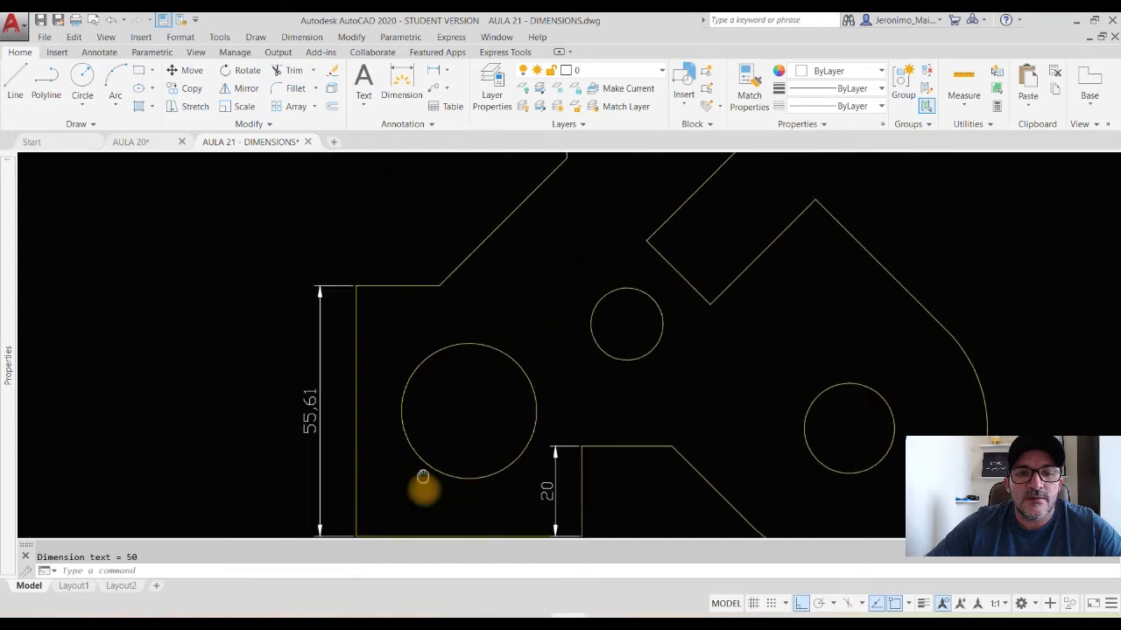
key(Return)
key(Return)
click(394, 340)
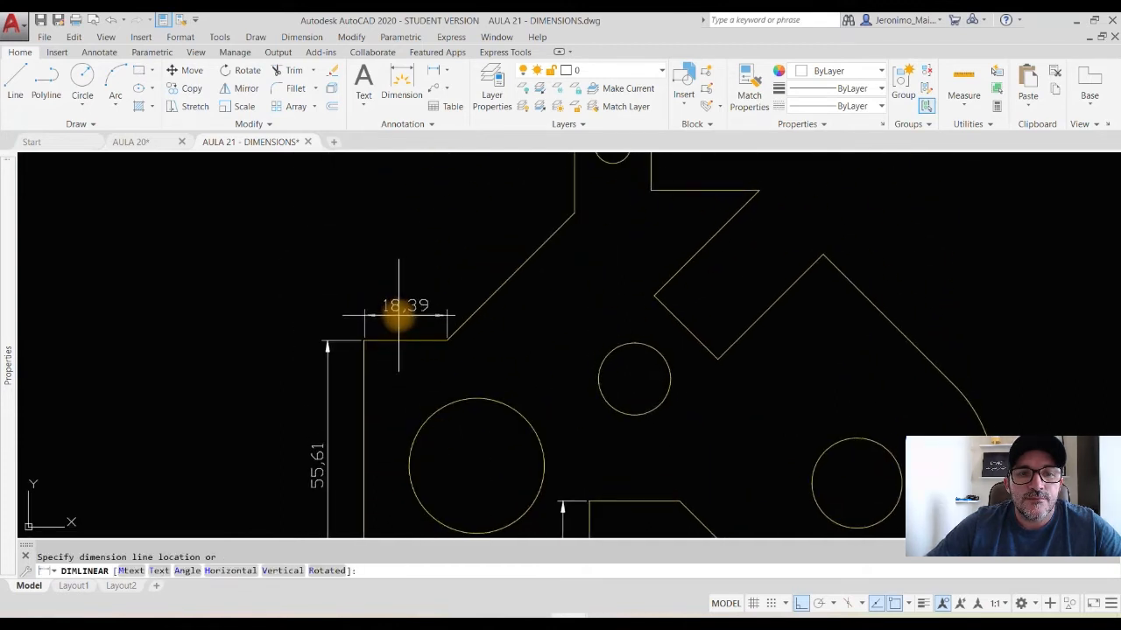
click(399, 308)
Add an aligned dimension to the long sloped edge below the lug by picking its two endpoints, placing it inside the plate.
scroll(342, 306, down, 3)
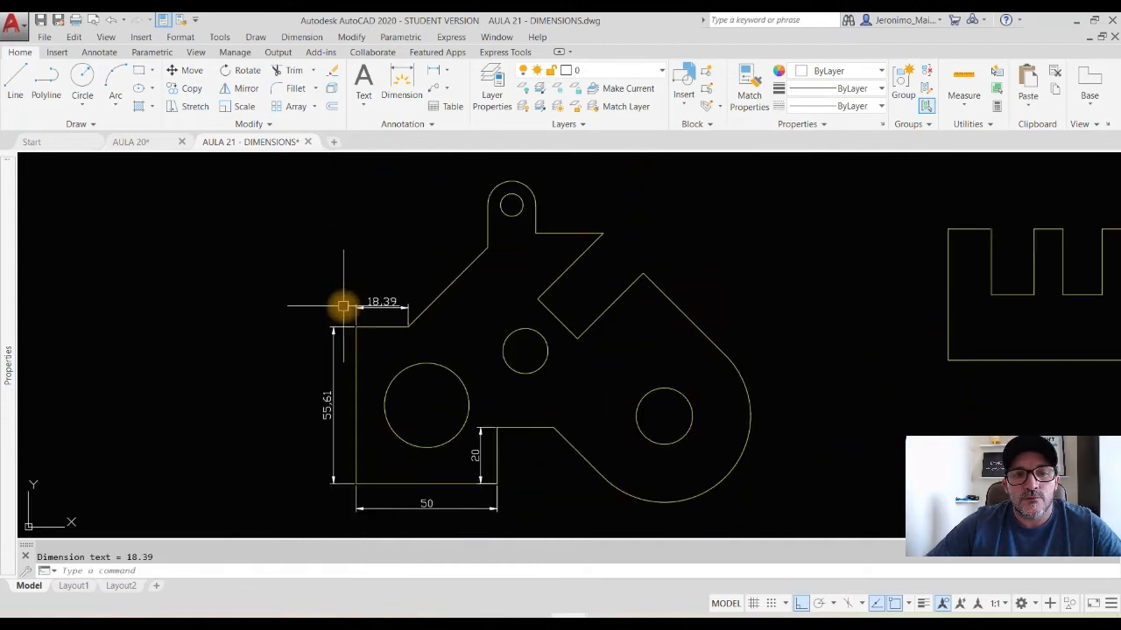
scroll(425, 283, up, 1)
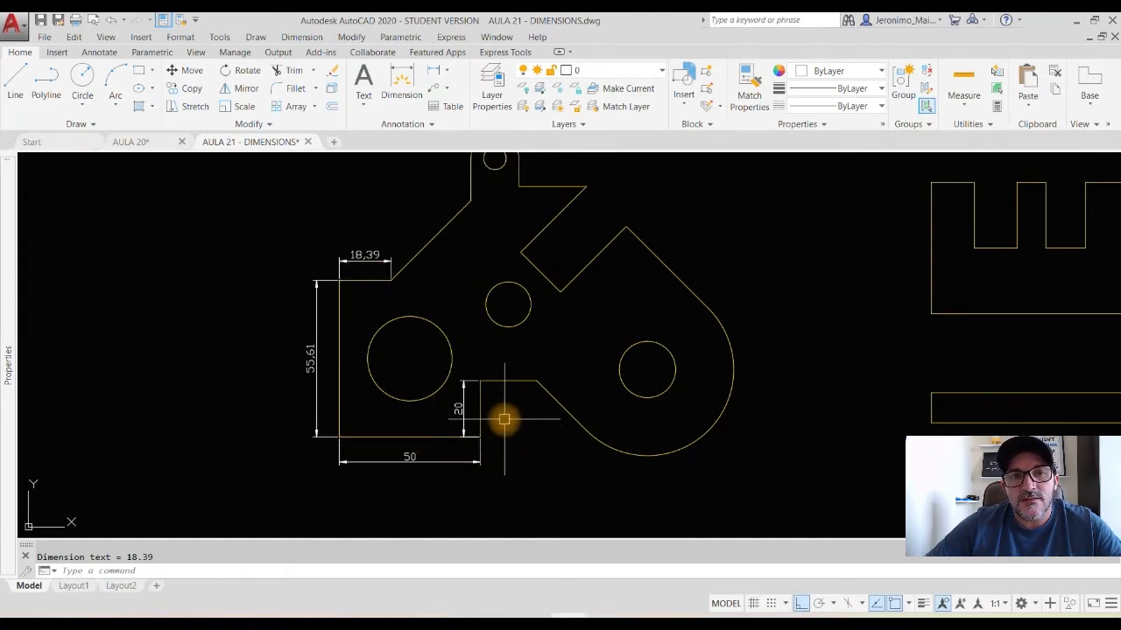
click(446, 80)
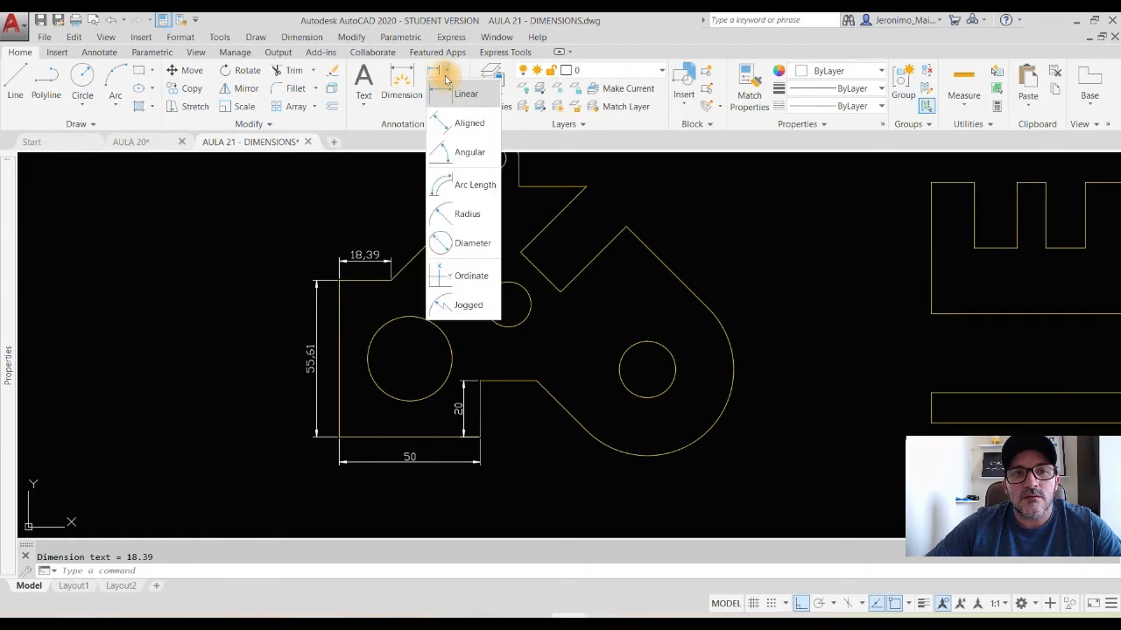
click(464, 123)
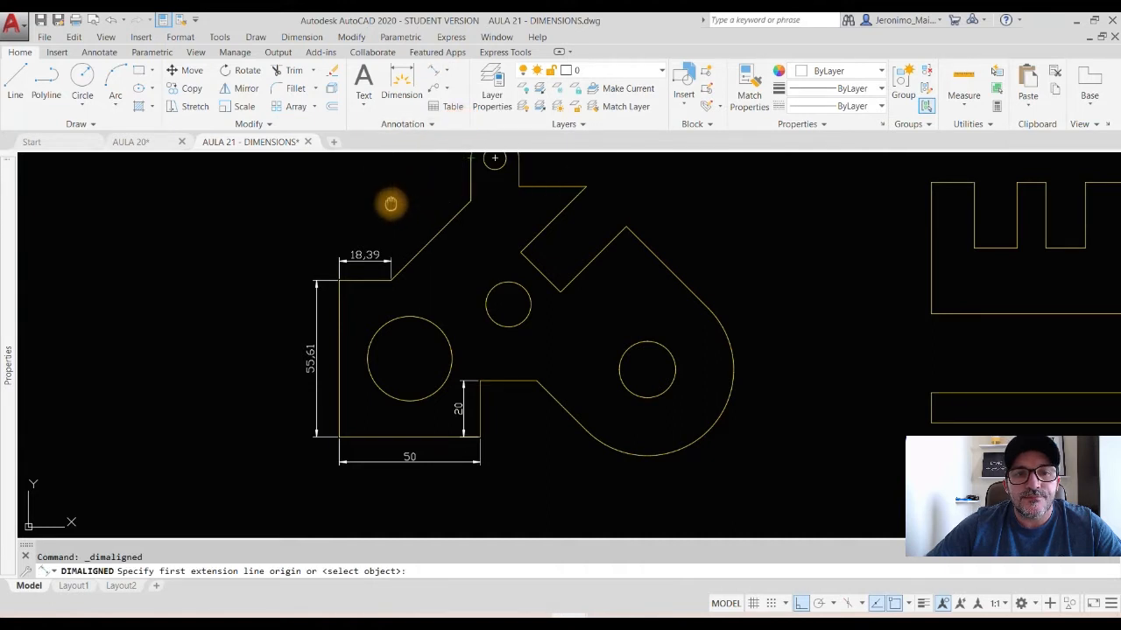
middle_drag(390, 204, 388, 324)
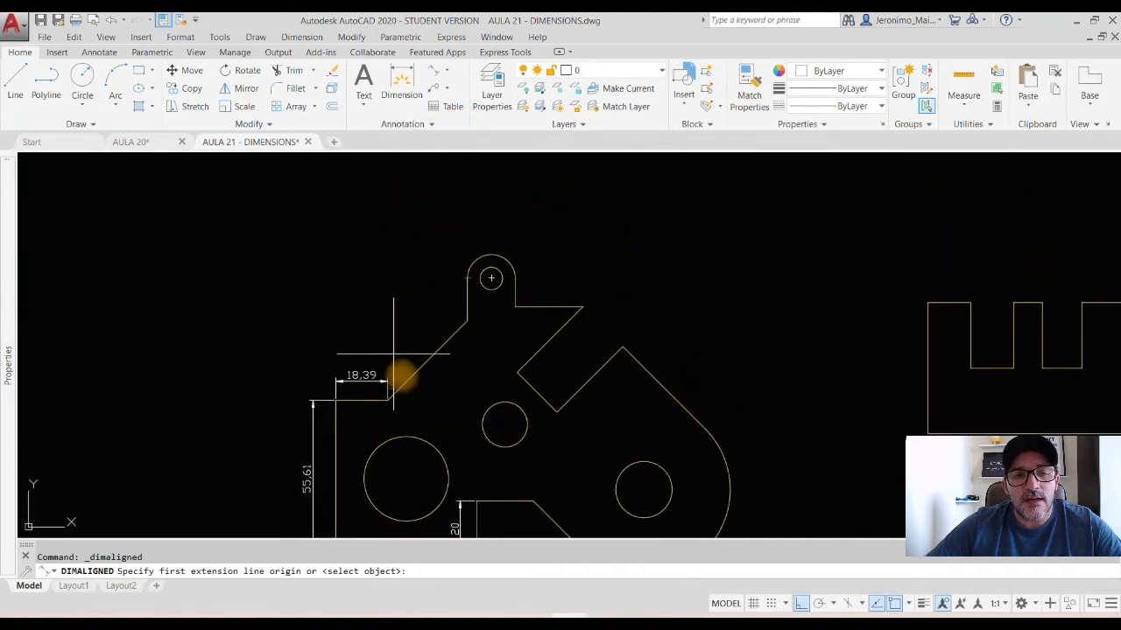
click(388, 401)
click(465, 323)
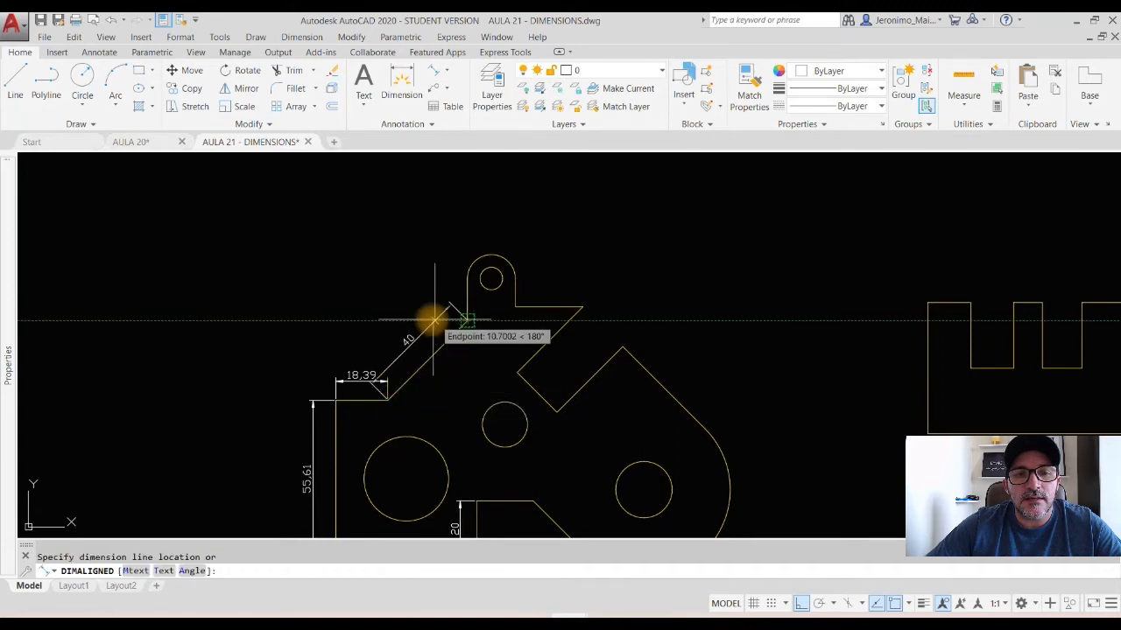
scroll(443, 381, up, 2)
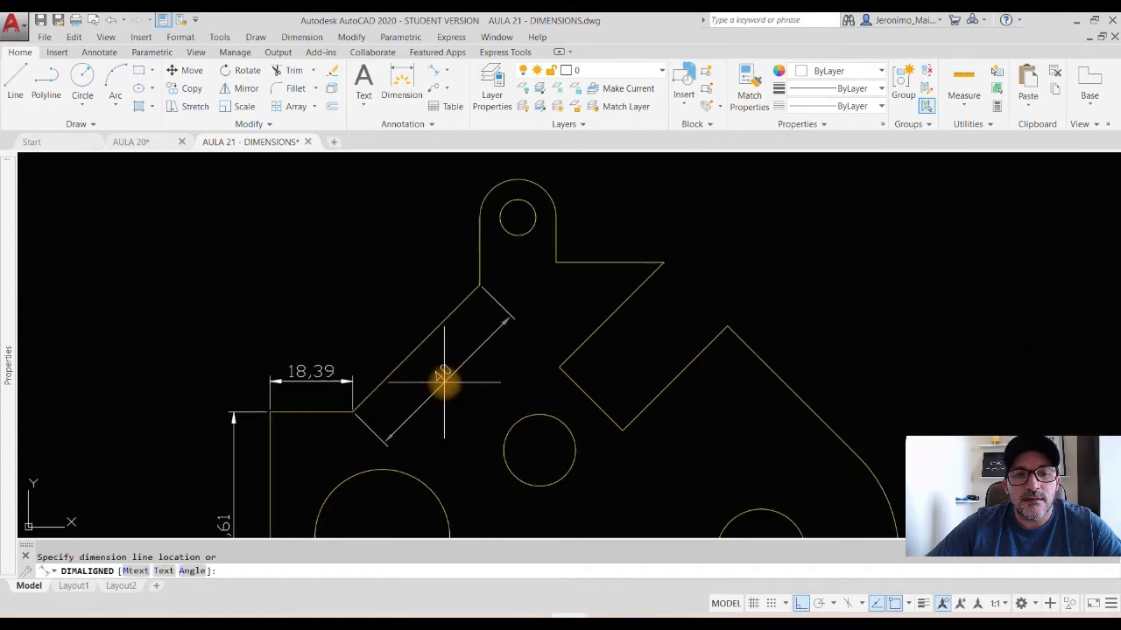
scroll(441, 378, up, 2)
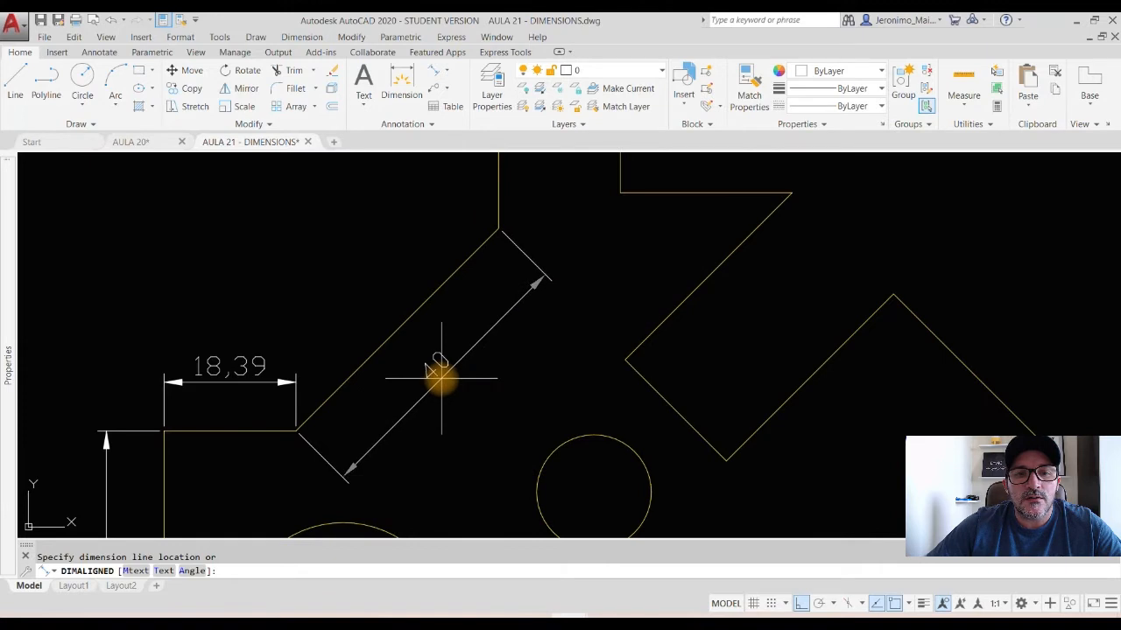
click(440, 376)
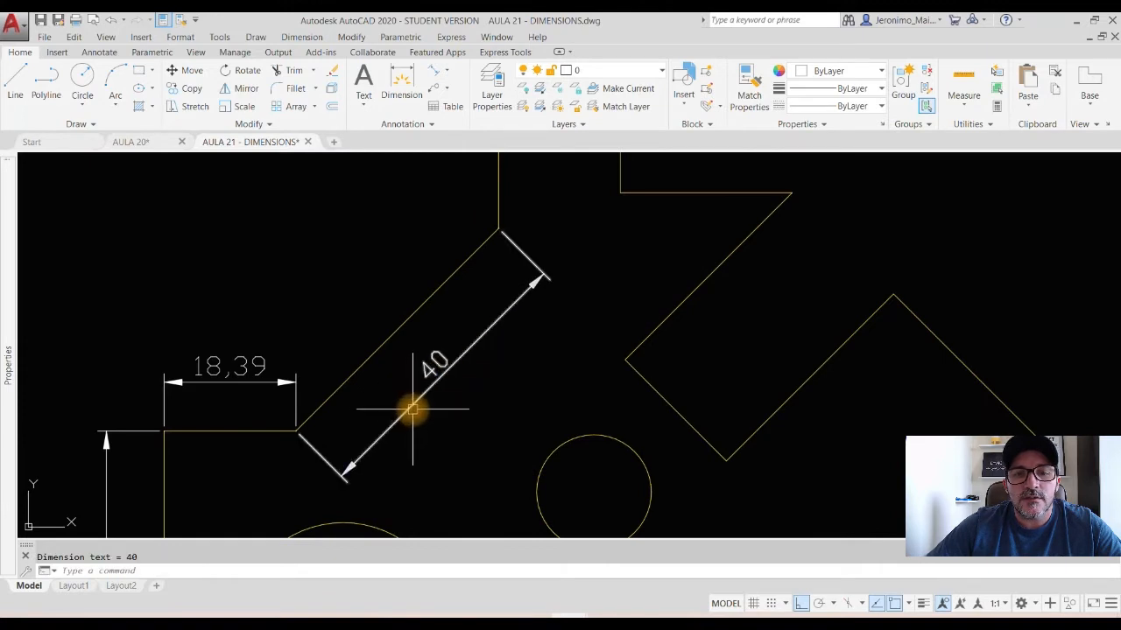
Add an aligned dimension to the short bottom edge of the angled notch by selecting that edge, placing it inside the notch.
middle_drag(613, 408, 443, 280)
key(Return)
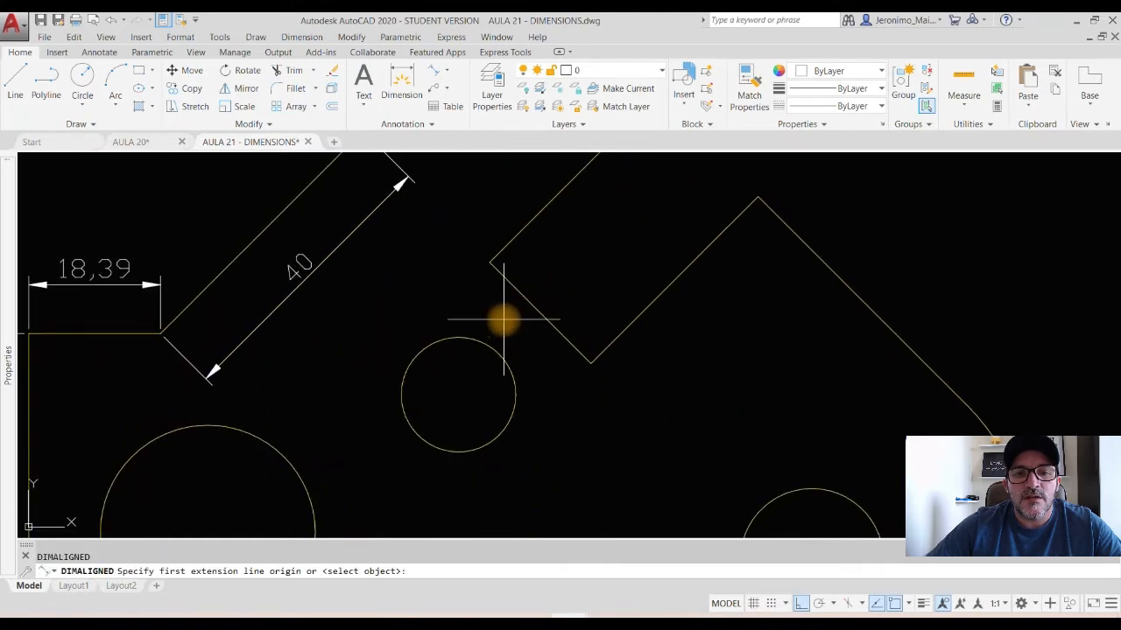
key(Return)
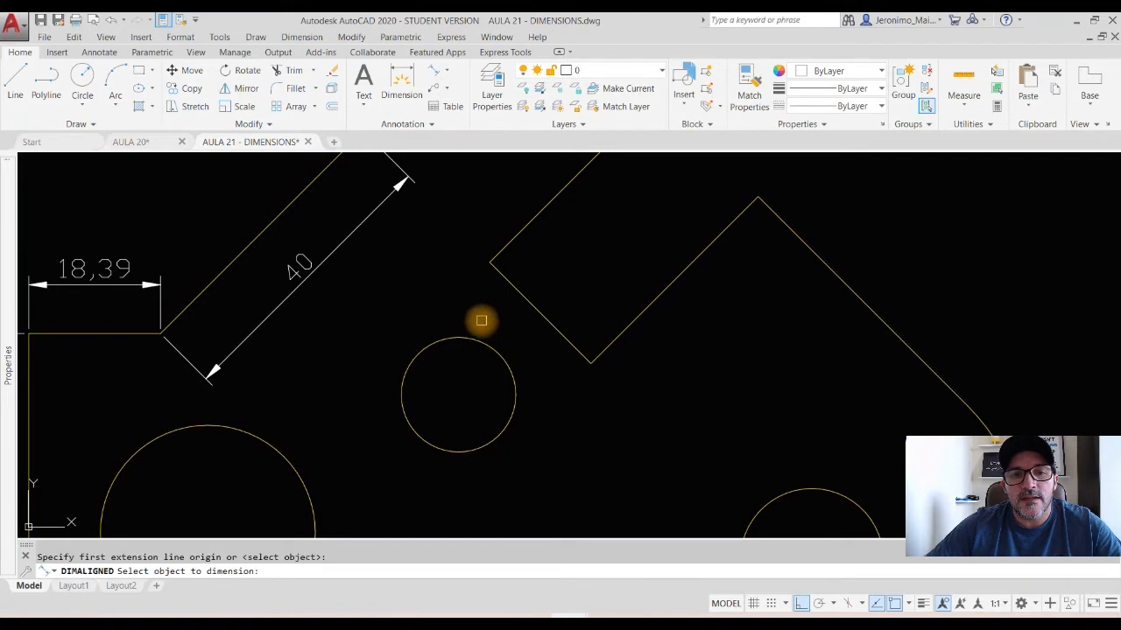
click(541, 313)
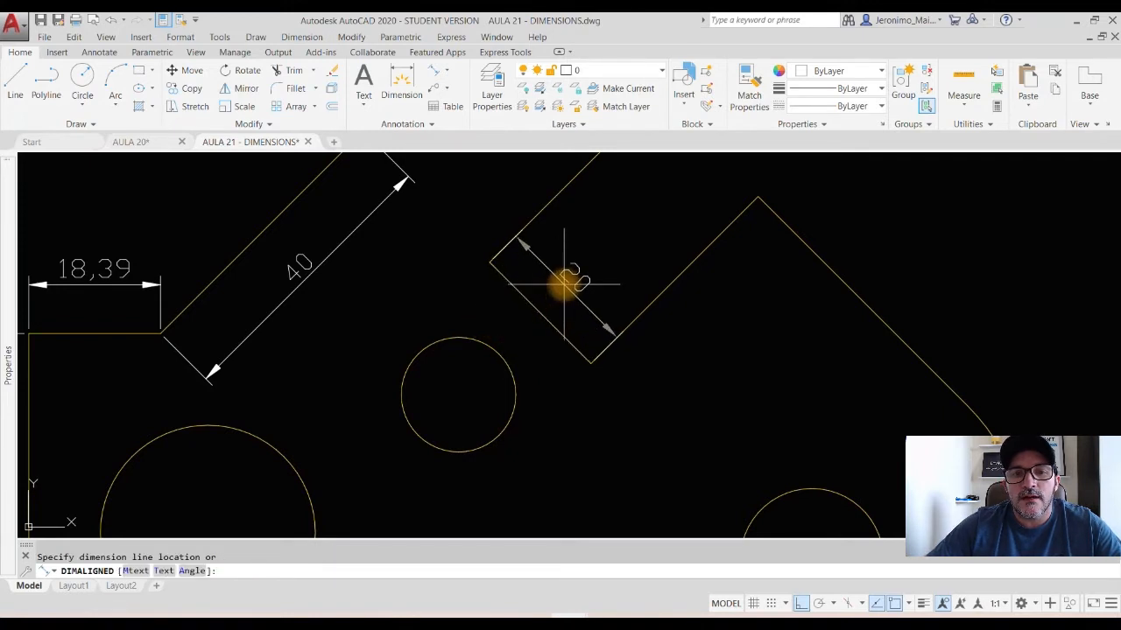
click(562, 285)
Add an aligned dimension to the notch's long side beside the rounded end by selecting that edge, placing it inside the plate.
scroll(525, 331, down, 2)
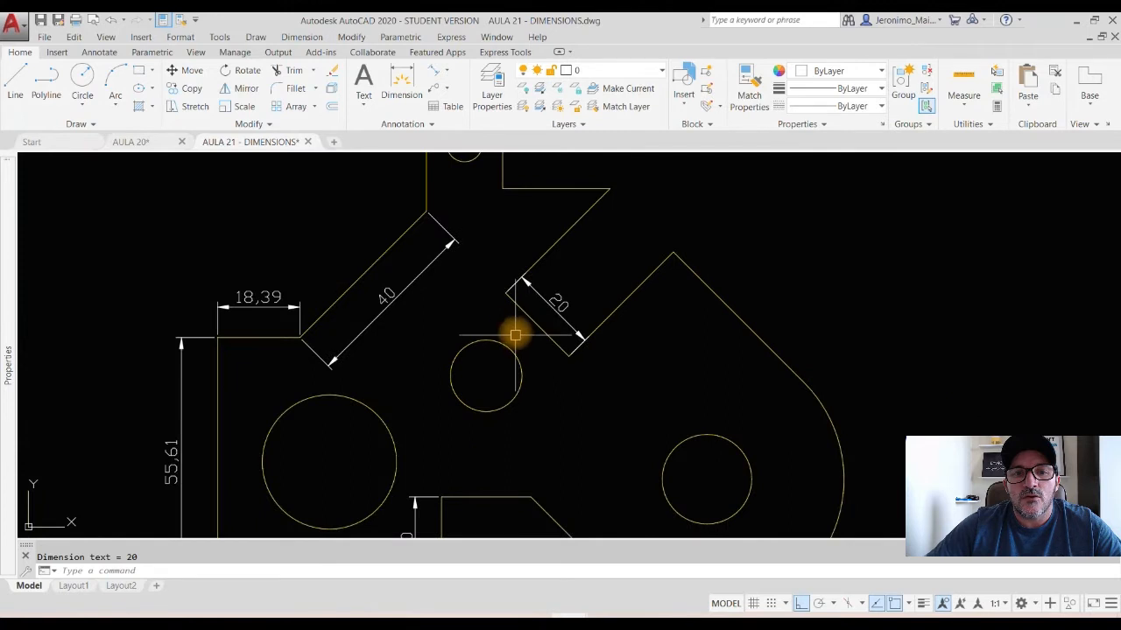
middle_drag(520, 265, 432, 297)
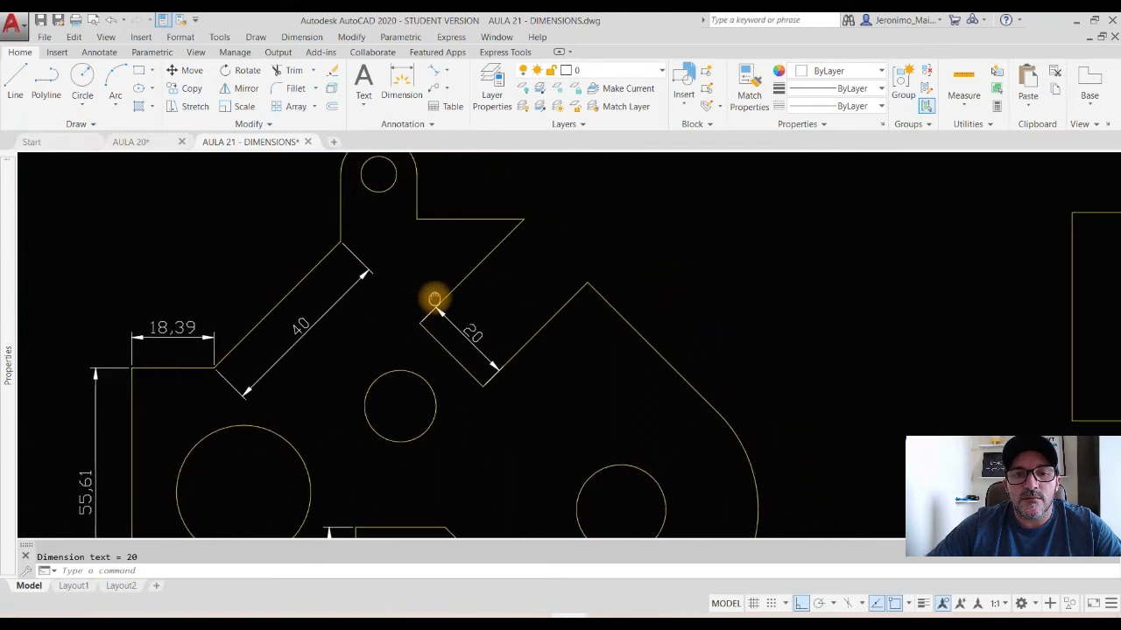
key(Return)
key(Return)
click(528, 336)
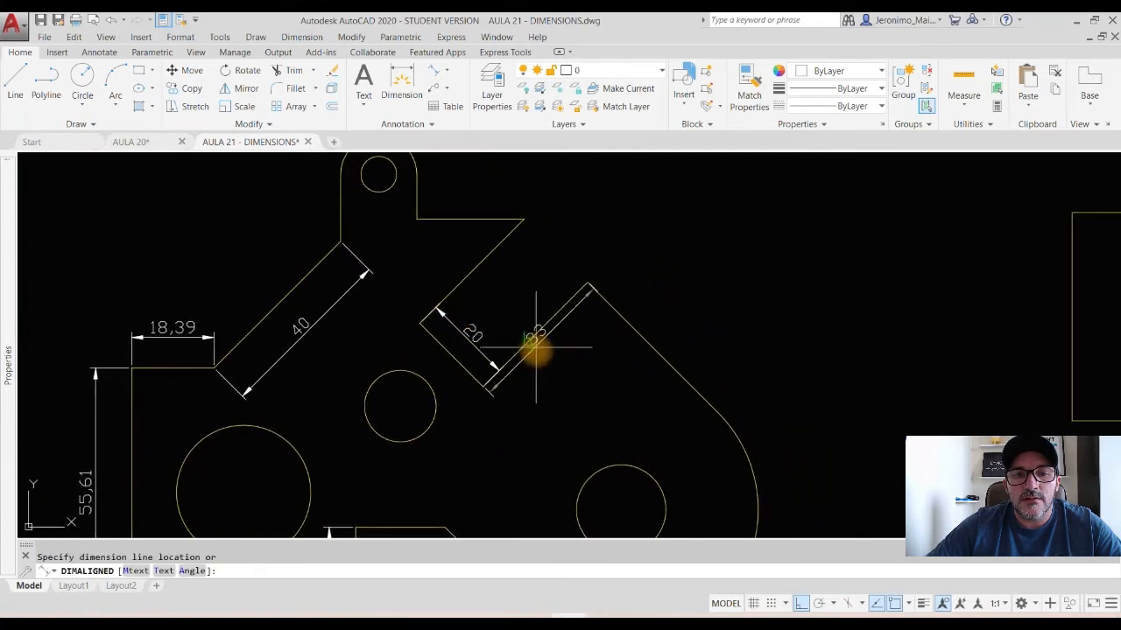
click(551, 372)
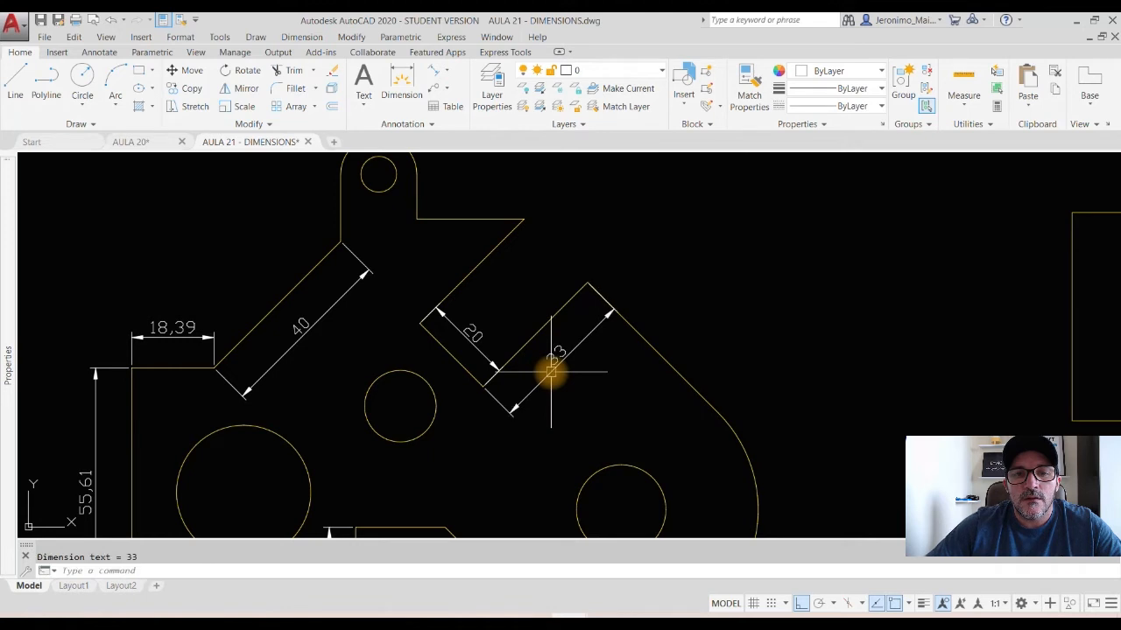
Add an aligned dimension to the lower slanted edge leading into the rounded end by selecting it, placing it inside the plate.
scroll(483, 318, down, 5)
scroll(467, 384, up, 6)
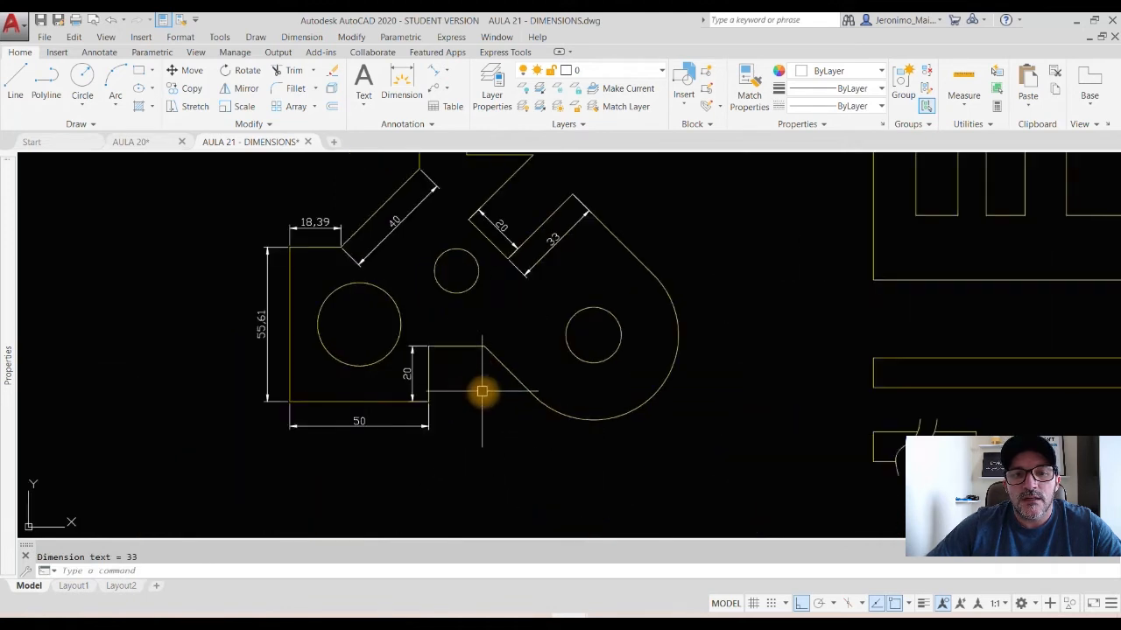
key(Return)
key(Return)
click(523, 360)
click(537, 336)
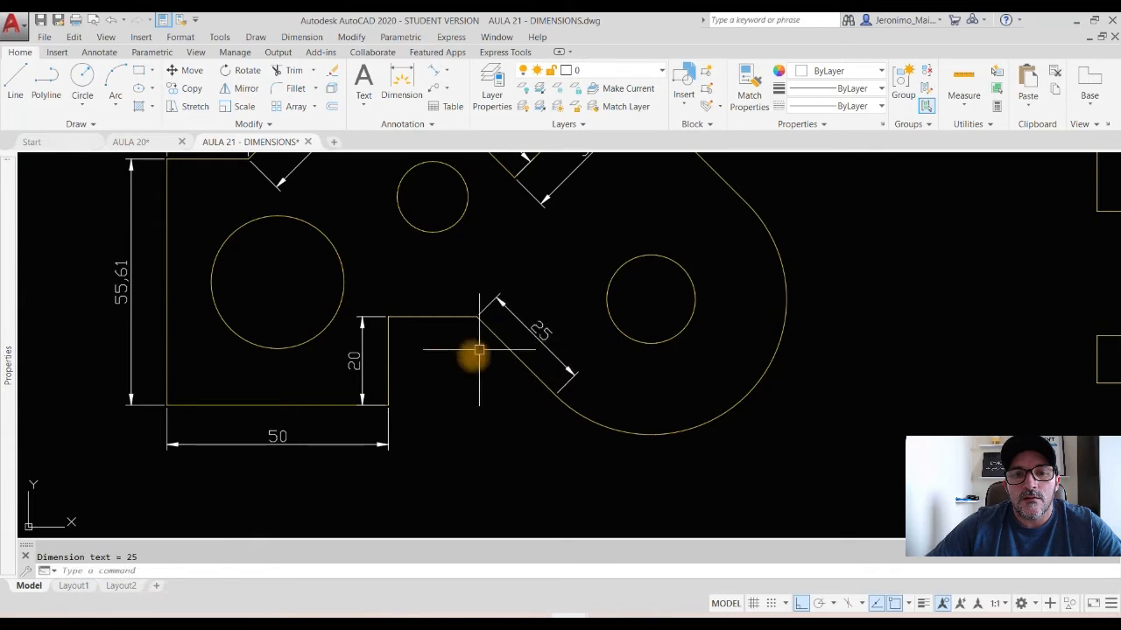
Add an angular dimension between the lower horizontal step edge and the adjoining slanted edge, placing its arc below them outside the plate.
scroll(448, 380, down, 3)
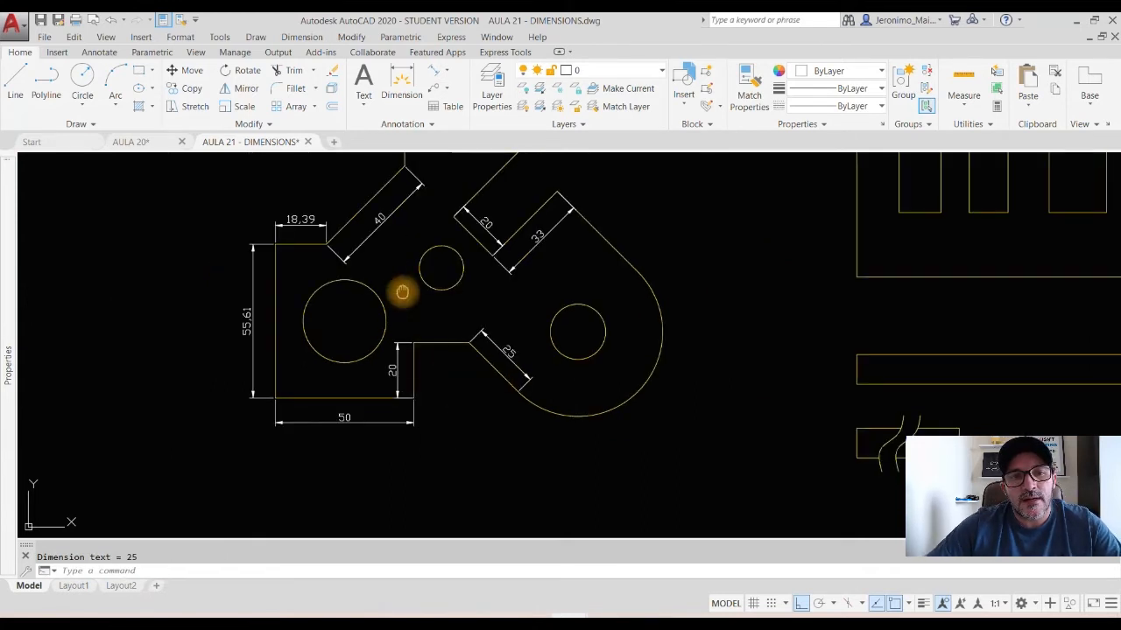
scroll(450, 351, up, 1)
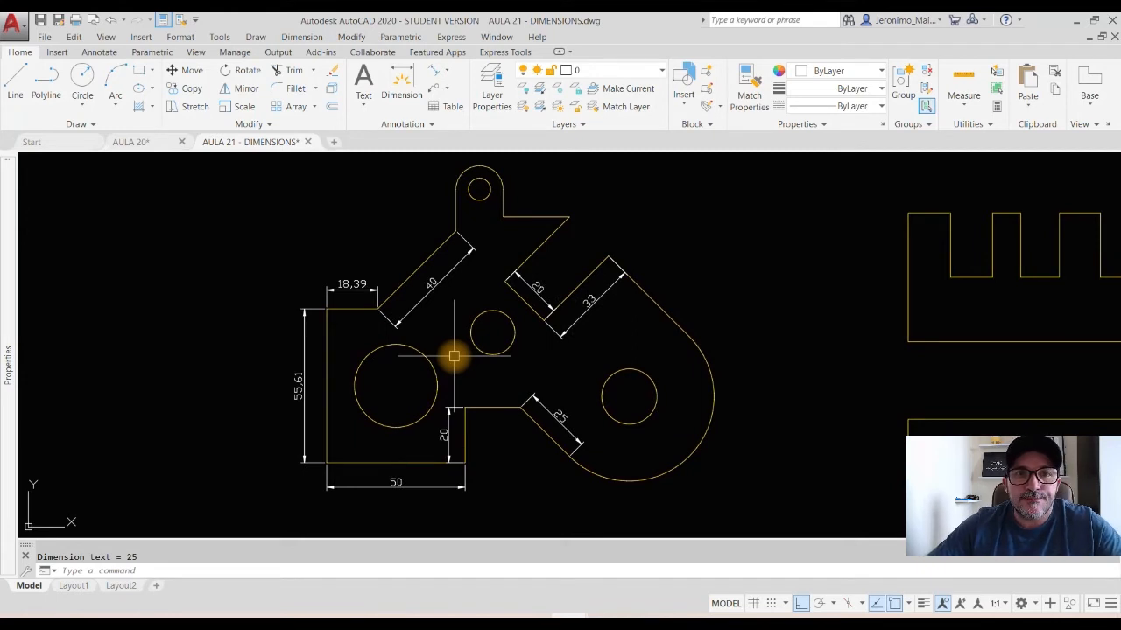
click(450, 75)
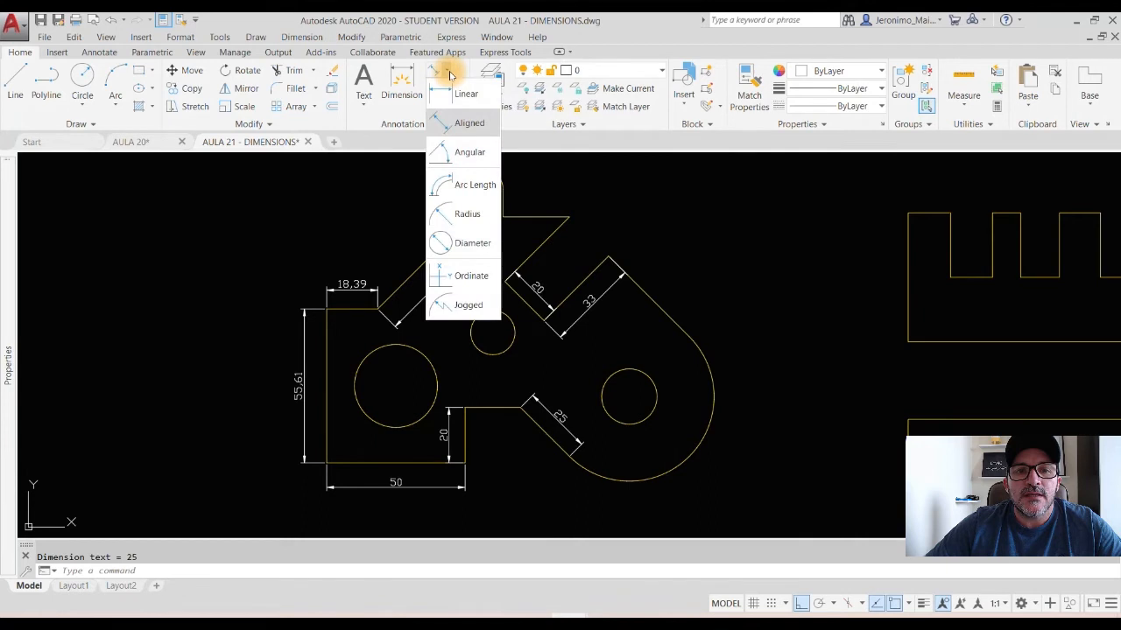
click(468, 153)
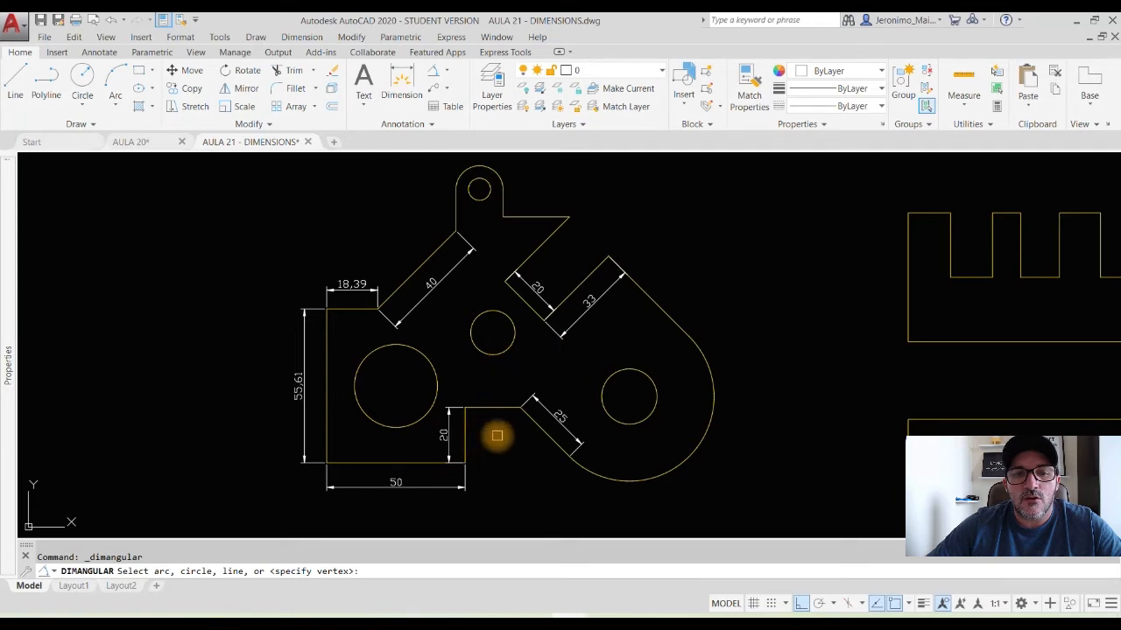
scroll(496, 435, up, 4)
click(478, 354)
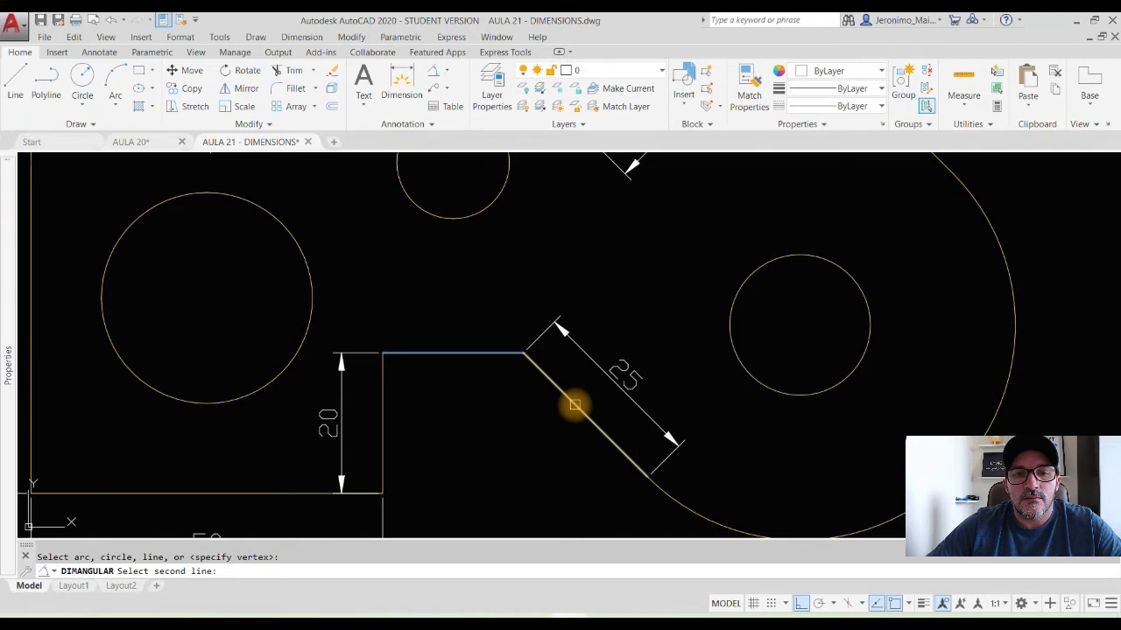
click(574, 404)
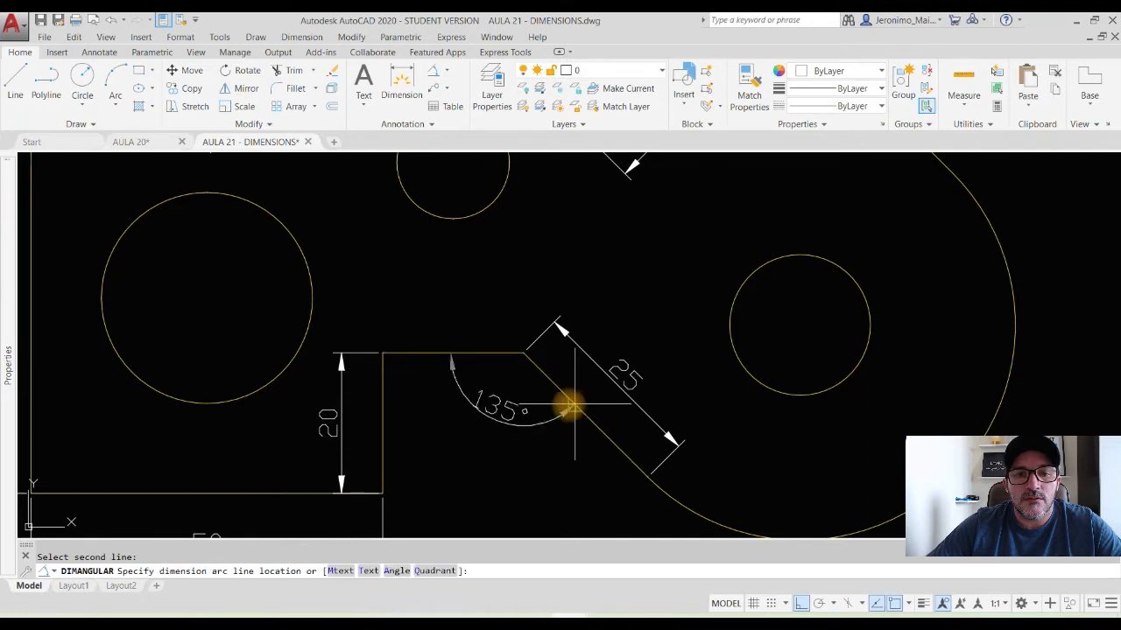
click(480, 428)
scroll(486, 432, down, 5)
scroll(334, 264, up, 3)
scroll(333, 264, up, 2)
key(Return)
click(368, 356)
click(445, 310)
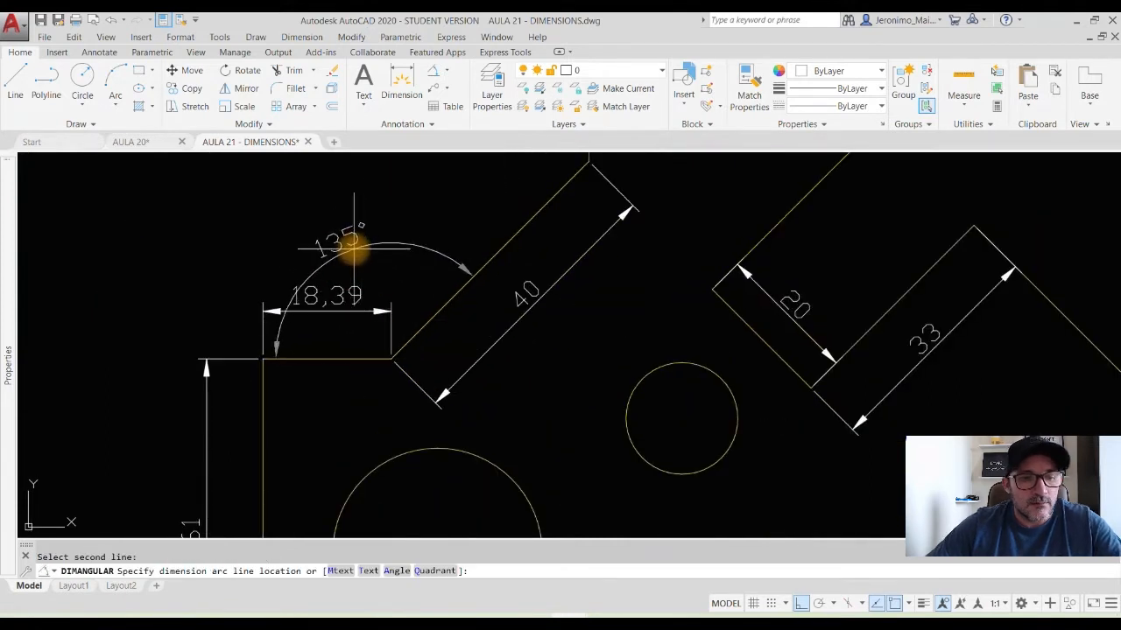
key(Escape)
Add an angular dimension between the lug's left vertical edge and the long sloped edge, placing its arc outside the plate.
middle_drag(473, 234, 433, 403)
key(Return)
click(549, 288)
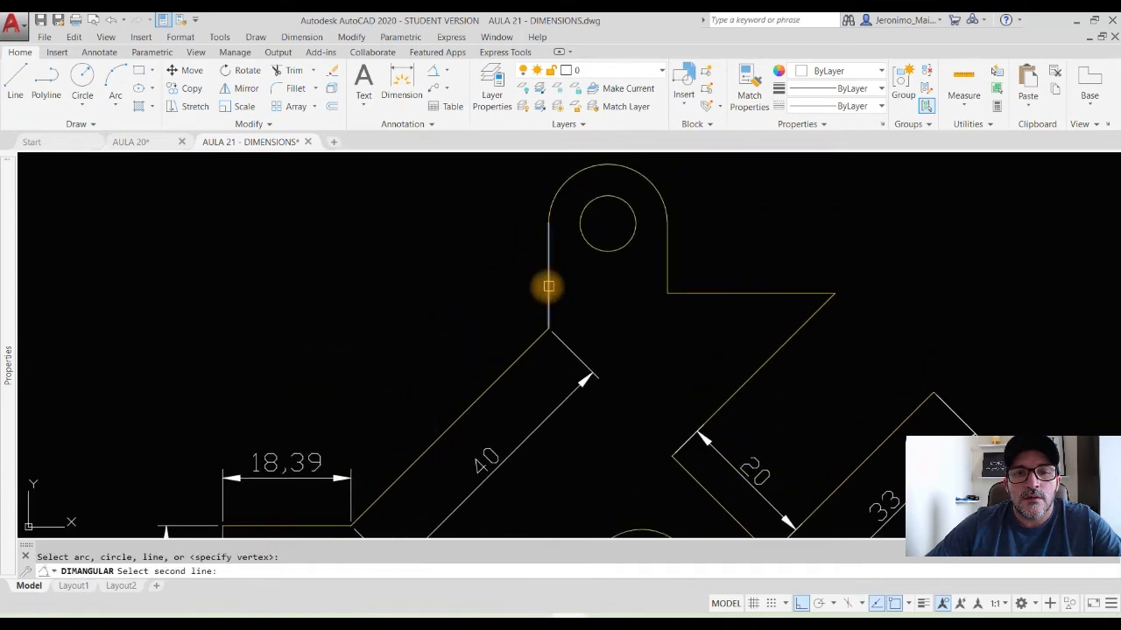
click(522, 342)
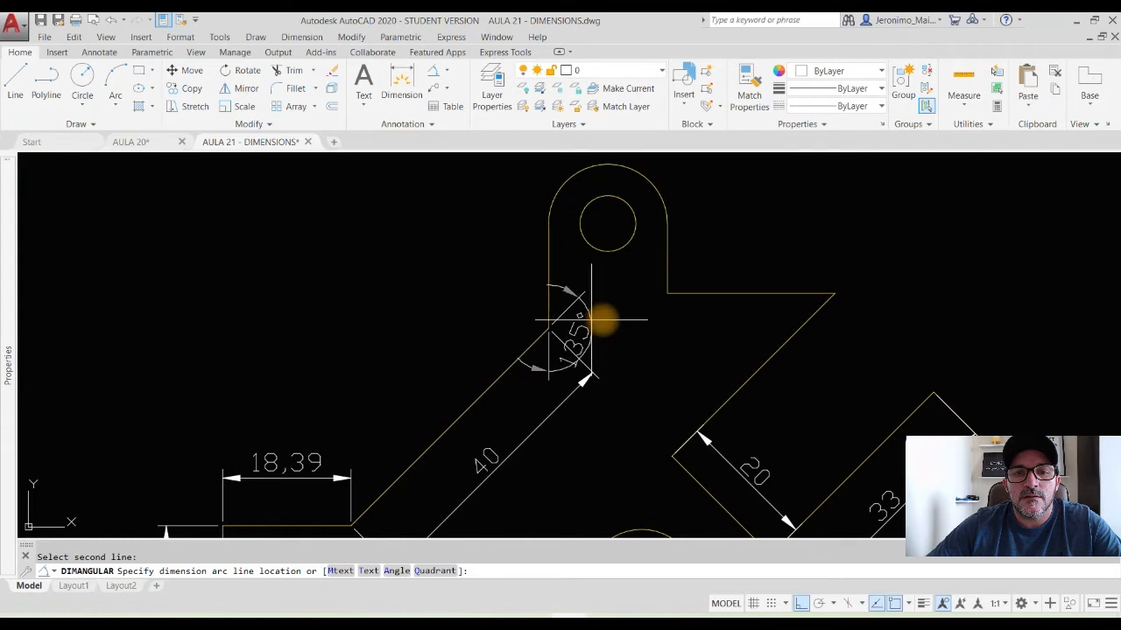
click(493, 299)
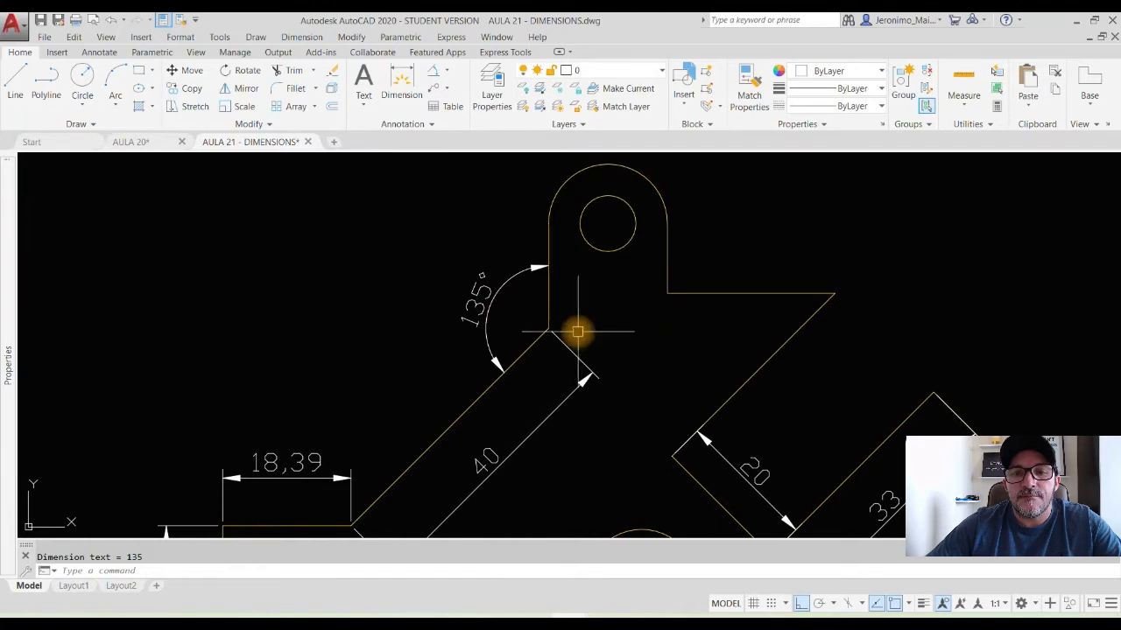
Add an angular dimension between the horizontal edge beside the lug and the slanted notch edge, placing its arc inside the pointed corner.
scroll(578, 330, down, 4)
scroll(570, 338, up, 3)
key(Return)
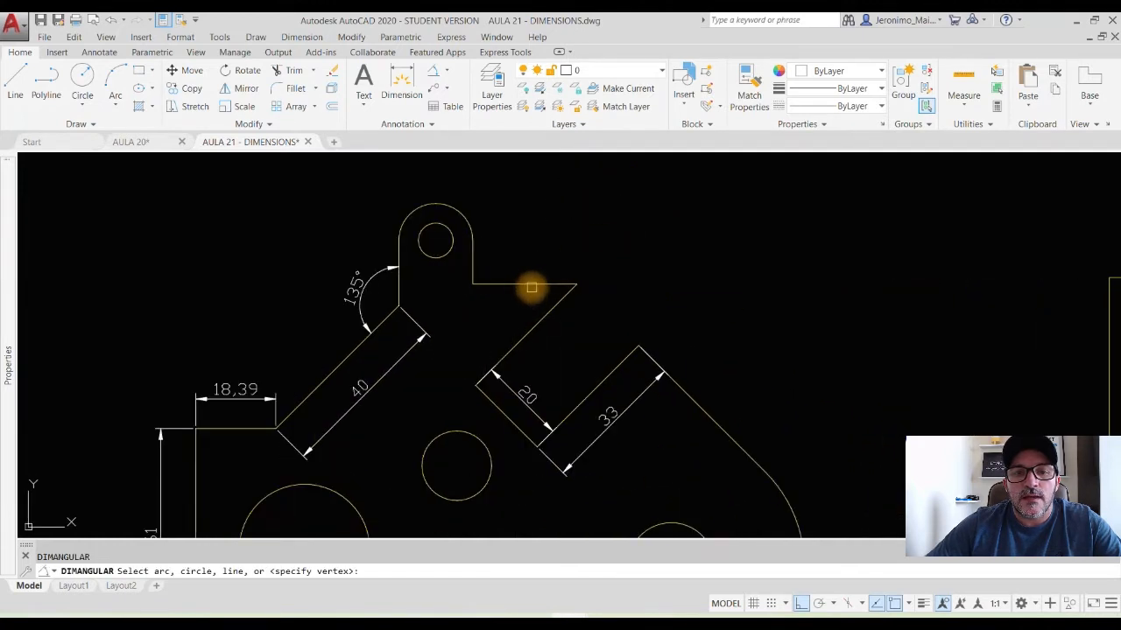
click(508, 283)
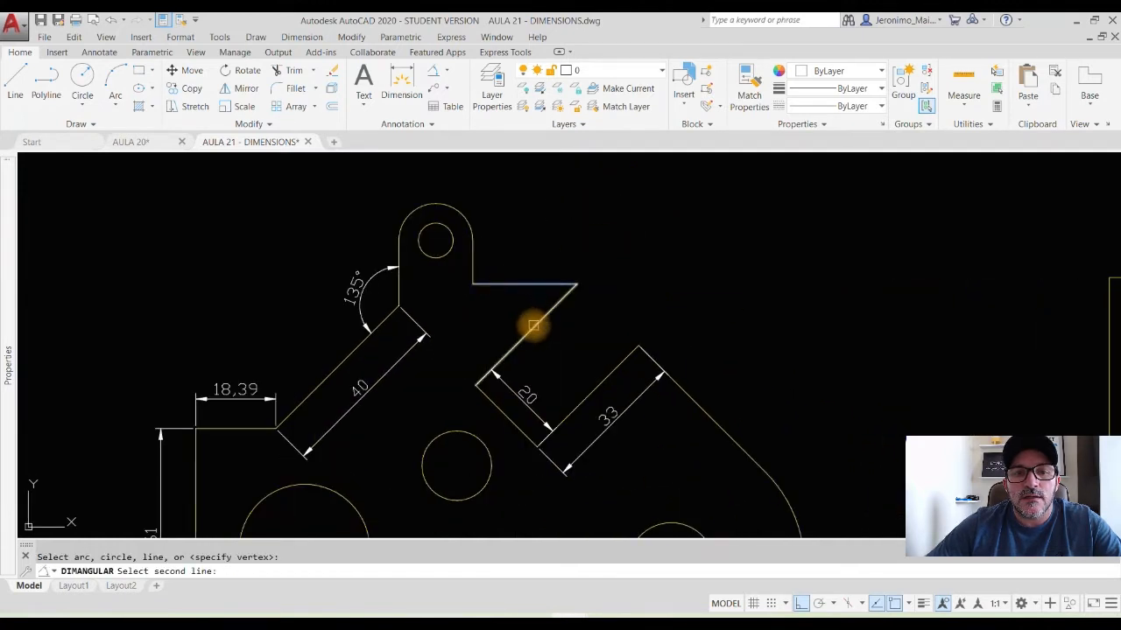
click(533, 327)
click(502, 315)
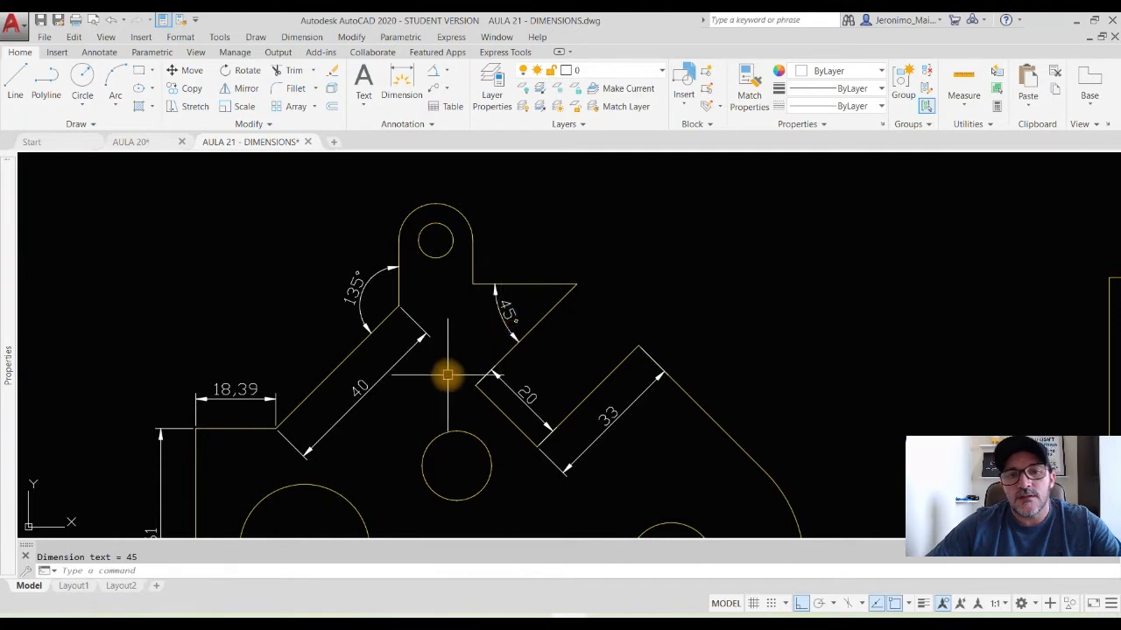
Add an arc length dimension to the large arc of the plate's rounded end, placing it outside the contour.
scroll(719, 306, down, 2)
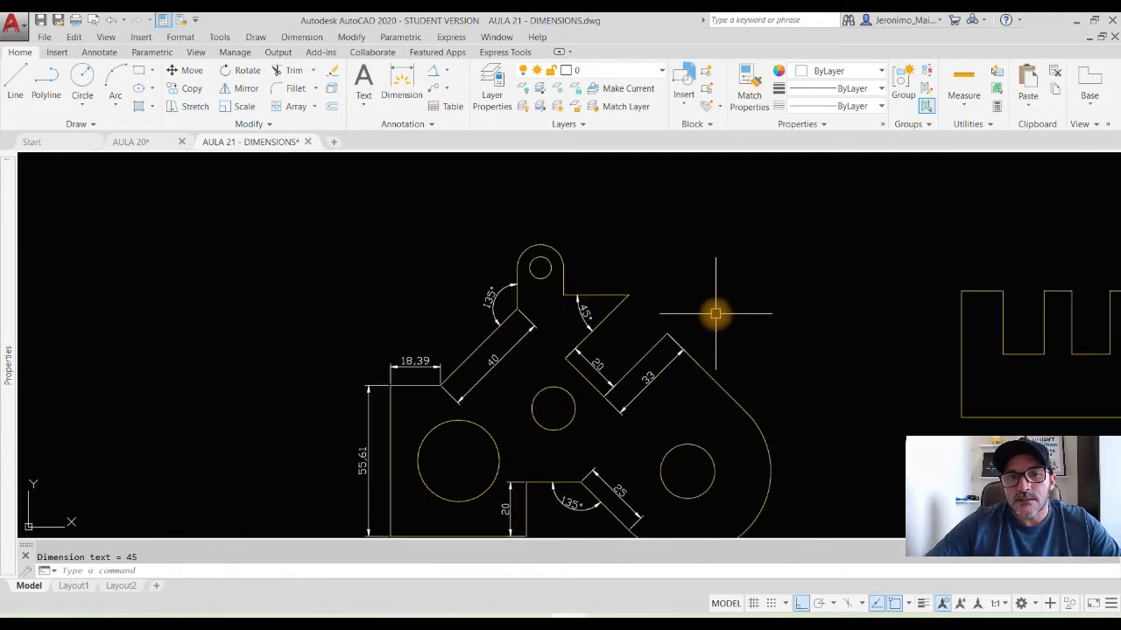
mouse_move(721, 333)
middle_down()
mouse_move(708, 293)
mouse_move(665, 282)
middle_up()
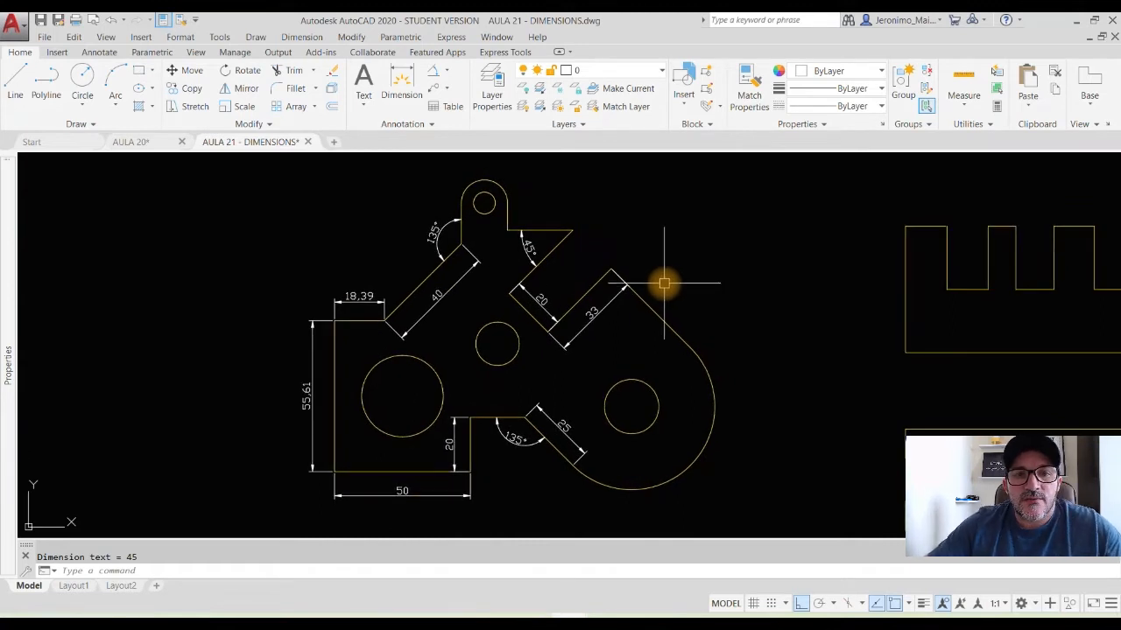
click(448, 77)
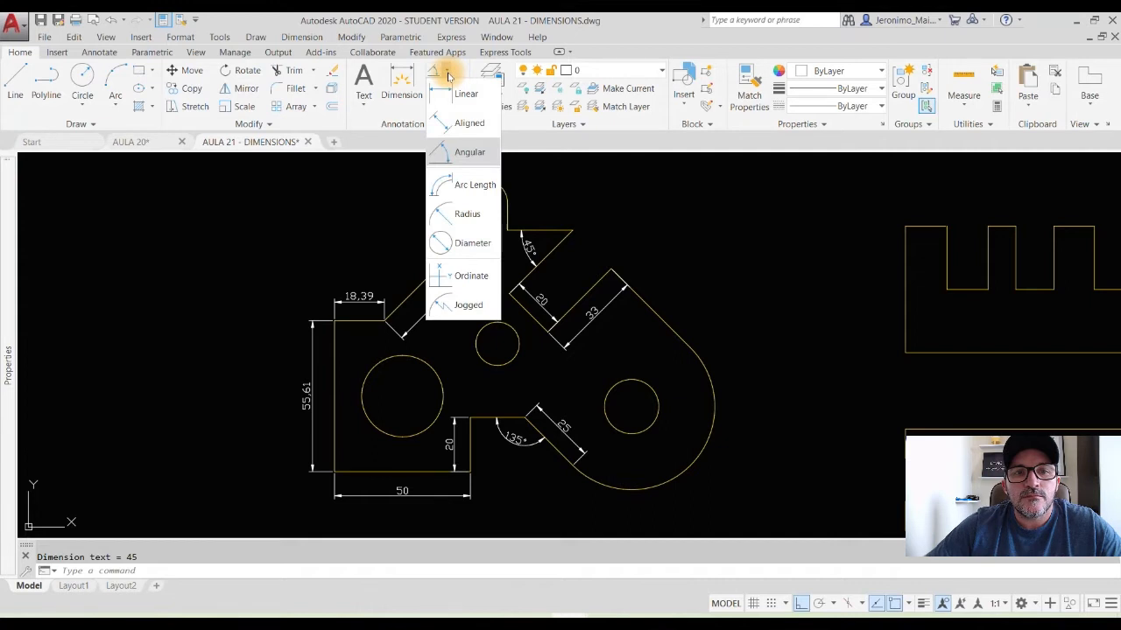
click(469, 186)
middle_drag(650, 450, 532, 393)
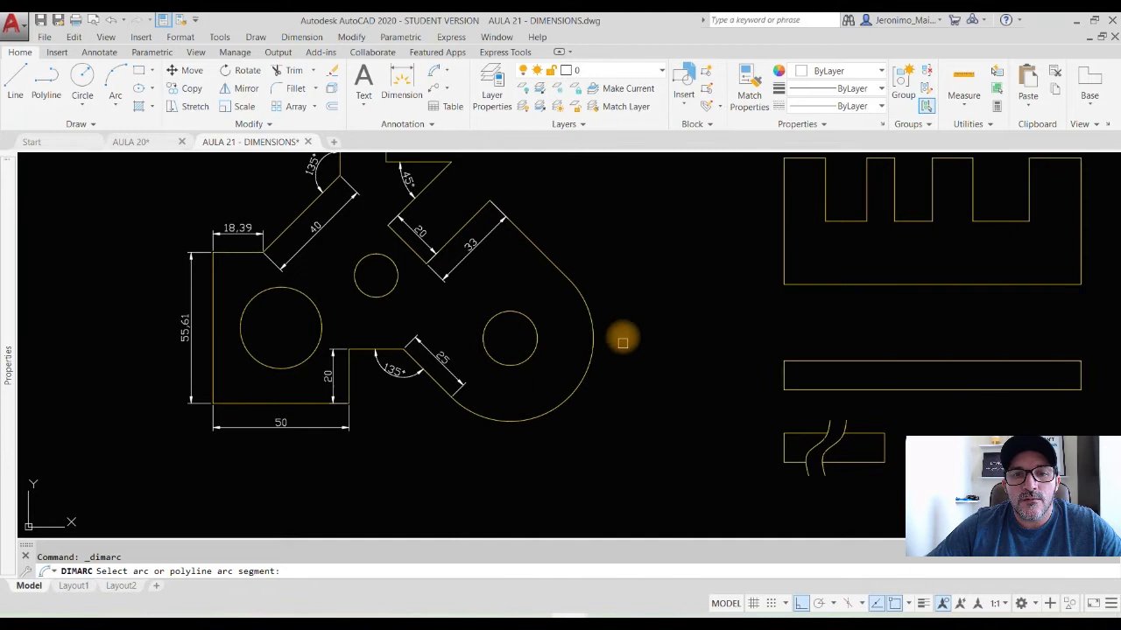
click(568, 399)
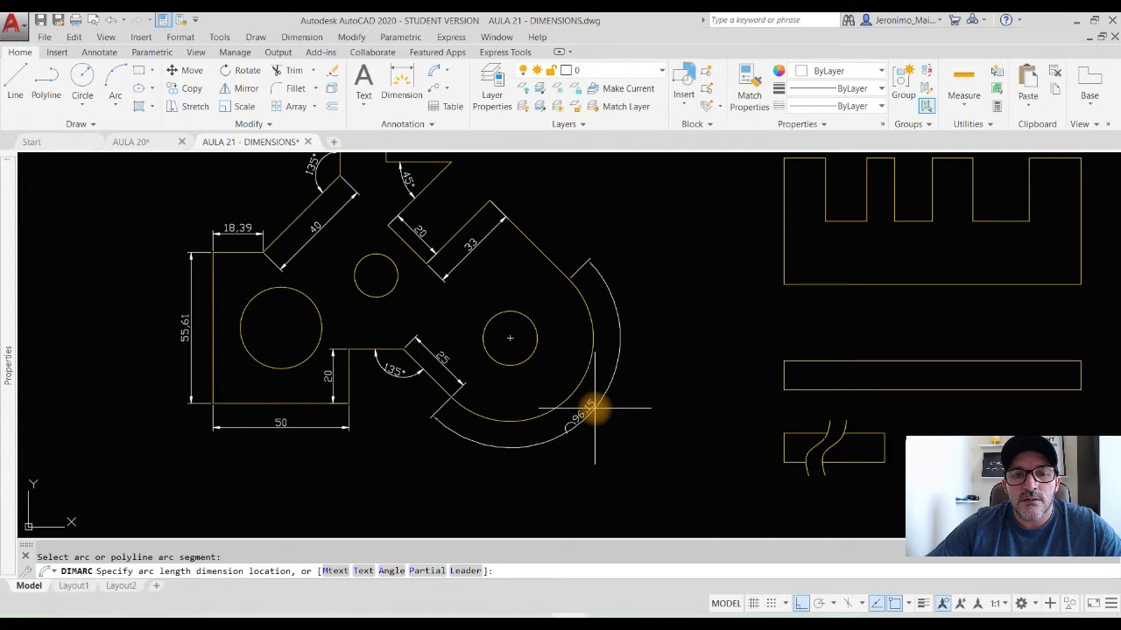
click(595, 408)
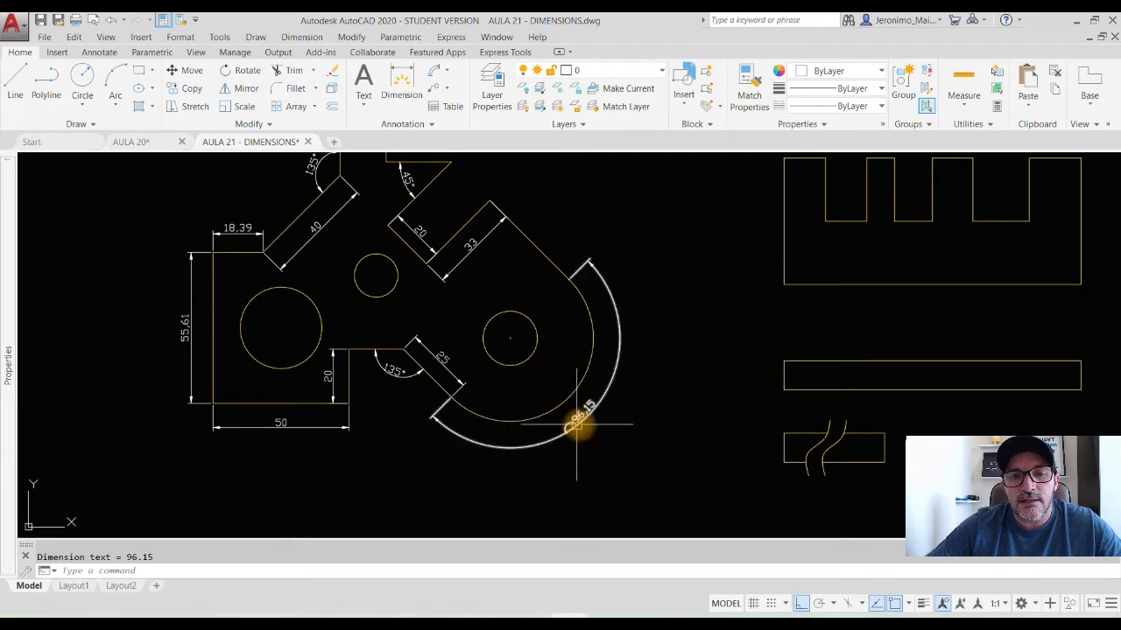
scroll(585, 421, up, 4)
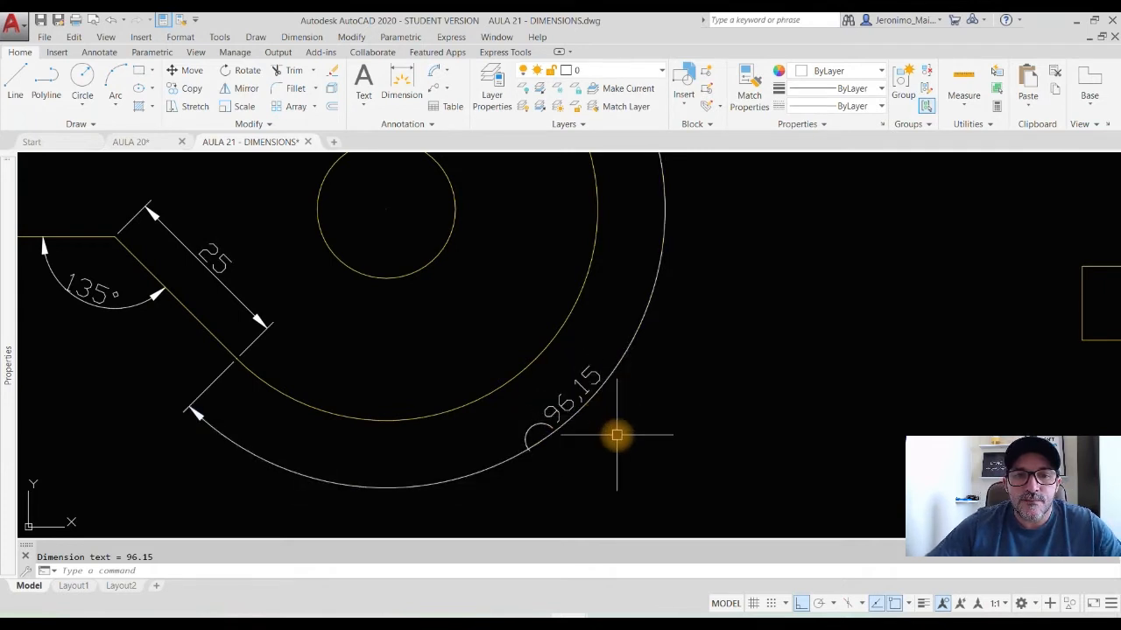
scroll(616, 435, down, 4)
Add a radius dimension to the rounded top of the lug, placing its text outside the contour to the upper right.
middle_drag(556, 395, 662, 448)
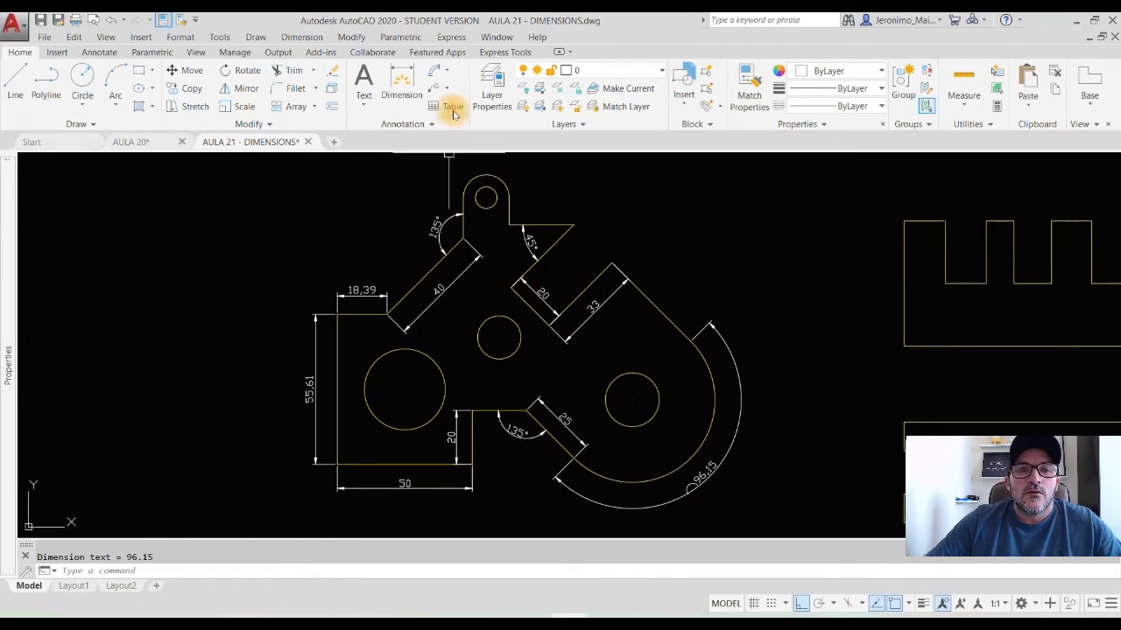
click(448, 77)
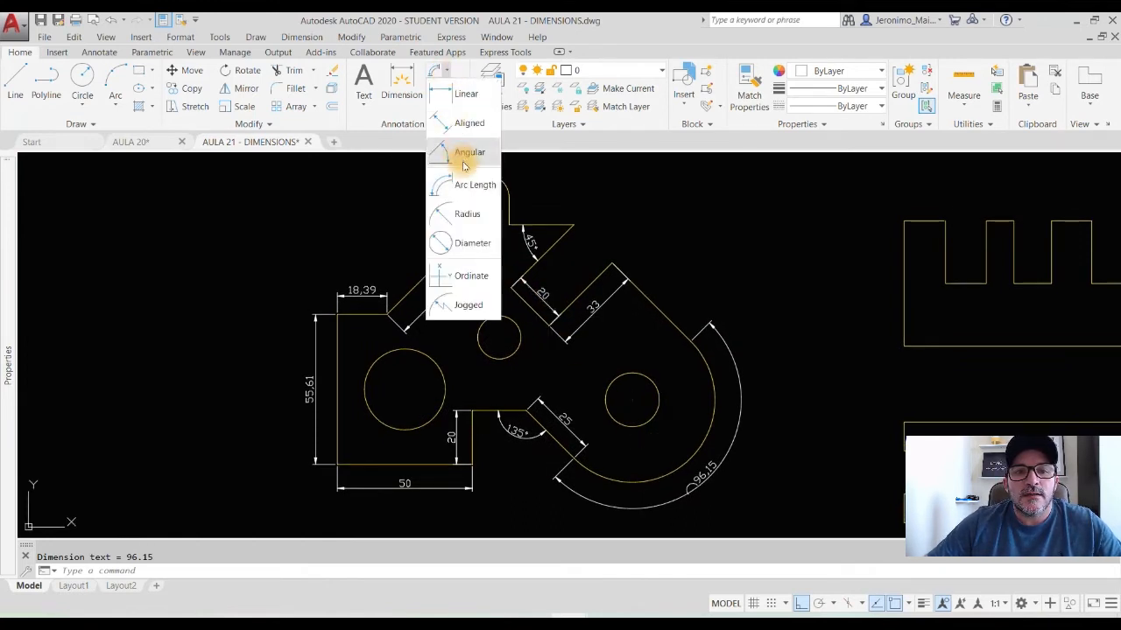
click(464, 214)
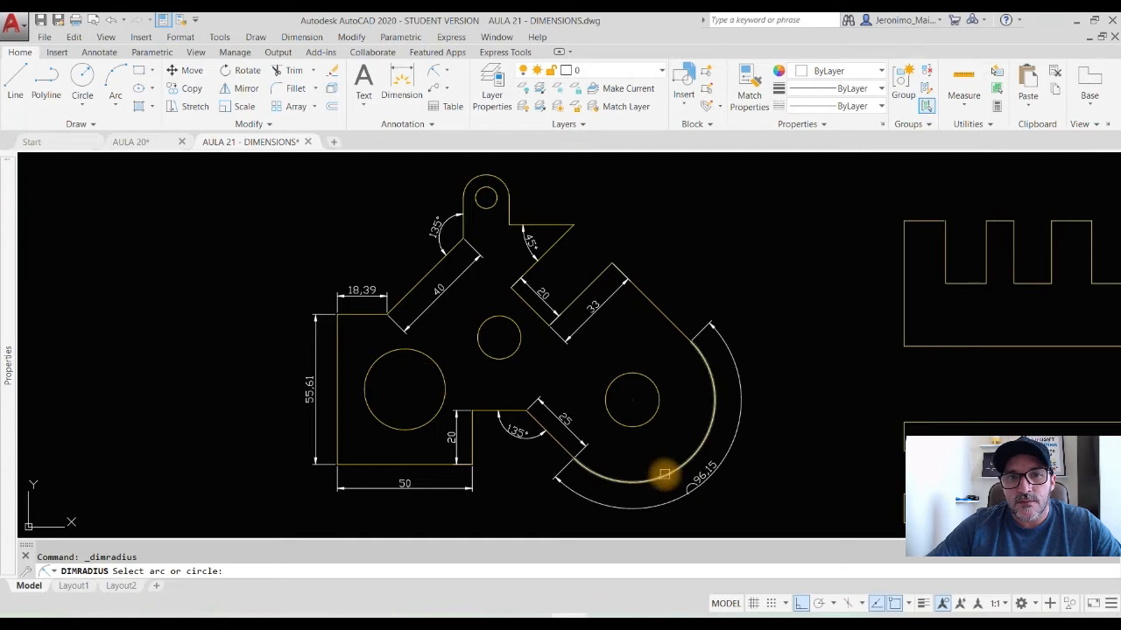
middle_drag(538, 220, 535, 338)
scroll(495, 317, up, 5)
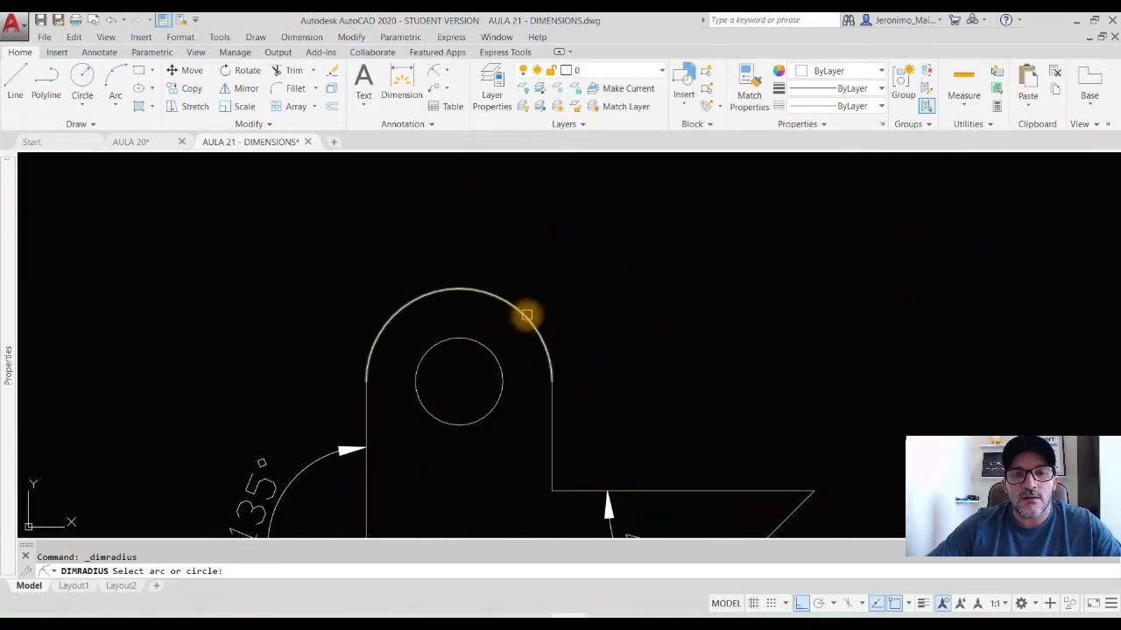
click(526, 315)
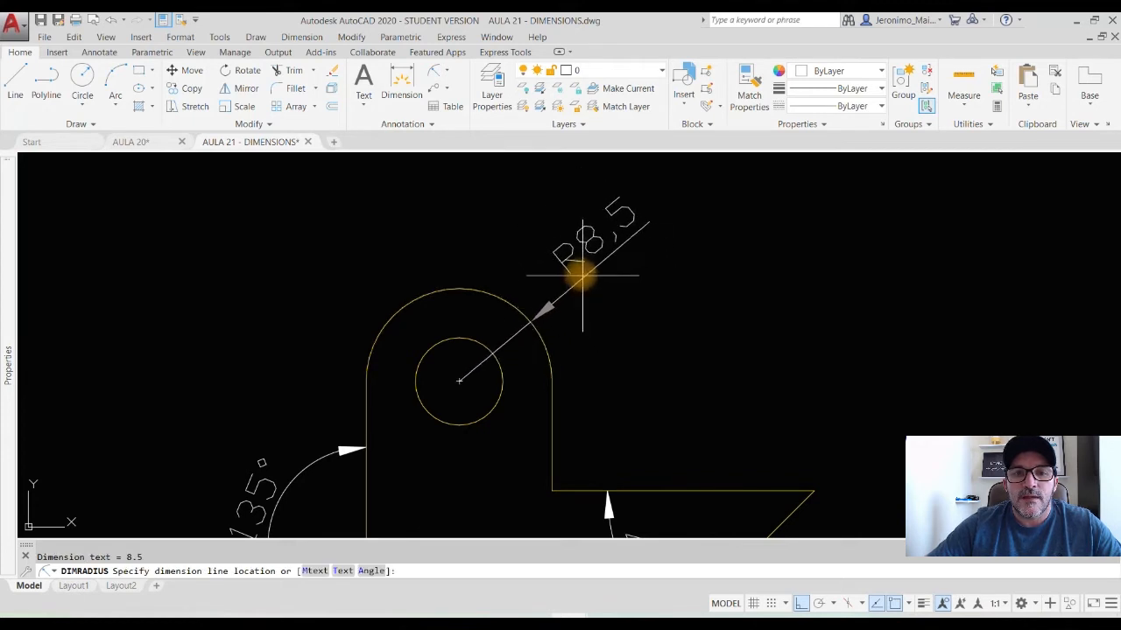
click(577, 261)
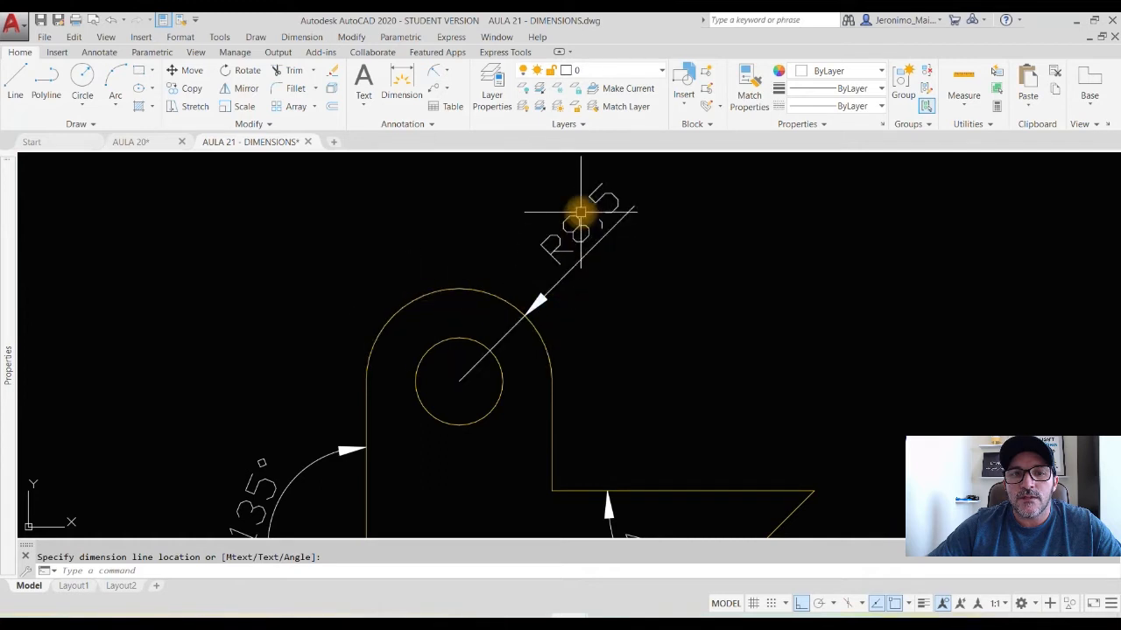
click(549, 256)
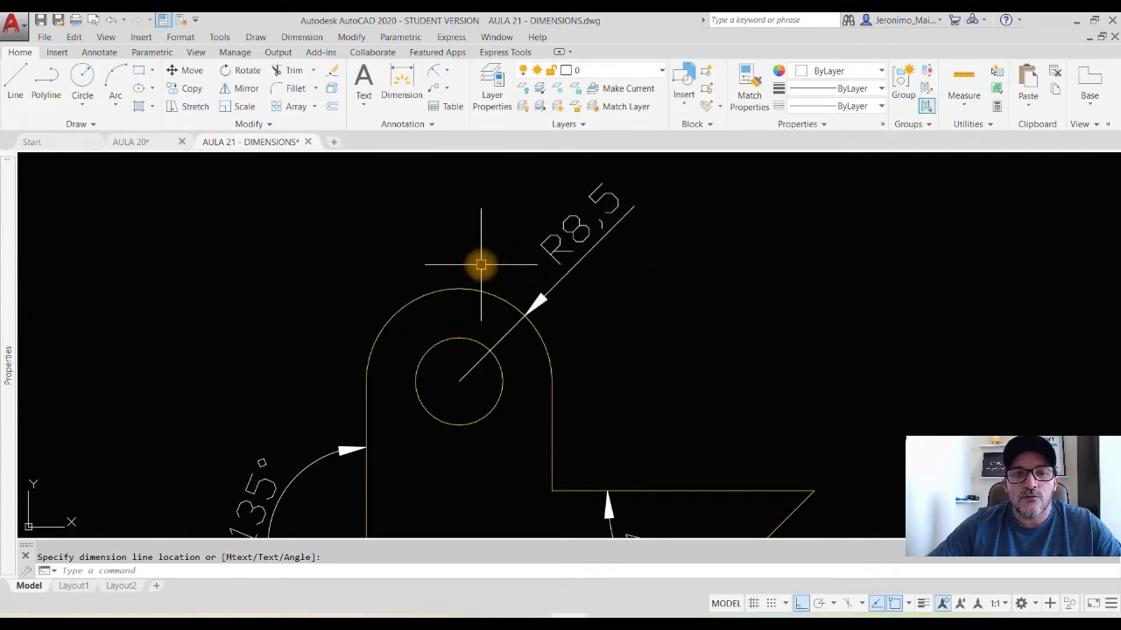
Add a radius dimension to the large arc of the rounded end, placing its text beyond the arc length dimension.
scroll(478, 260, down, 4)
middle_drag(592, 316, 503, 230)
scroll(515, 272, down, 1)
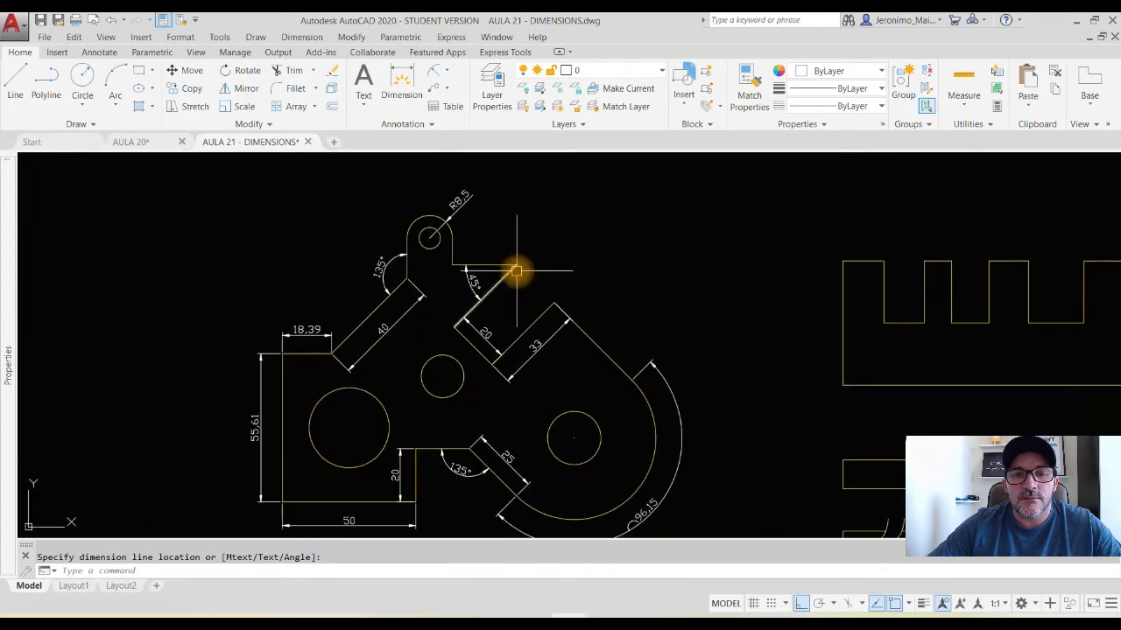
middle_drag(607, 460, 593, 416)
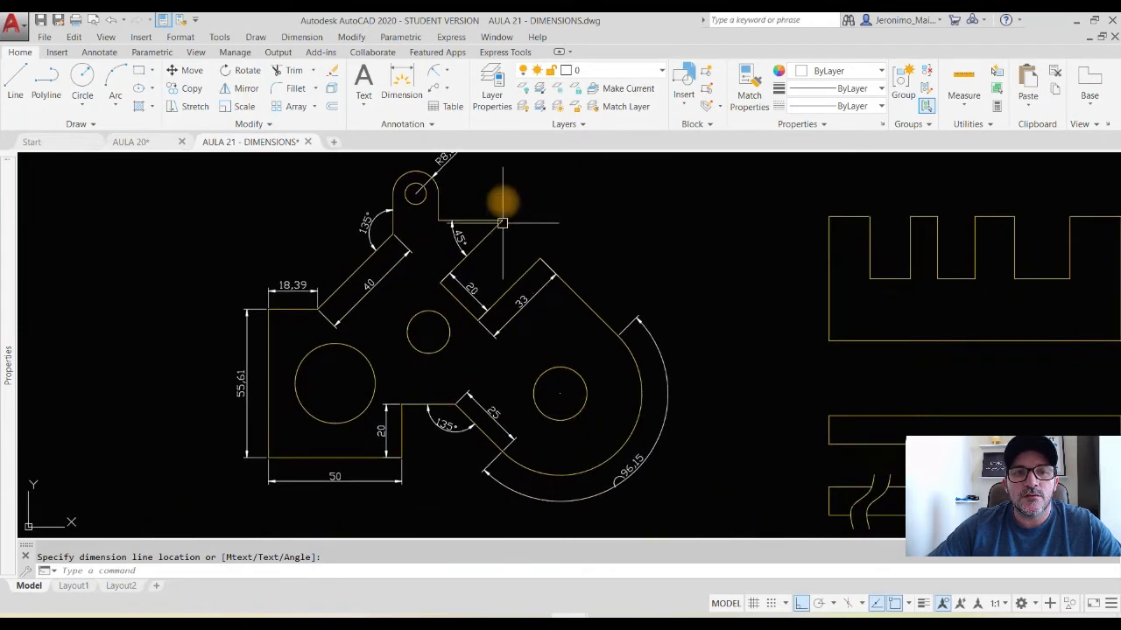
click(438, 74)
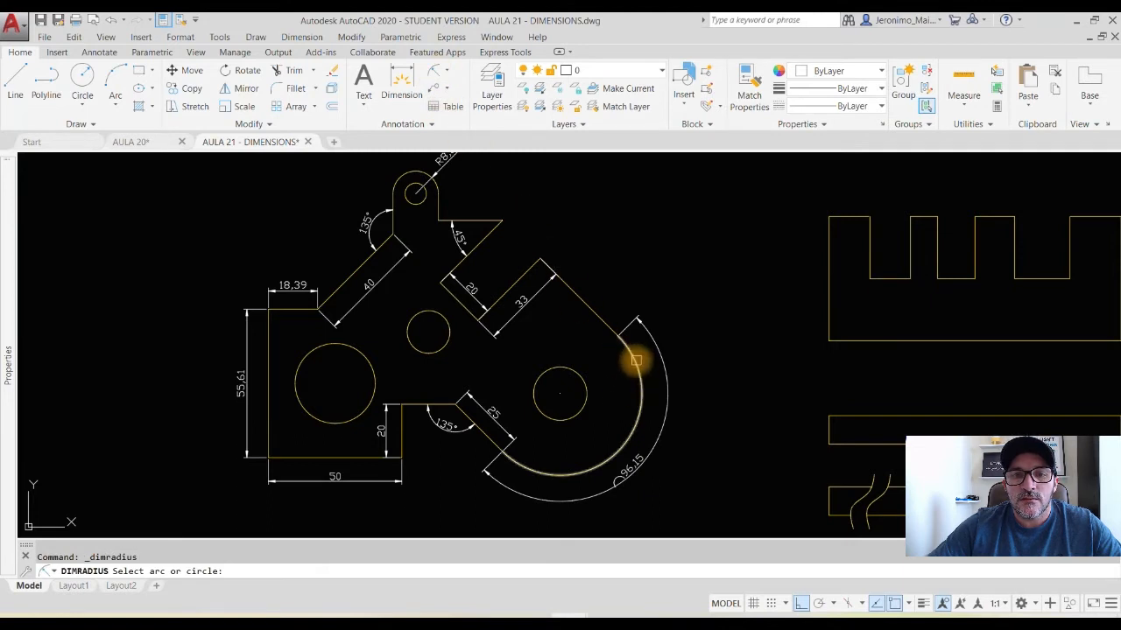
click(636, 361)
scroll(691, 331, up, 4)
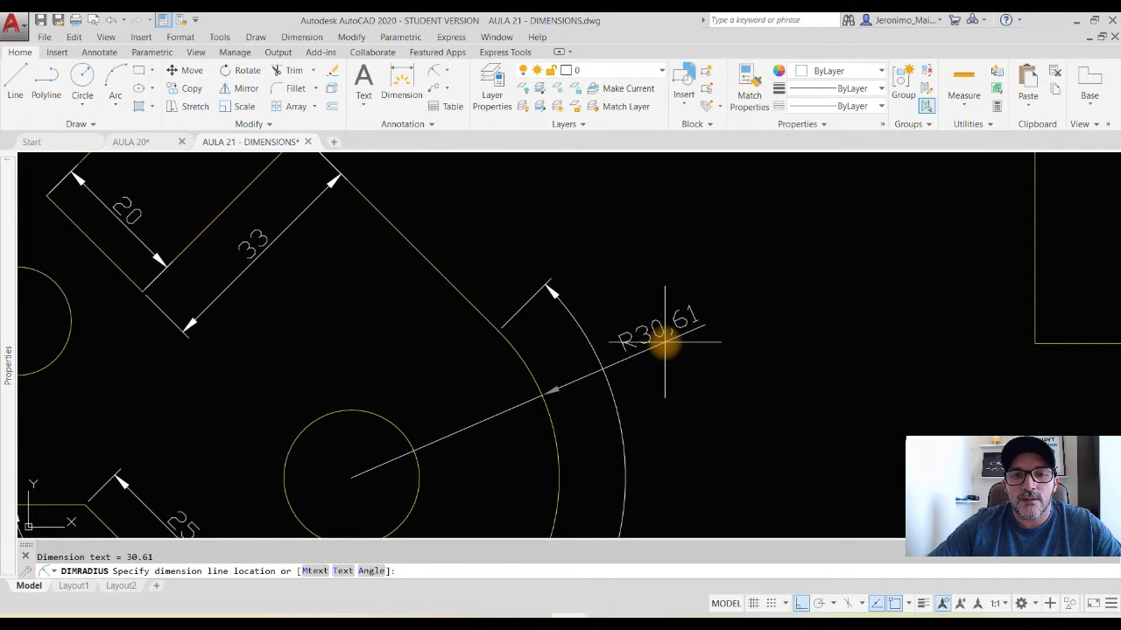
click(658, 345)
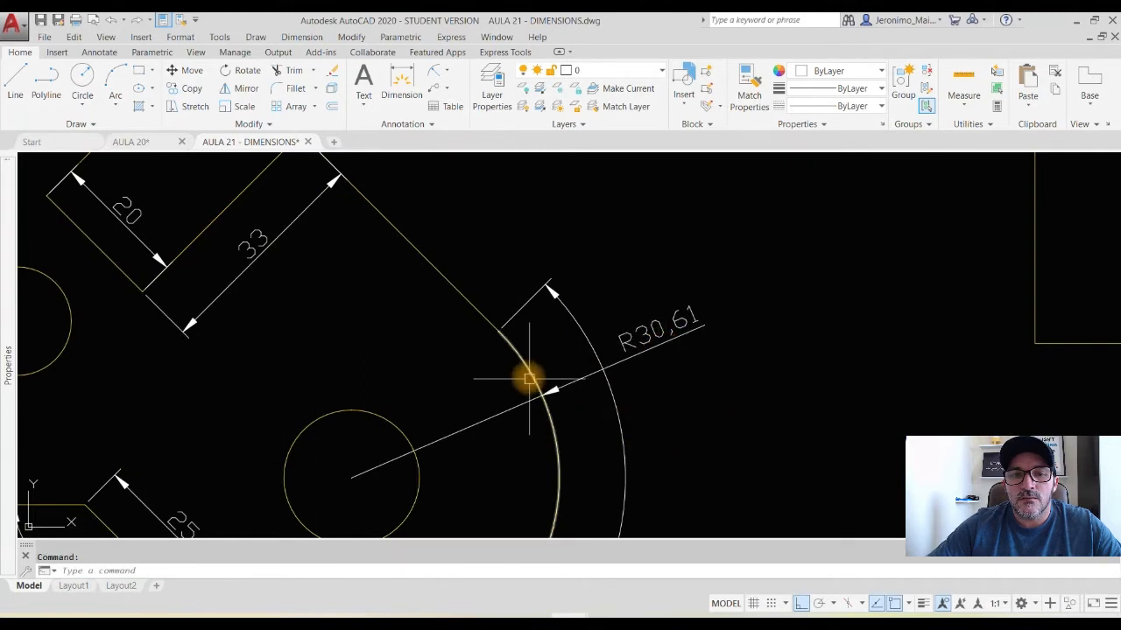
Add a radius dimension to the small circle in the middle of the plate, placing its text outside to the lower right.
scroll(560, 412, down, 4)
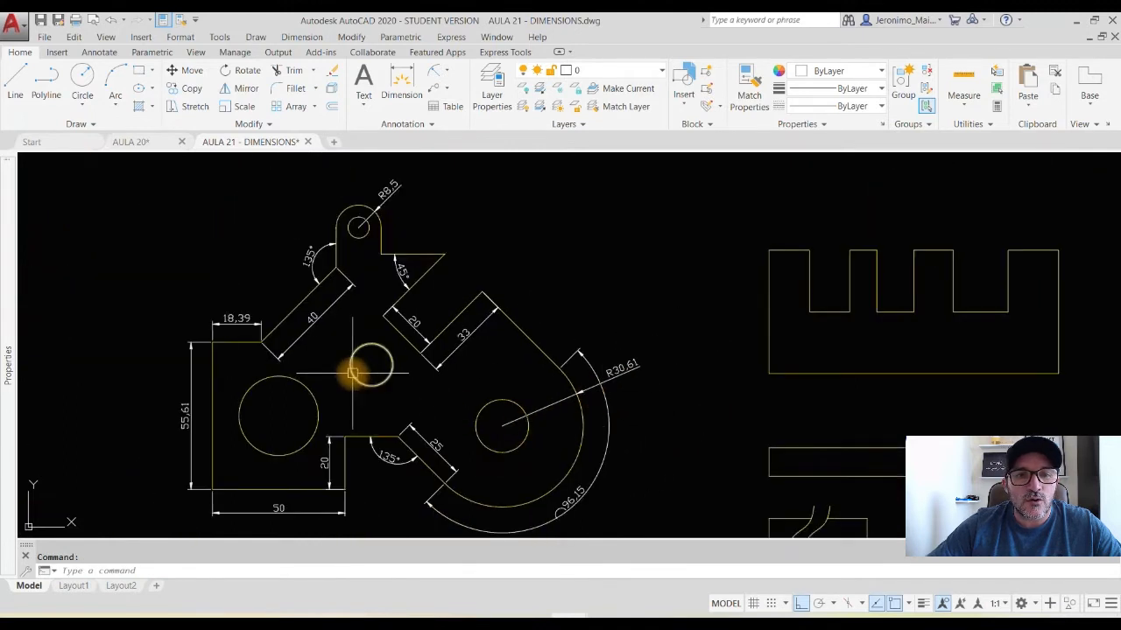
scroll(342, 376, up, 5)
key(Return)
click(503, 399)
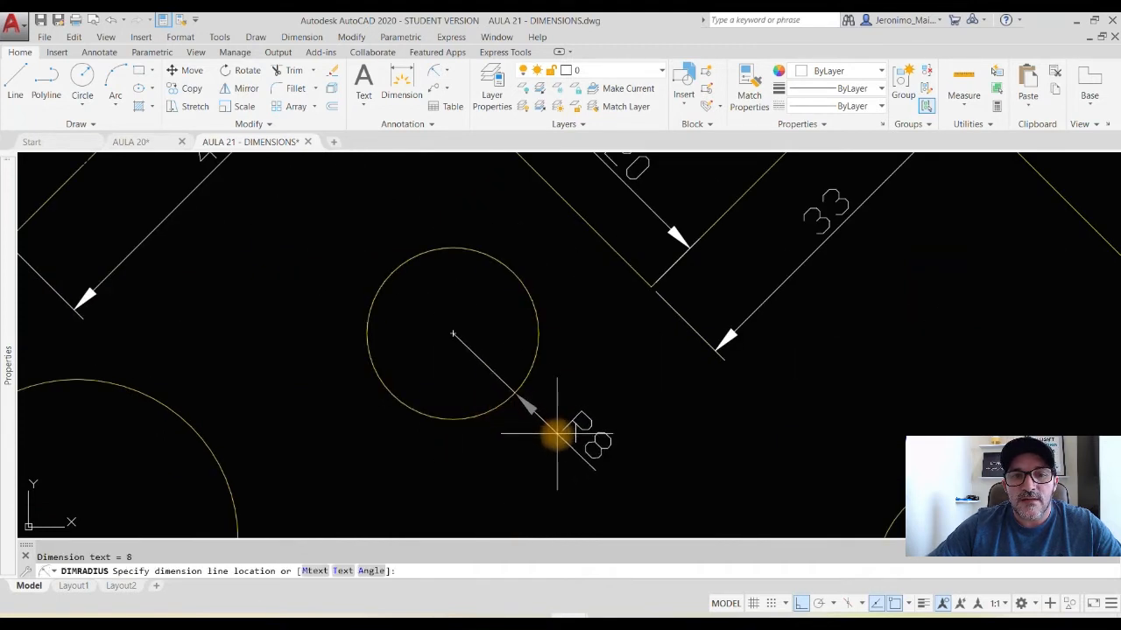
click(560, 435)
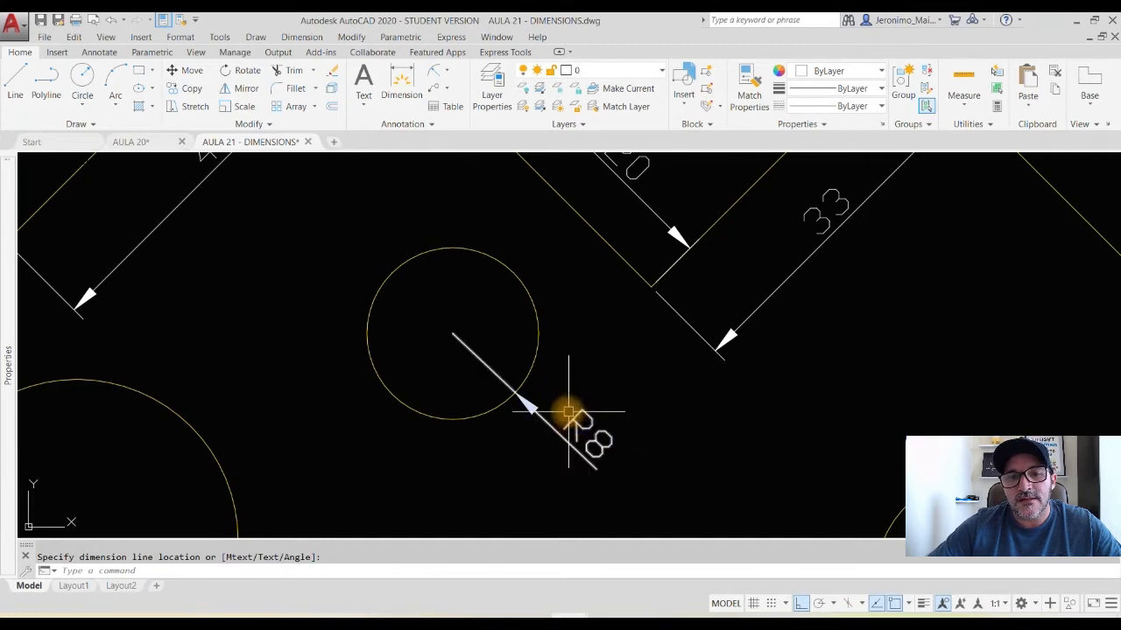
Add a diameter dimension to the largest circle, in the plate's square end, placing its text outside the circle to the upper right.
scroll(571, 421, down, 5)
mouse_move(545, 429)
middle_down()
mouse_move(555, 352)
mouse_move(567, 401)
middle_up()
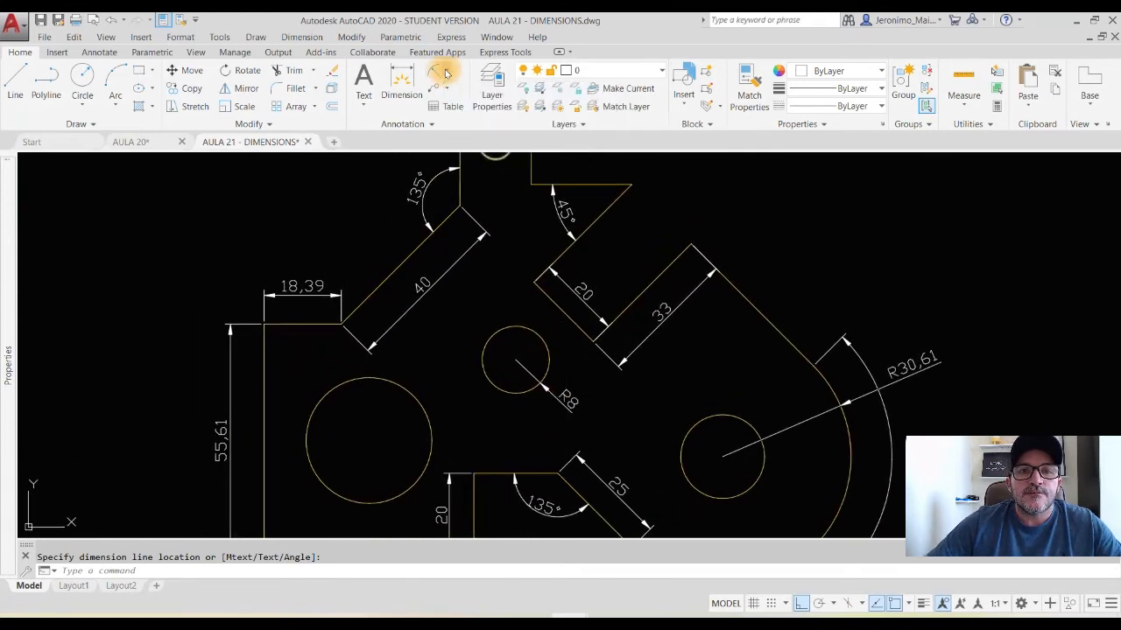
click(444, 77)
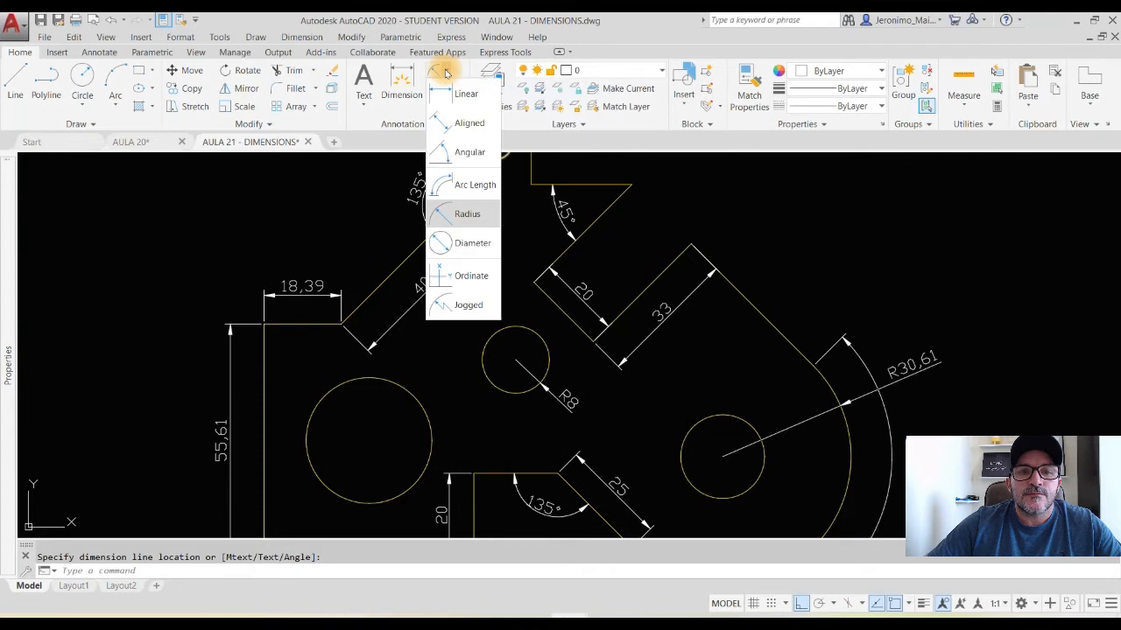
click(474, 246)
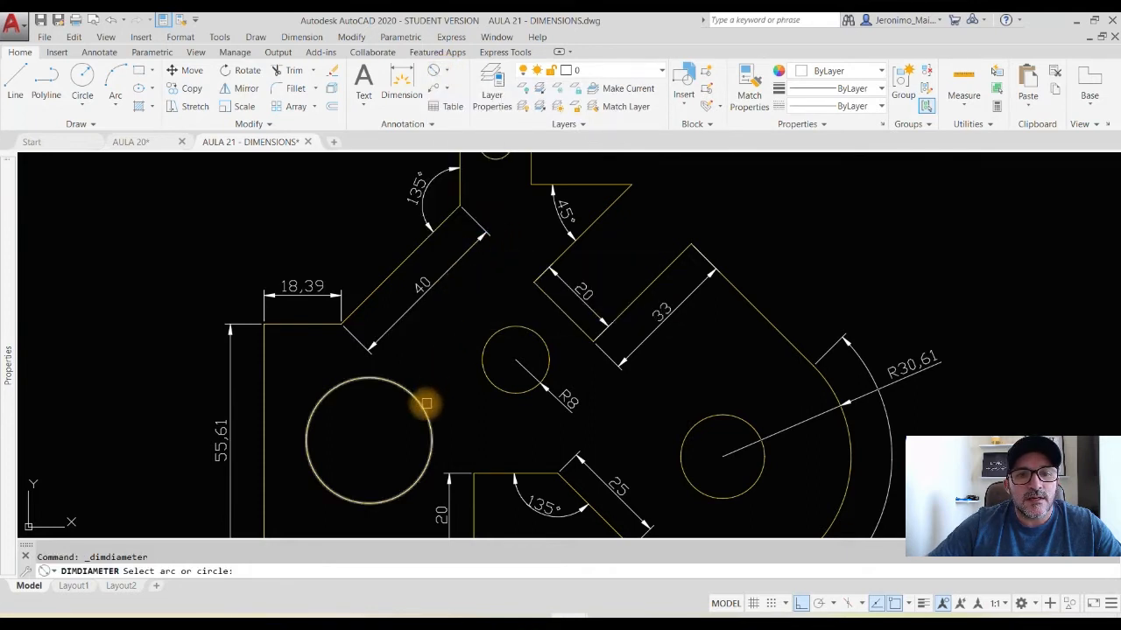
click(423, 408)
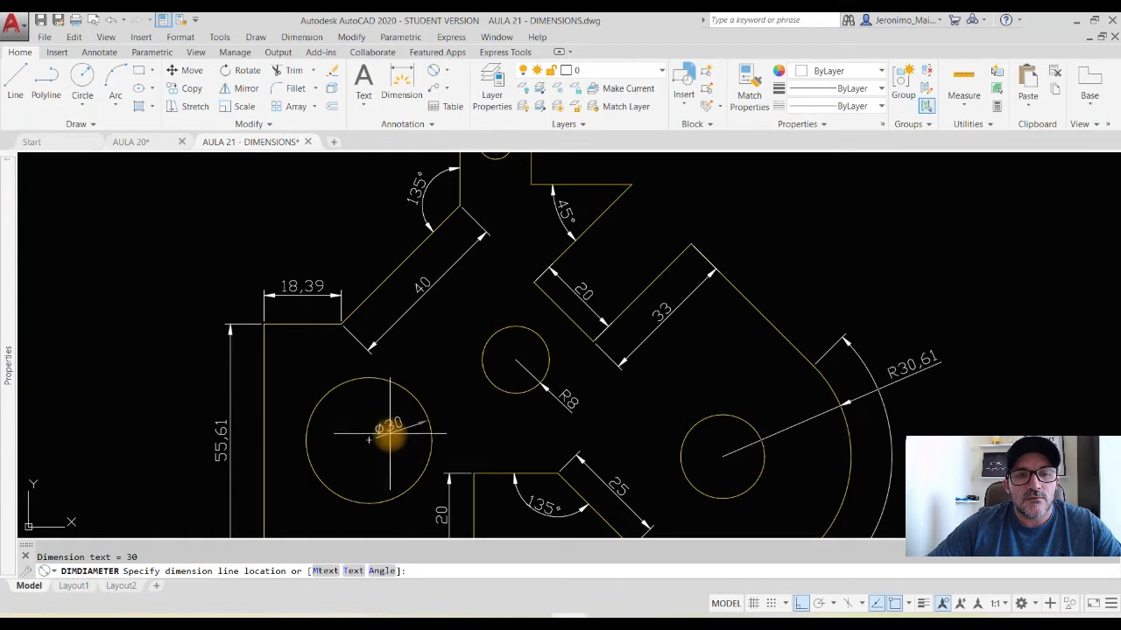
scroll(384, 445, up, 4)
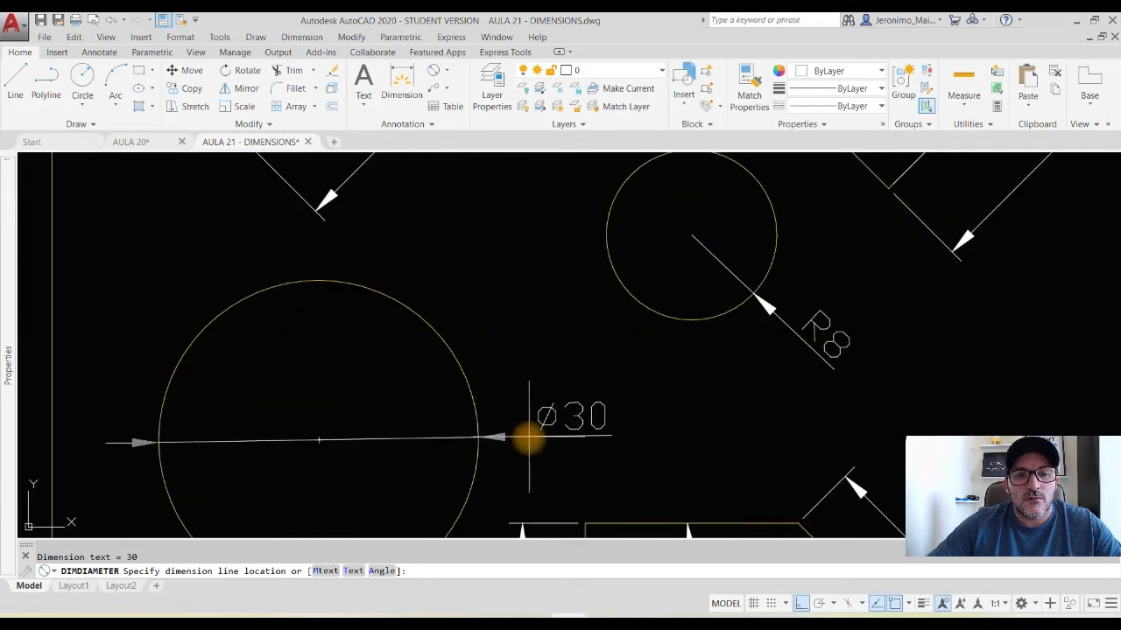
click(534, 378)
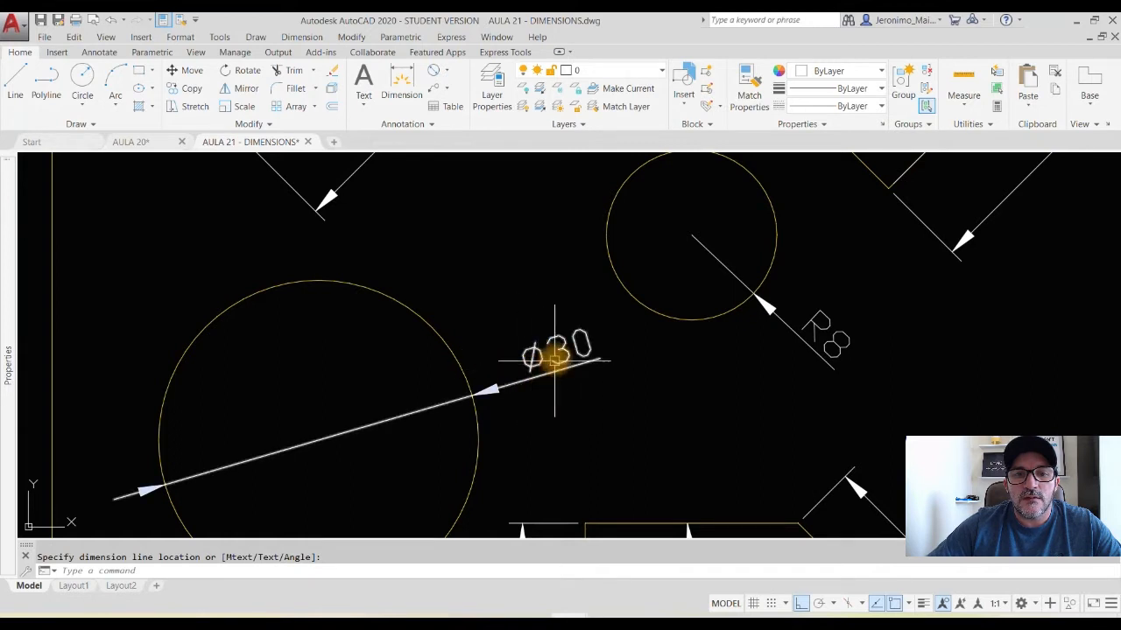
click(608, 356)
Add a diameter dimension to the small circle in the middle of the plate, placing its text to the circle's left.
key(Return)
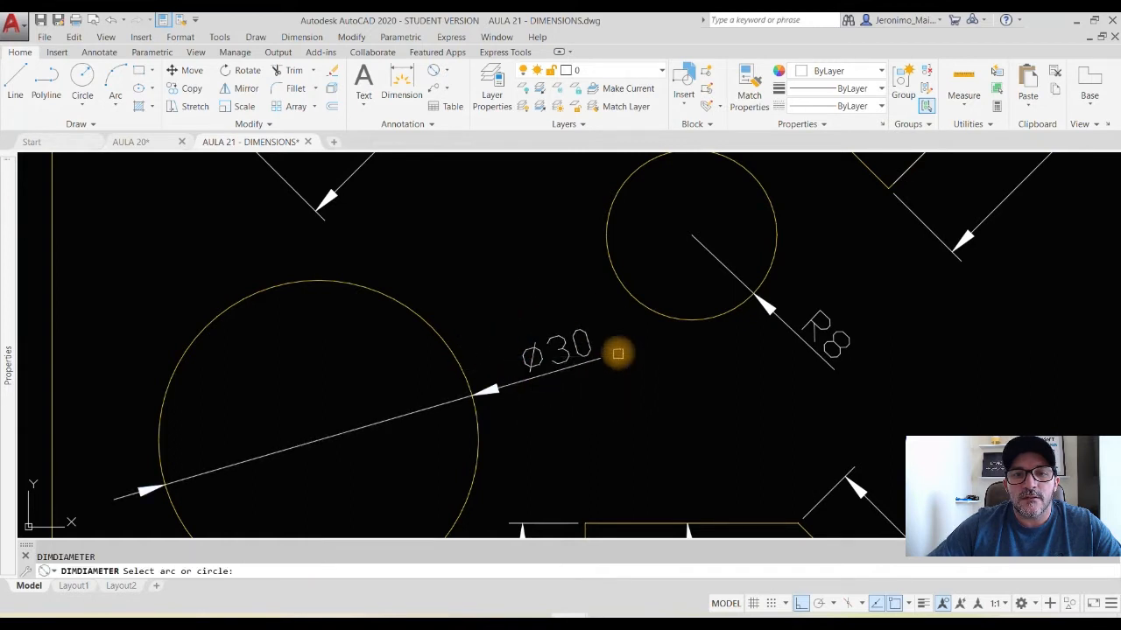
click(604, 244)
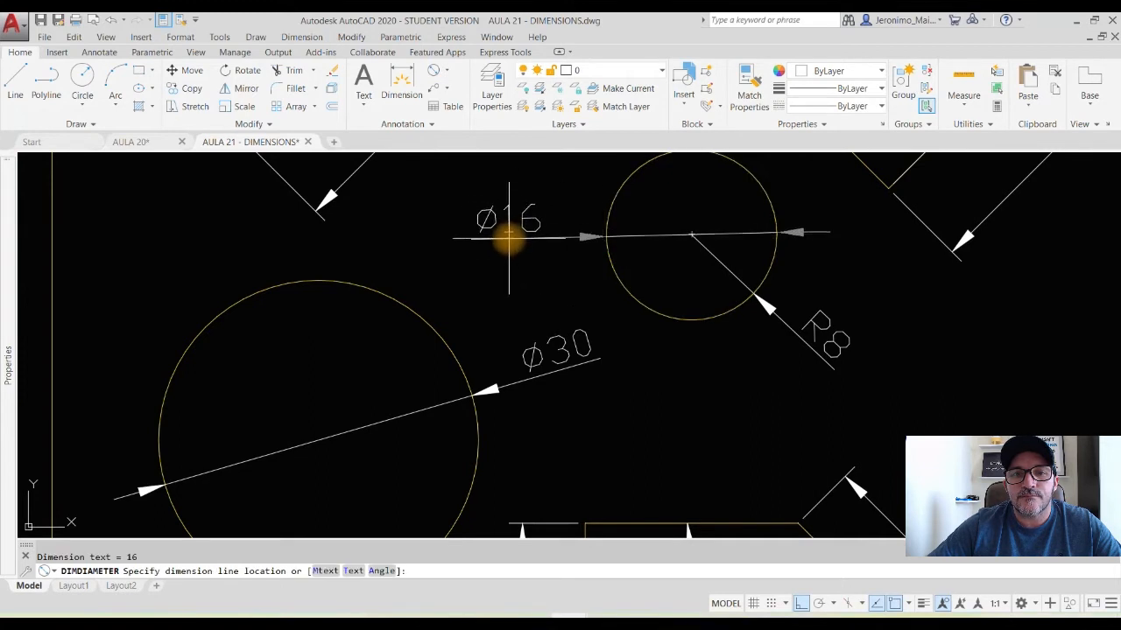
click(515, 233)
Add a diameter dimension to the hole in the lug, placing its text below the hole inside the lug.
scroll(522, 296, down, 2)
middle_drag(614, 224, 550, 566)
key(Return)
scroll(518, 260, up, 3)
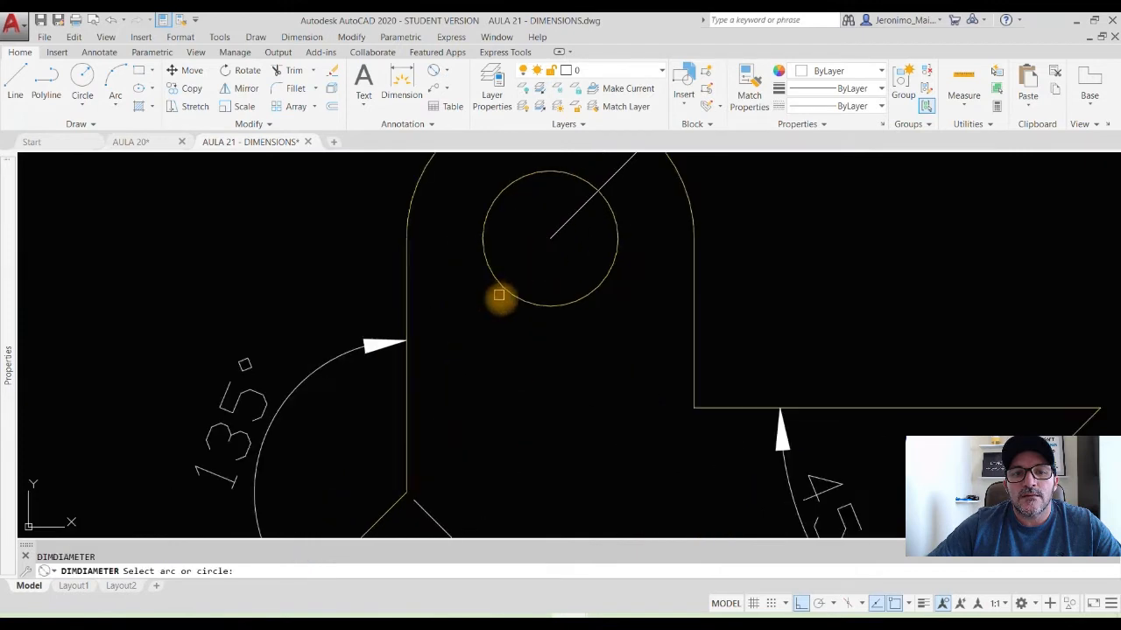
click(494, 278)
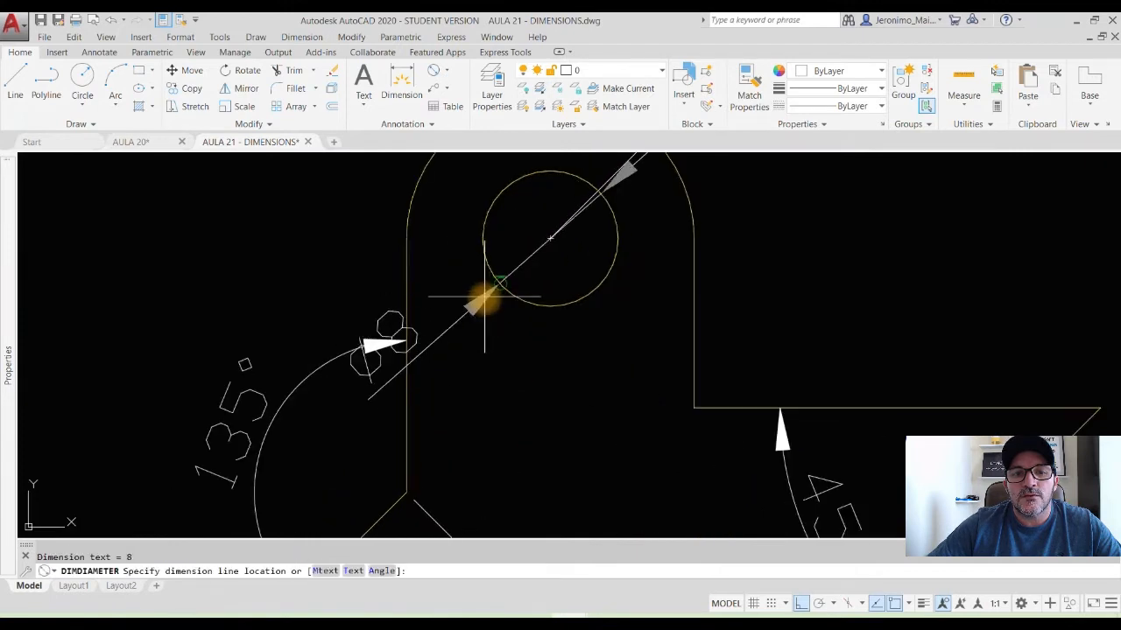
click(519, 359)
scroll(517, 350, down, 5)
scroll(575, 368, up, 3)
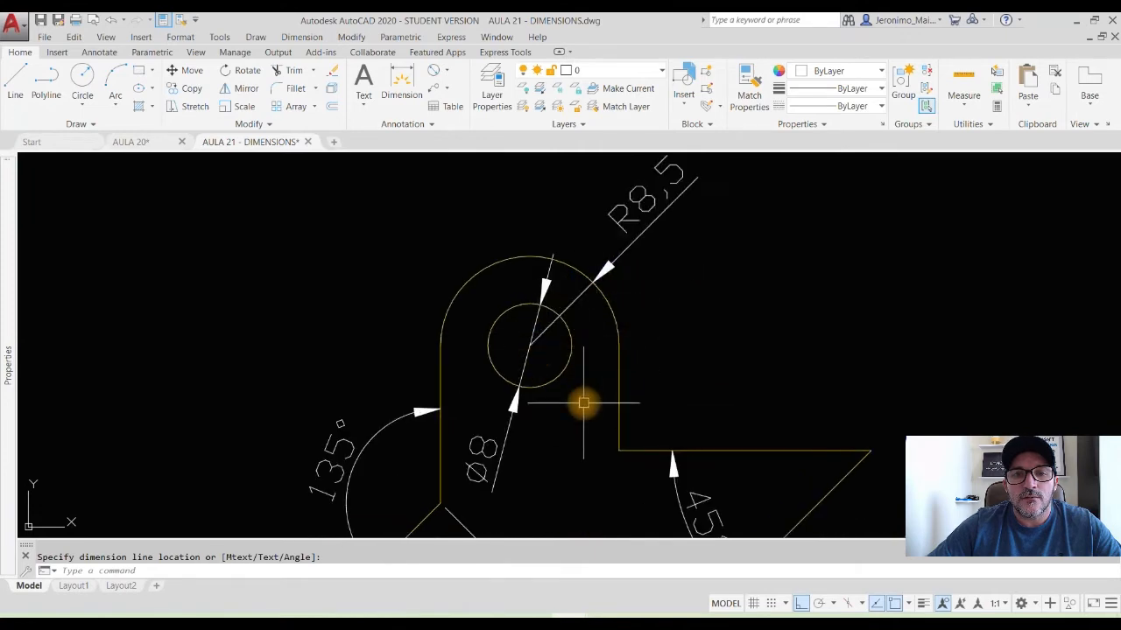
Add a diameter dimension to the circle in the plate's rounded end, placing its text outside to the upper left.
scroll(526, 367, down, 6)
scroll(525, 341, up, 4)
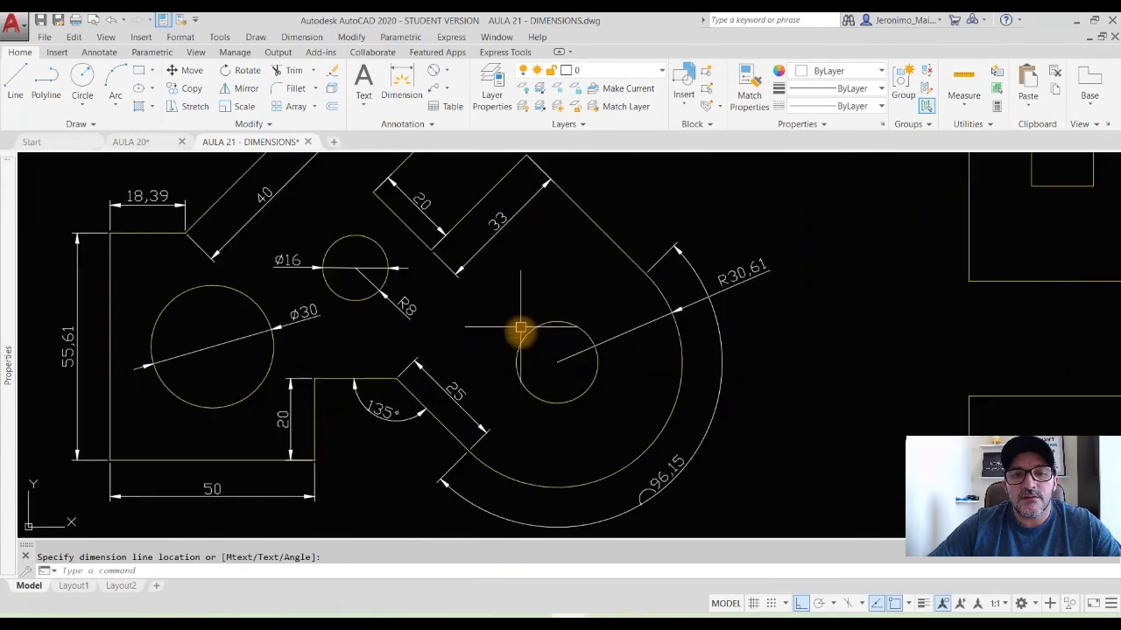
key(Return)
scroll(516, 376, up, 3)
scroll(516, 376, up, 2)
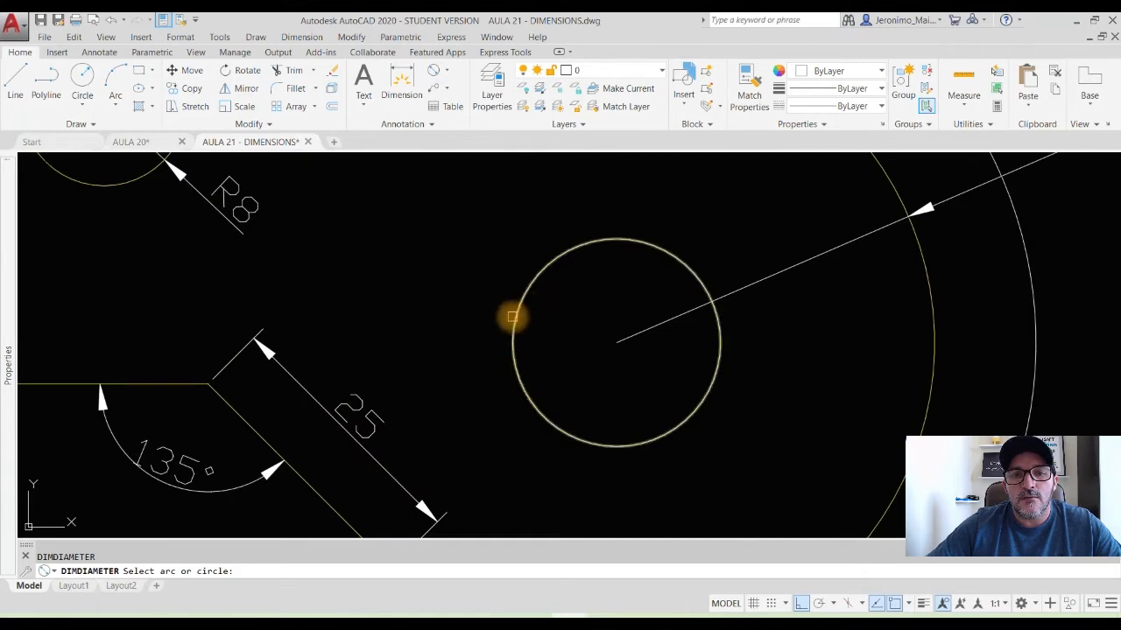
click(512, 316)
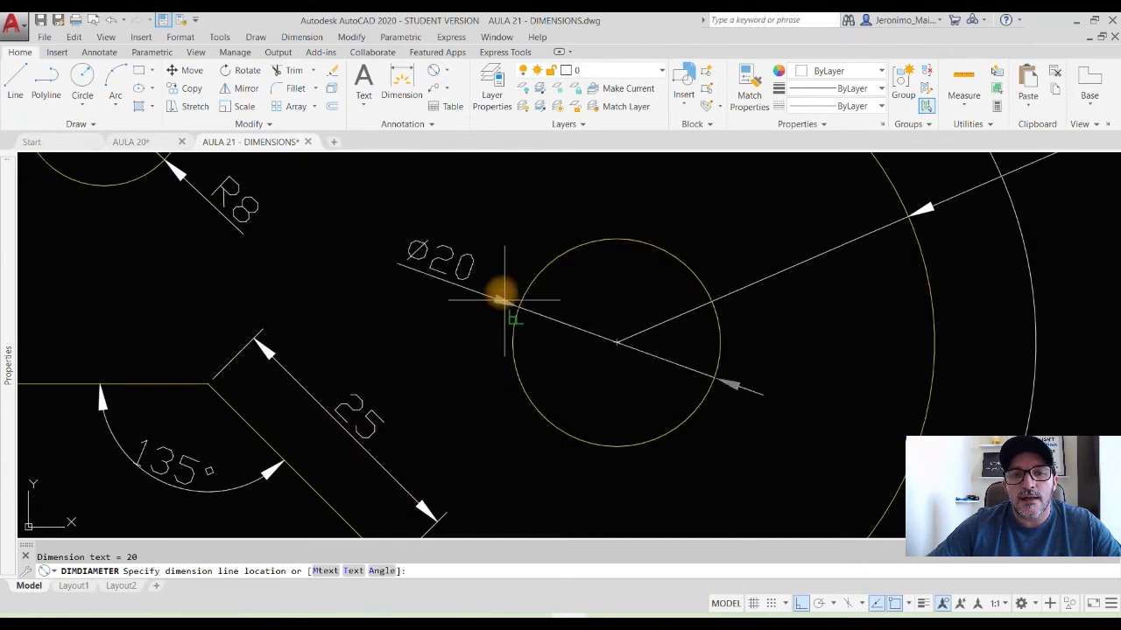
click(460, 272)
scroll(458, 324, down, 4)
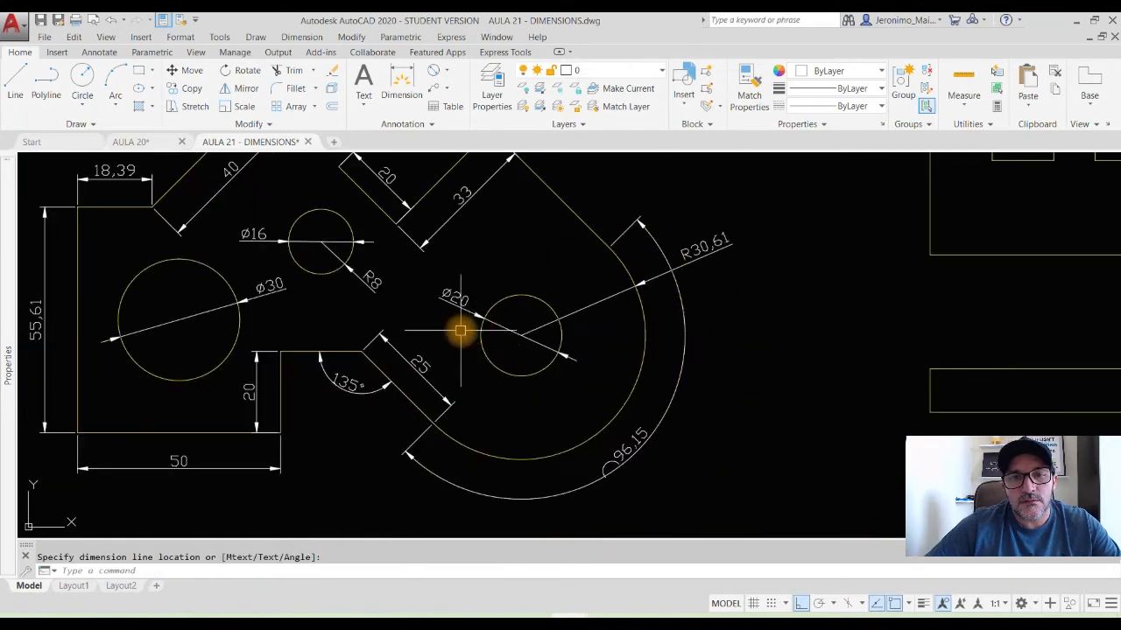
mouse_move(532, 380)
middle_down()
mouse_move(601, 391)
mouse_move(549, 370)
middle_up()
scroll(600, 391, down, 3)
scroll(595, 372, up, 2)
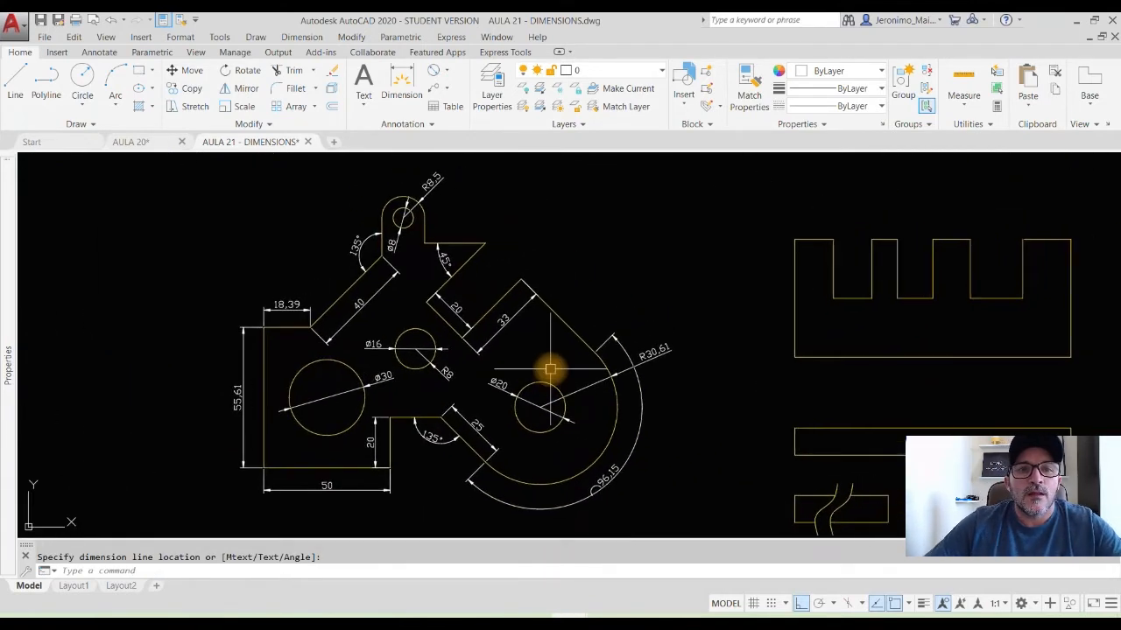
click(449, 77)
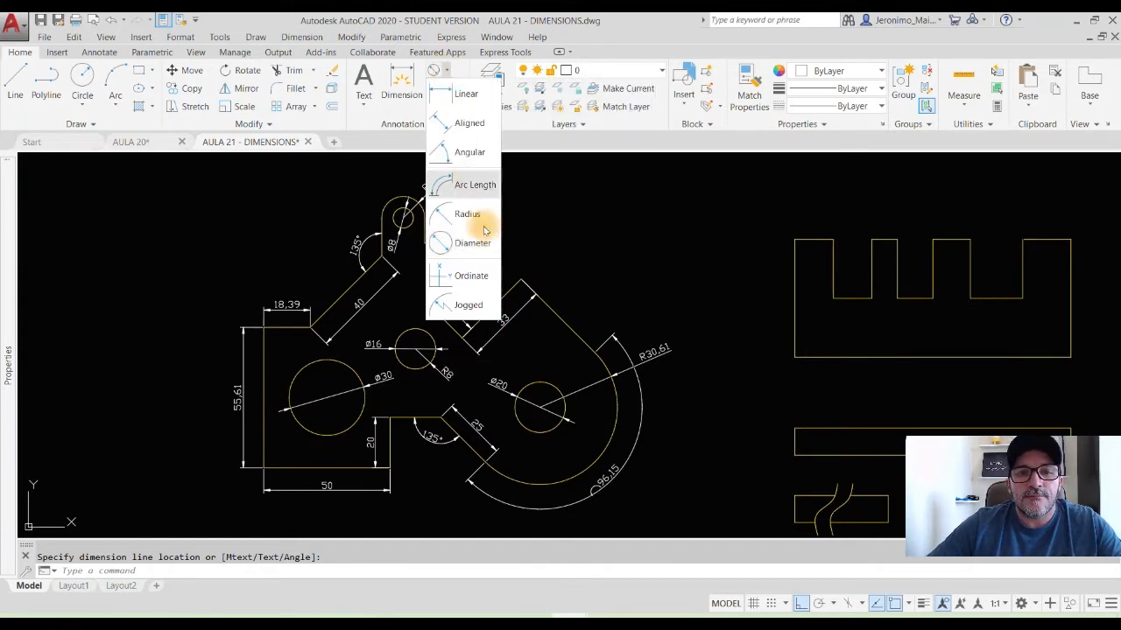
click(466, 277)
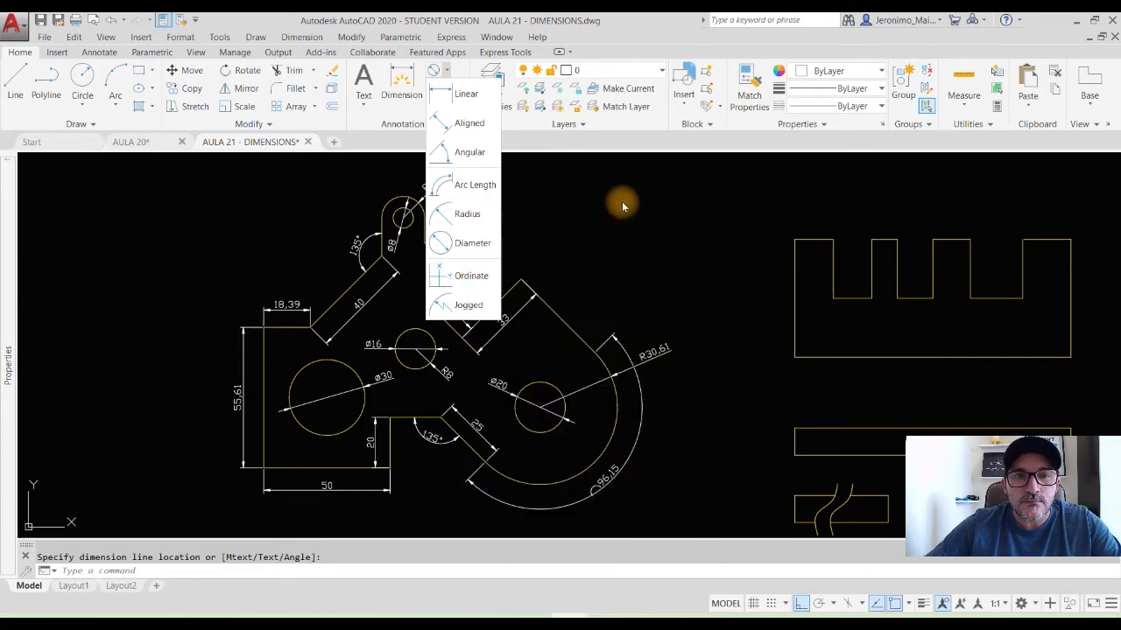
key(Escape)
Delete the radius dimension of the large arc at the plate's rounded end.
mouse_move(622, 340)
middle_down()
mouse_move(697, 294)
mouse_move(697, 307)
middle_up()
click(738, 353)
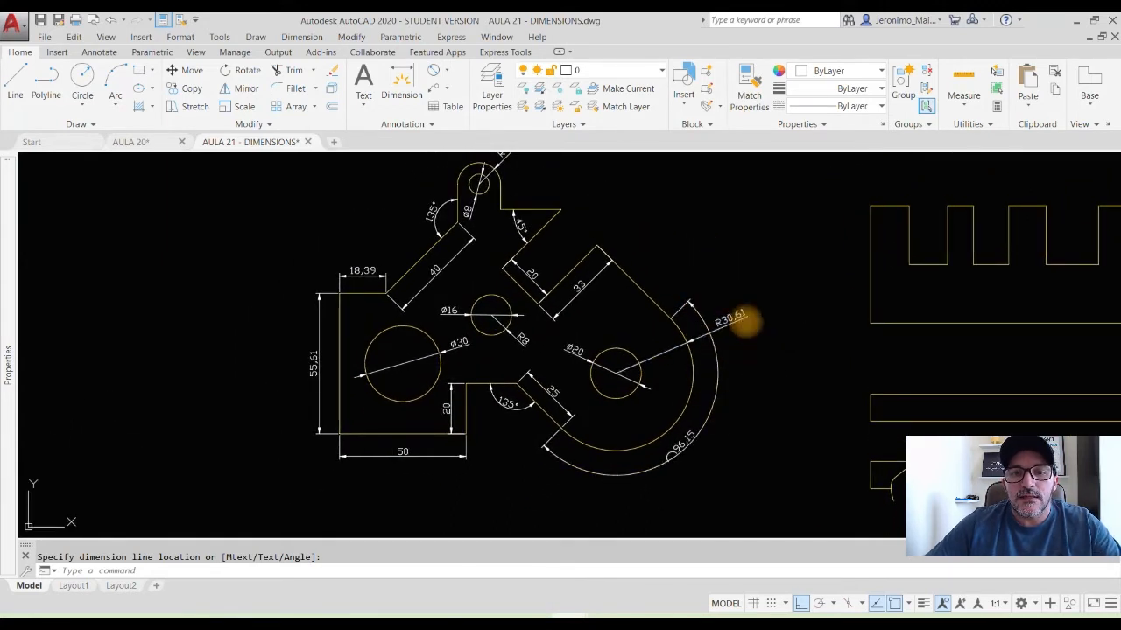
key(Delete)
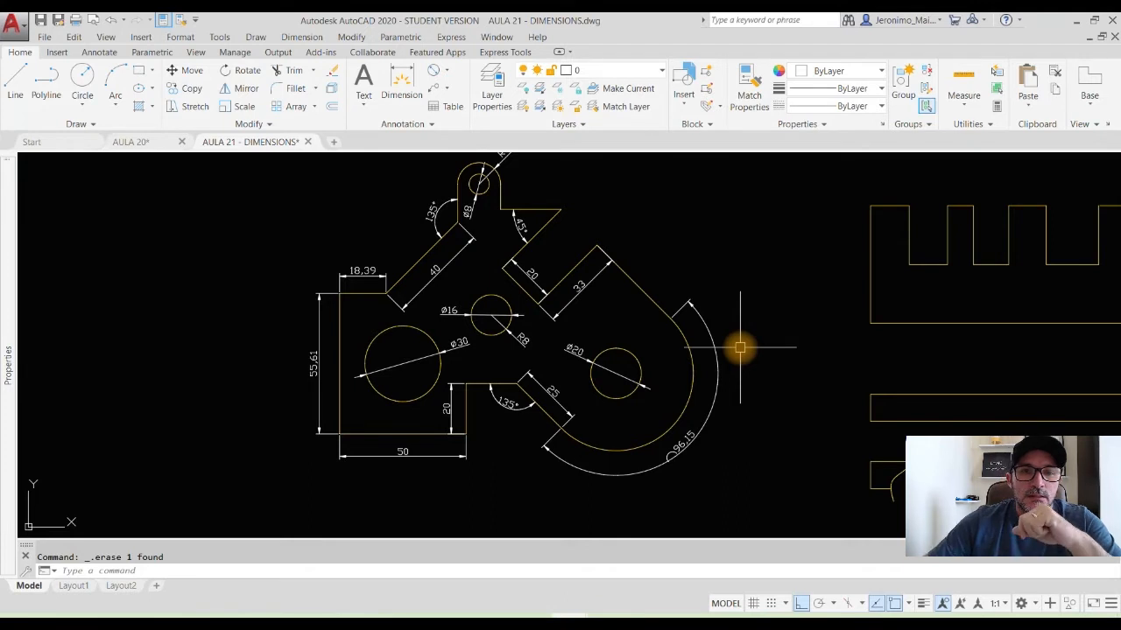
Move the UCS origin to the lower-left corner of the plate's square end.
scroll(740, 347, down, 5)
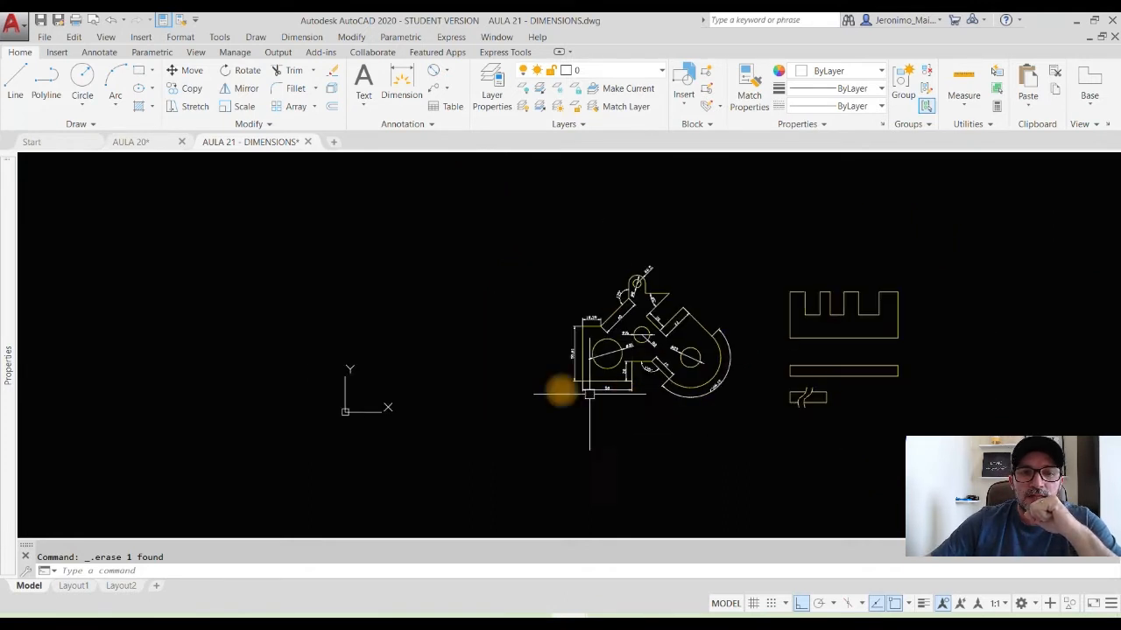
scroll(542, 382, up, 2)
middle_drag(522, 363, 397, 352)
mouse_move(11, 361)
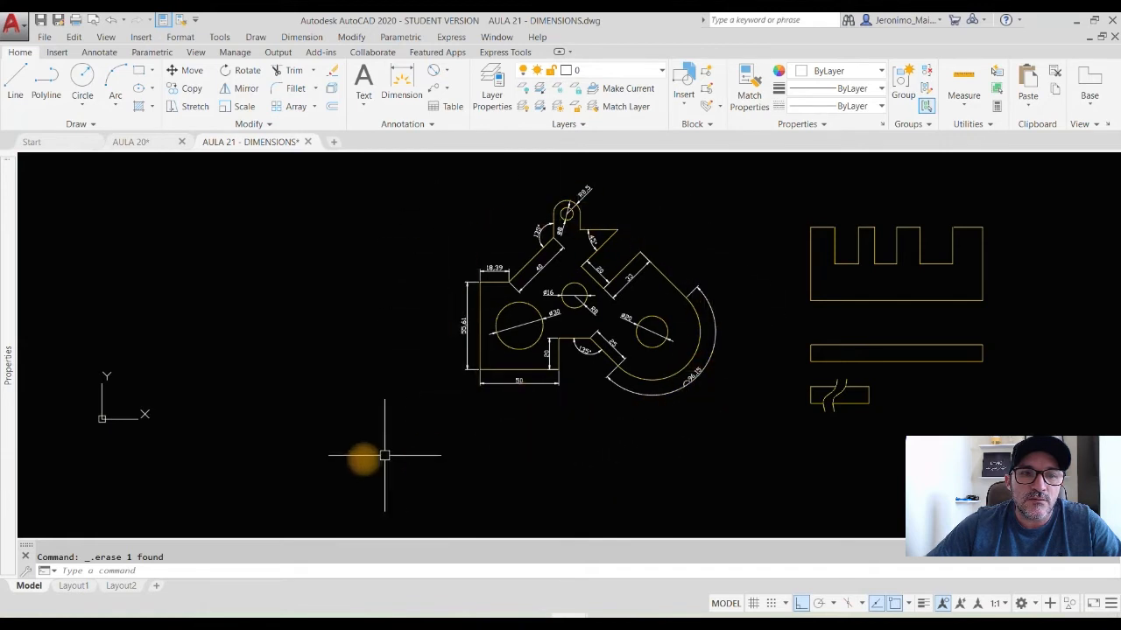
click(127, 422)
mouse_move(101, 420)
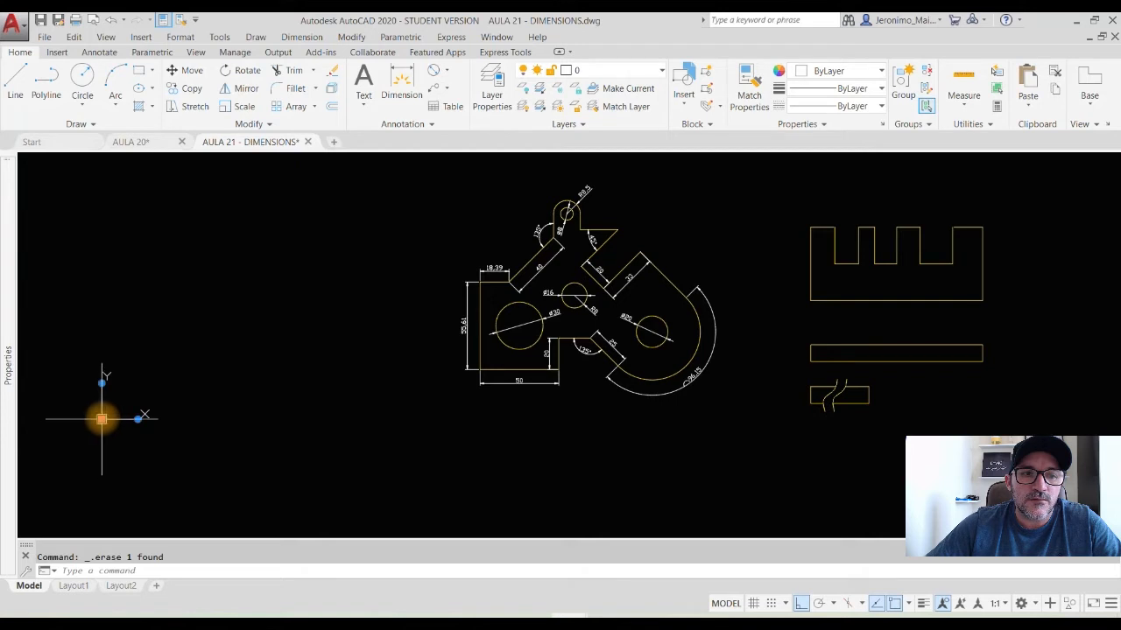
click(149, 433)
scroll(501, 376, up, 4)
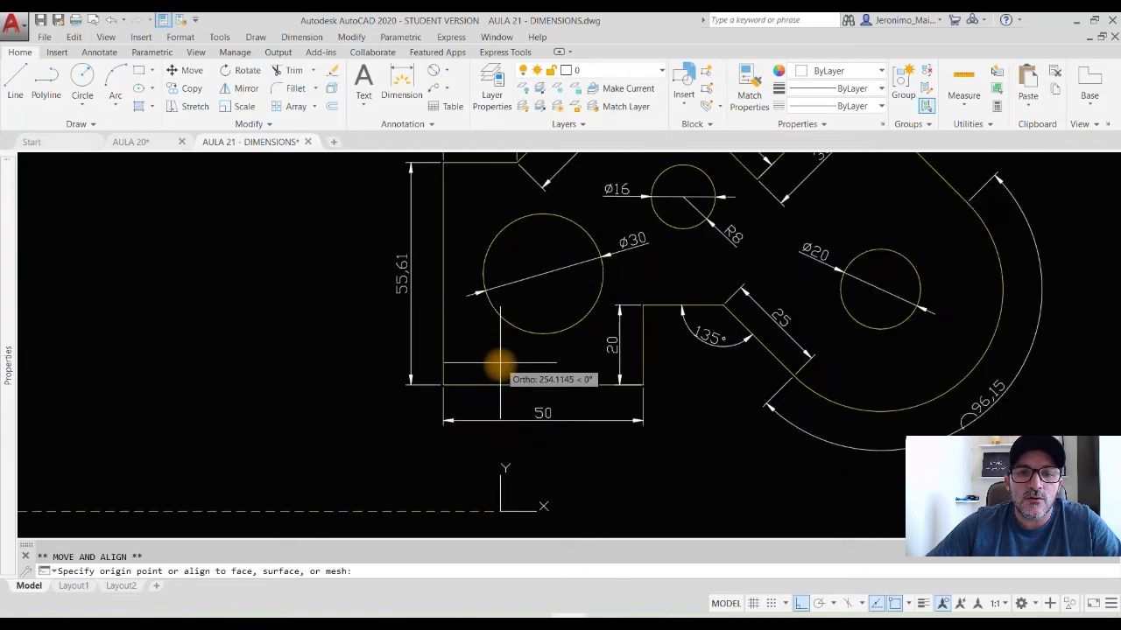
scroll(500, 362, up, 2)
click(407, 396)
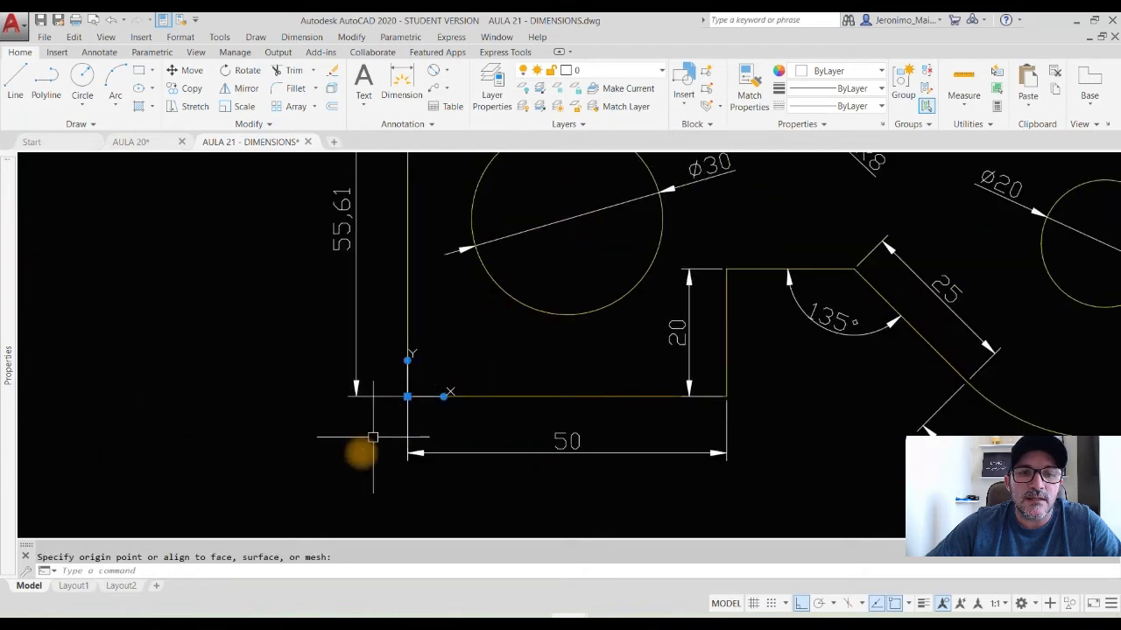
key(Escape)
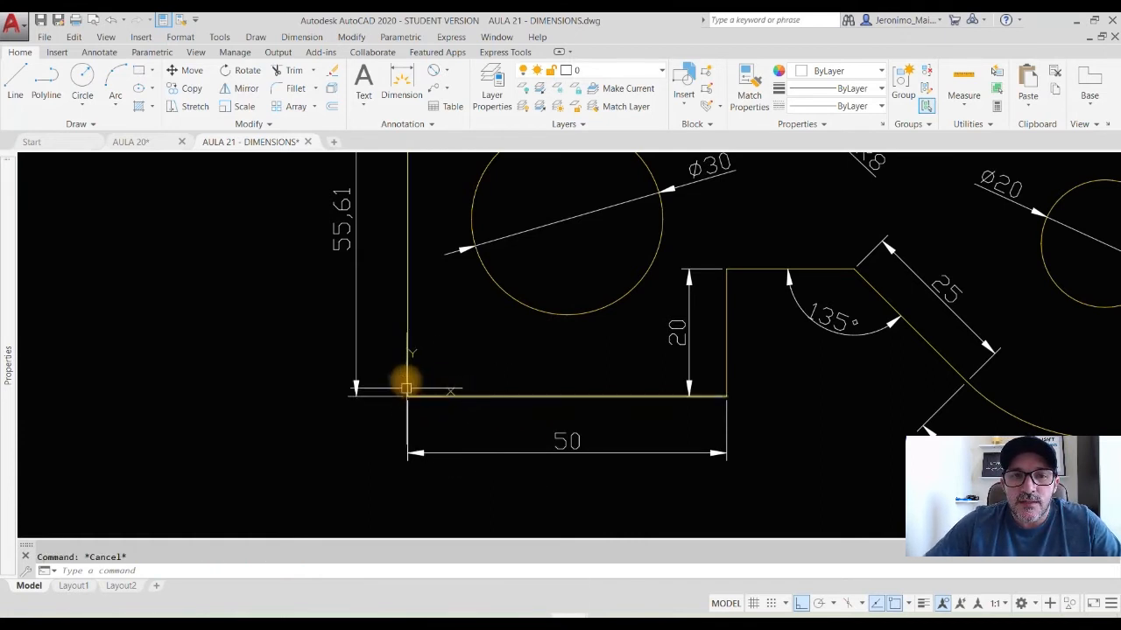
Add an X ordinate dimension at the plate's lower-left corner, with its leader running down past the plate's width dimension.
scroll(412, 385, down, 6)
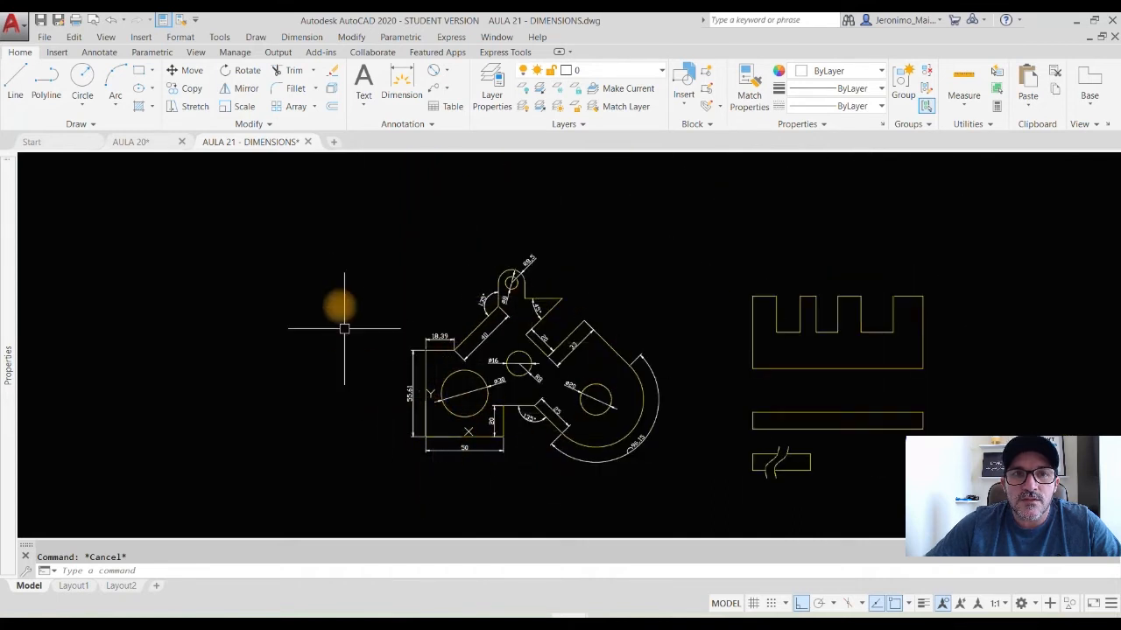
click(450, 75)
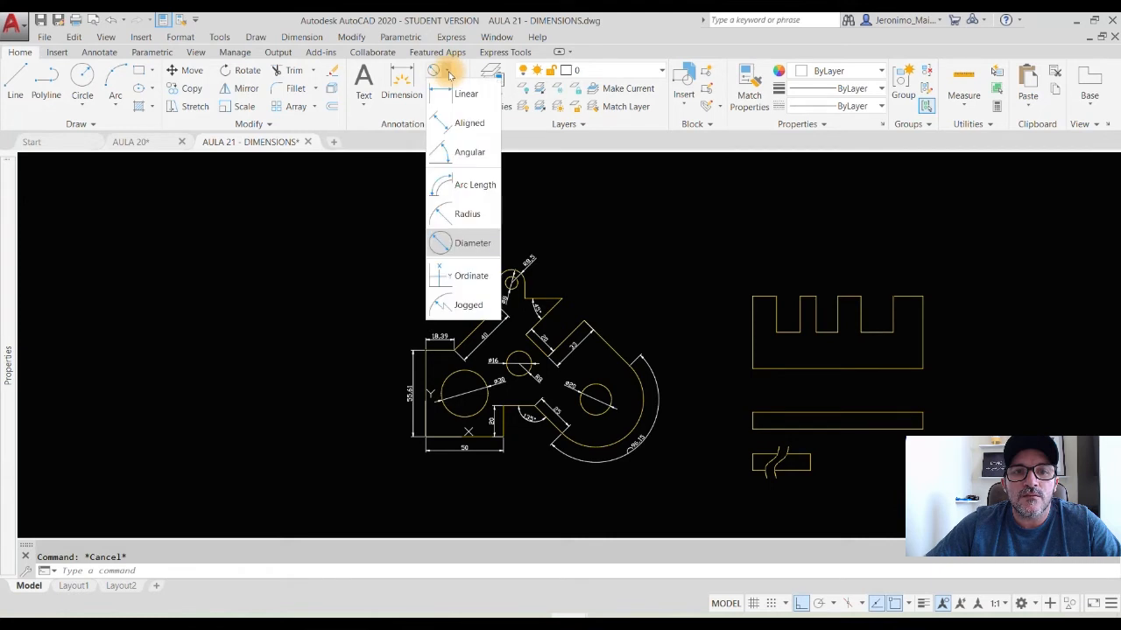
click(466, 277)
scroll(420, 438, up, 5)
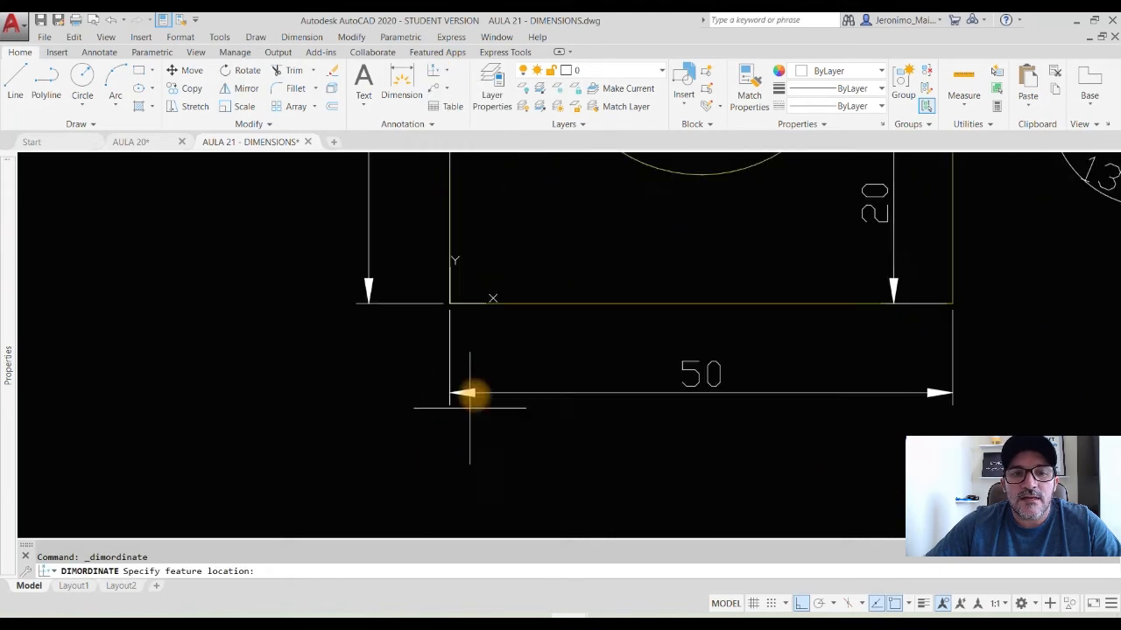
click(449, 303)
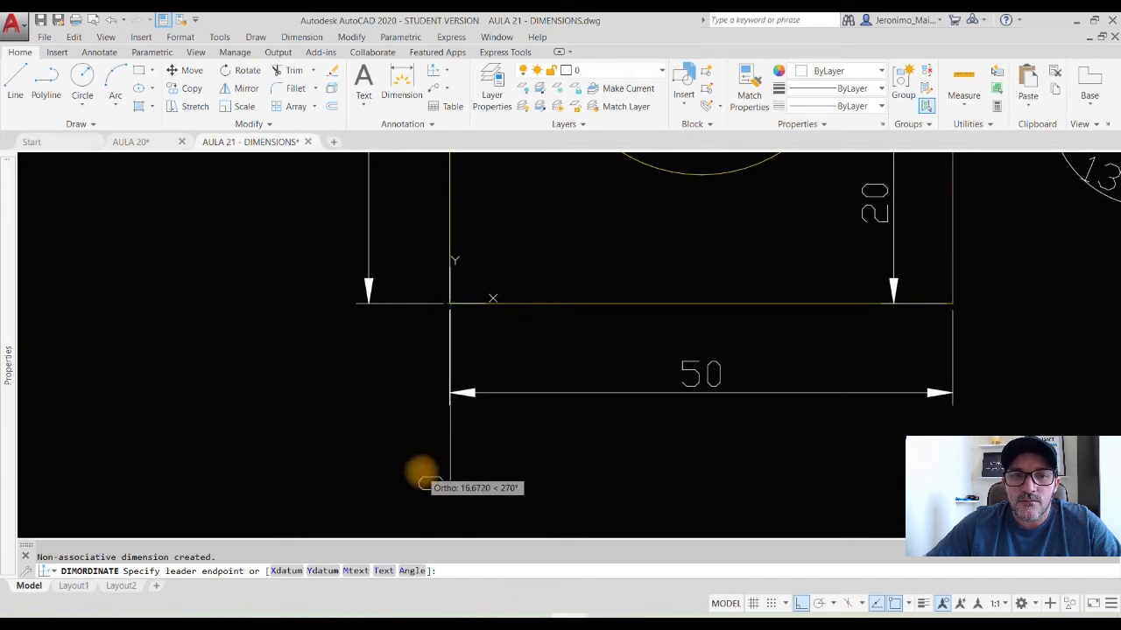
click(425, 481)
Add a Y ordinate dimension at the plate's lower-left corner, with its leader running left past the height dimension.
key(Return)
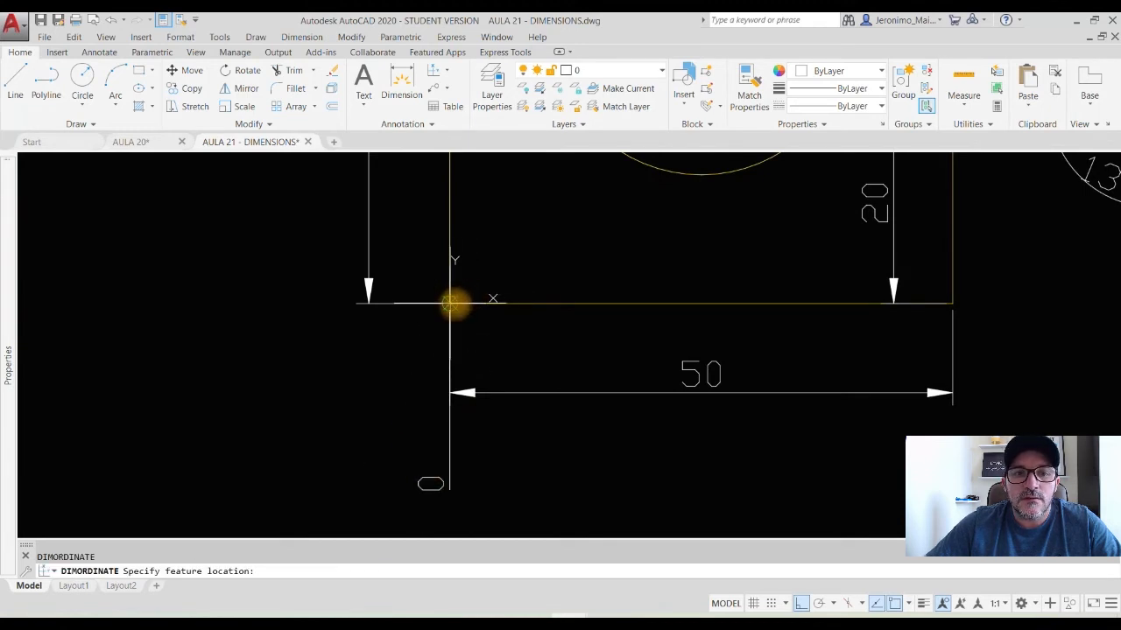
click(449, 302)
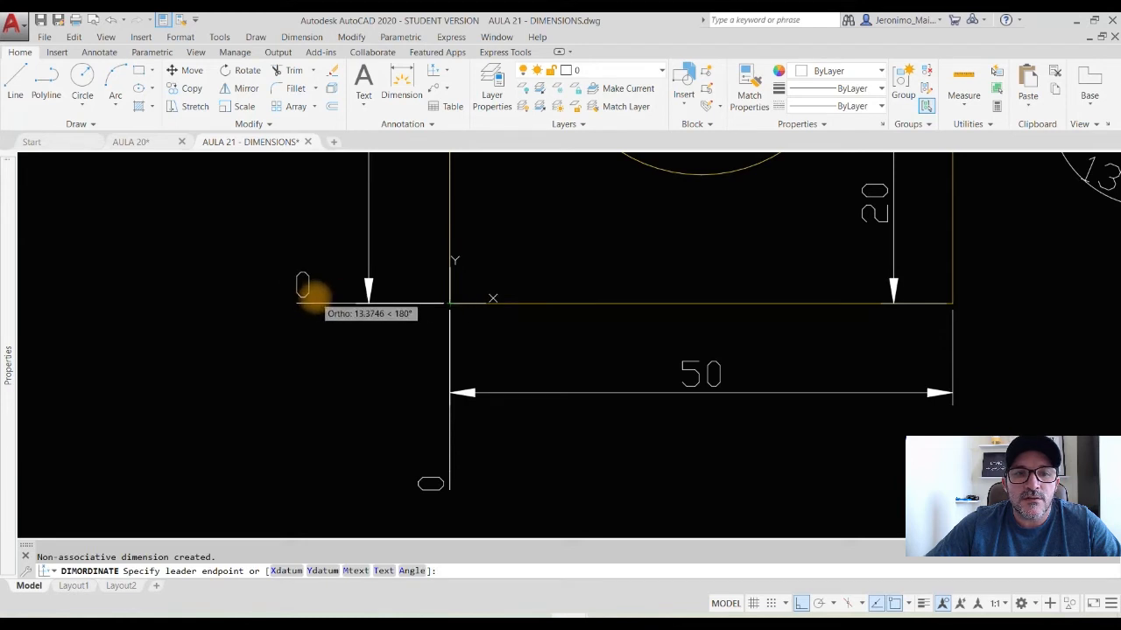
click(298, 298)
Add an X ordinate dimension at the centre of the largest circle, ending its leader below the circle inside the plate.
scroll(415, 342, down, 3)
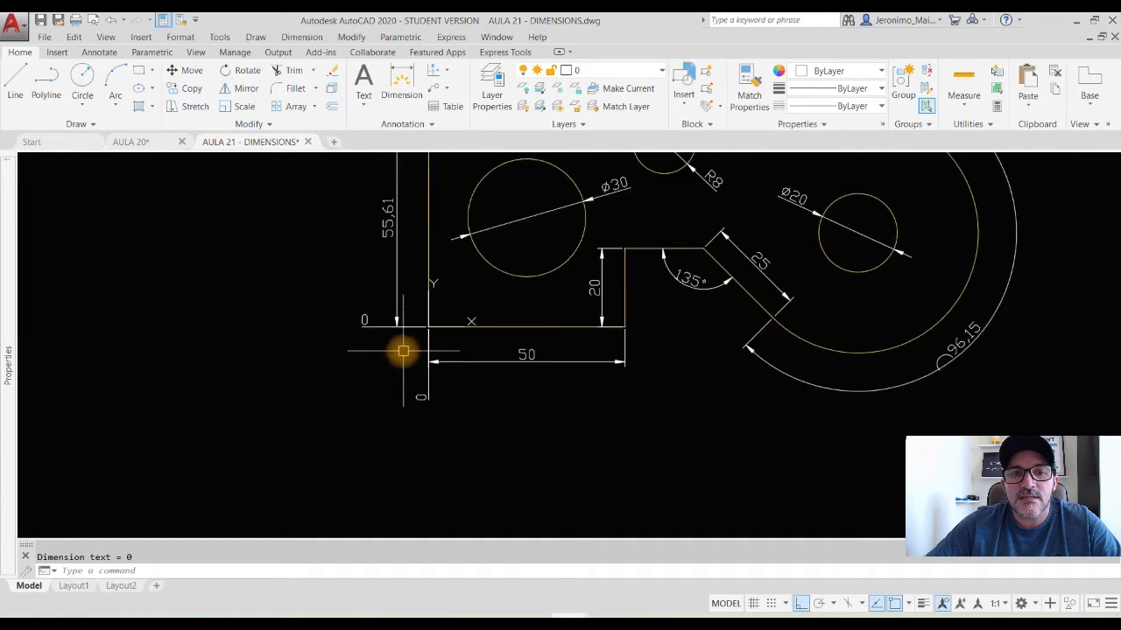
mouse_move(393, 352)
middle_down()
mouse_move(386, 383)
mouse_move(333, 443)
middle_up()
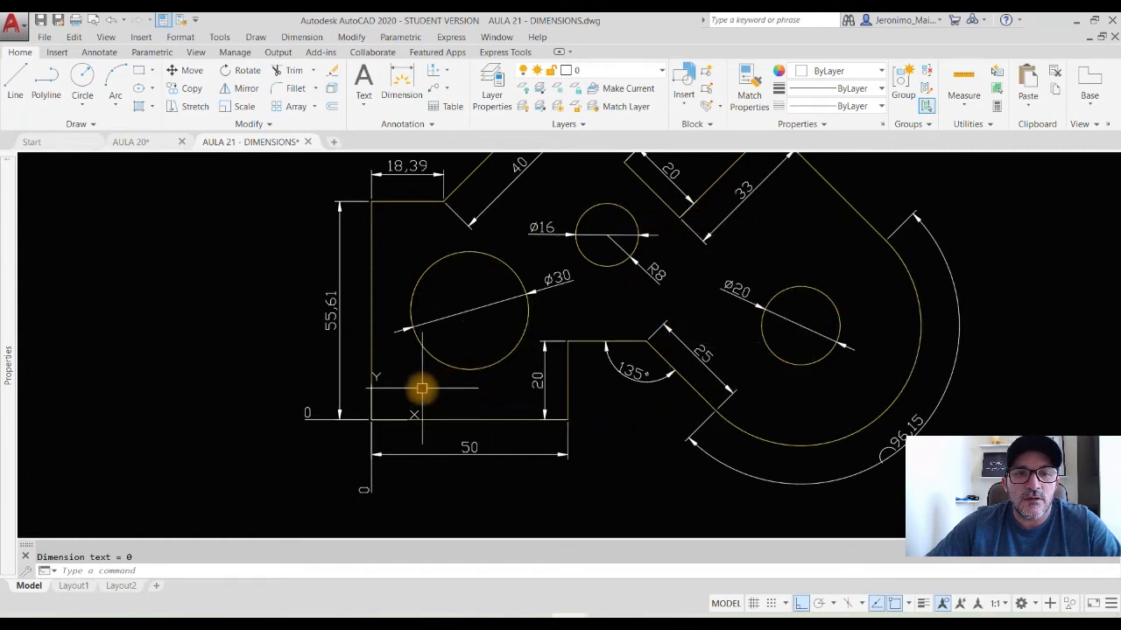
click(435, 70)
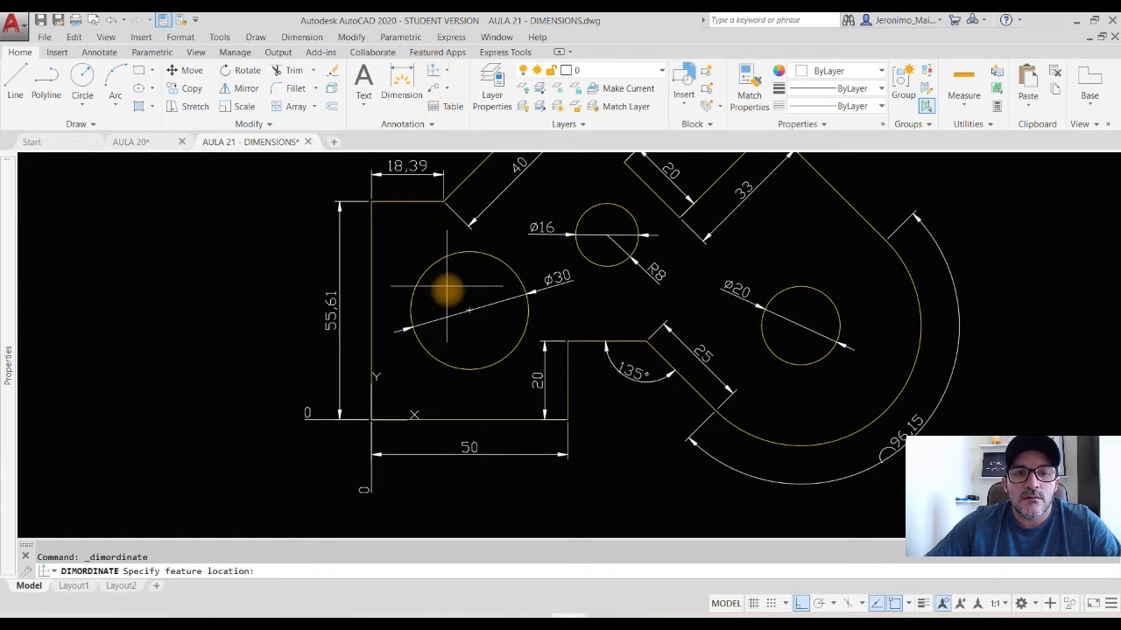
click(470, 311)
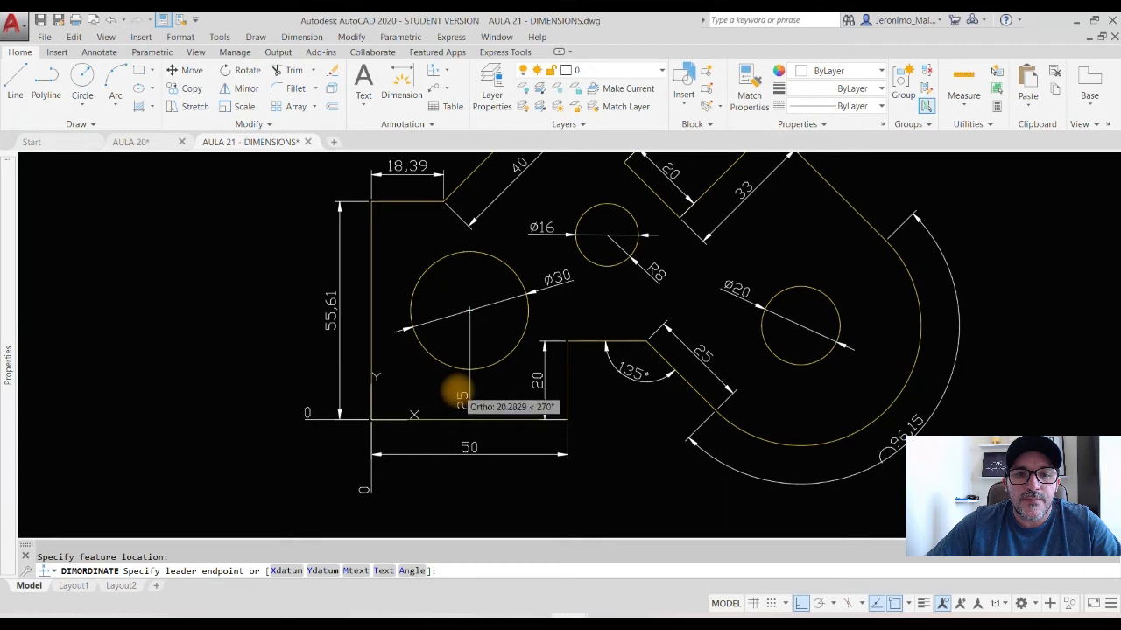
click(458, 396)
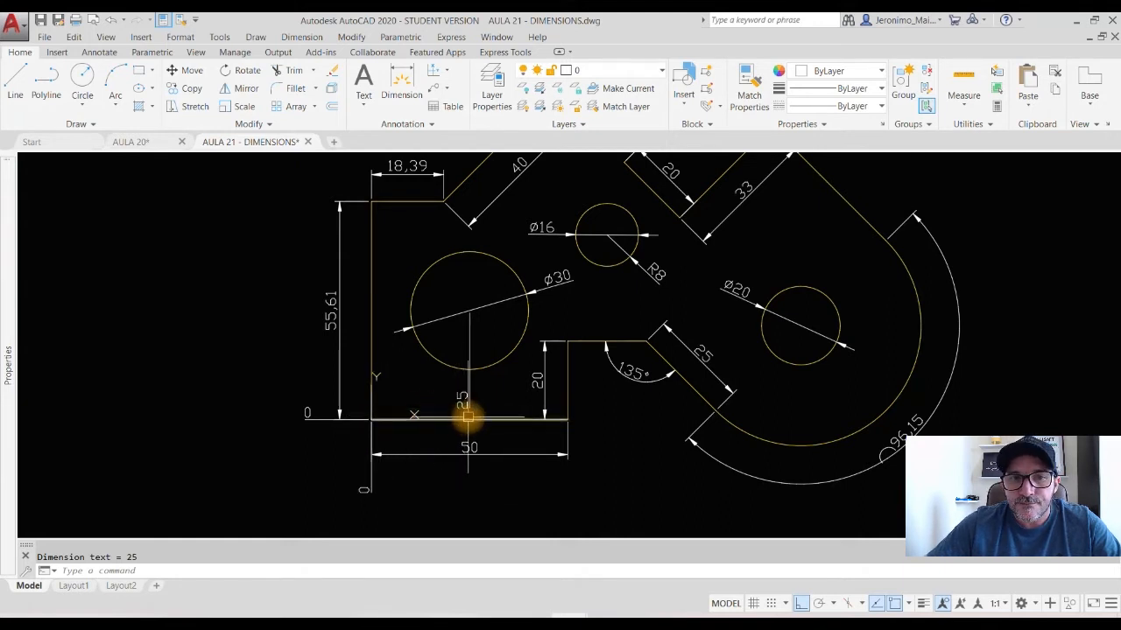
Add a Y ordinate dimension at the centre of the largest circle, with its leader running left inside the circle.
key(space)
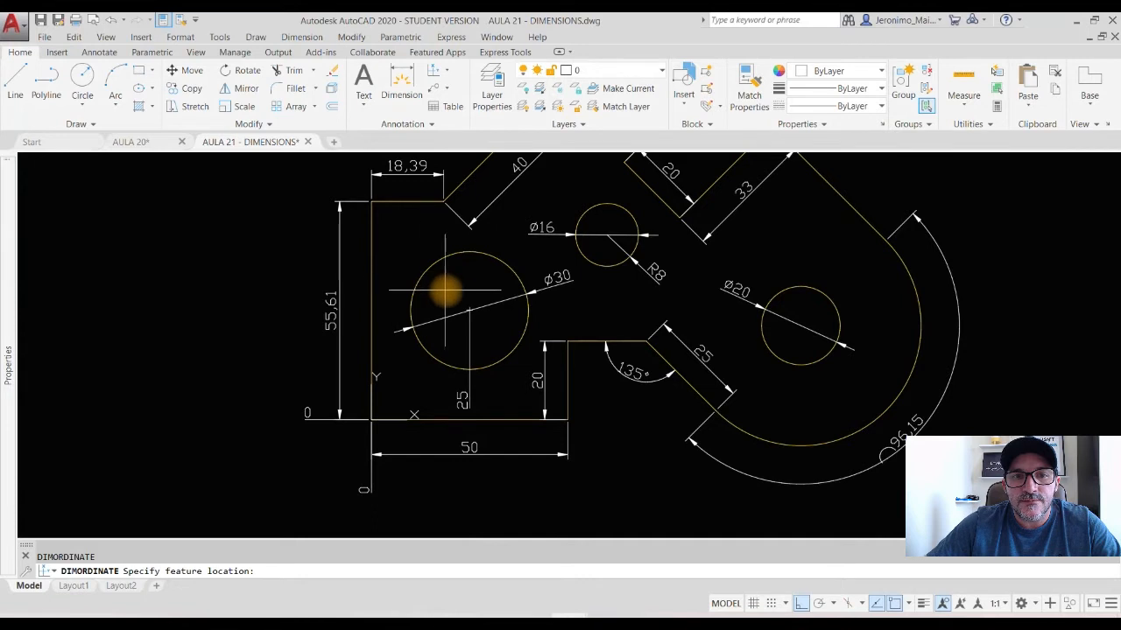
click(468, 309)
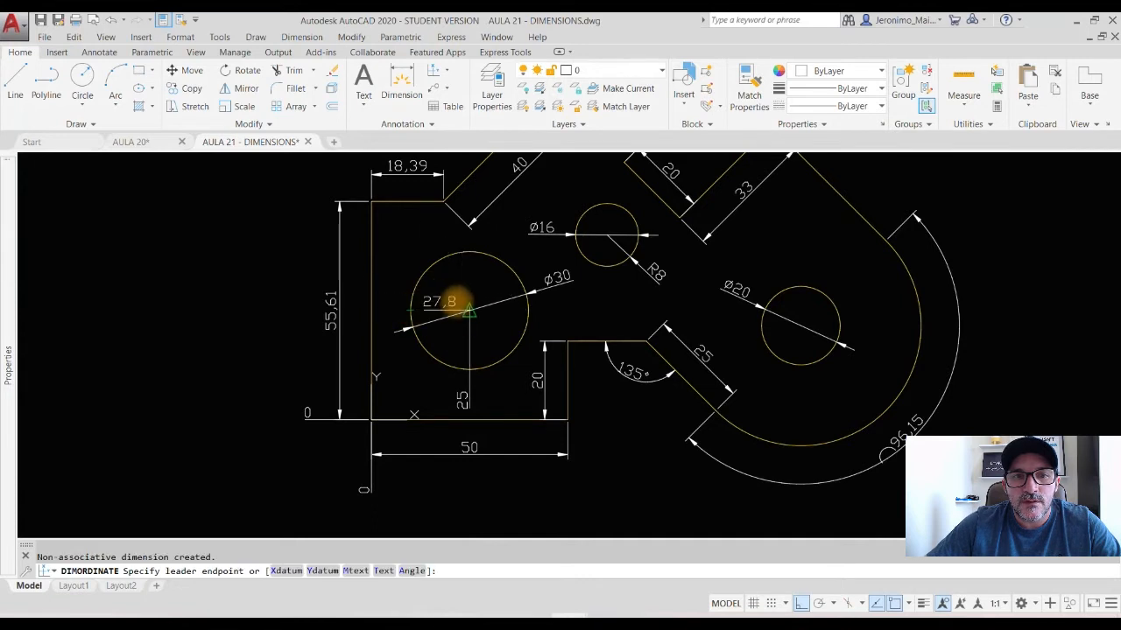
scroll(465, 305, up, 5)
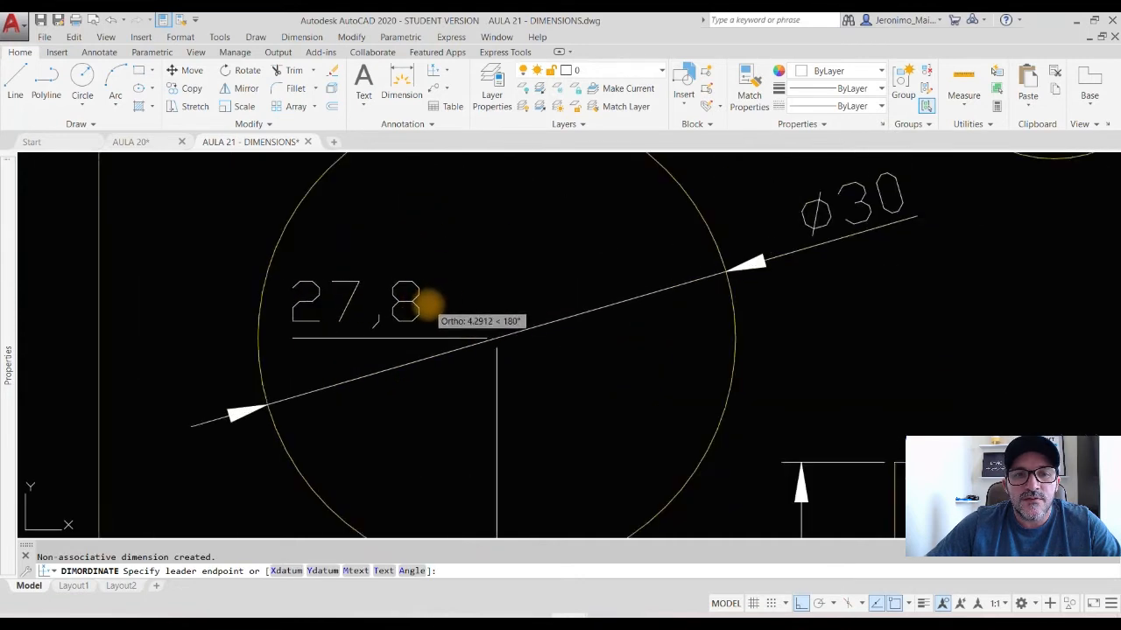
click(429, 303)
scroll(476, 268, down, 5)
scroll(436, 369, up, 2)
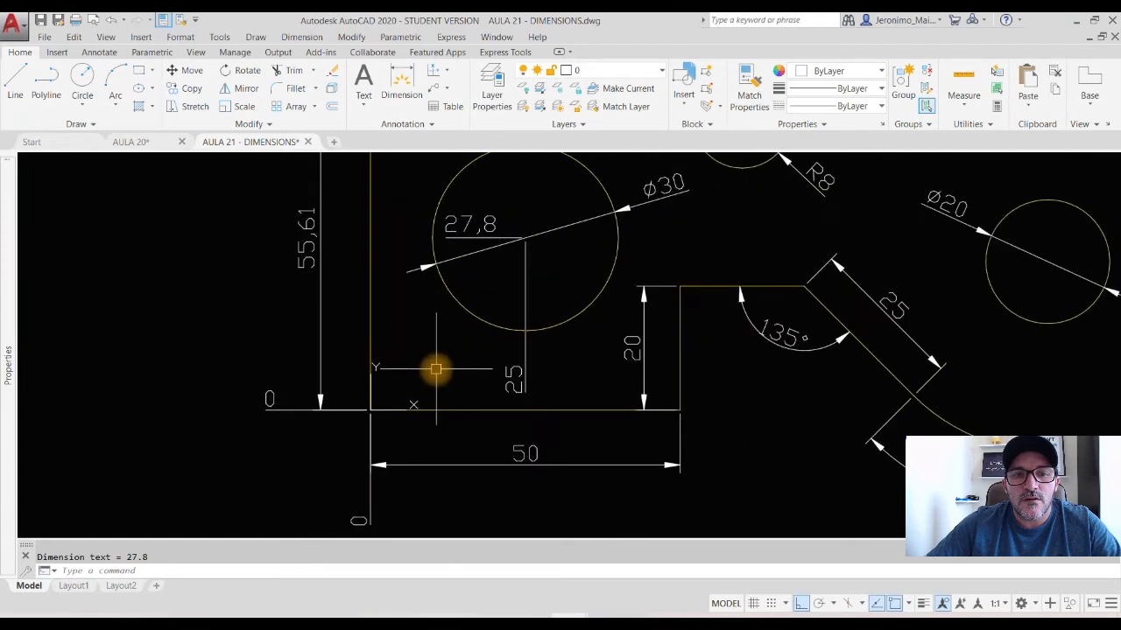
Check the vertical distance from the plate's lower-left corner to the largest circle's centre with a trial linear dimension.
click(444, 75)
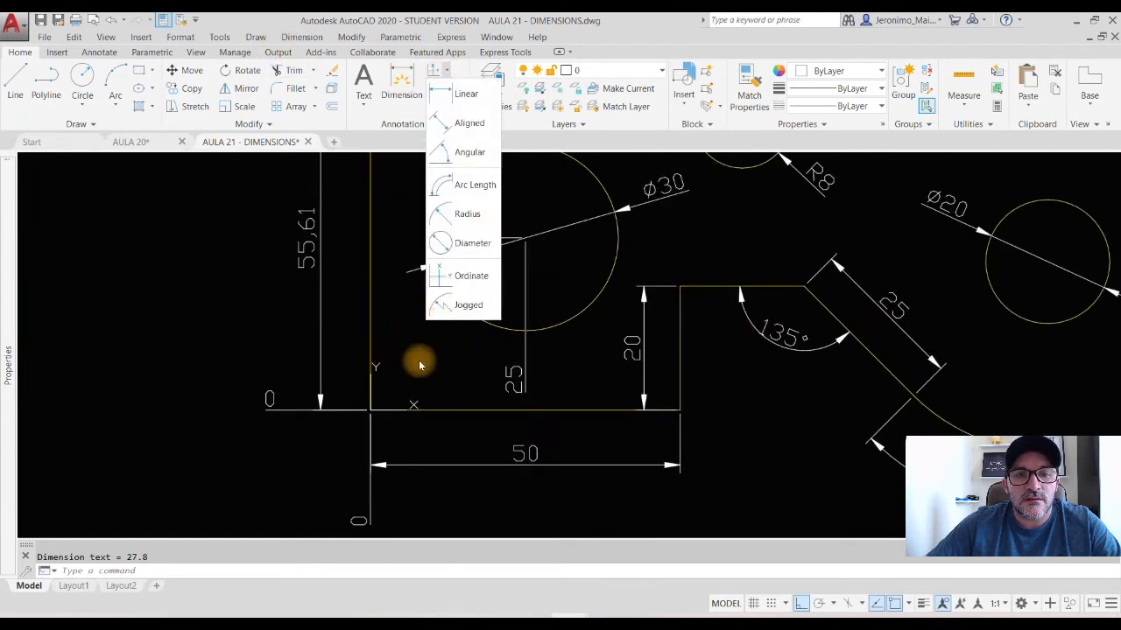
click(460, 91)
click(369, 408)
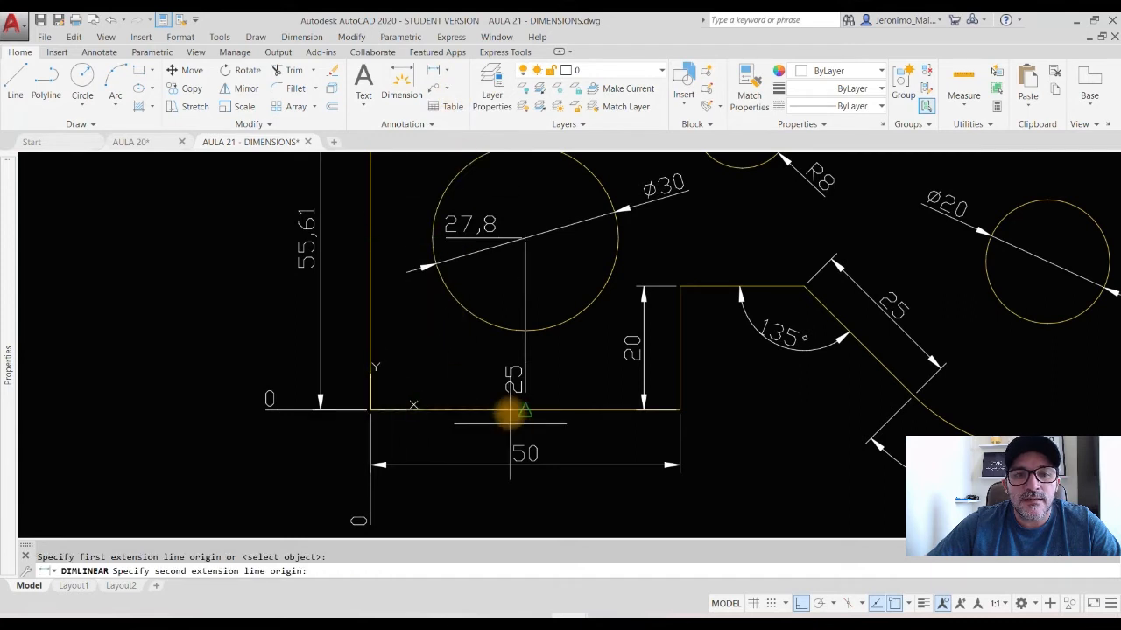
click(525, 234)
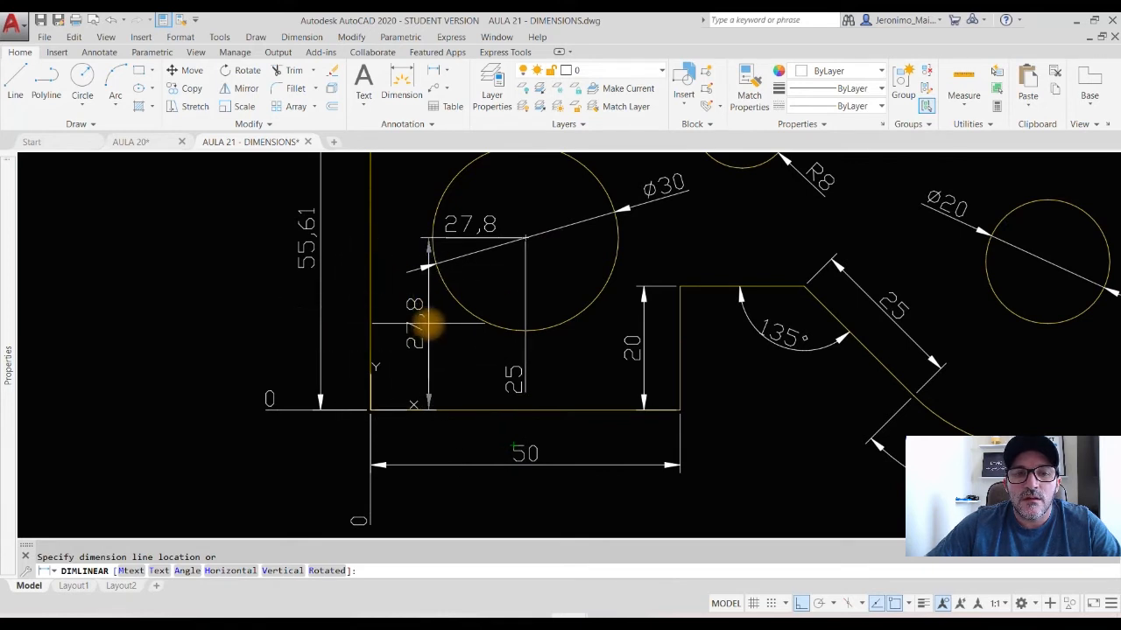
key(Escape)
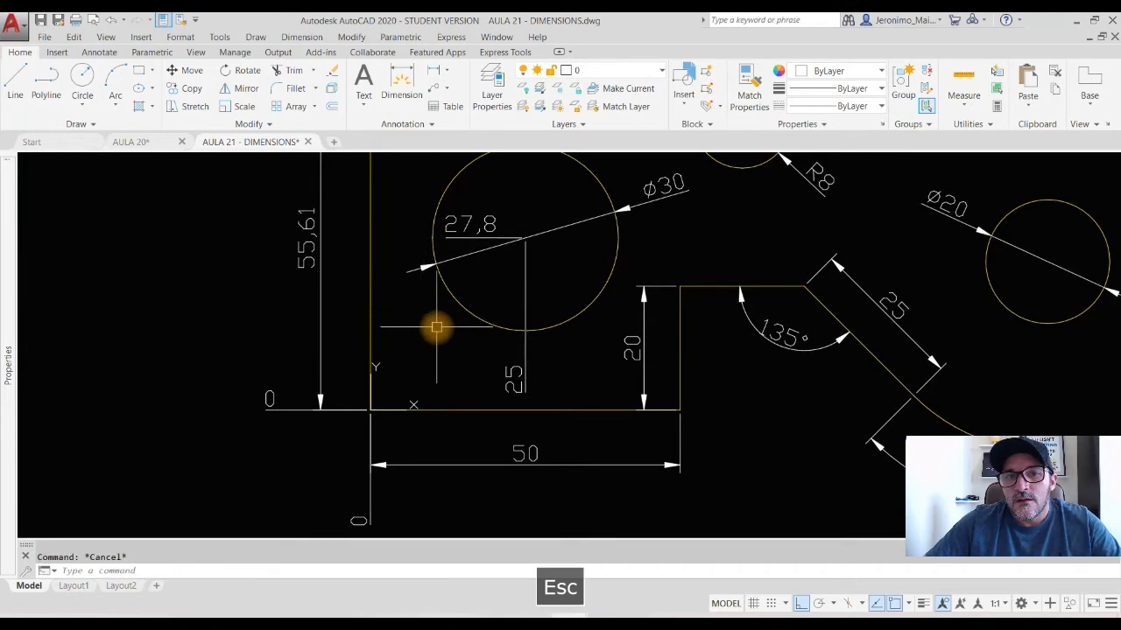
scroll(455, 351, down, 2)
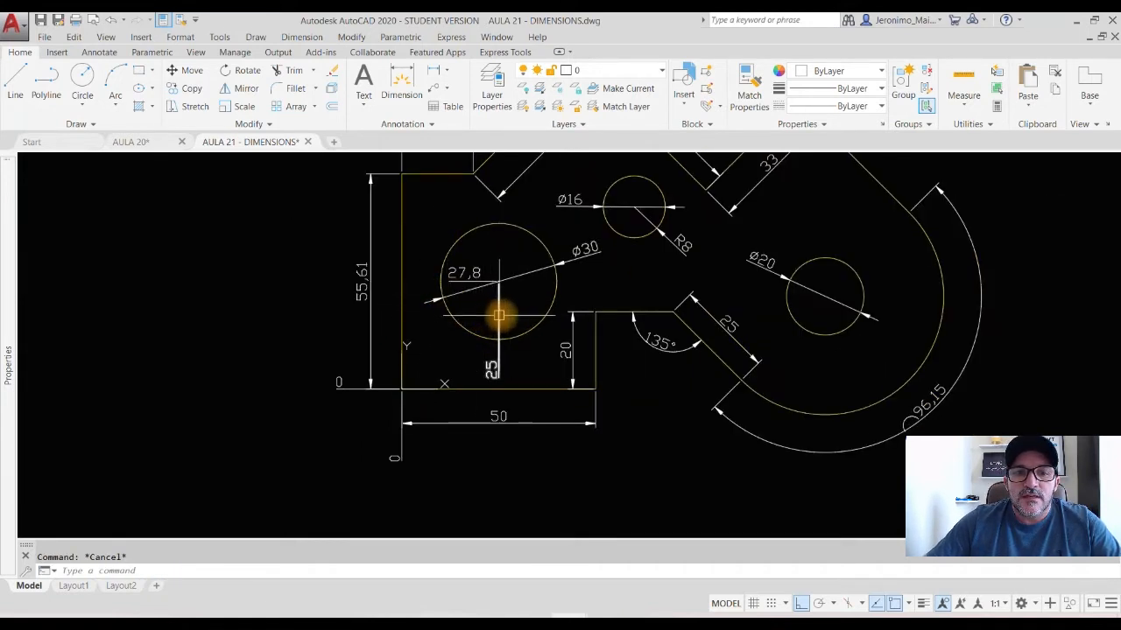
Delete the X and Y ordinate dimensions placed at the centre of the largest circle.
click(490, 363)
key(Delete)
click(466, 278)
key(Delete)
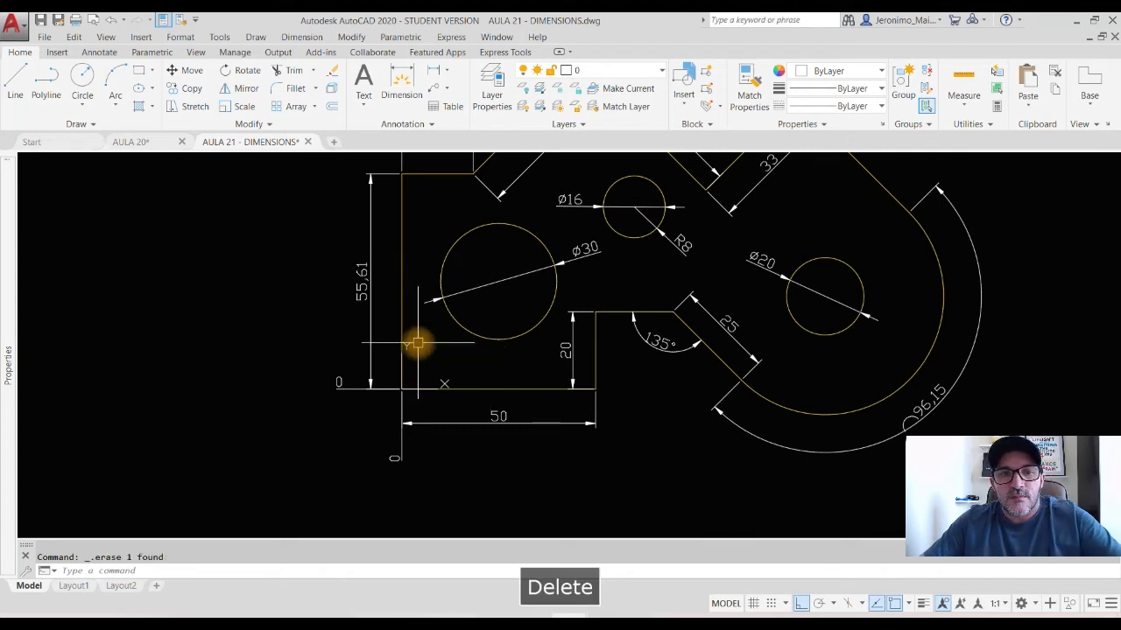
Add an X ordinate dimension at the Ø30 circle's centre, running its leader straight down past the plate's 50 width dimension.
click(449, 75)
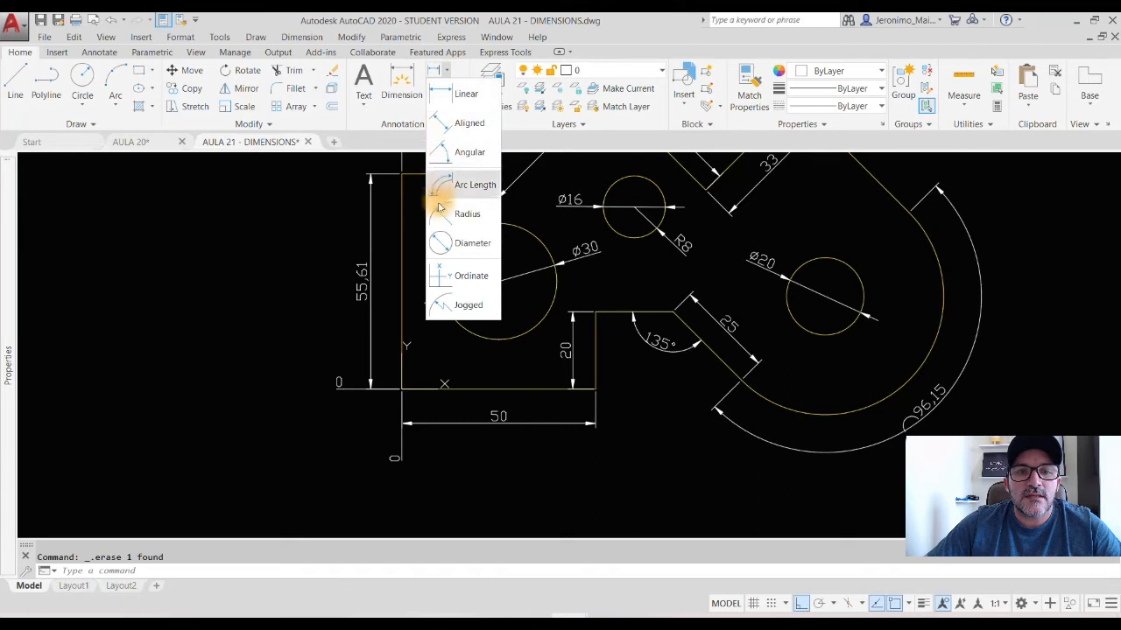
click(470, 276)
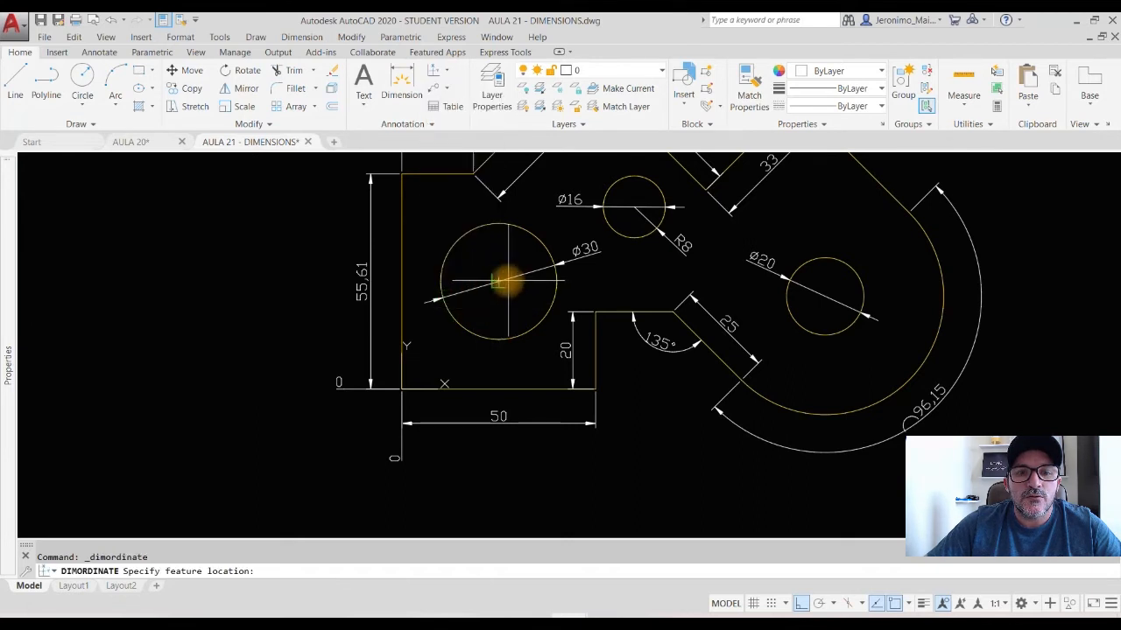
click(499, 280)
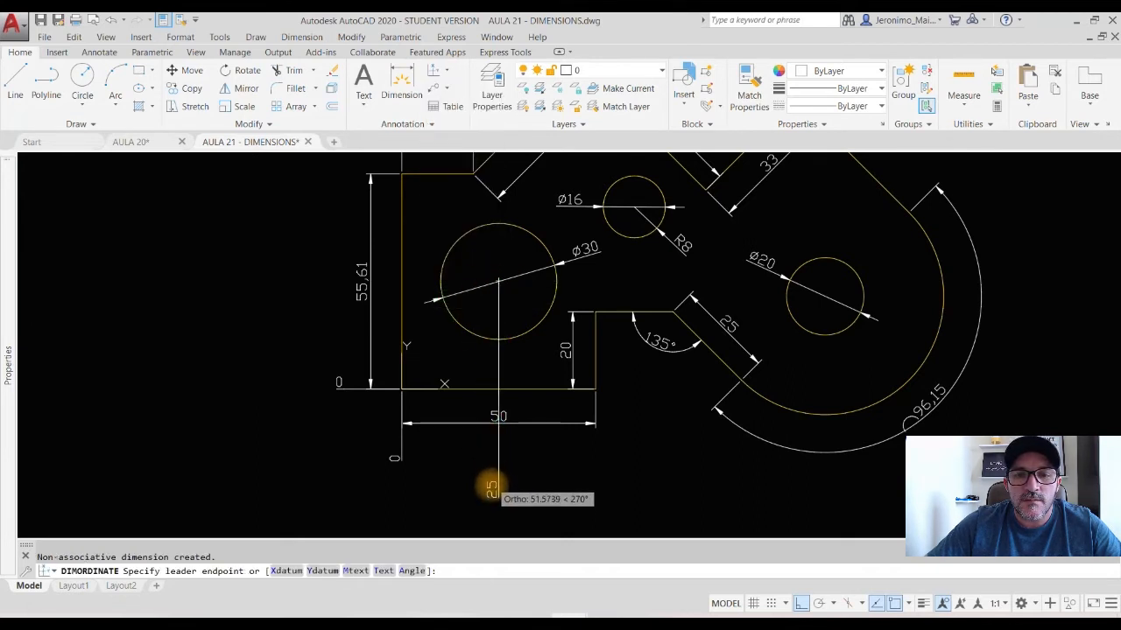
click(490, 509)
Add X ordinate dimensions at the centres of the Ø16 and Ø20 circles, running both leaders down below the plate.
mouse_move(524, 446)
middle_down()
mouse_move(380, 386)
mouse_move(371, 403)
middle_up()
key(Return)
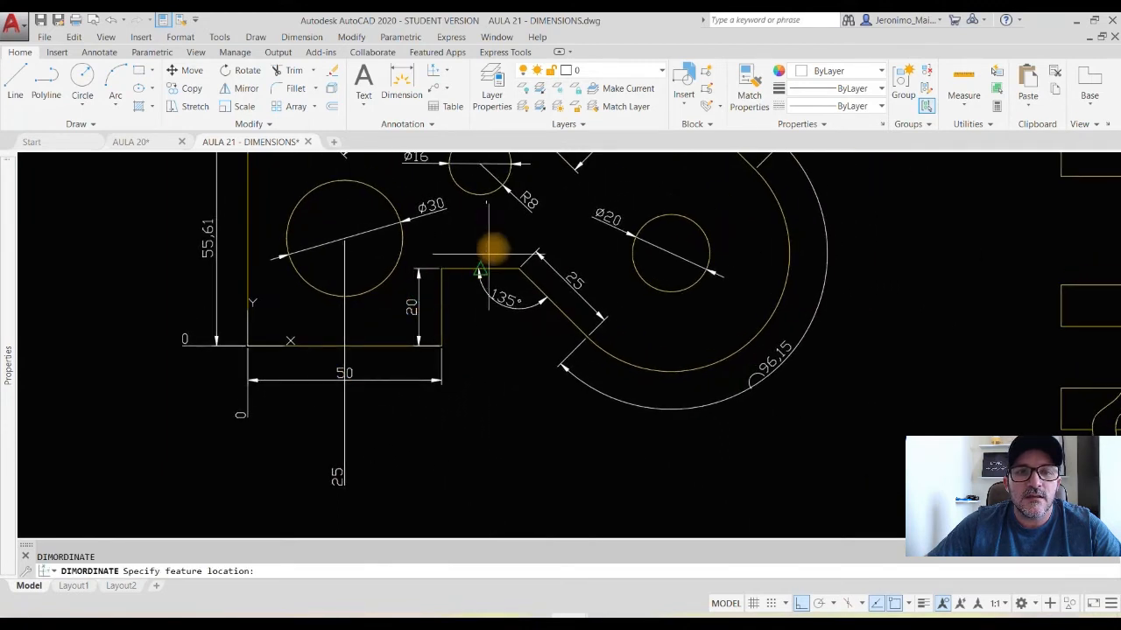
click(480, 163)
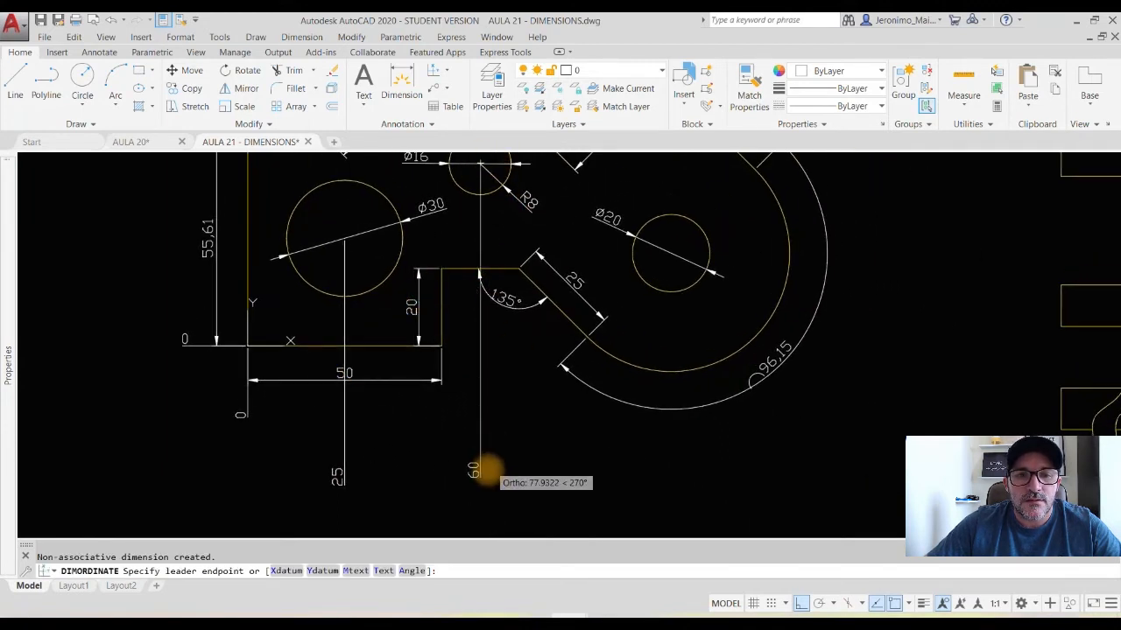
click(480, 467)
key(Return)
click(670, 253)
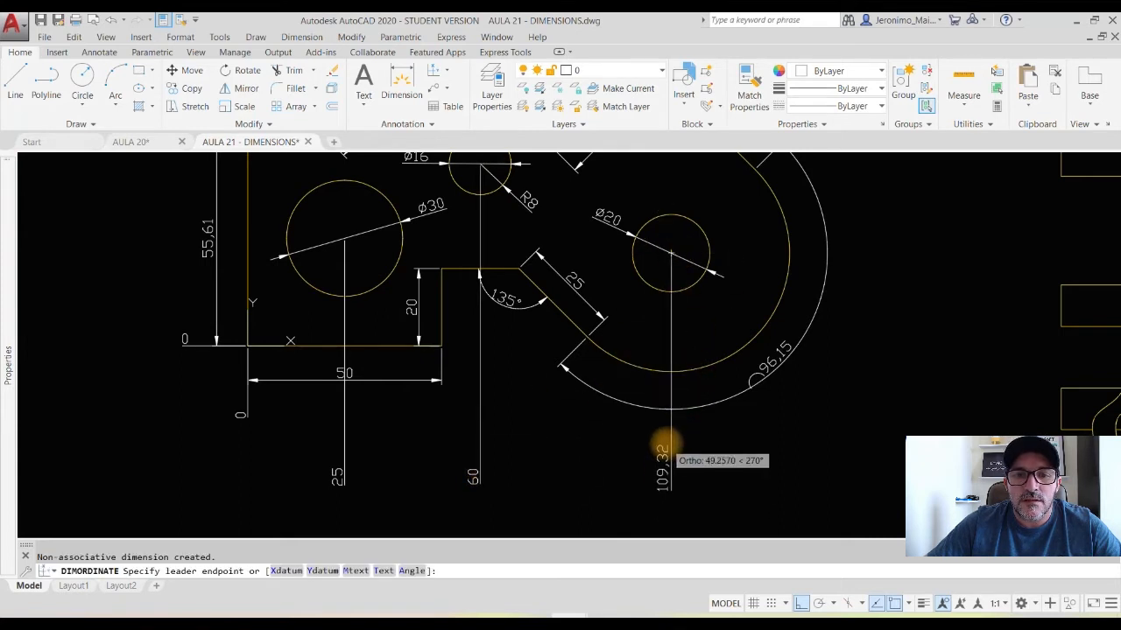
click(658, 473)
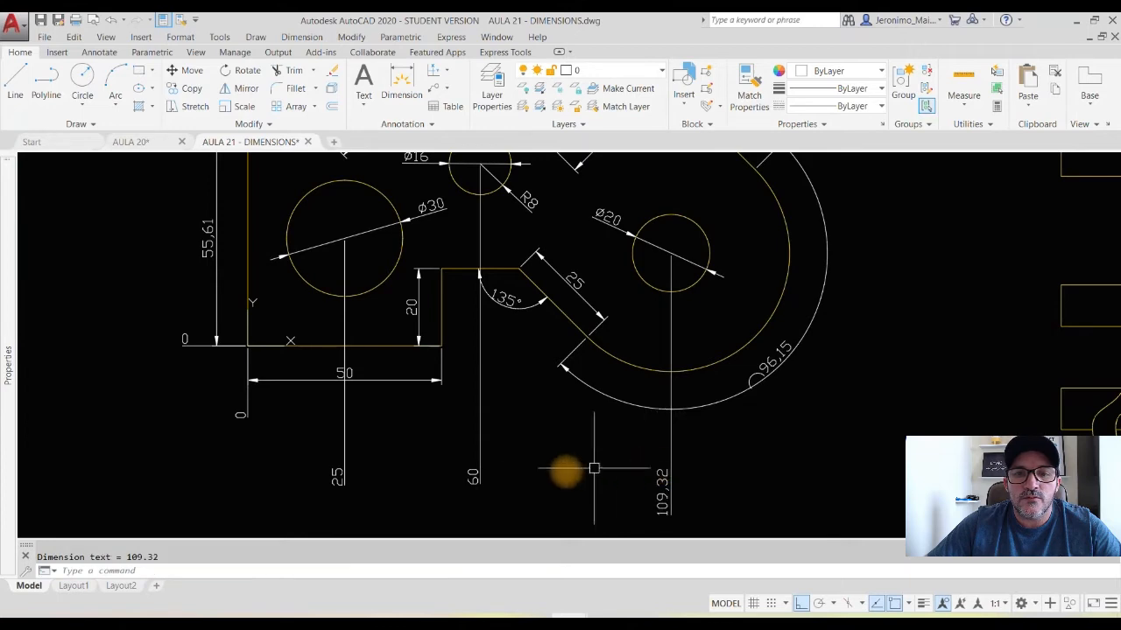
Add Y ordinate dimensions at the centres of the Ø30 and Ø16 circles, running both leaders left past the height dimension.
middle_drag(548, 297, 821, 346)
key(Return)
click(618, 289)
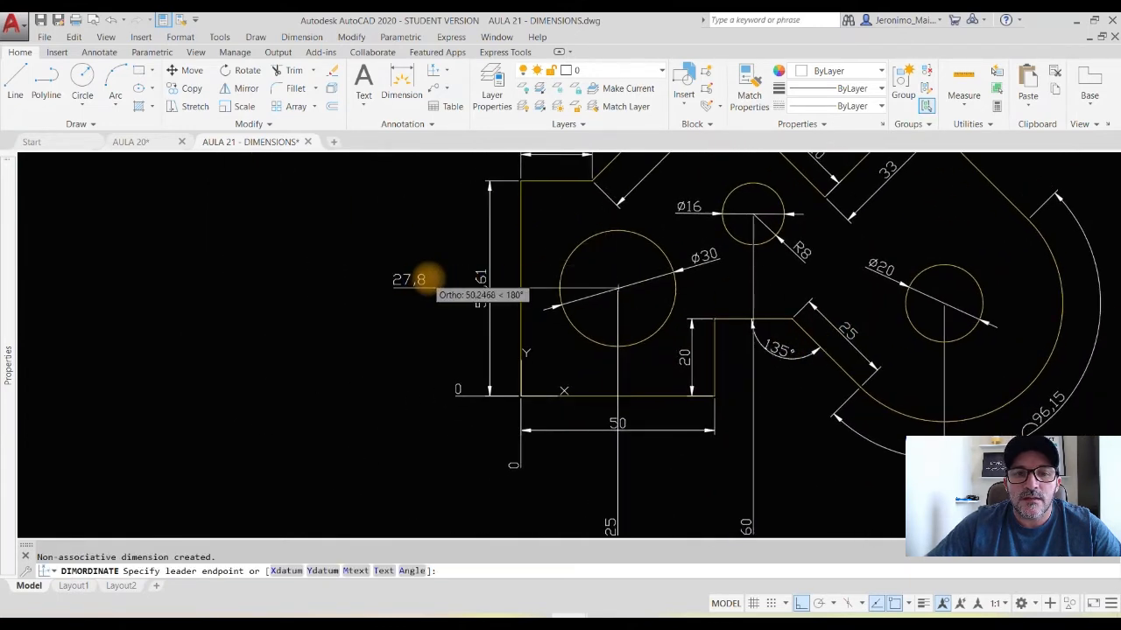
click(429, 277)
key(Return)
click(753, 213)
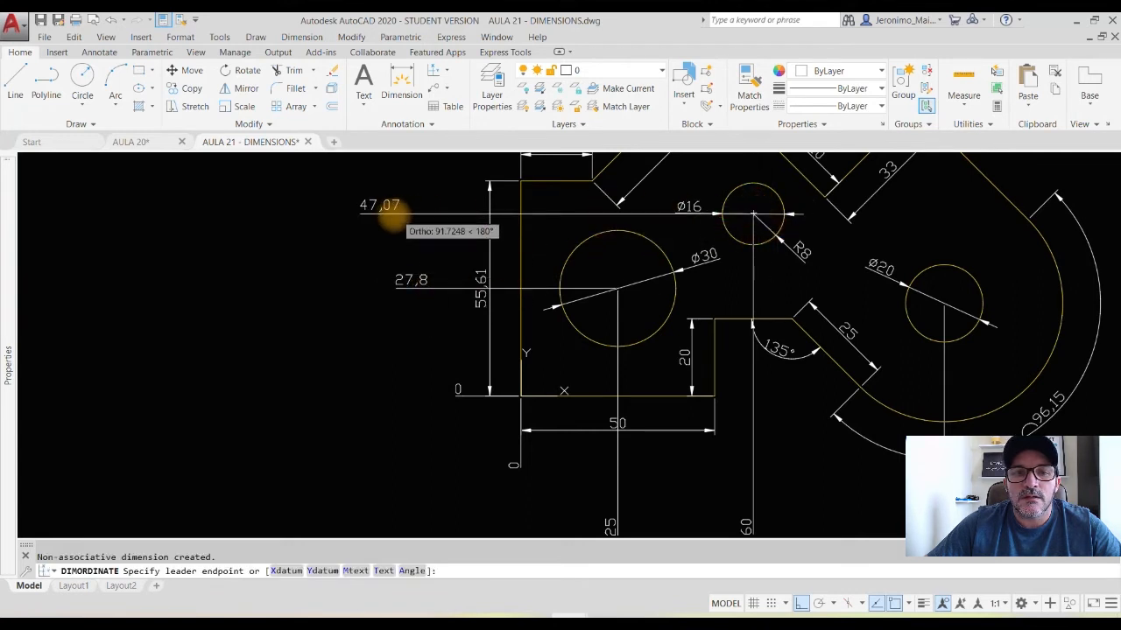
click(433, 223)
Add a Y ordinate dimension at the Ø20 circle's centre, running its leader right beyond the arc length dimension.
key(Return)
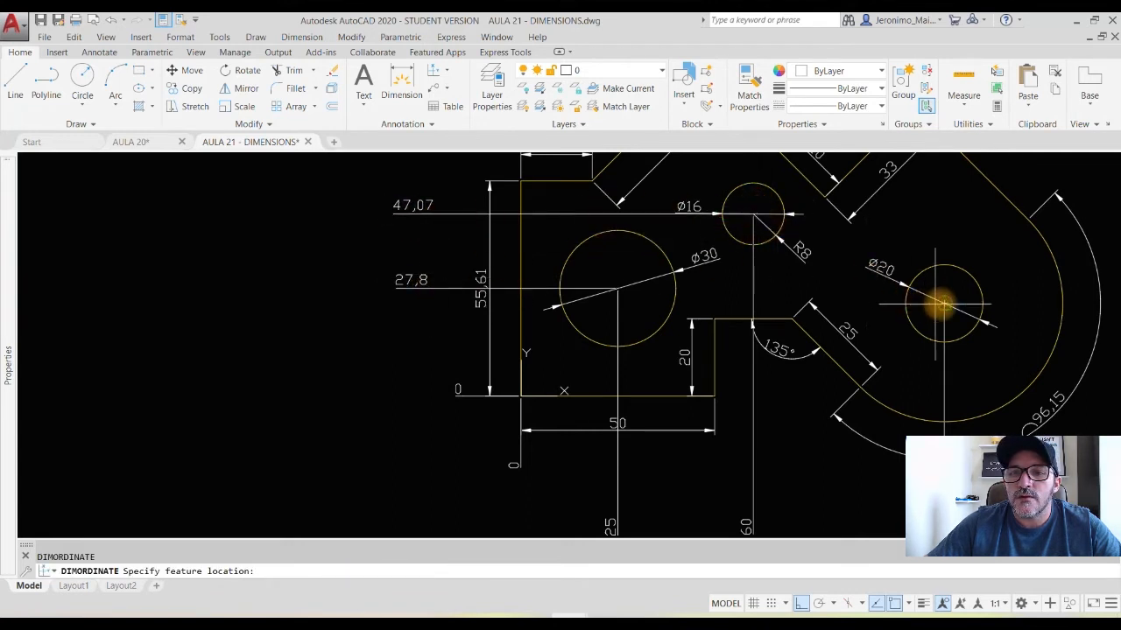
click(944, 303)
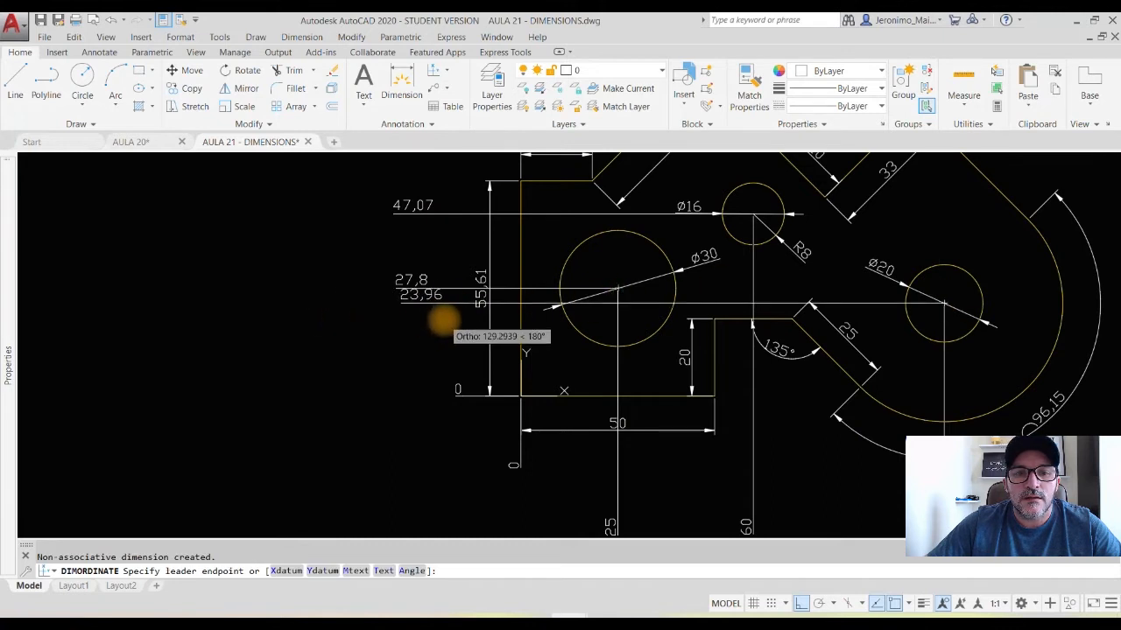
middle_drag(895, 309, 633, 292)
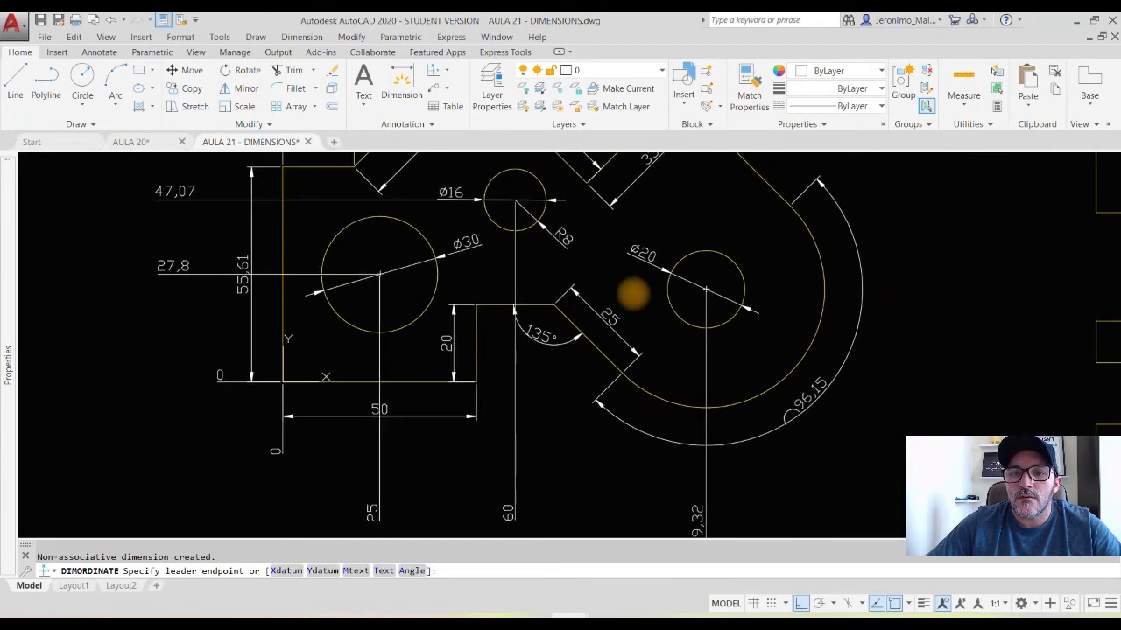
click(878, 298)
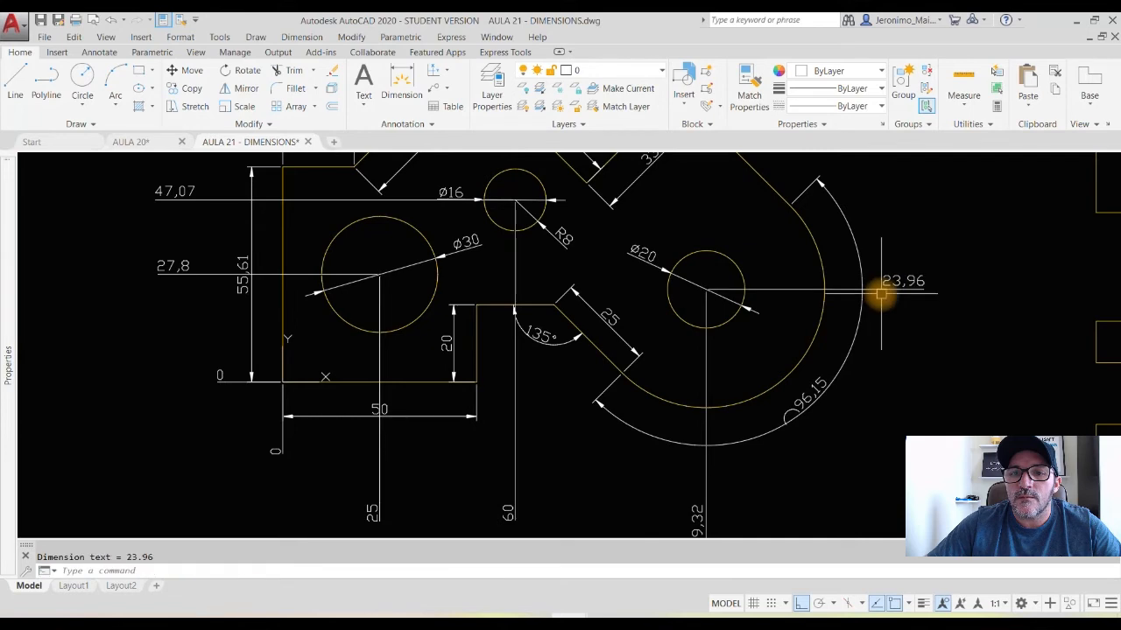
scroll(770, 327, down, 2)
middle_drag(692, 271, 691, 317)
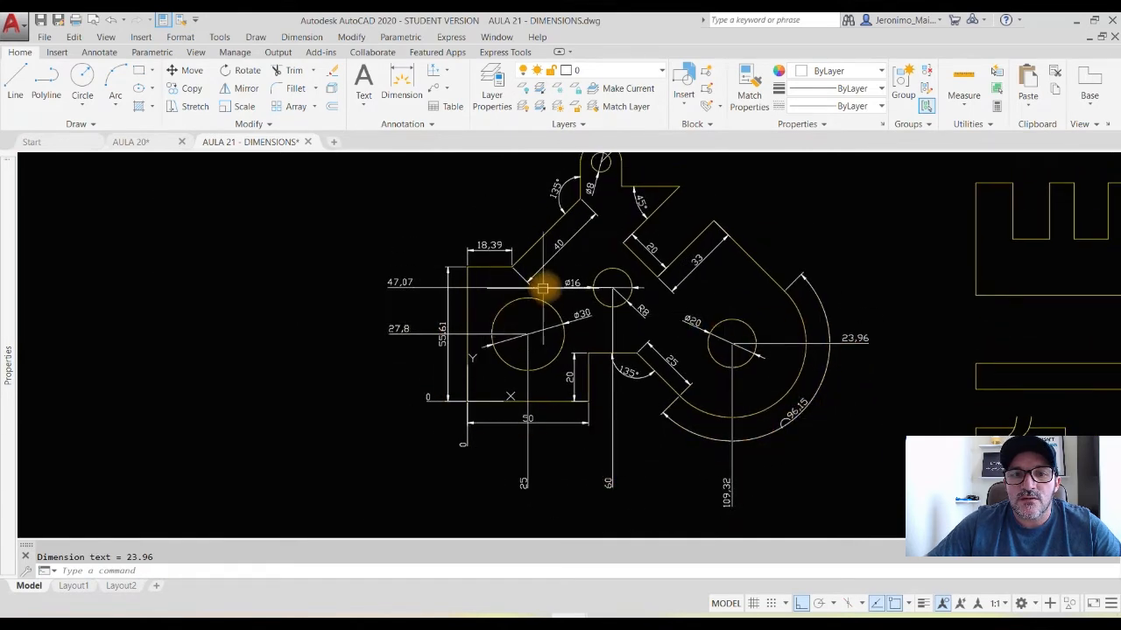
middle_drag(540, 283, 572, 317)
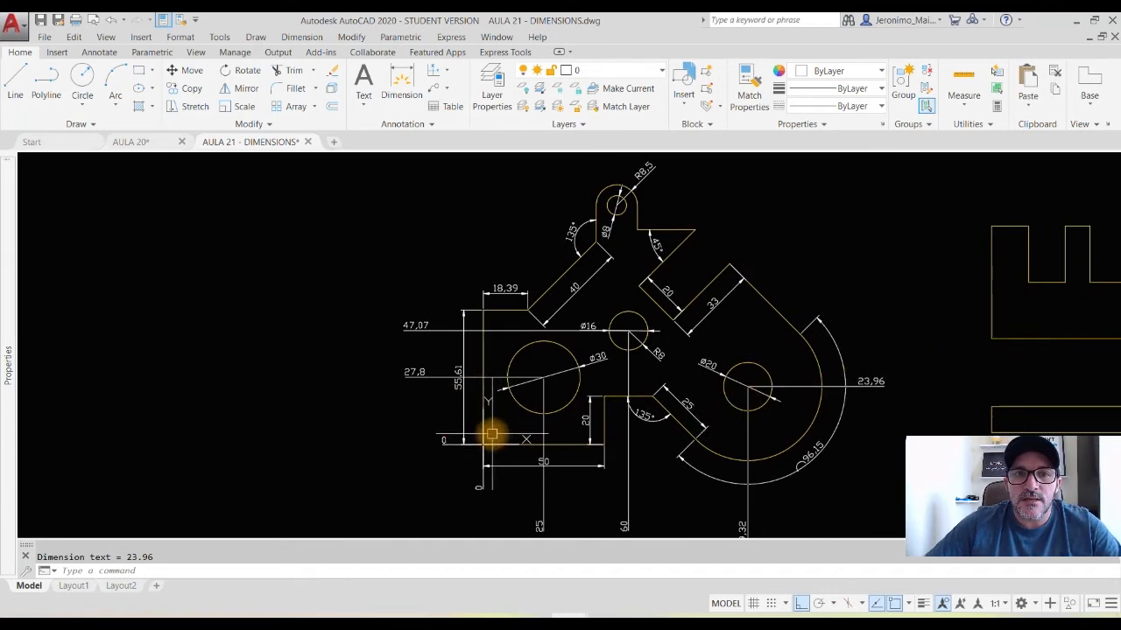
middle_drag(661, 393, 583, 368)
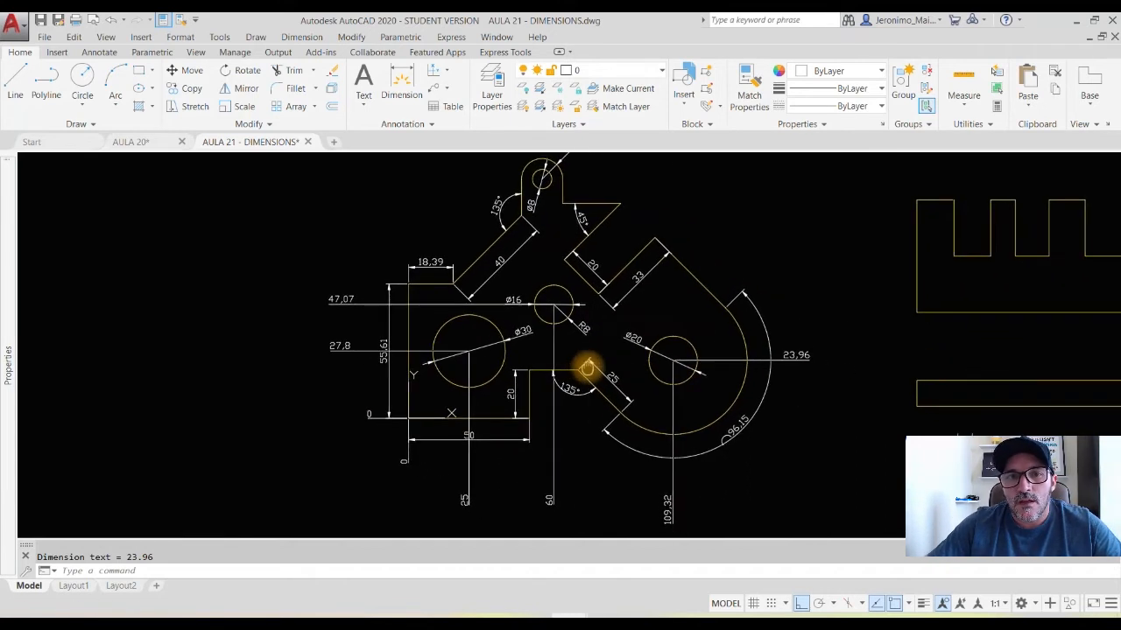
scroll(648, 311, down, 5)
mouse_move(622, 338)
middle_down()
mouse_move(651, 334)
mouse_move(638, 341)
middle_up()
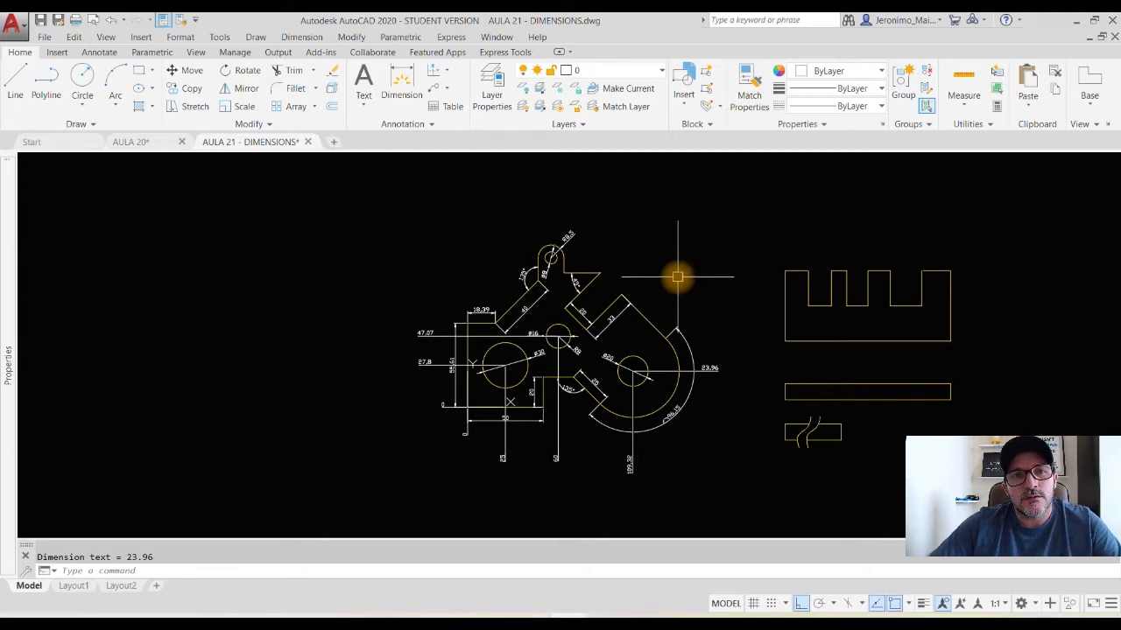
click(445, 76)
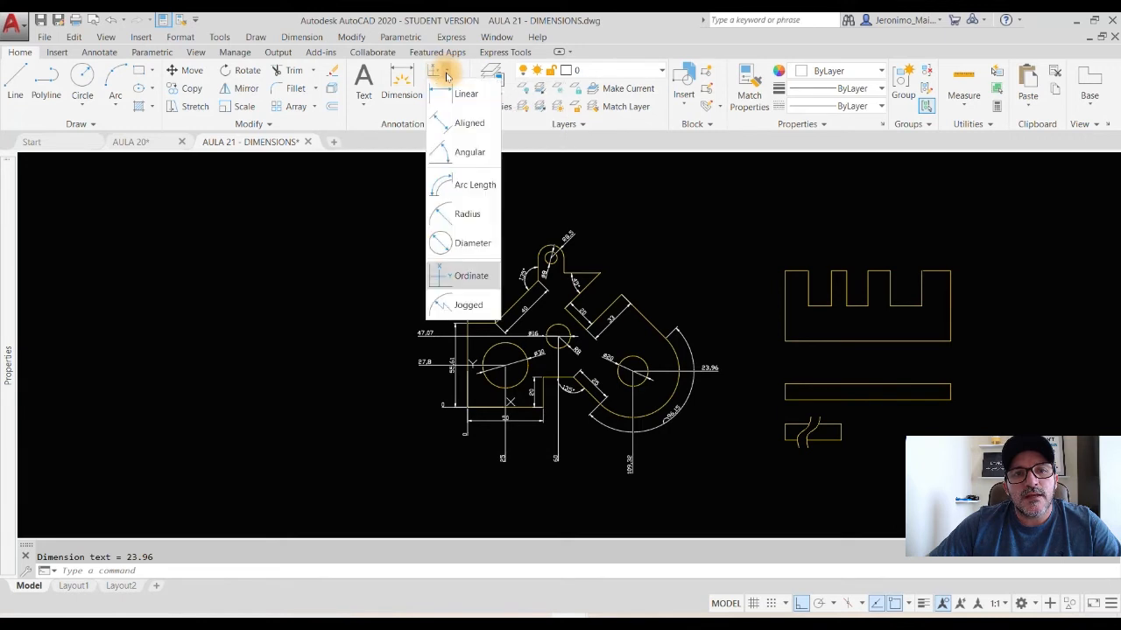
click(465, 308)
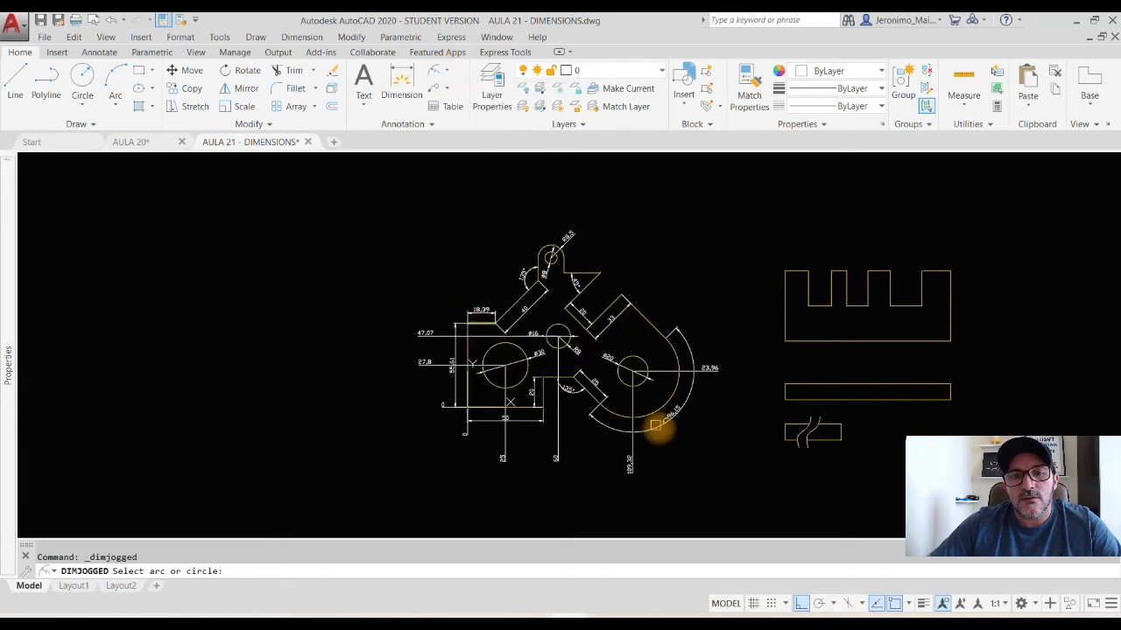
scroll(675, 393, up, 3)
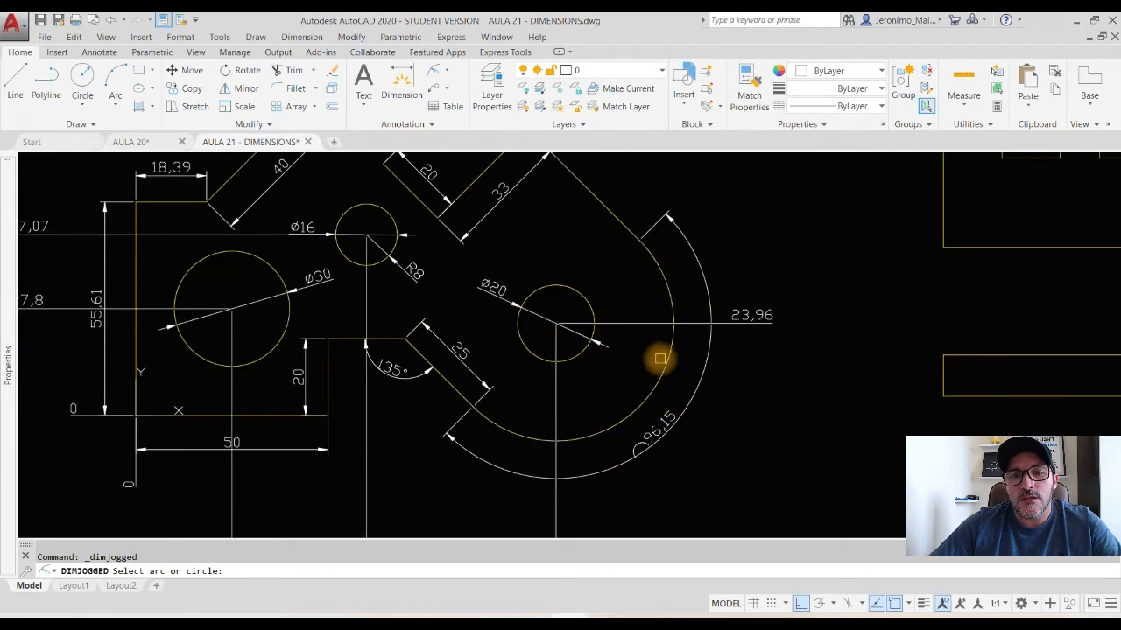
click(667, 359)
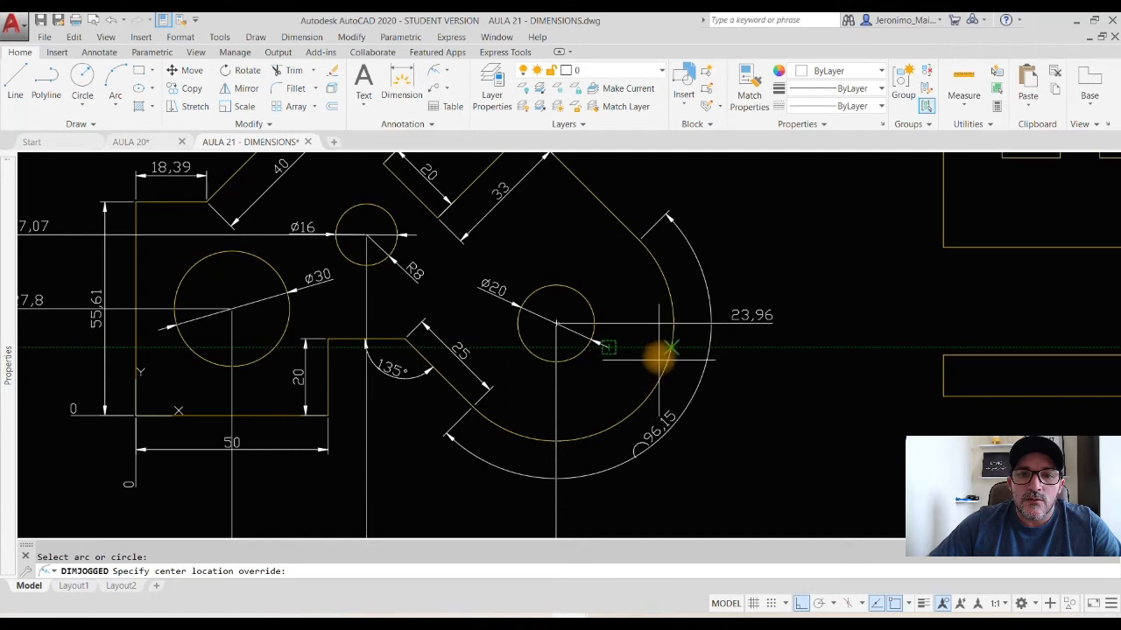
key(Escape)
Draw a wide three-point arc with a radius of about 128 in the empty area above the plate.
scroll(560, 328, down, 5)
mouse_move(555, 351)
middle_down()
mouse_move(476, 400)
mouse_move(458, 492)
middle_up()
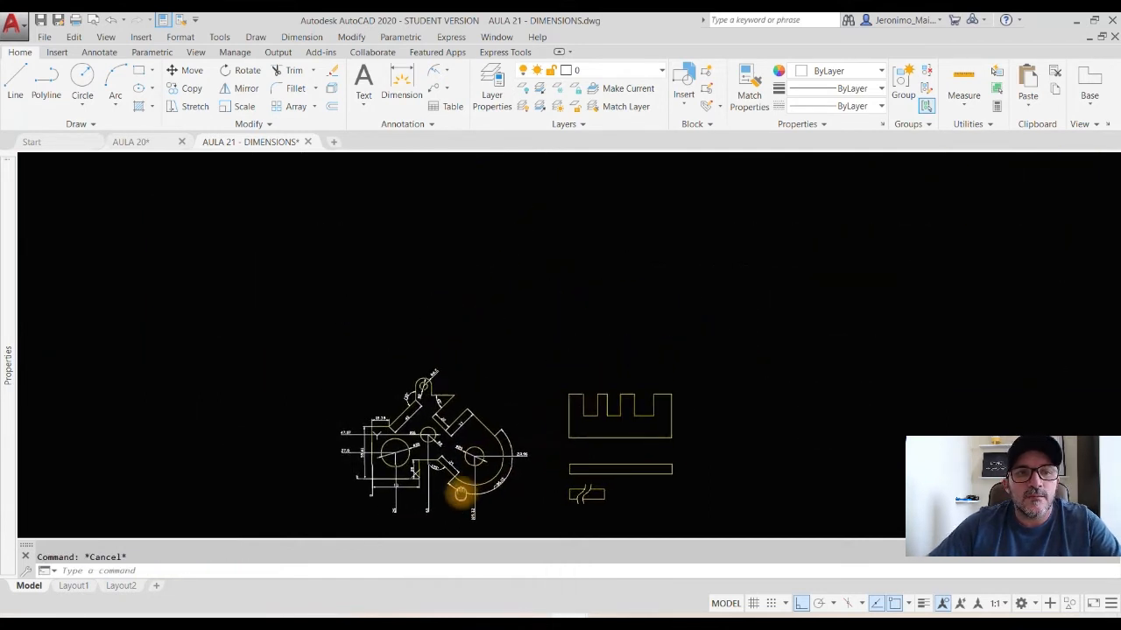
click(115, 81)
click(324, 340)
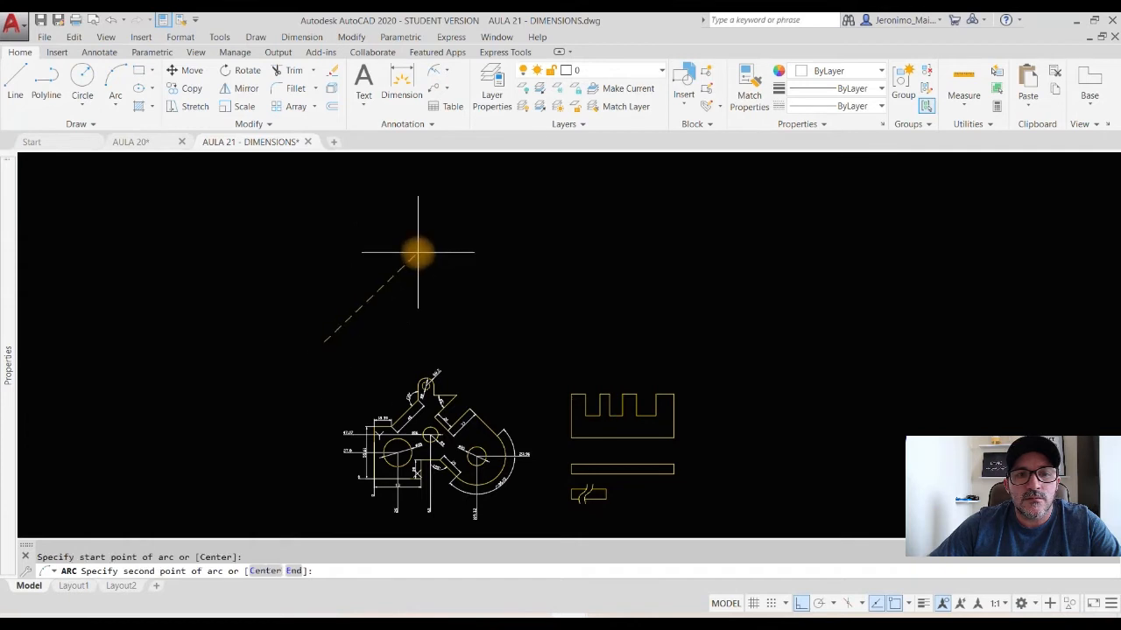
click(414, 252)
click(551, 325)
scroll(435, 317, up, 4)
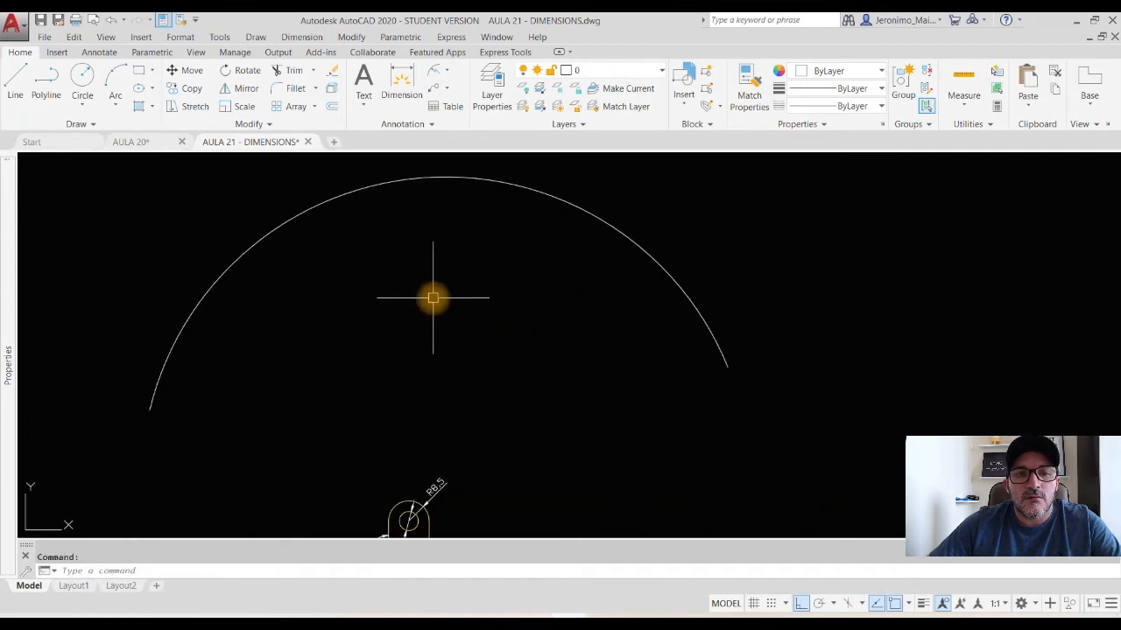
click(435, 88)
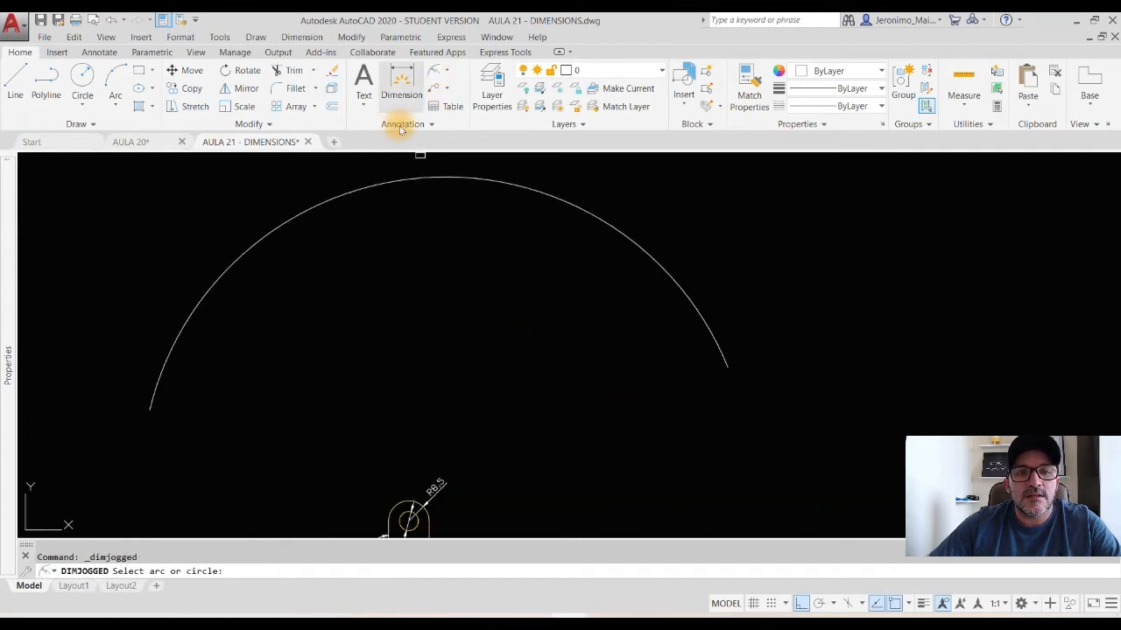
click(350, 188)
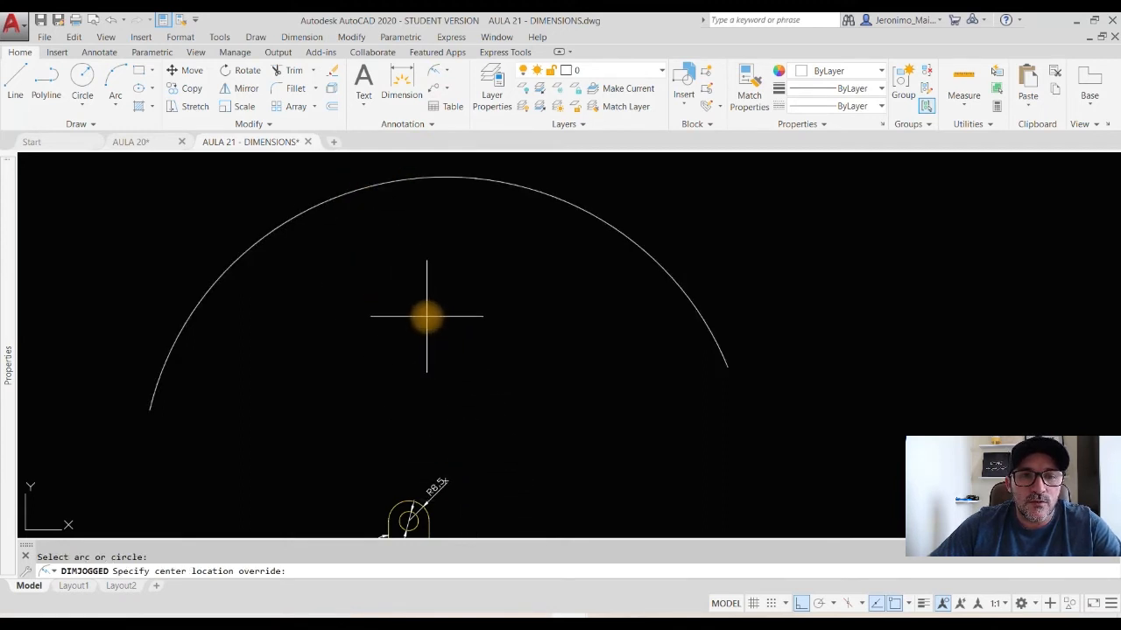
key(Escape)
Add a jogged radius dimension to the large arc, overriding its centre just above the plate and placing the jog nearer the arc's upper-left part.
key(Return)
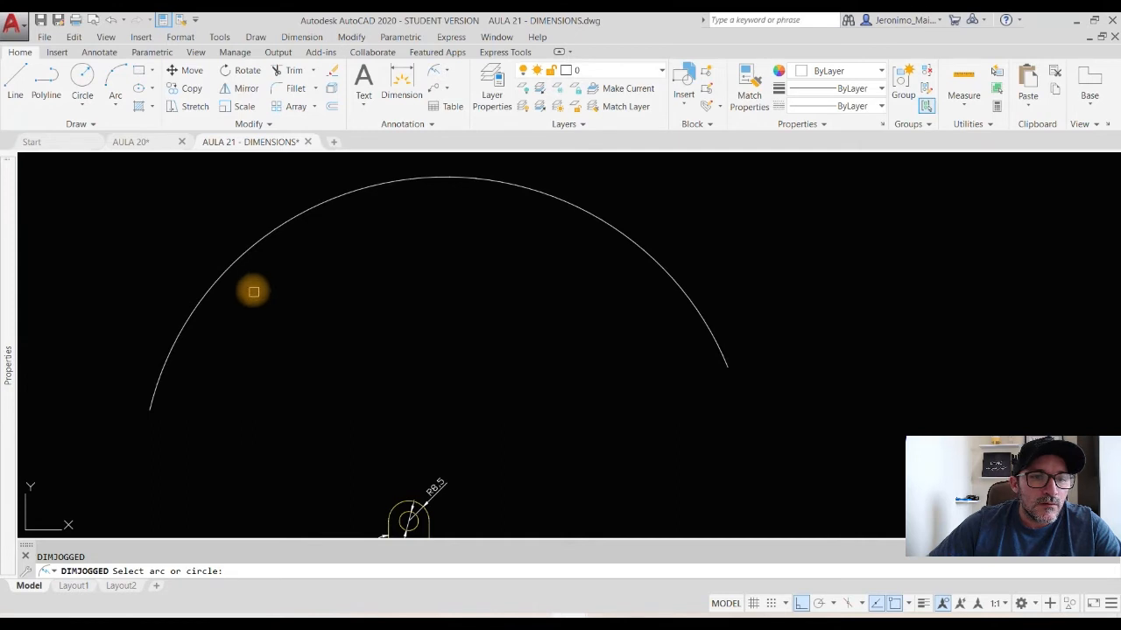
click(221, 267)
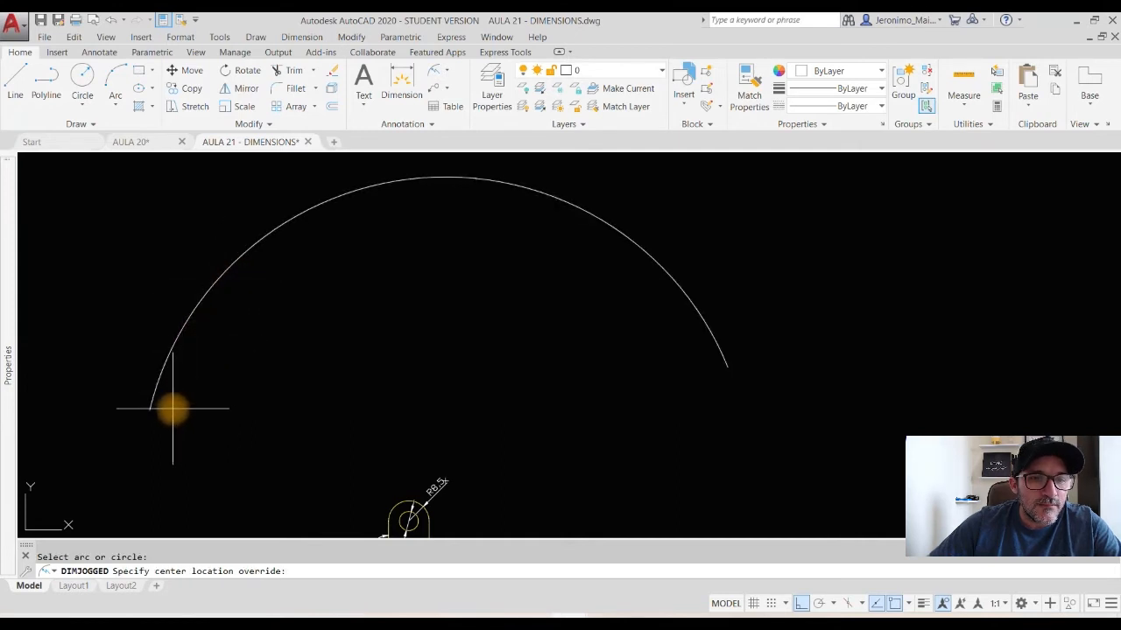
scroll(332, 300, down, 4)
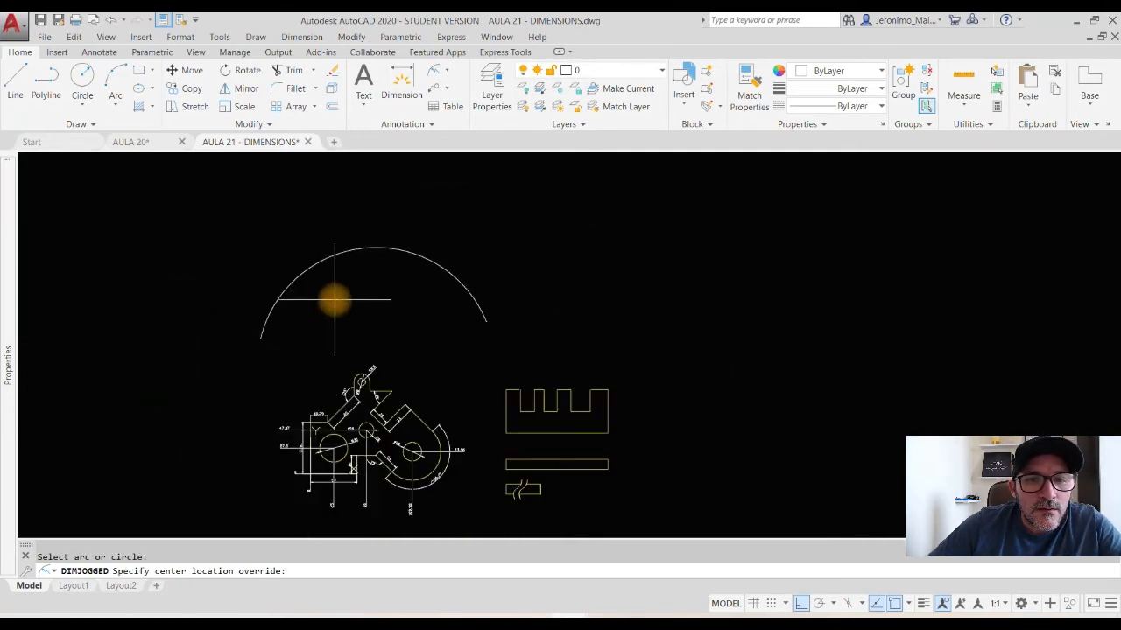
scroll(364, 376, up, 6)
scroll(432, 333, down, 2)
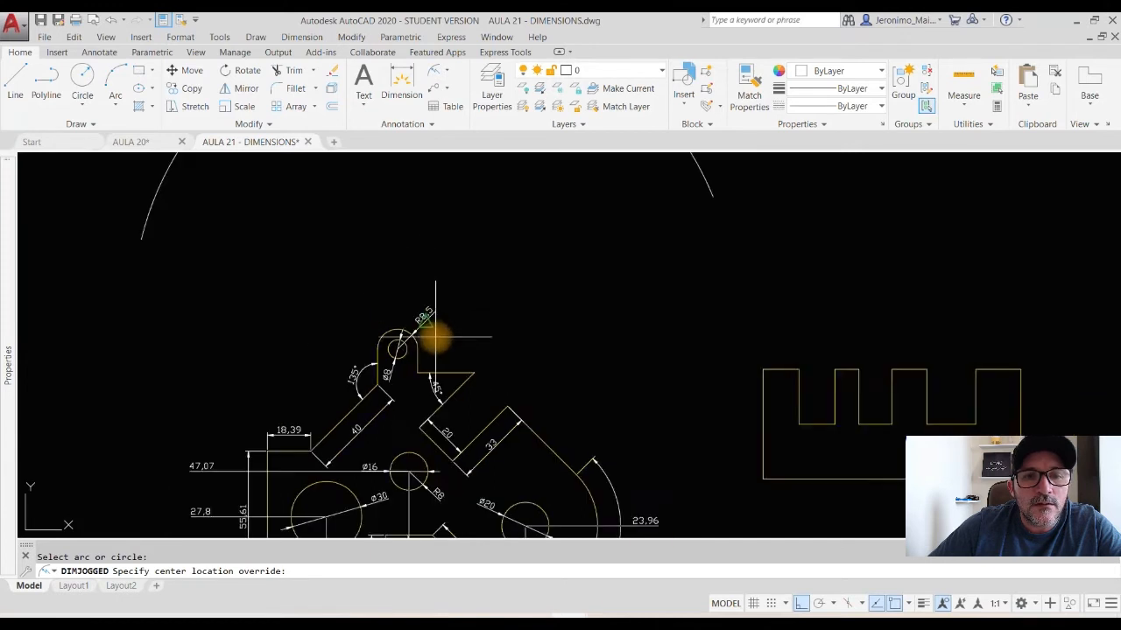
click(448, 247)
scroll(442, 271, down, 4)
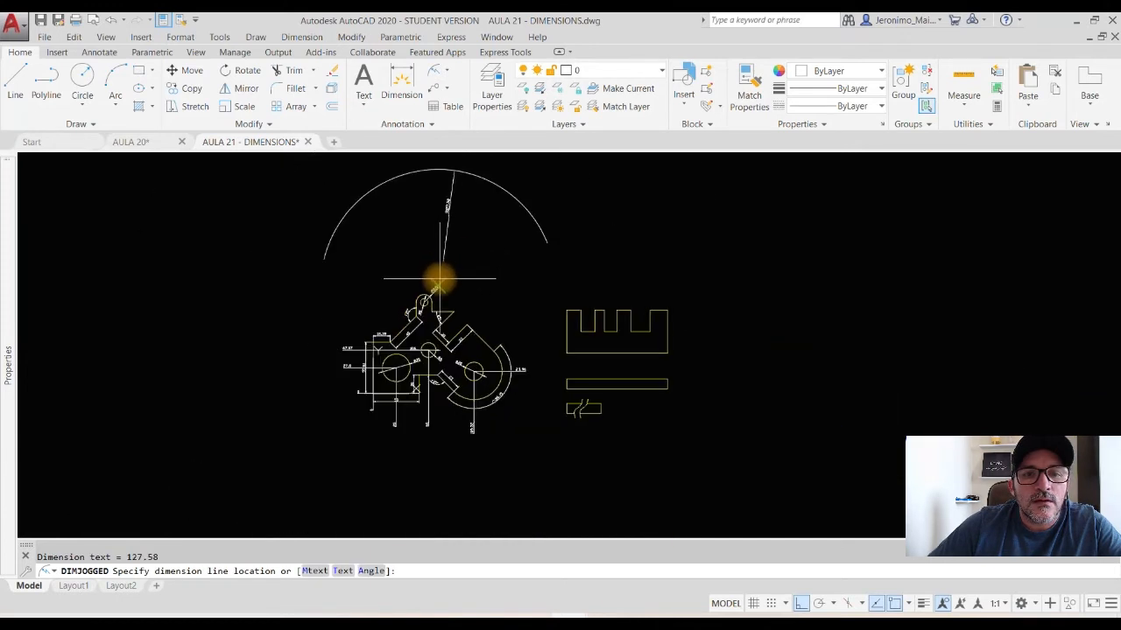
scroll(407, 222, up, 4)
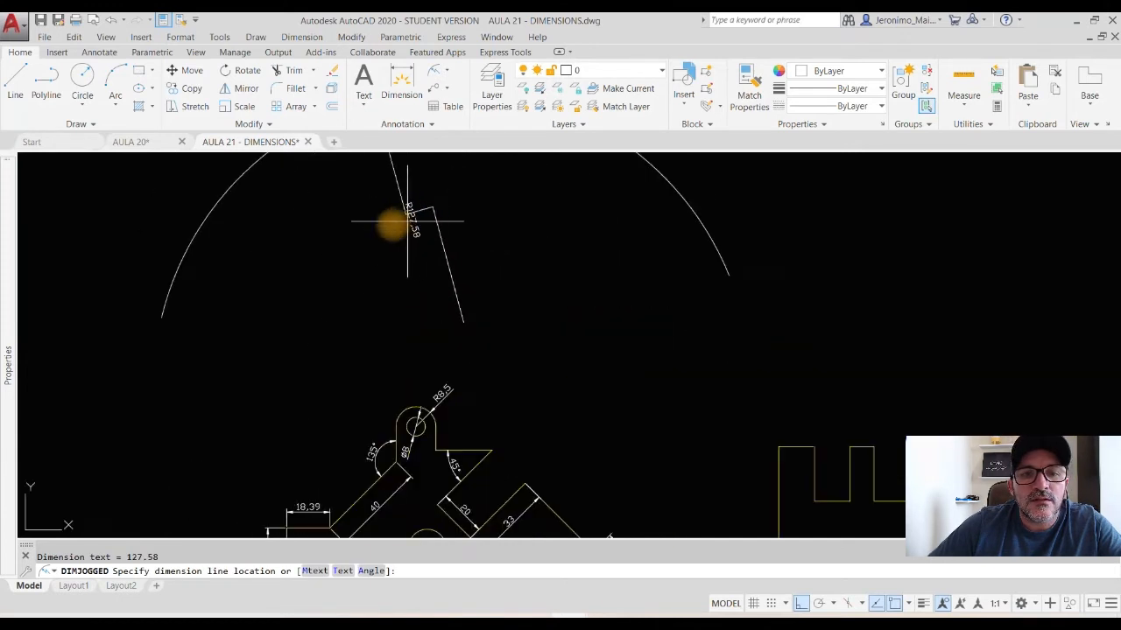
click(376, 283)
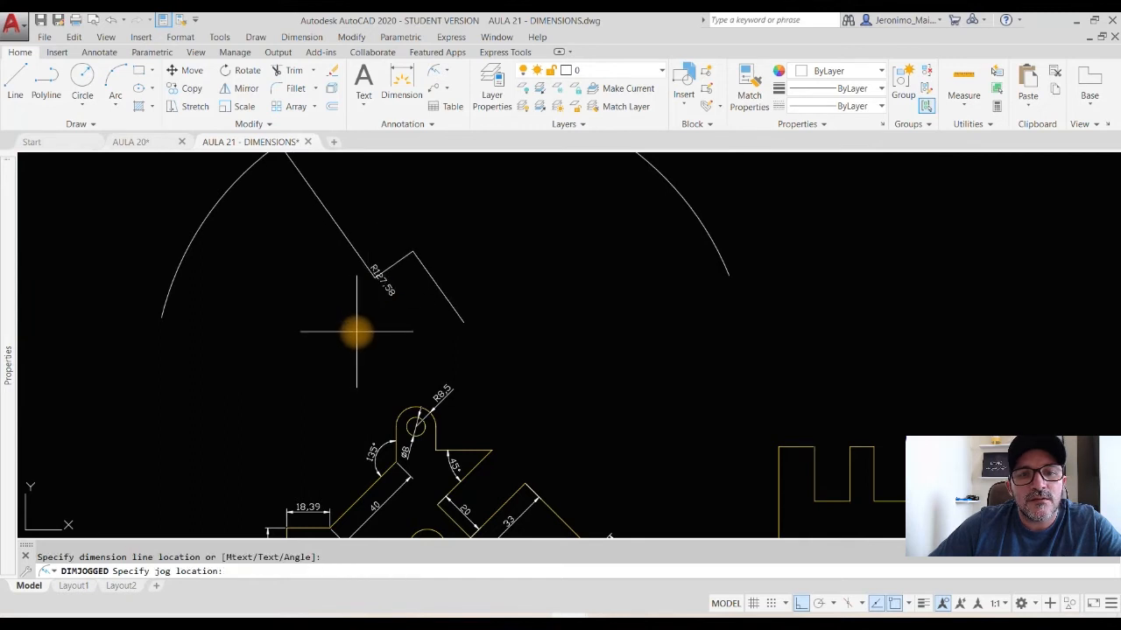
click(327, 228)
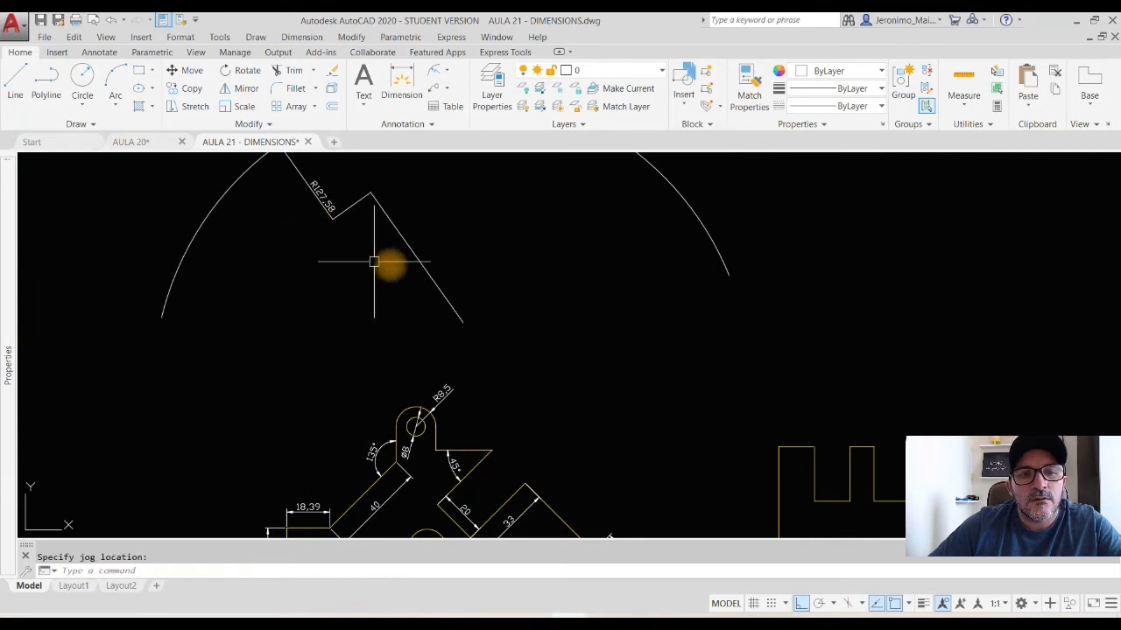
Examine the jogged radius dimension above the plate and compare its overridden centre with the large arc's true centre grip.
click(439, 282)
scroll(381, 364, down, 2)
scroll(366, 270, up, 4)
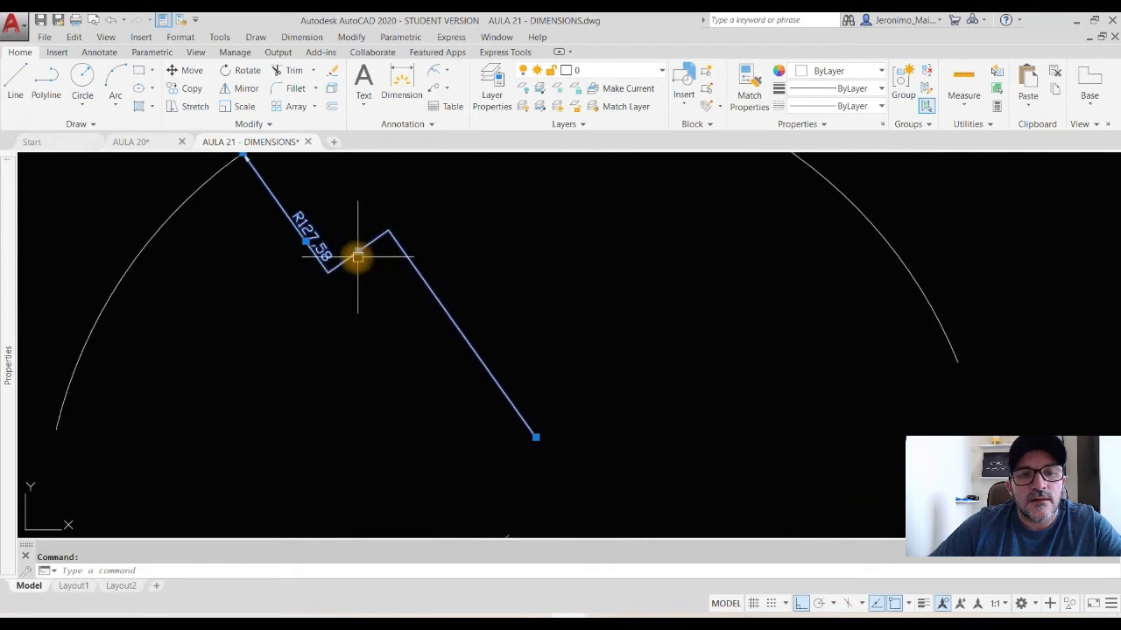
key(Escape)
scroll(391, 337, down, 3)
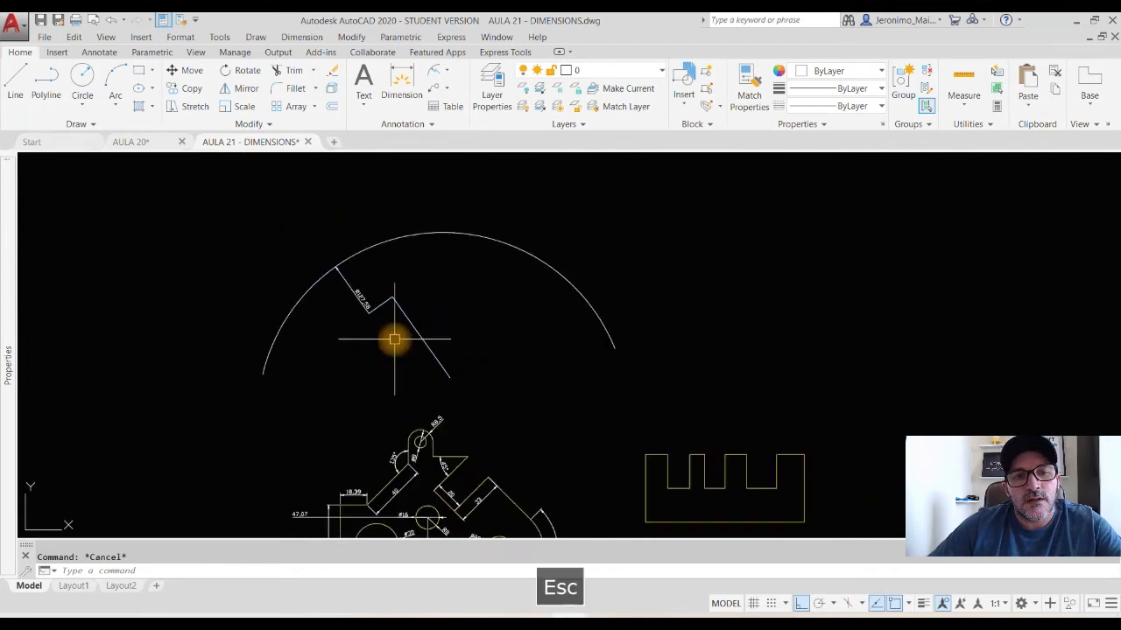
click(555, 275)
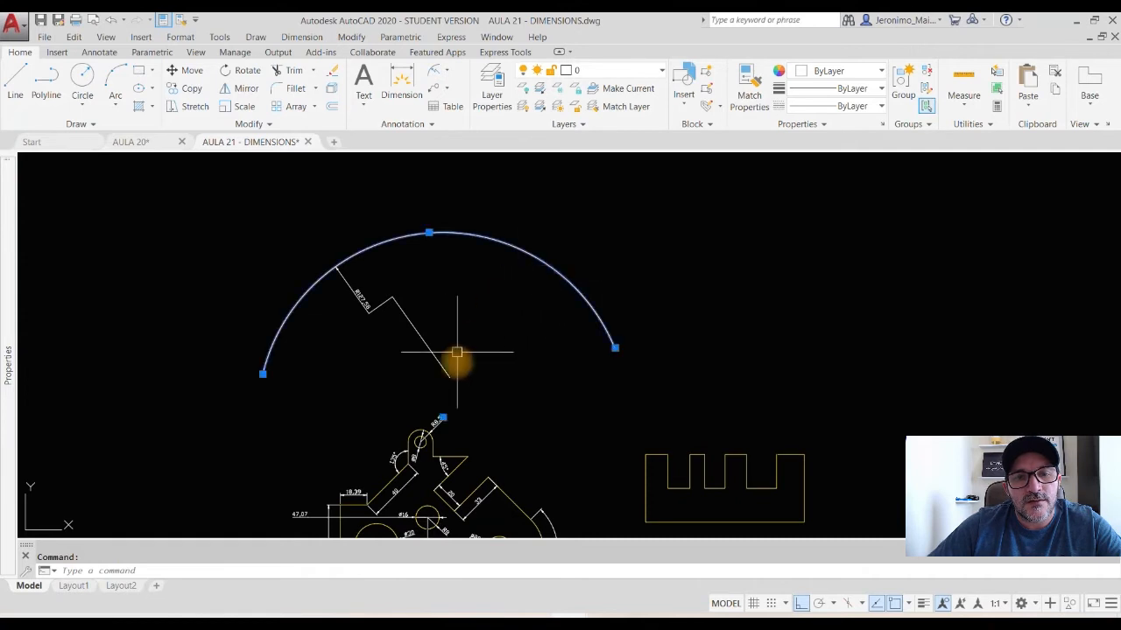
click(443, 418)
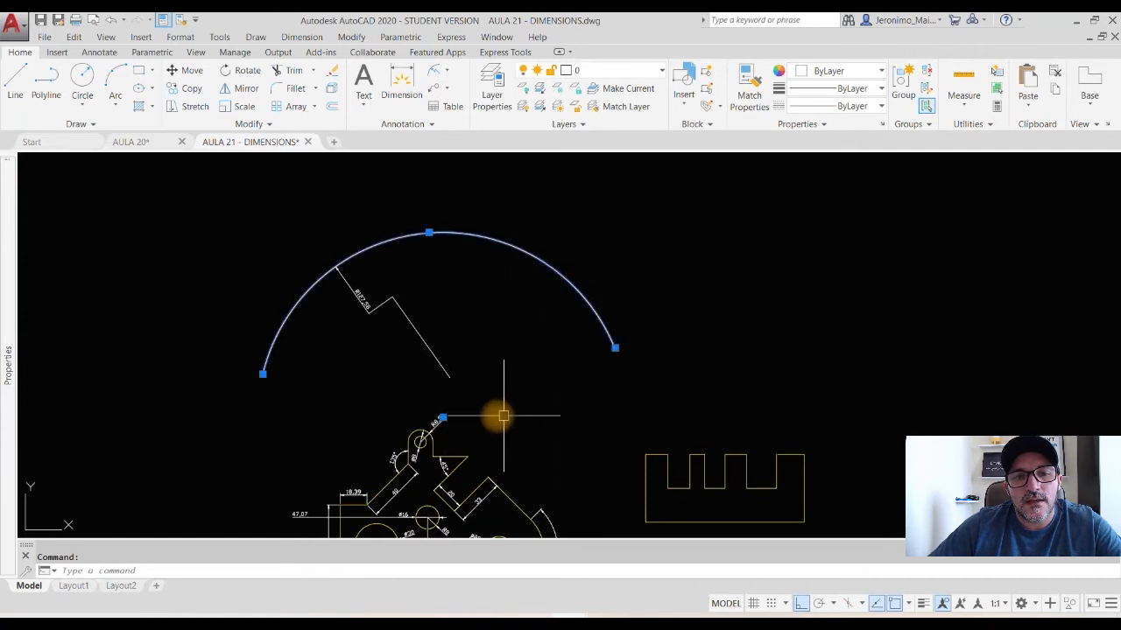
key(Escape)
Replace the large arc's jogged dimension with a shorter one, overriding its centre just inside the arc's upper-left part.
click(412, 354)
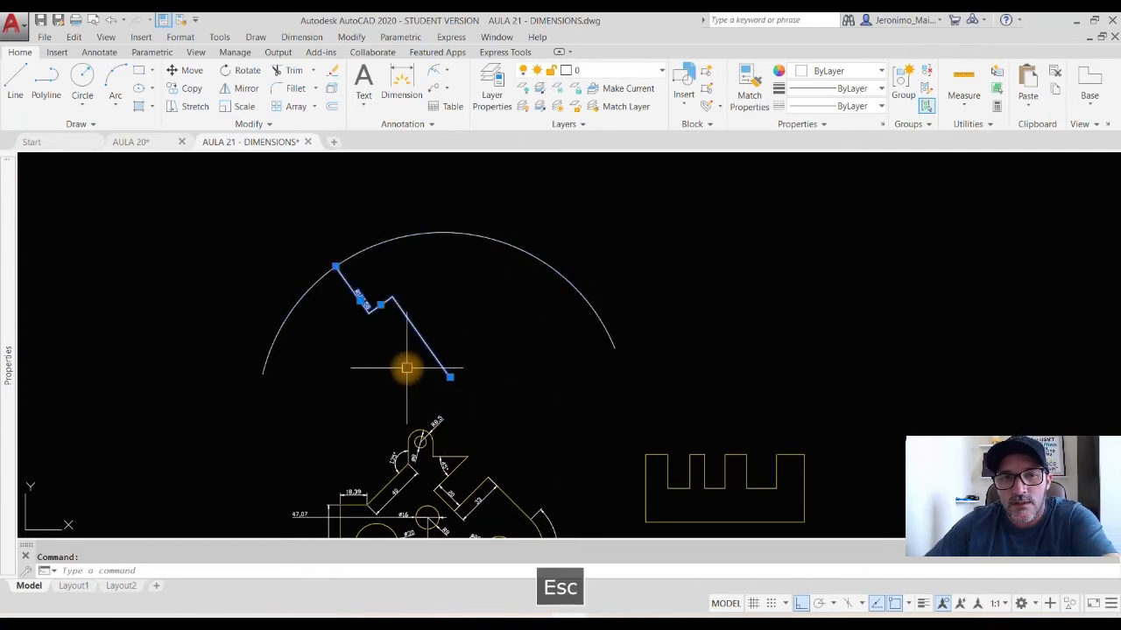
key(Delete)
click(435, 70)
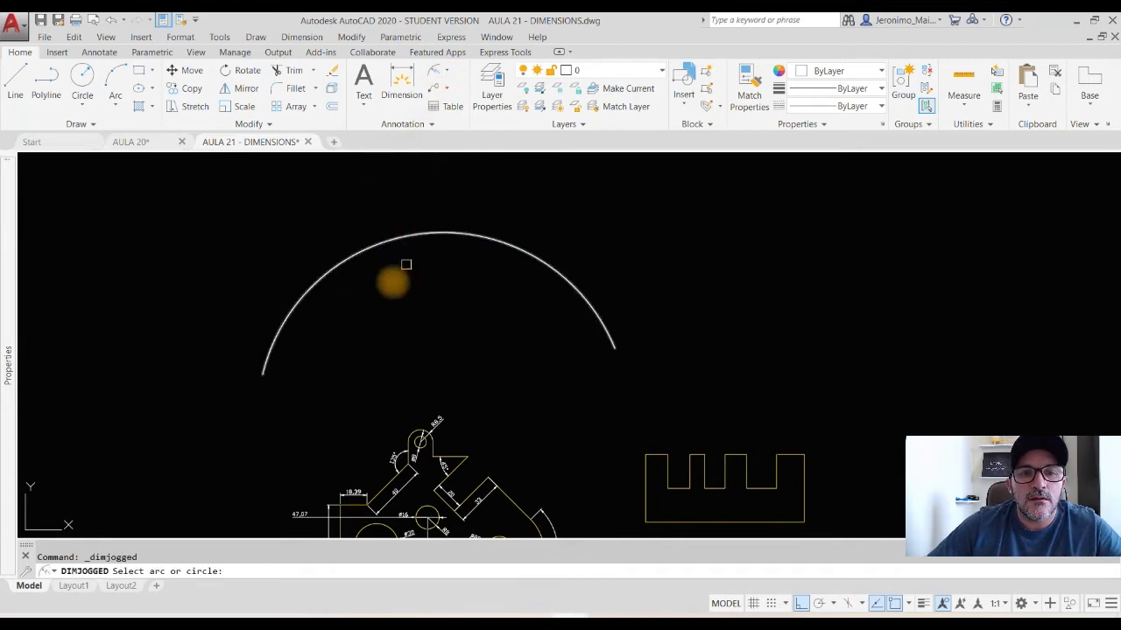
click(368, 259)
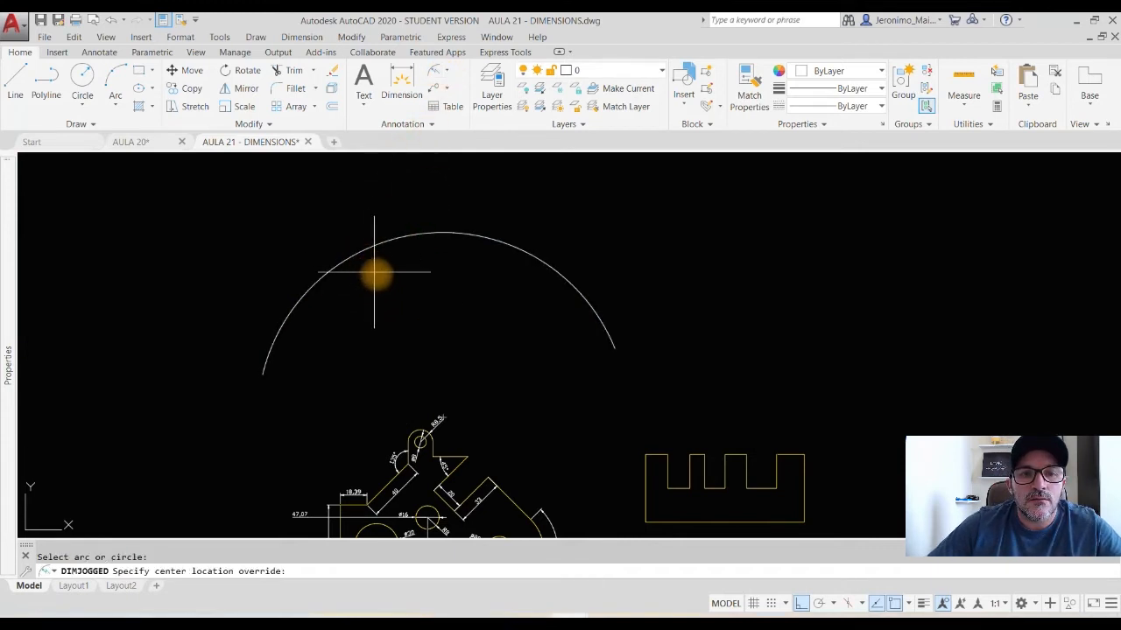
click(391, 289)
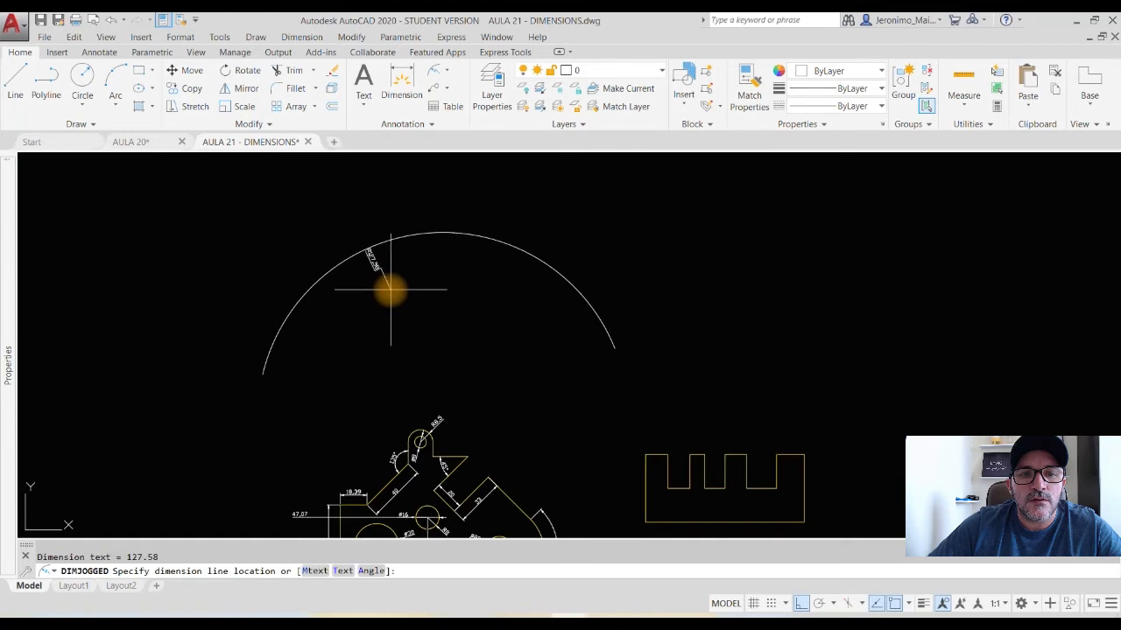
scroll(382, 263, up, 3)
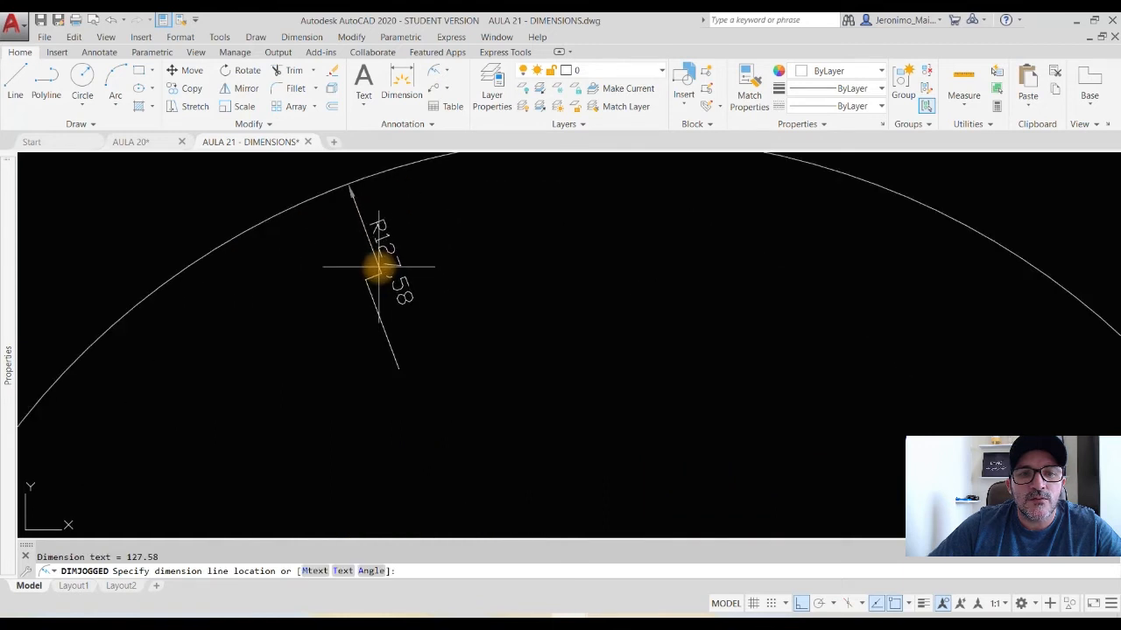
click(378, 267)
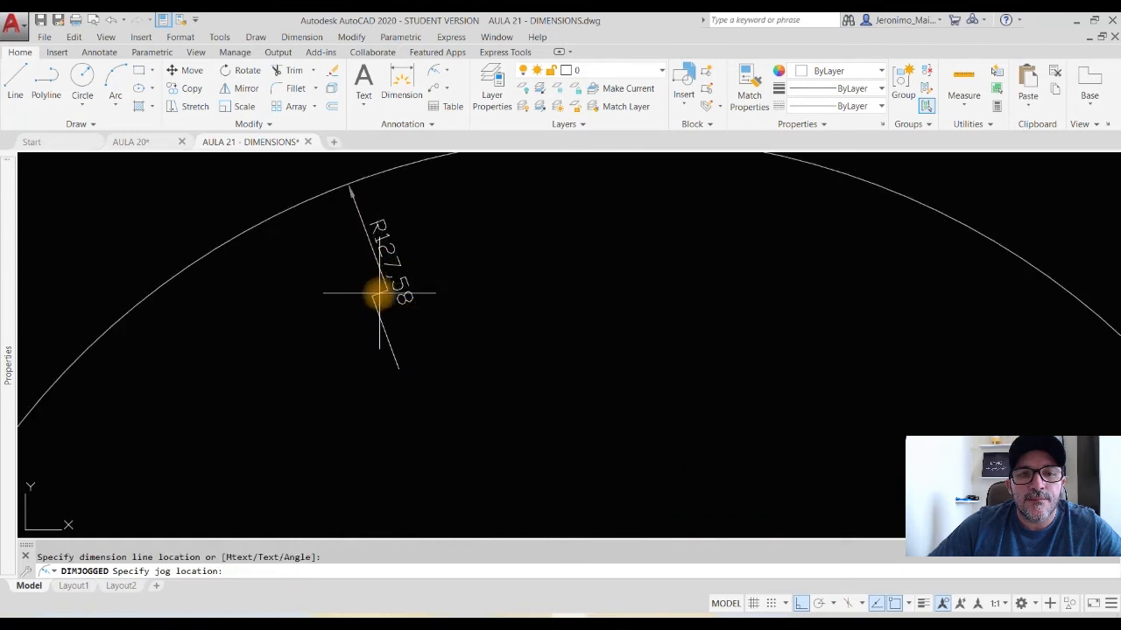
scroll(362, 223, down, 3)
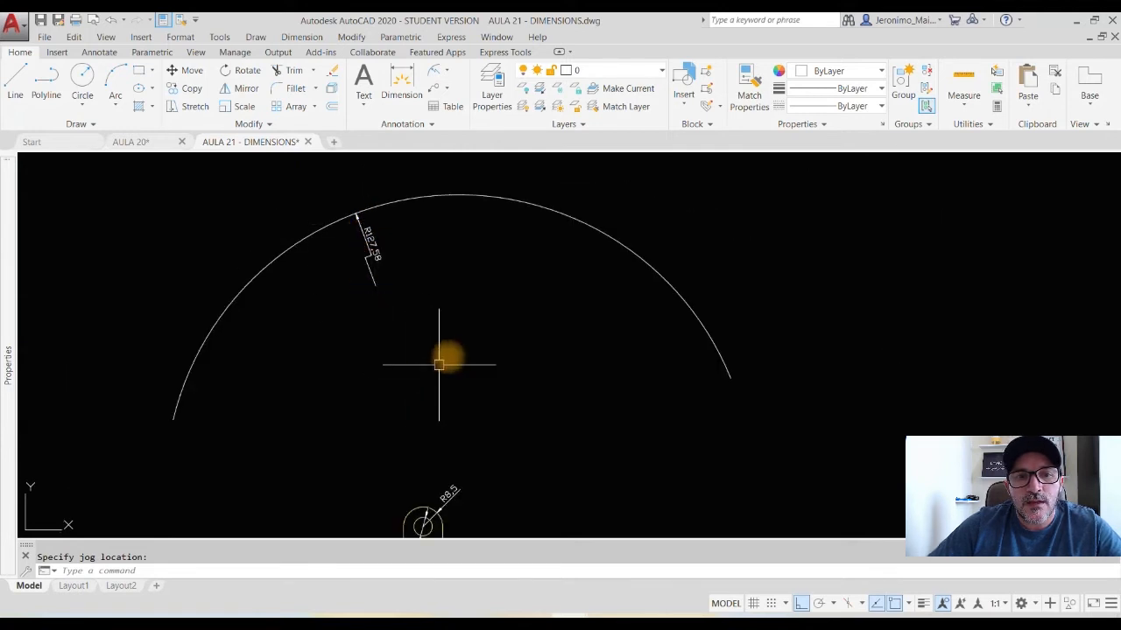
Erase the large arc above the plate together with its jogged dimension.
click(515, 200)
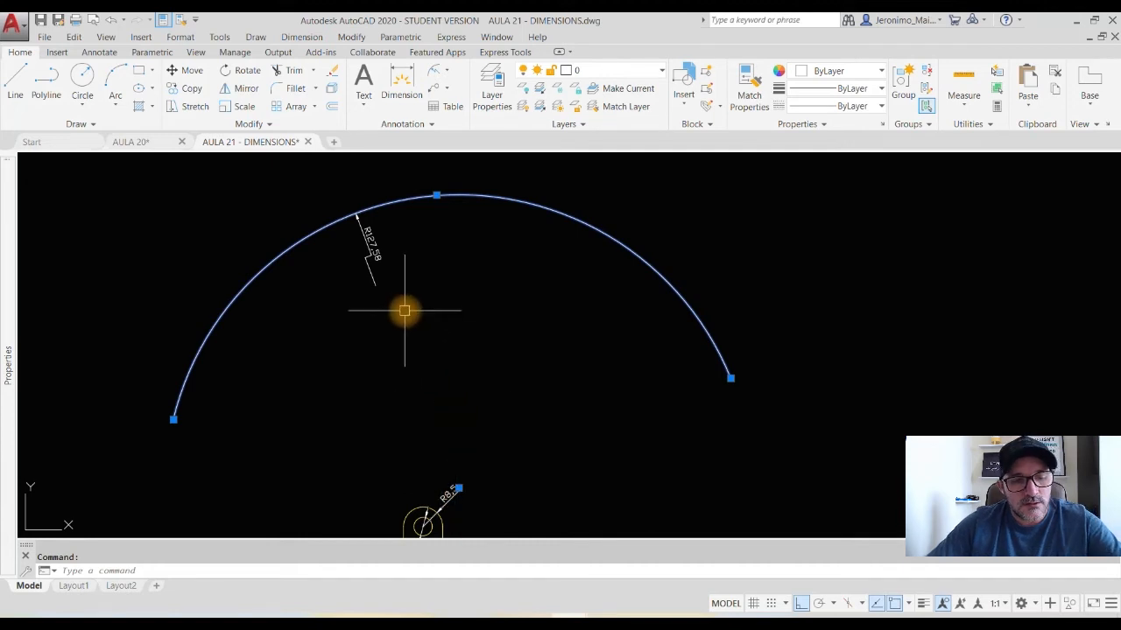
key(Escape)
click(400, 277)
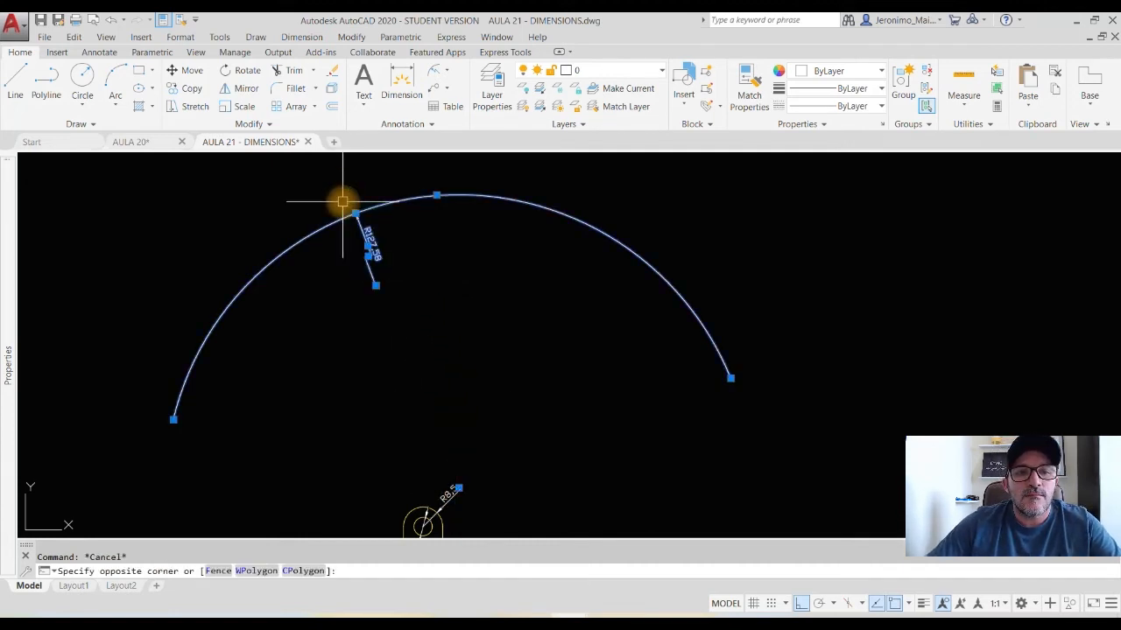
click(342, 201)
key(Delete)
Add a jogged radius dimension to the plate's large rounded end, overriding its centre between the arc and the Ø20 circle.
scroll(393, 254, down, 5)
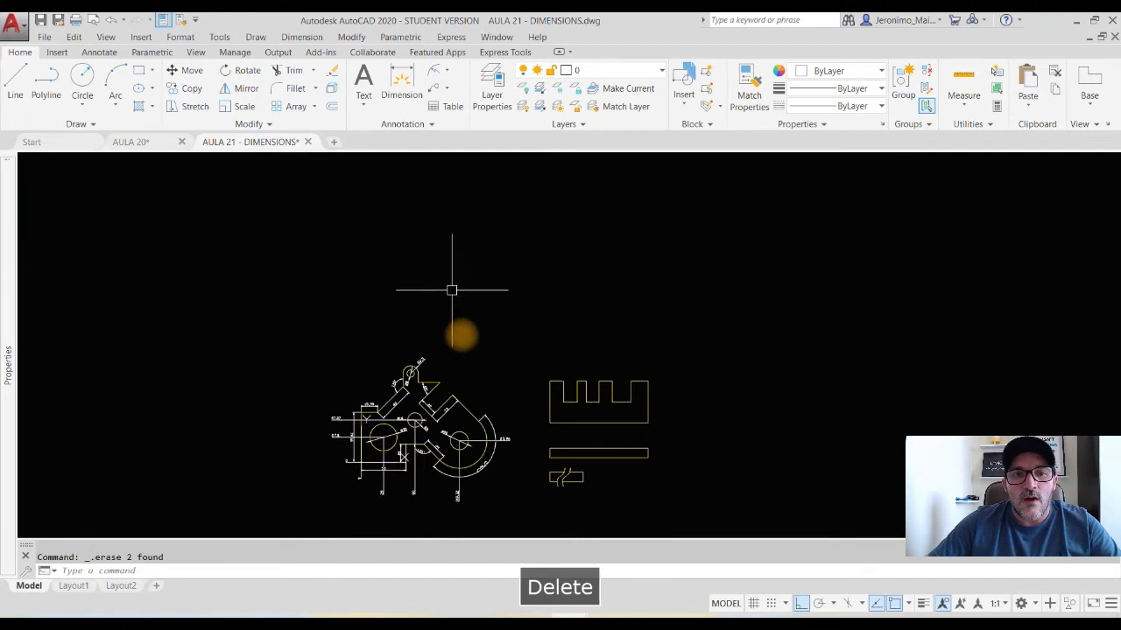
scroll(443, 460, up, 6)
scroll(562, 358, up, 2)
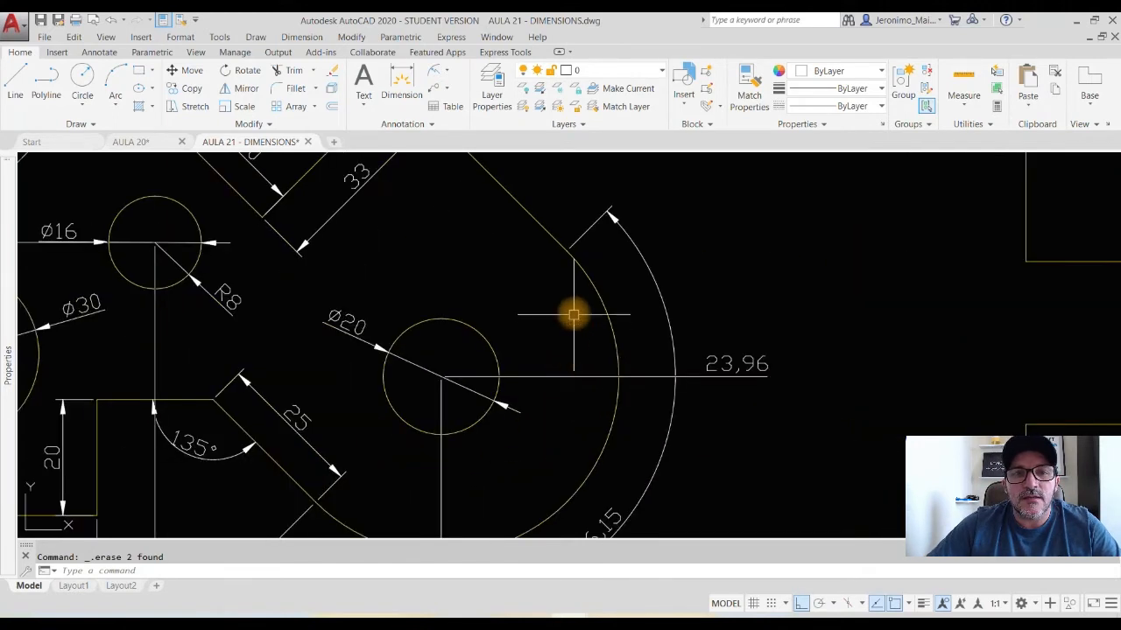
click(430, 73)
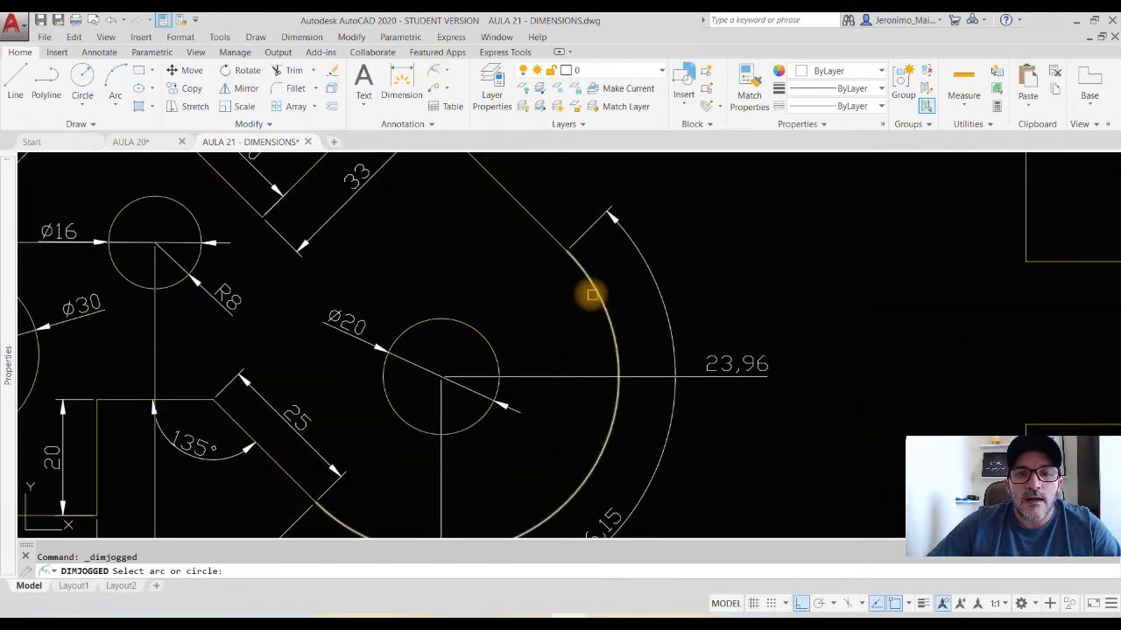
click(591, 282)
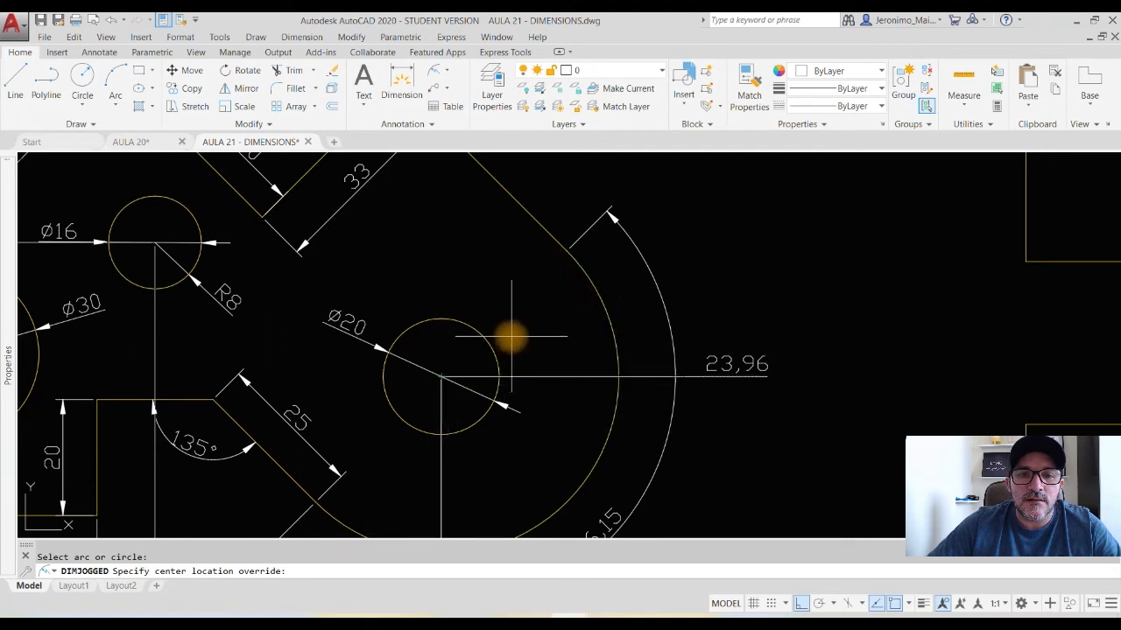
click(512, 335)
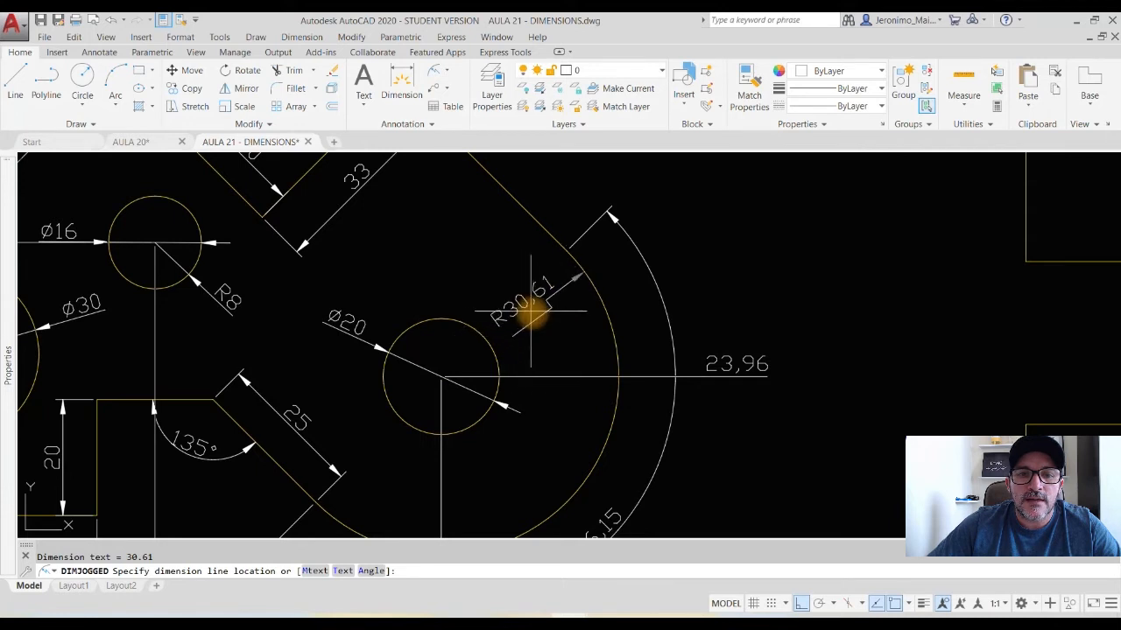
click(534, 311)
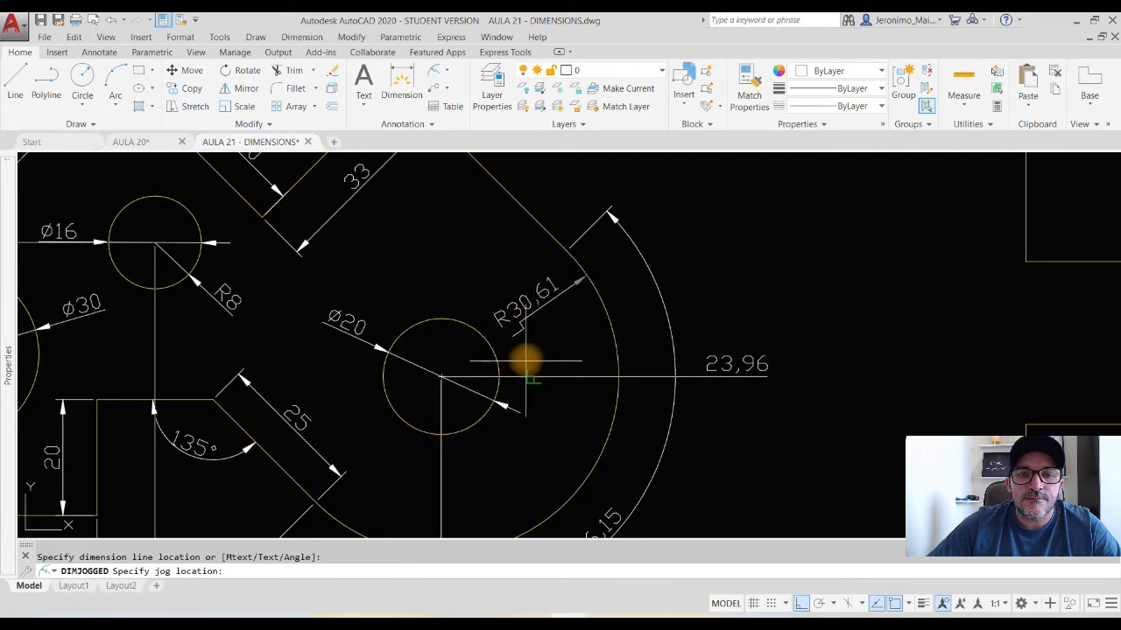
click(536, 321)
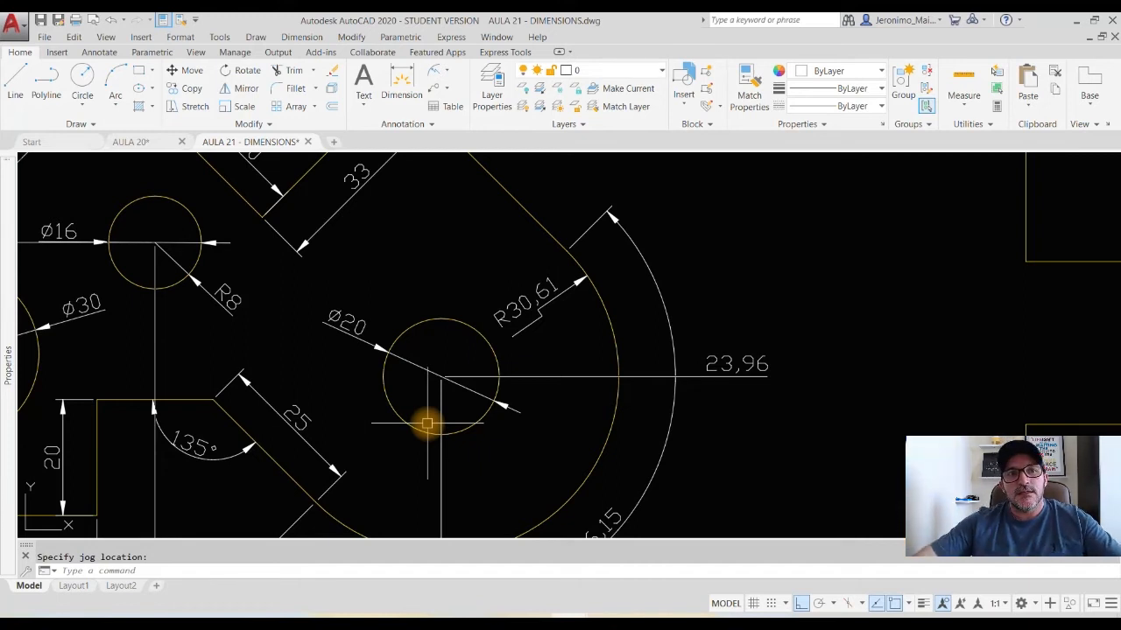
Try a plain radius dimension on the lower-right part of the plate's large rounded end.
click(447, 78)
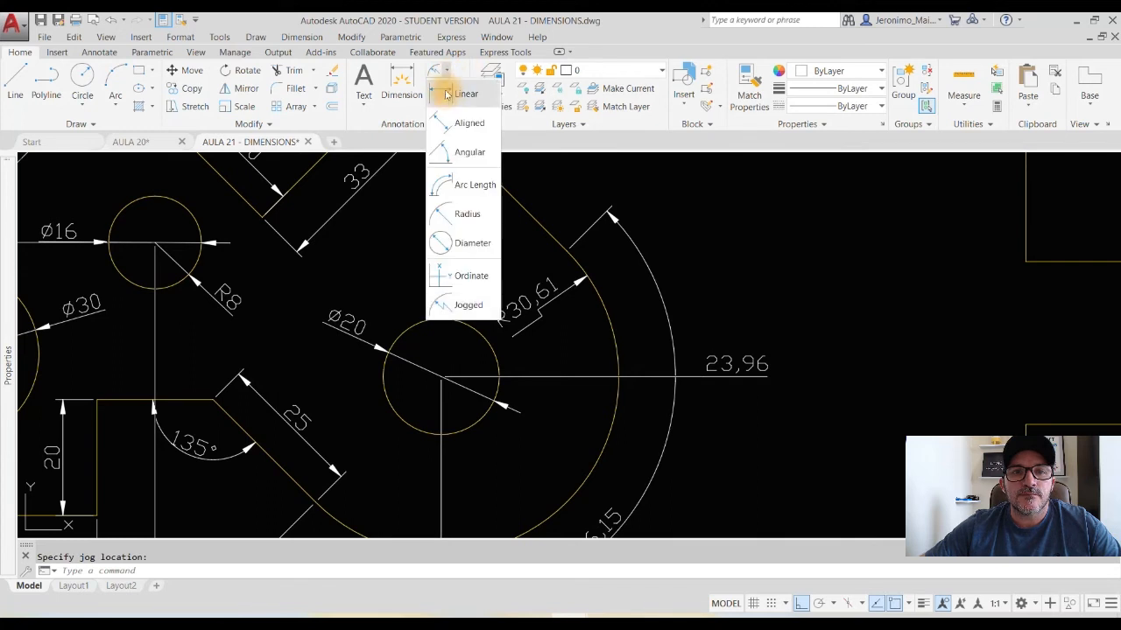
click(462, 219)
click(600, 445)
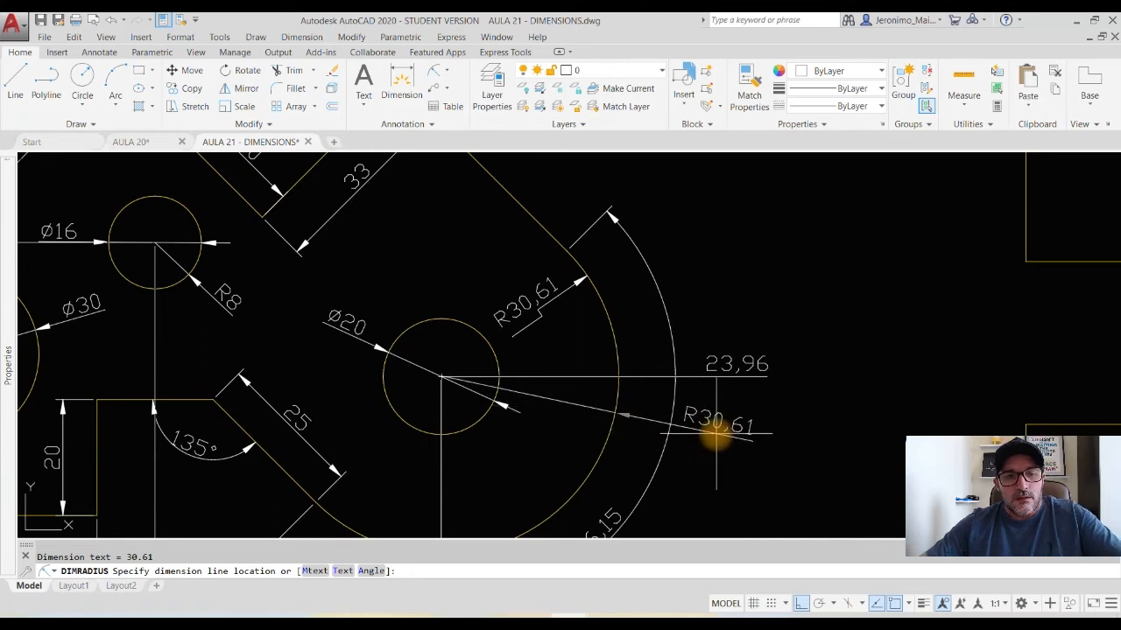
key(Escape)
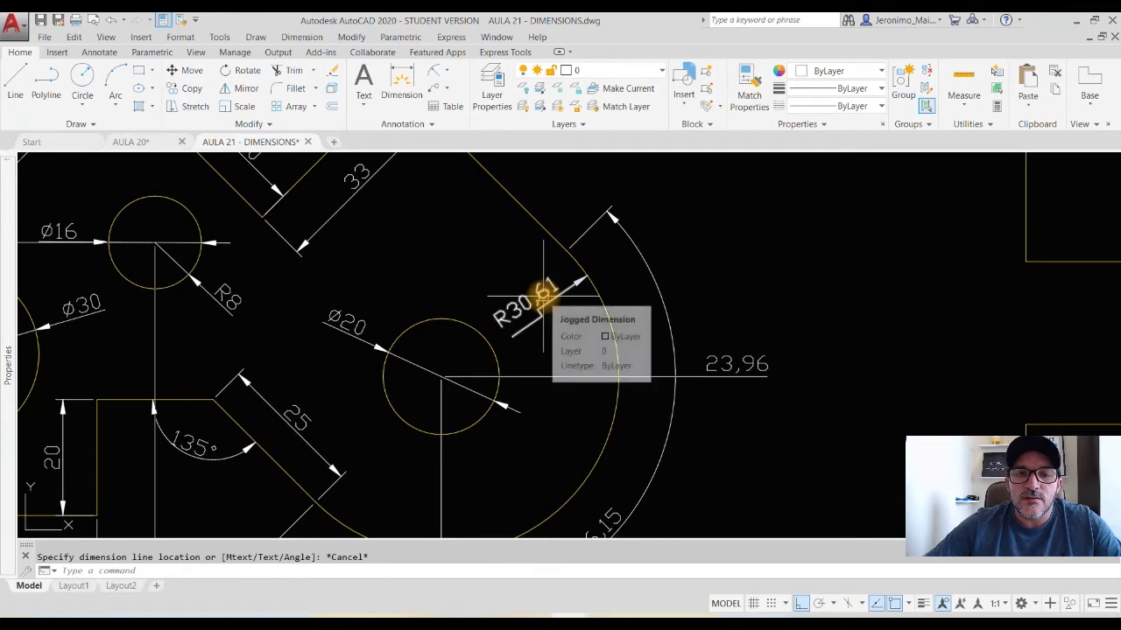
scroll(542, 298, down, 4)
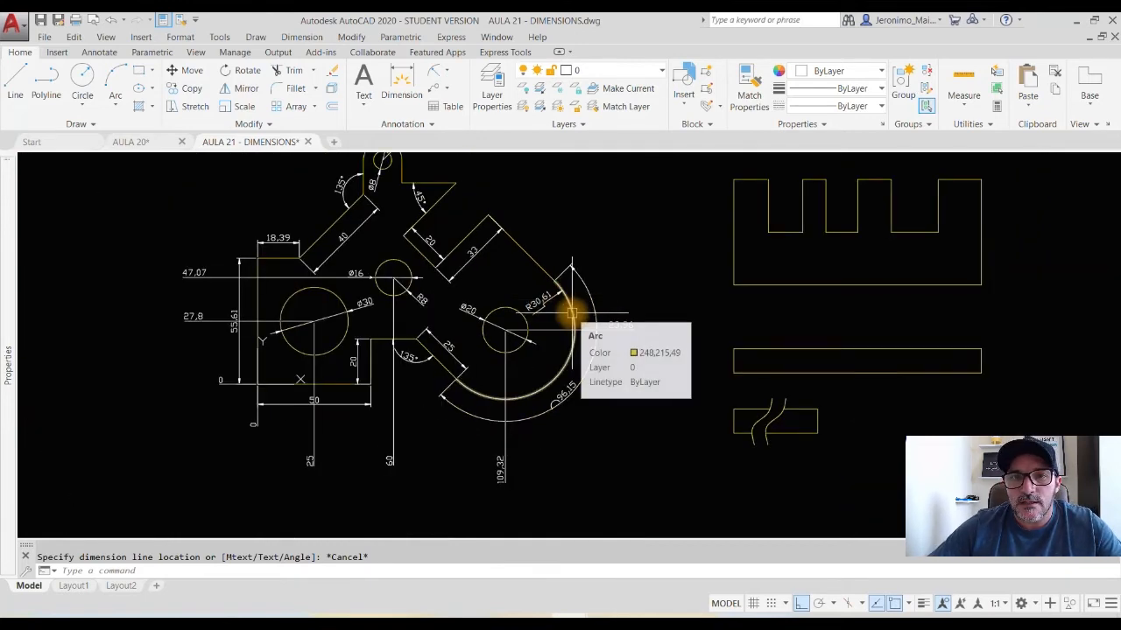
middle_drag(552, 343, 687, 403)
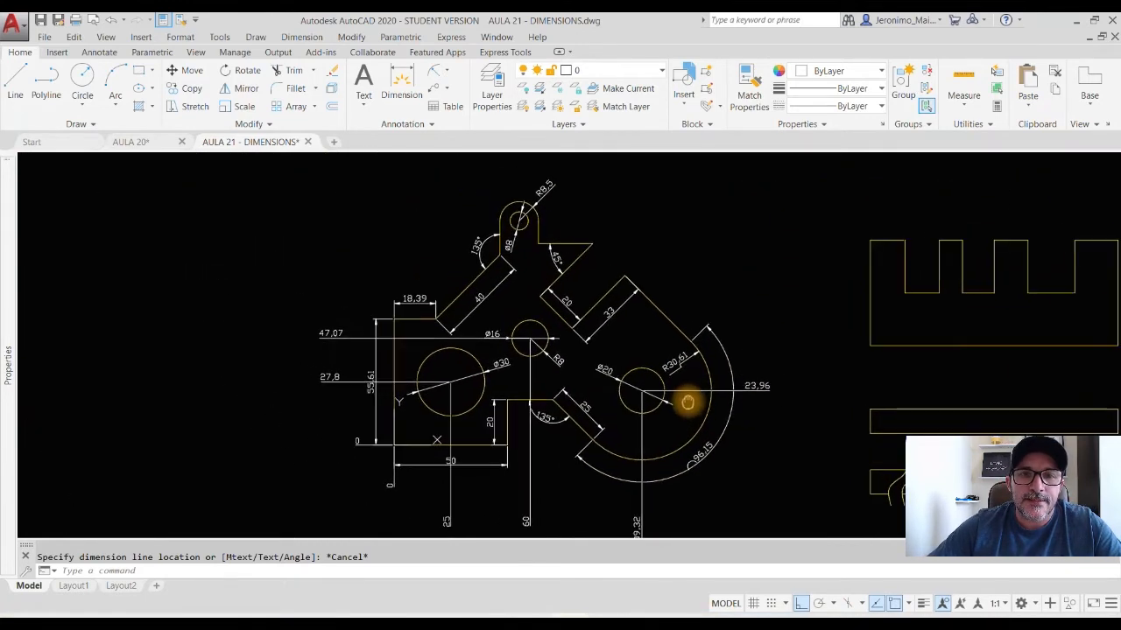
click(451, 73)
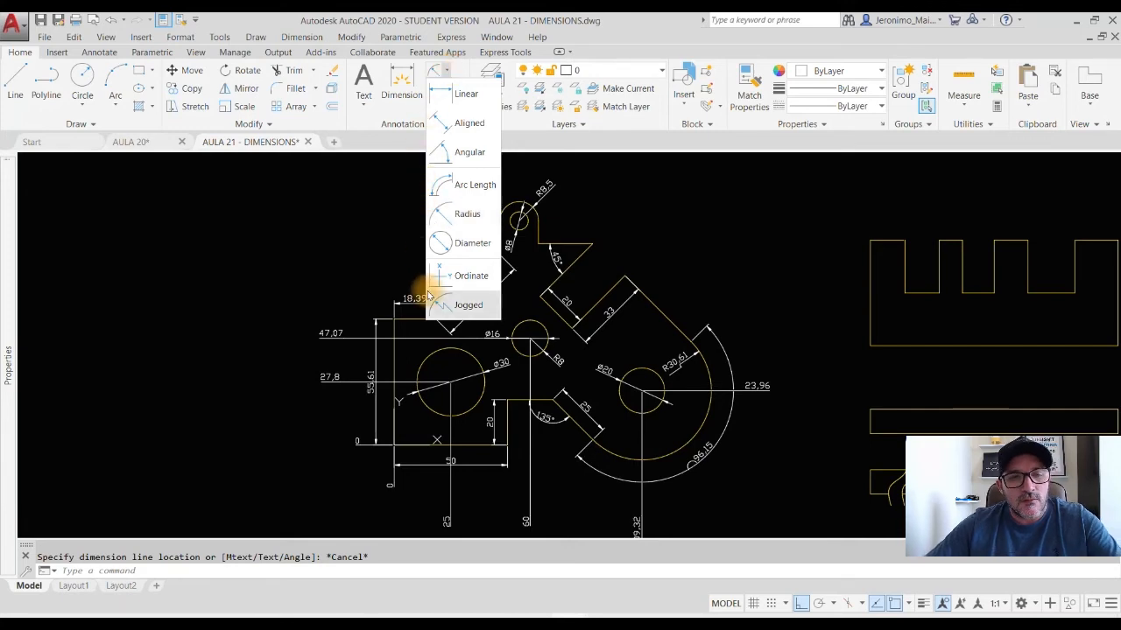
key(Escape)
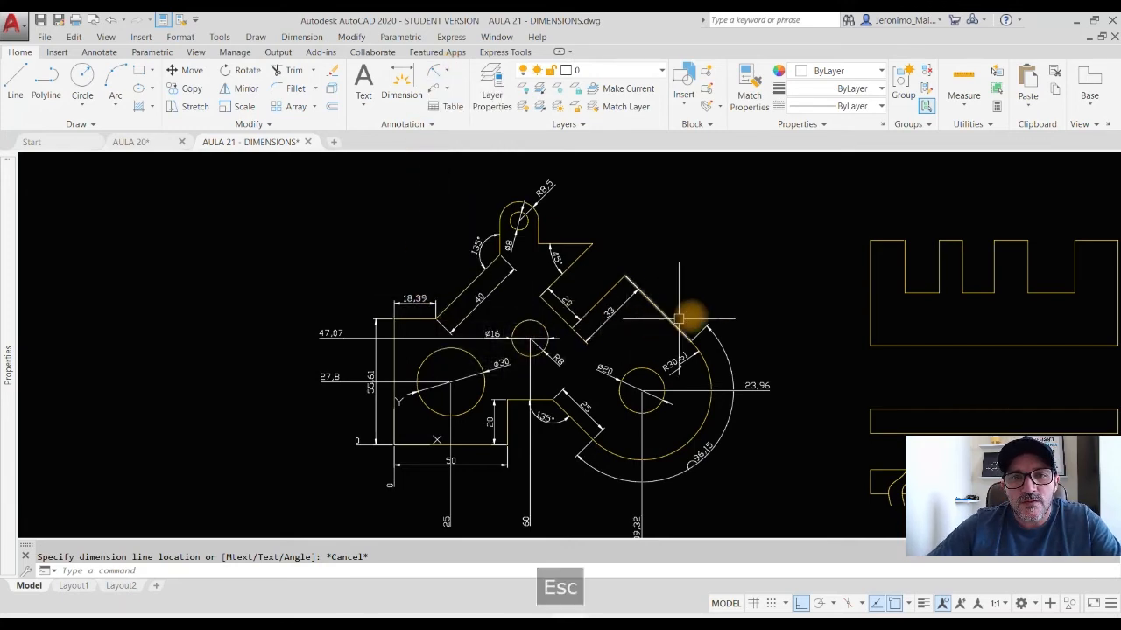
mouse_move(740, 318)
middle_down()
mouse_move(567, 294)
mouse_move(467, 300)
mouse_move(504, 310)
middle_up()
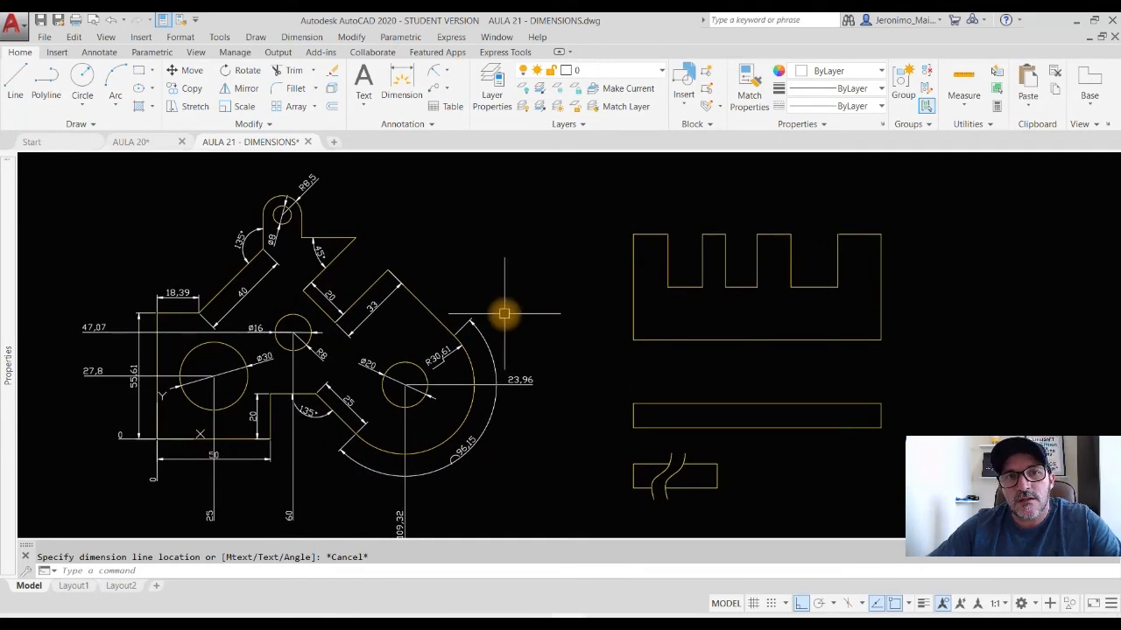
click(402, 84)
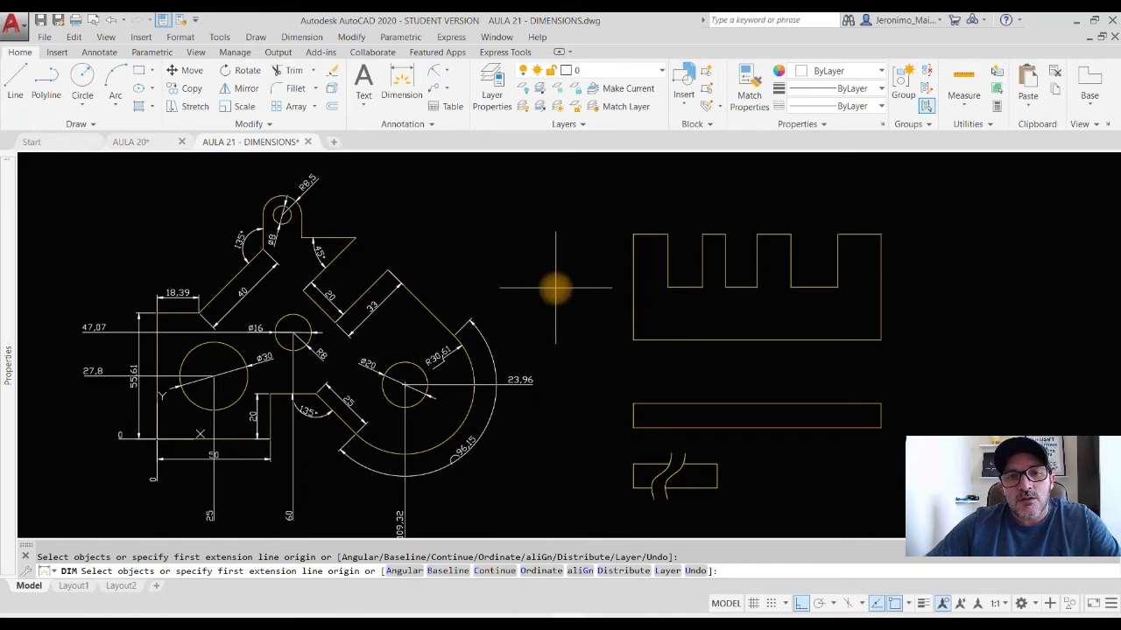
key(Escape)
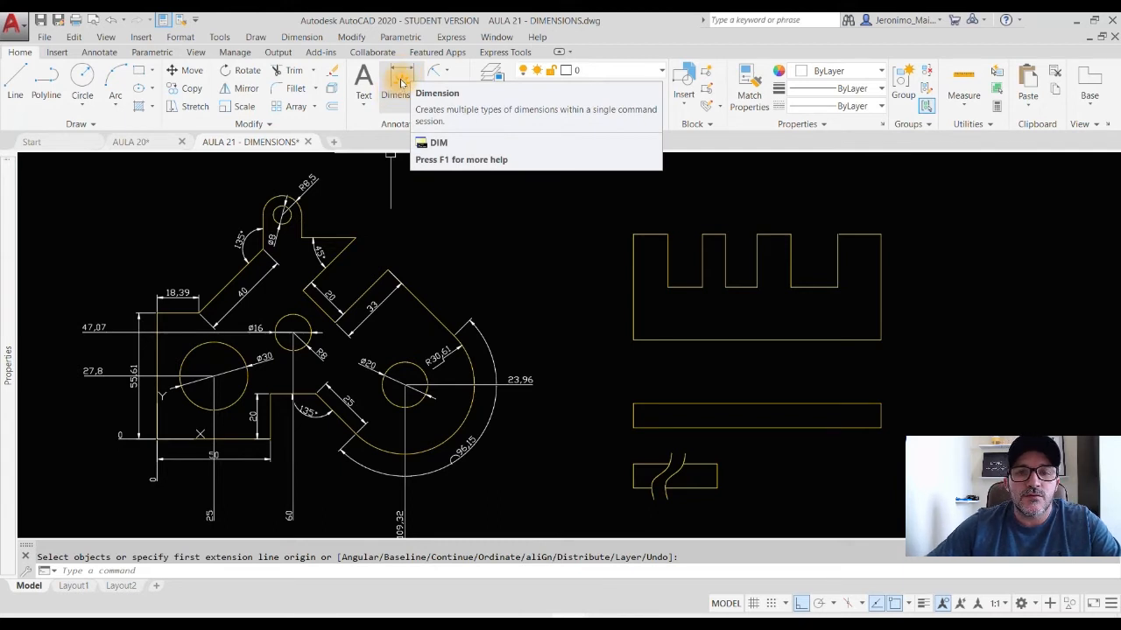
Copy the comb-shaped profile beside the plate straight up, placing the duplicate directly above the original.
middle_drag(583, 230, 421, 315)
scroll(566, 320, up, 2)
scroll(566, 320, up, 2)
mouse_move(583, 393)
middle_down()
mouse_move(520, 240)
mouse_move(551, 270)
middle_up()
mouse_move(447, 406)
middle_down()
mouse_move(516, 435)
mouse_move(520, 450)
middle_up()
scroll(491, 389, down, 1)
mouse_move(540, 412)
middle_down()
mouse_move(790, 380)
mouse_move(790, 394)
mouse_move(544, 404)
mouse_move(363, 435)
middle_up()
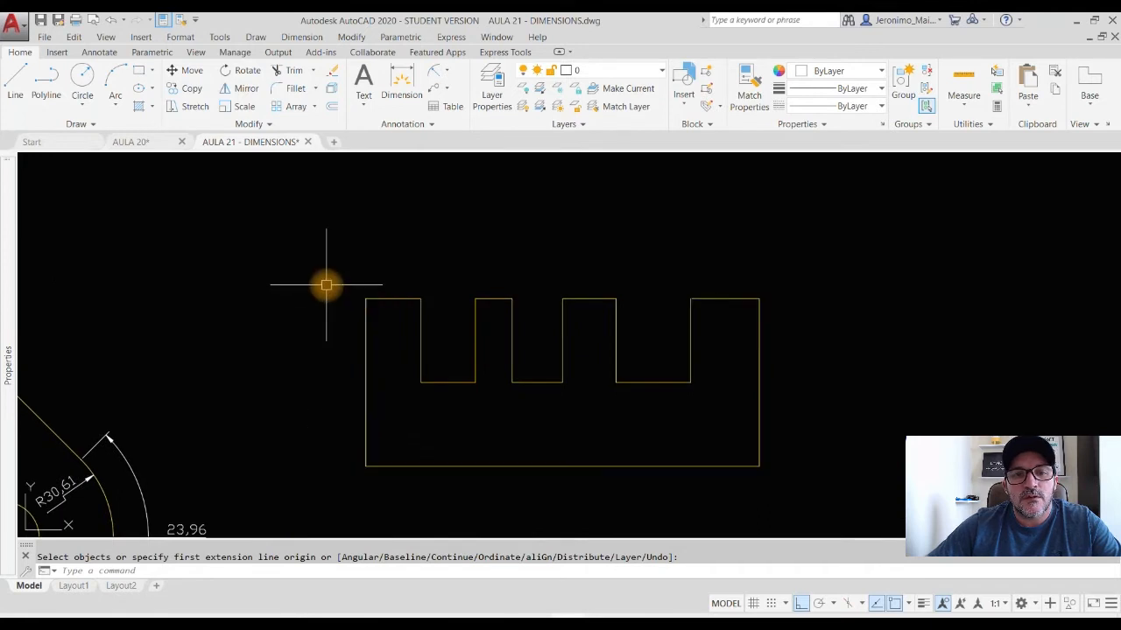
scroll(447, 330, down, 3)
click(187, 88)
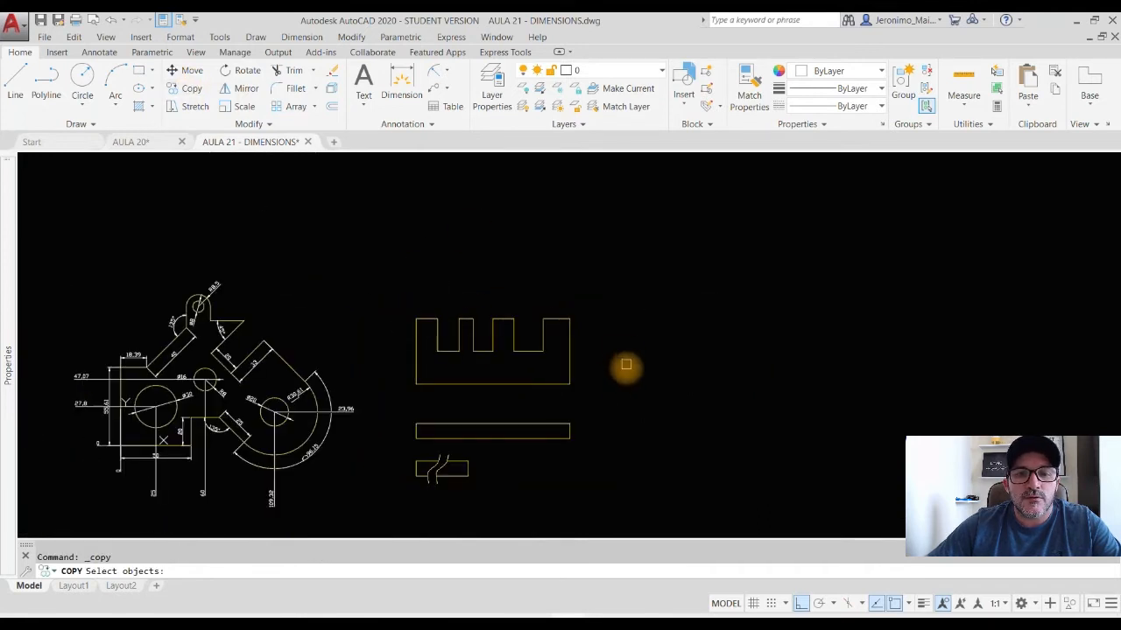
click(412, 262)
key(Return)
click(693, 398)
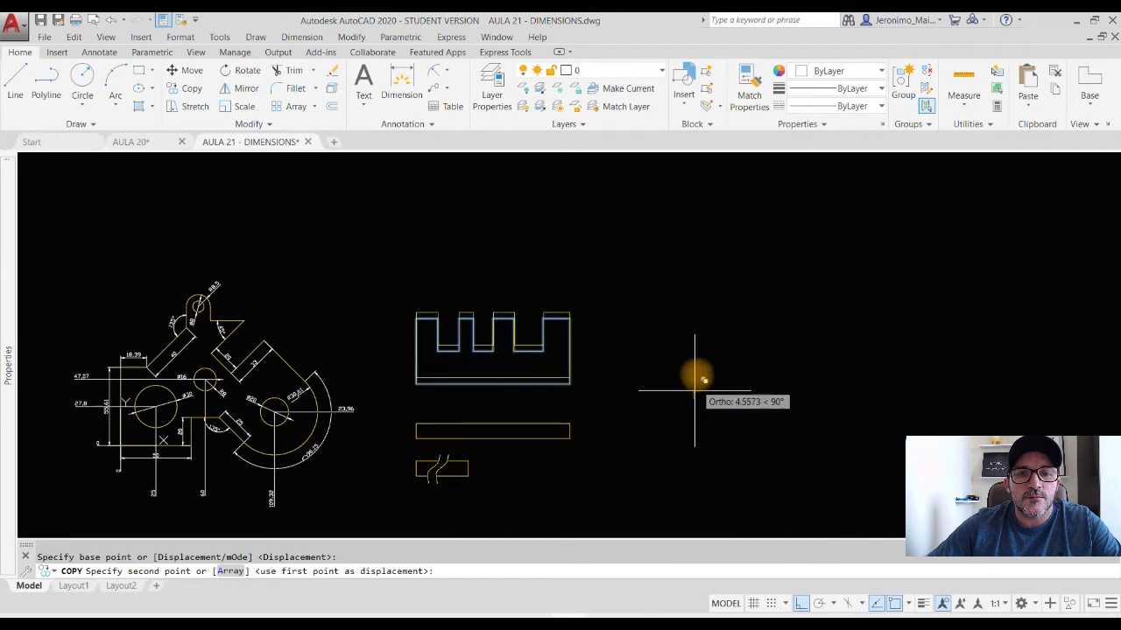
click(670, 283)
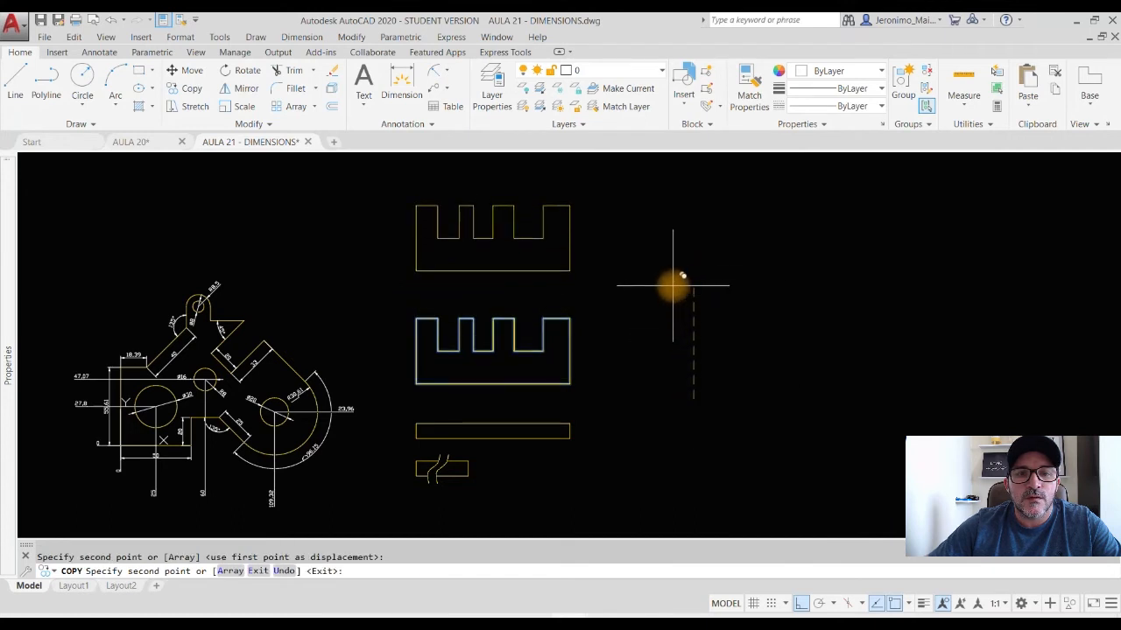
key(Escape)
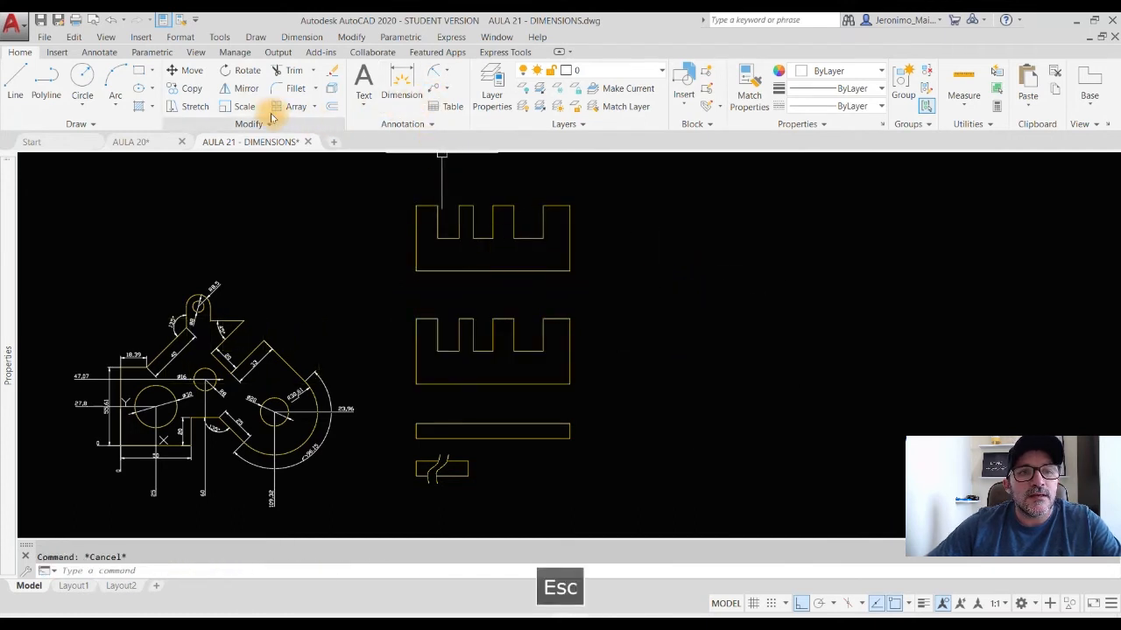
Add a linear dimension across the top of the first tooth of the lower comb profile, placing it above the tooth.
click(446, 71)
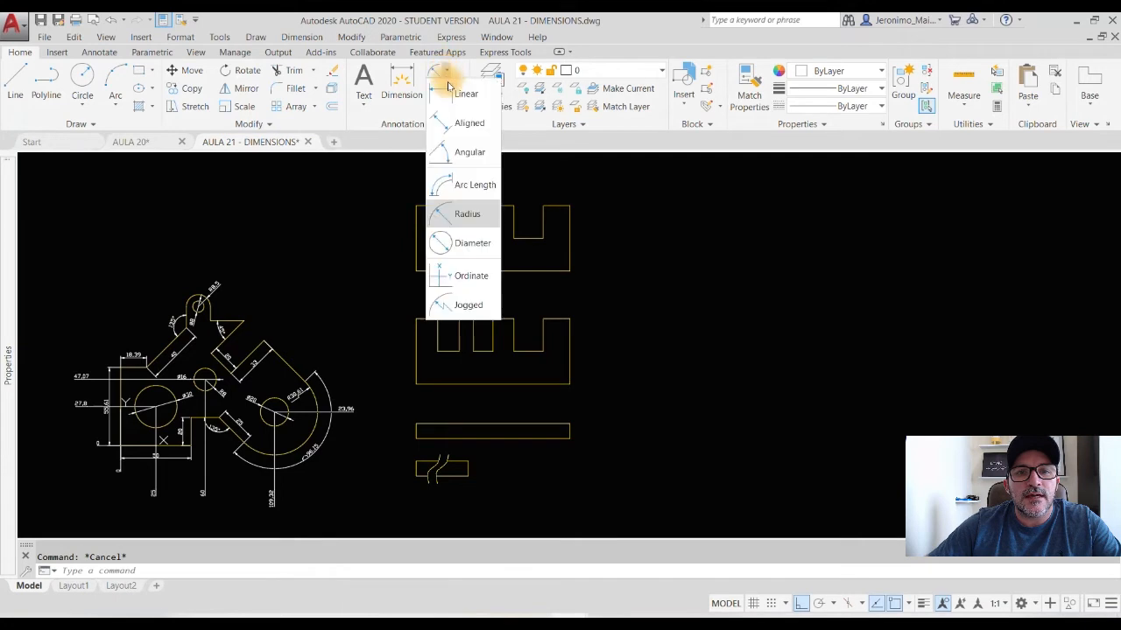
click(462, 94)
scroll(433, 364, up, 4)
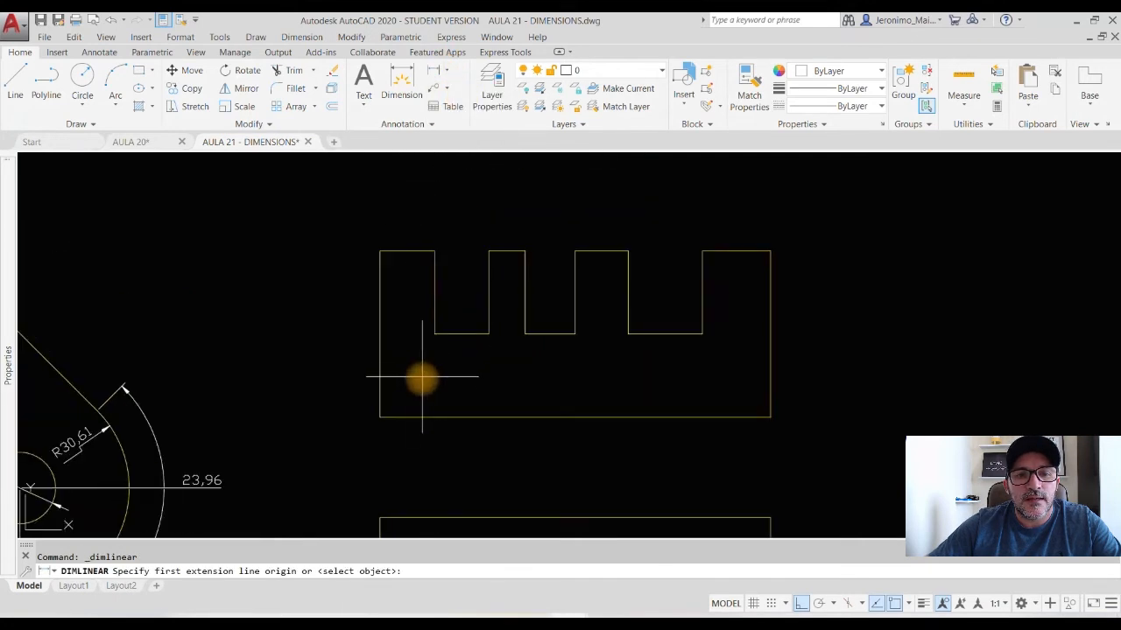
click(380, 251)
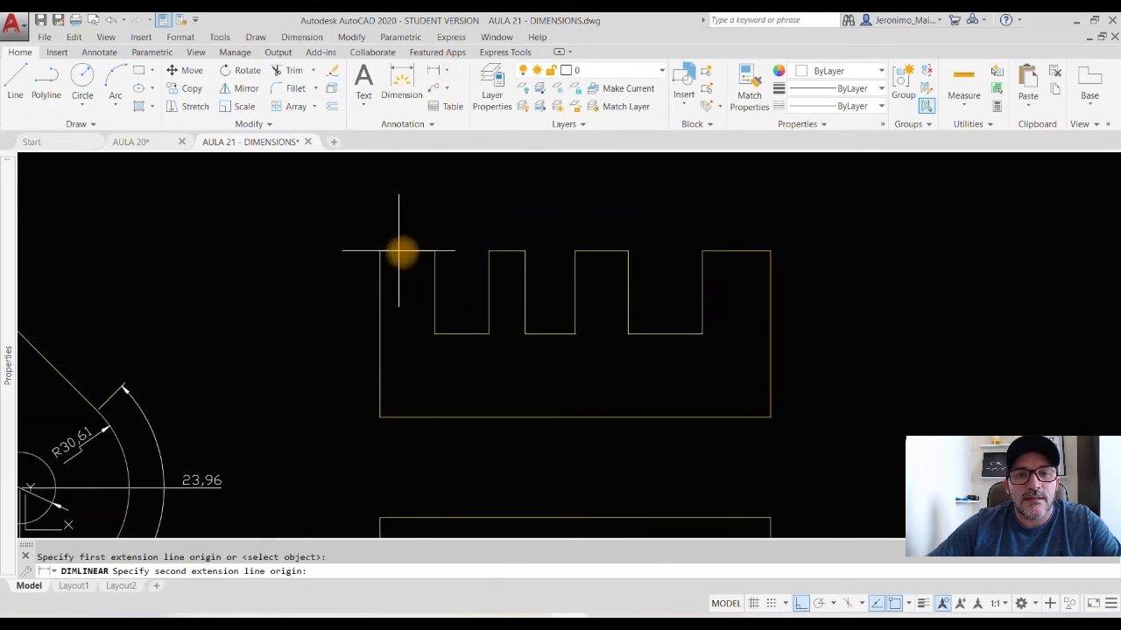
click(434, 251)
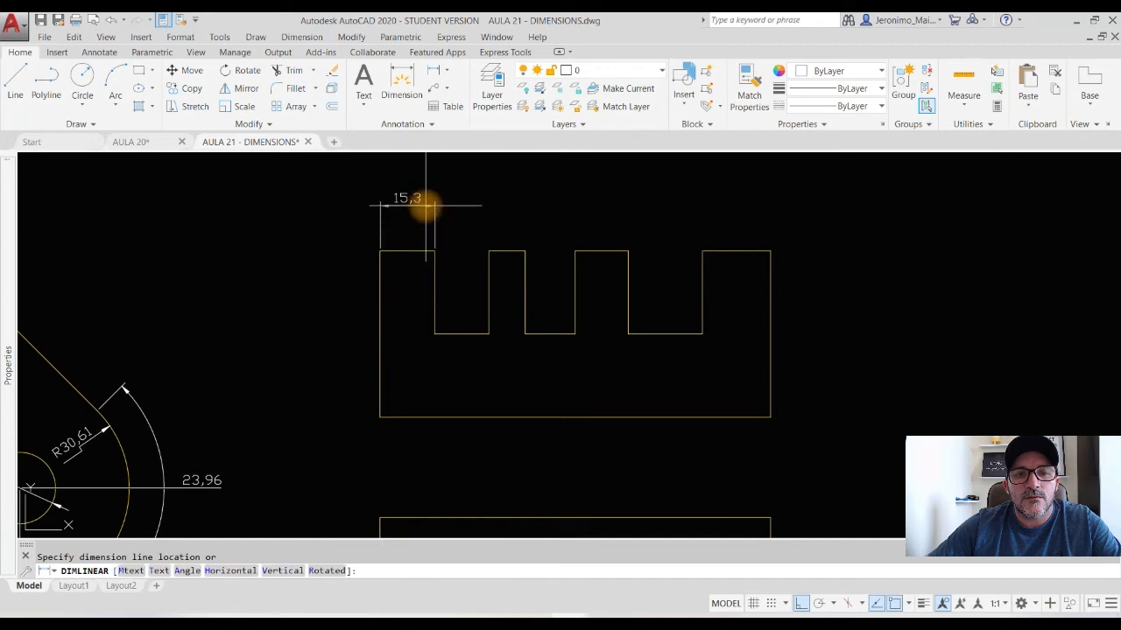
click(426, 206)
Continue the first tooth's dimension as a chain across the remaining slots and teeth of the lower comb, ending at its far corner.
middle_drag(400, 283, 333, 378)
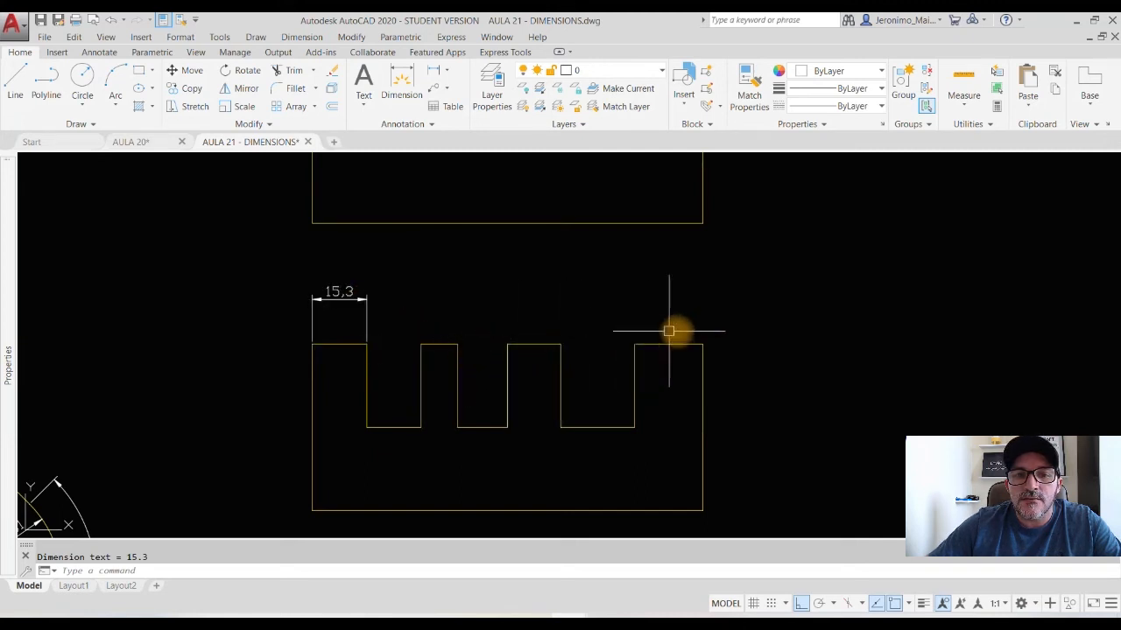
click(402, 85)
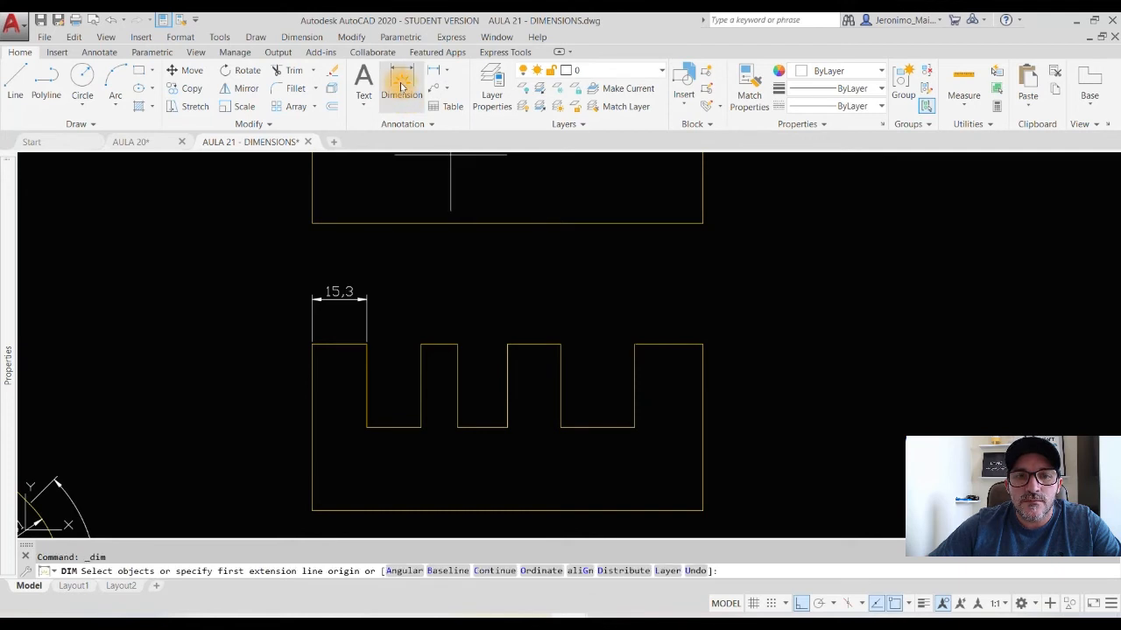
click(504, 571)
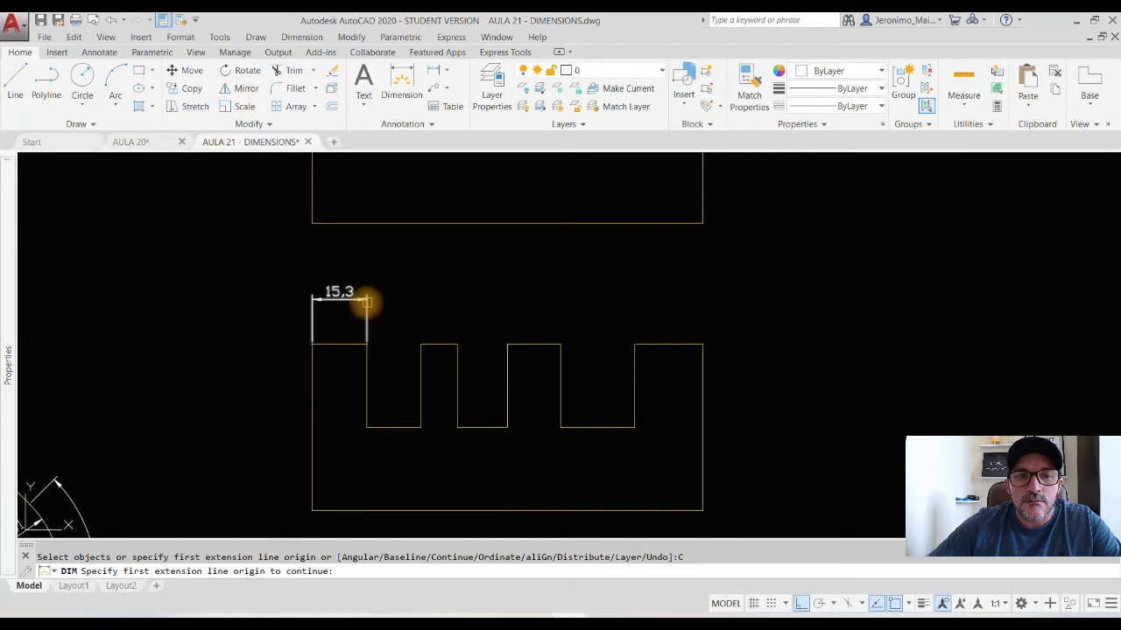
click(365, 302)
click(420, 346)
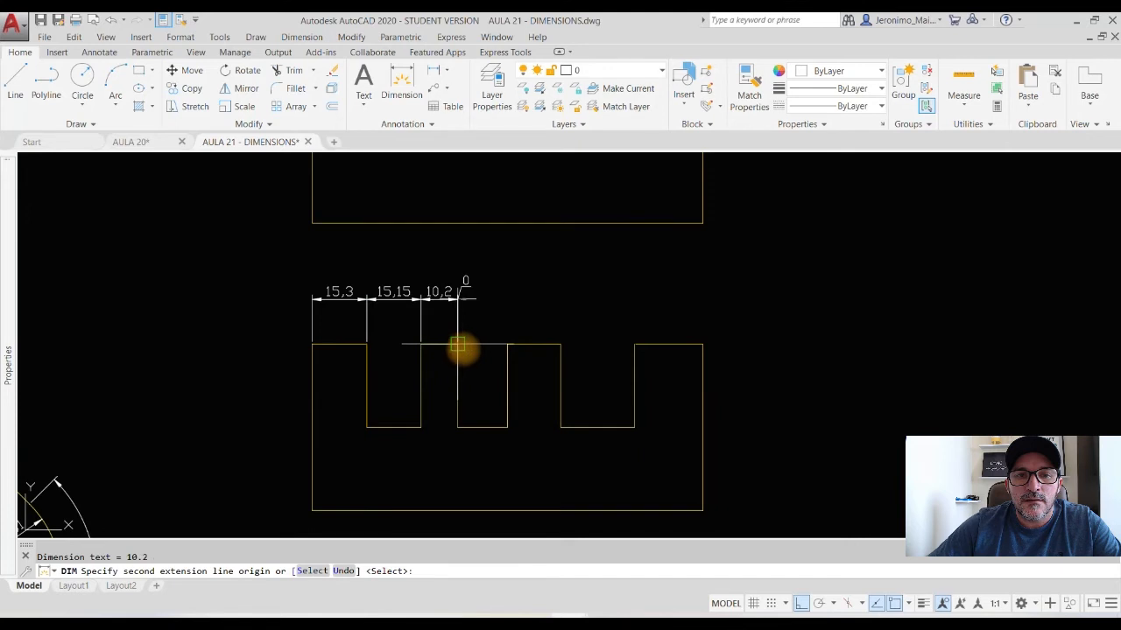
click(507, 345)
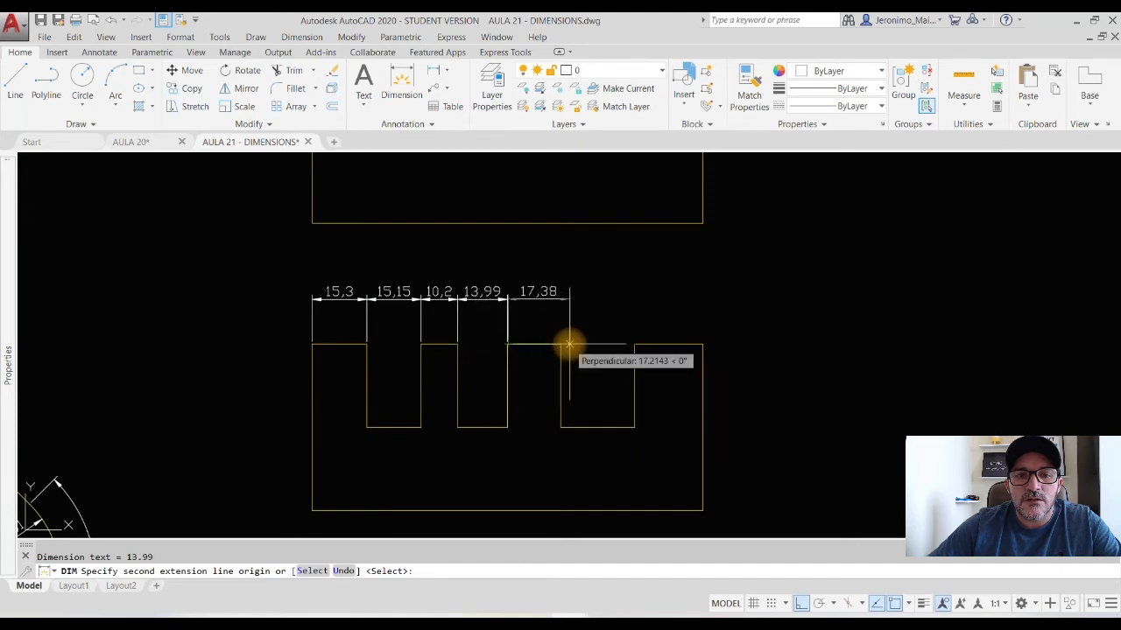
click(561, 345)
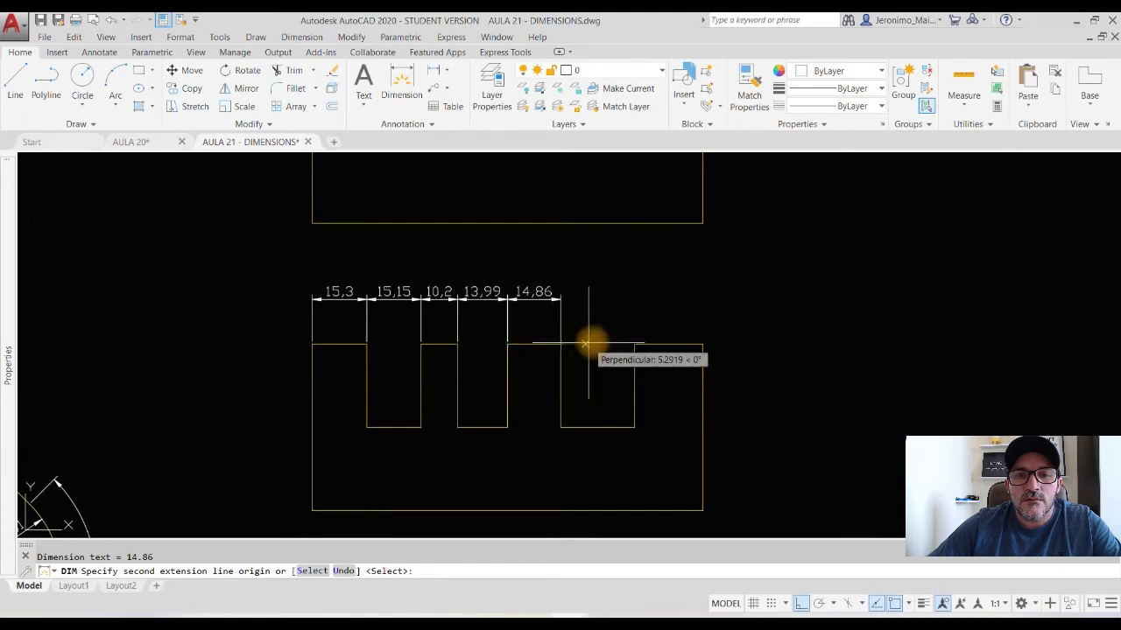
click(633, 345)
click(703, 345)
key(Return)
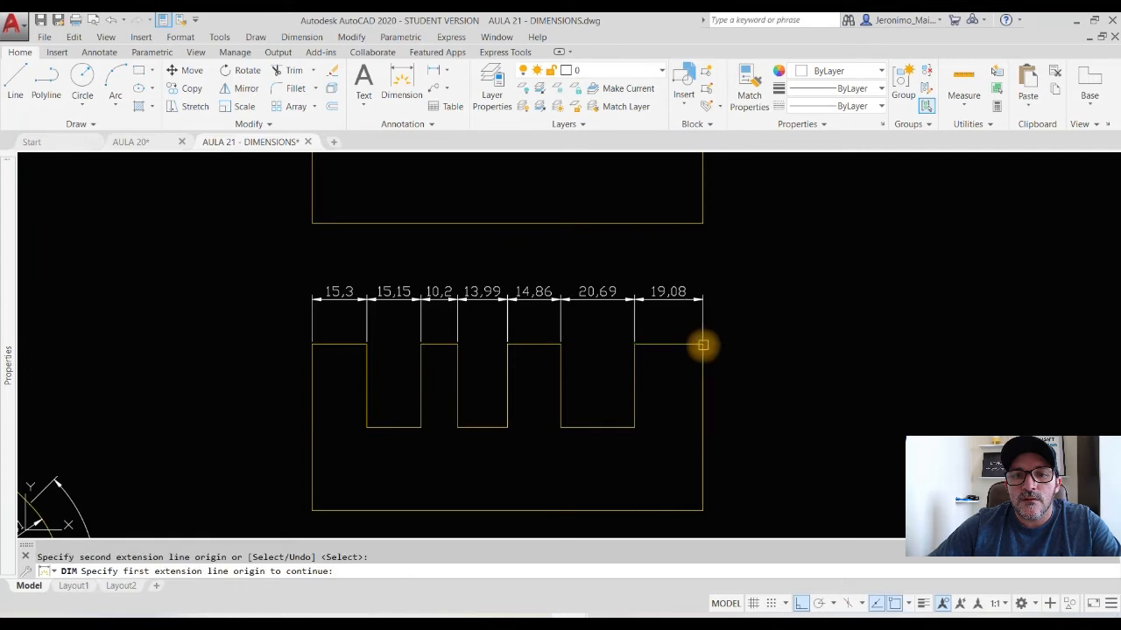
key(Escape)
click(792, 323)
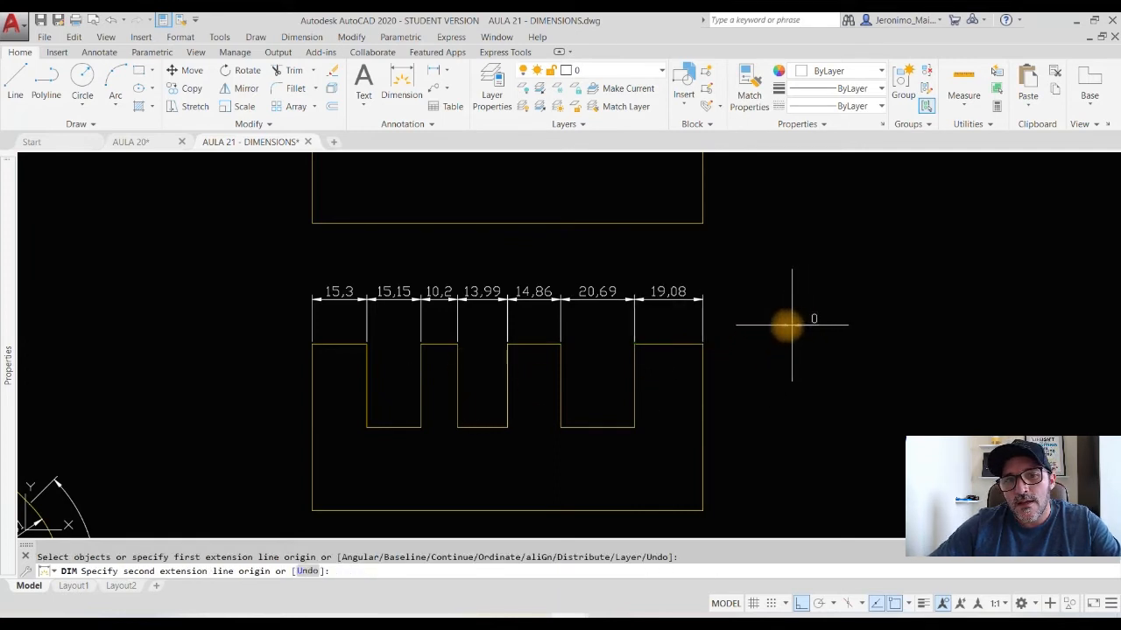
key(Escape)
Erase the whole chain of dimensions above the lower comb, including the first tooth's dimension.
click(749, 321)
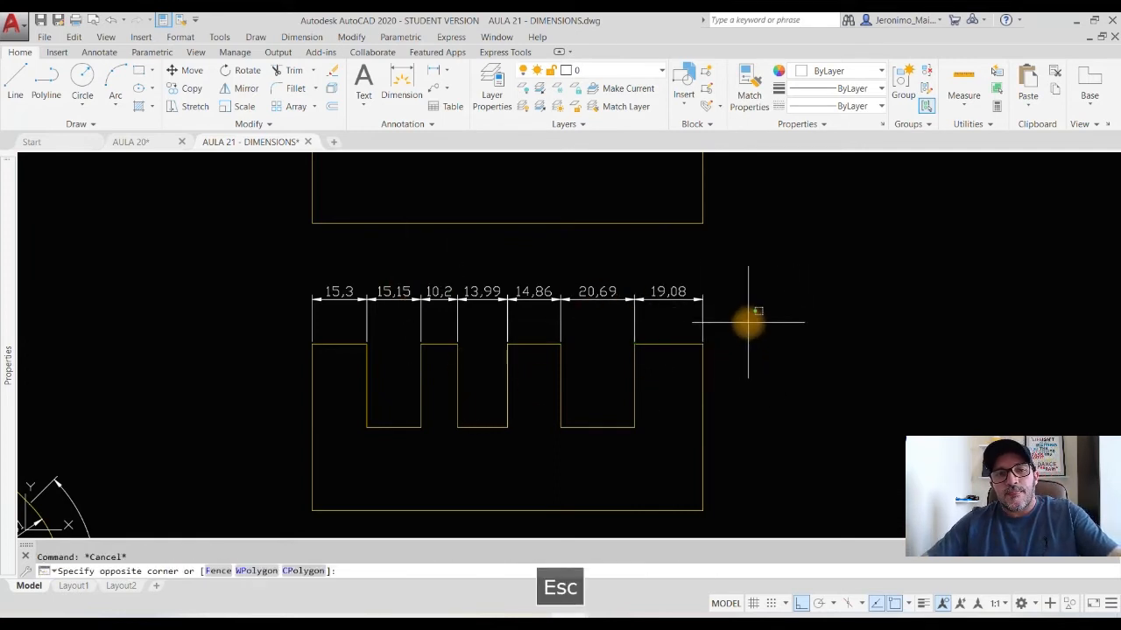
click(403, 266)
key(Delete)
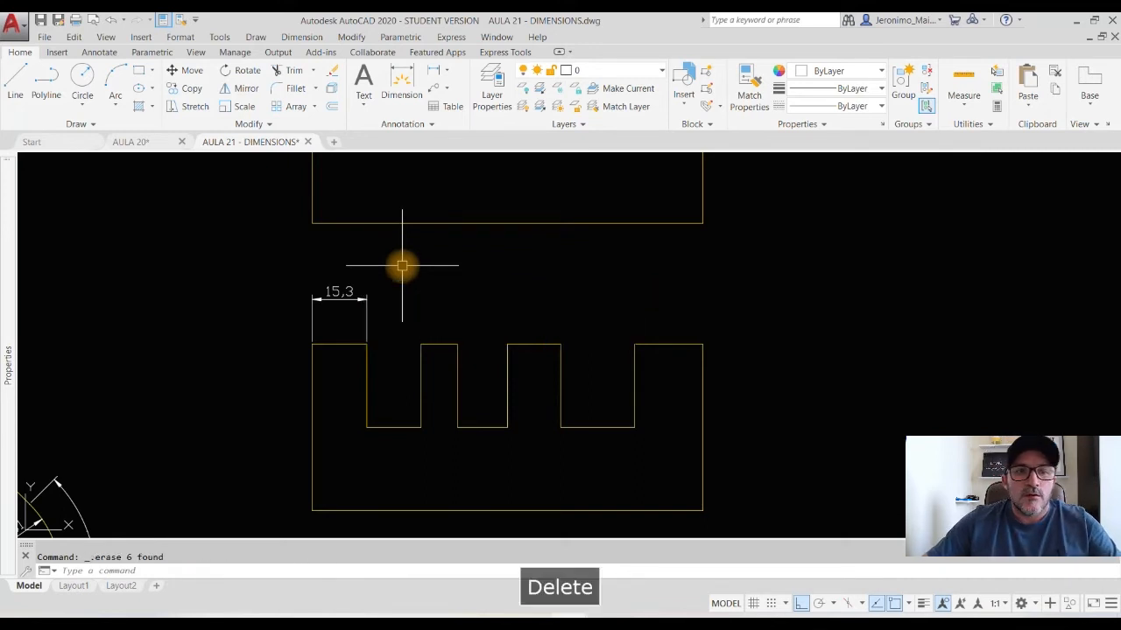
click(415, 318)
click(320, 265)
key(Delete)
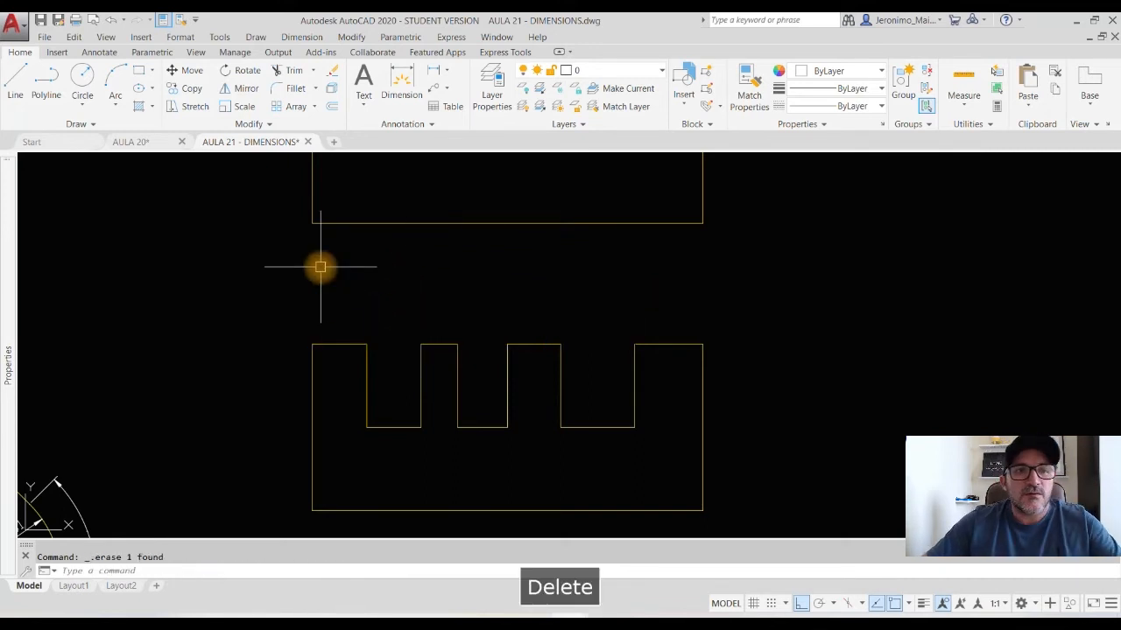
Review the dimension style and dimension layer options among the annotation tools.
click(100, 53)
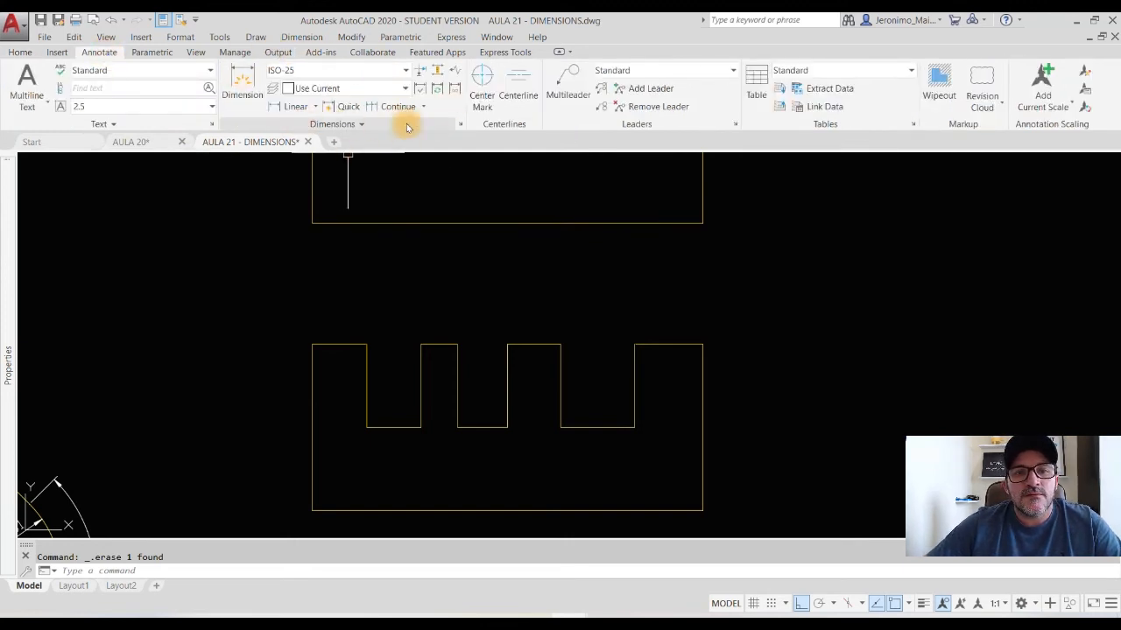
click(346, 72)
click(345, 76)
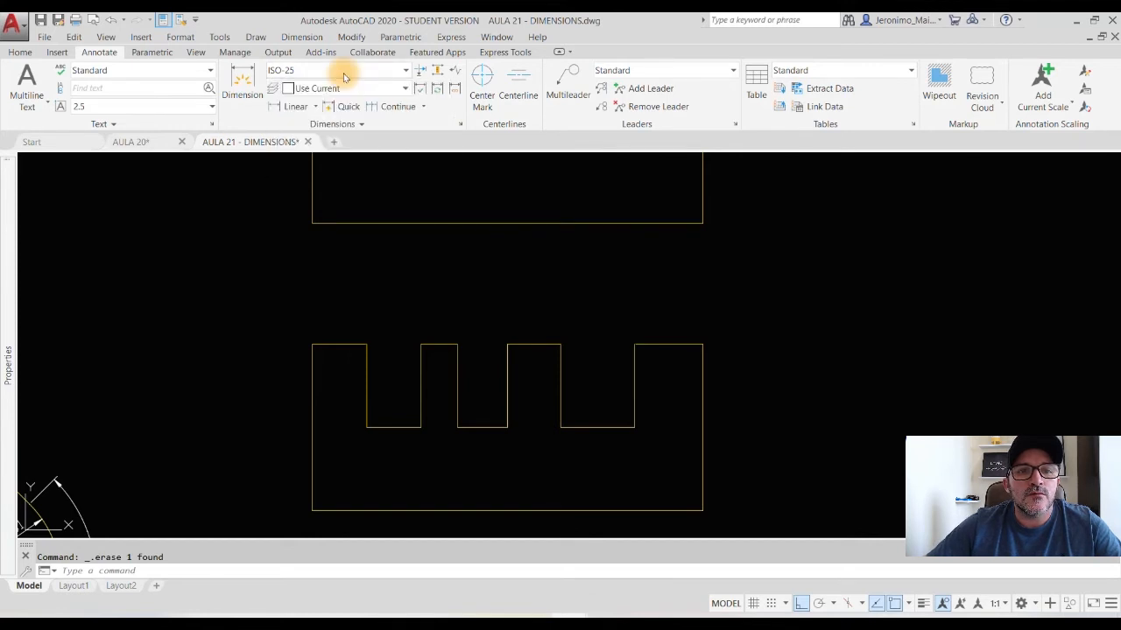
click(339, 90)
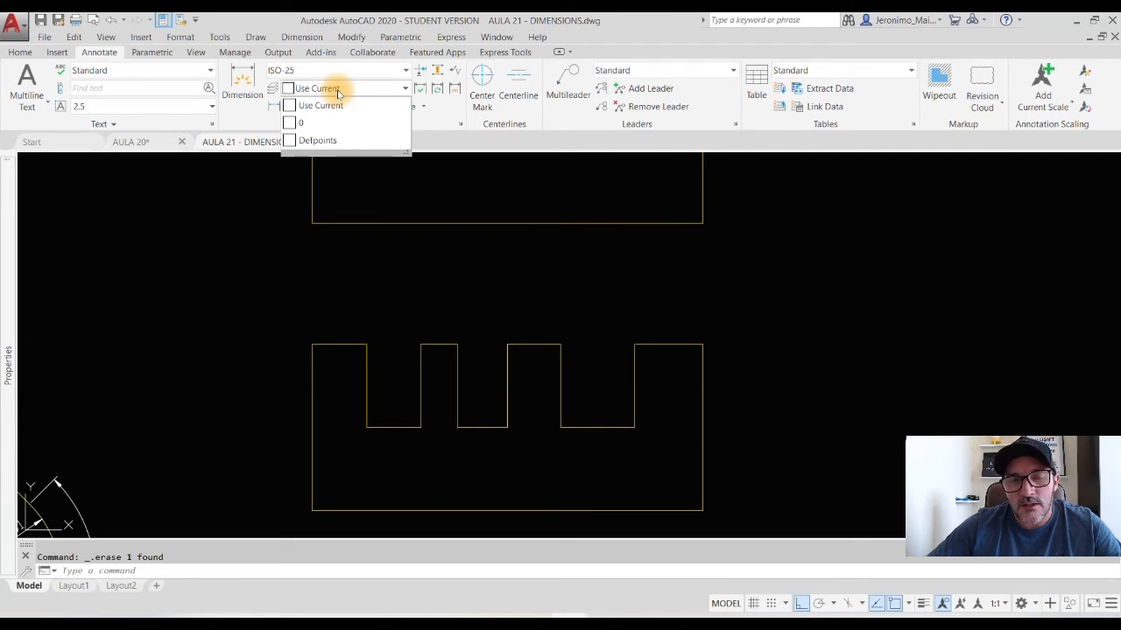
click(339, 91)
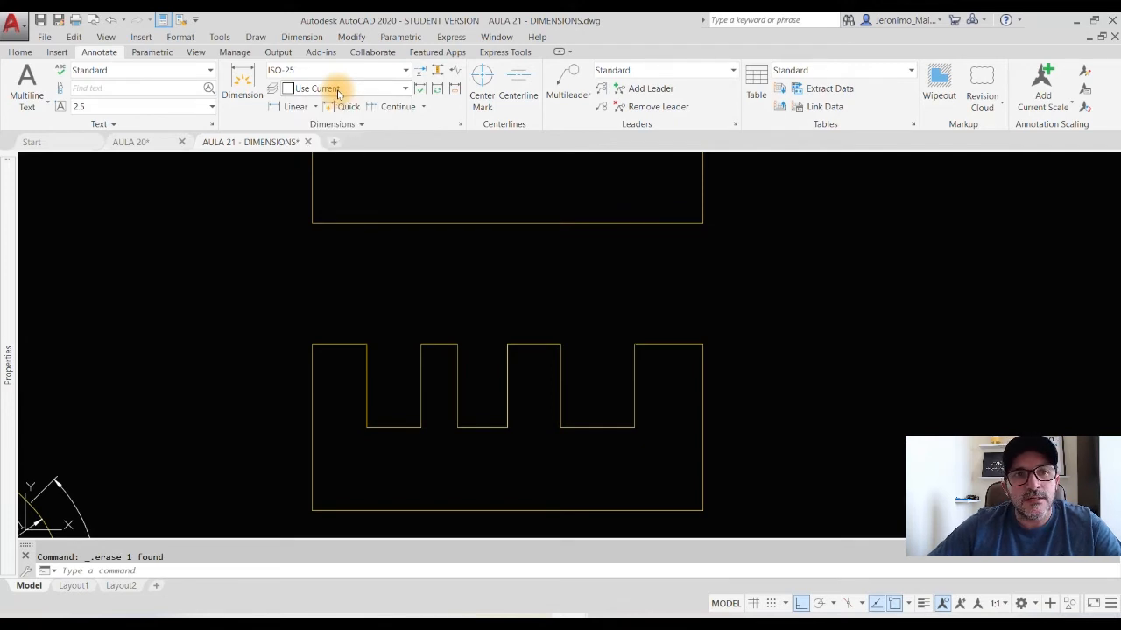
Add a linear dimension across the top of the lower comb's first tooth, placing it close above the profile.
click(290, 107)
click(317, 108)
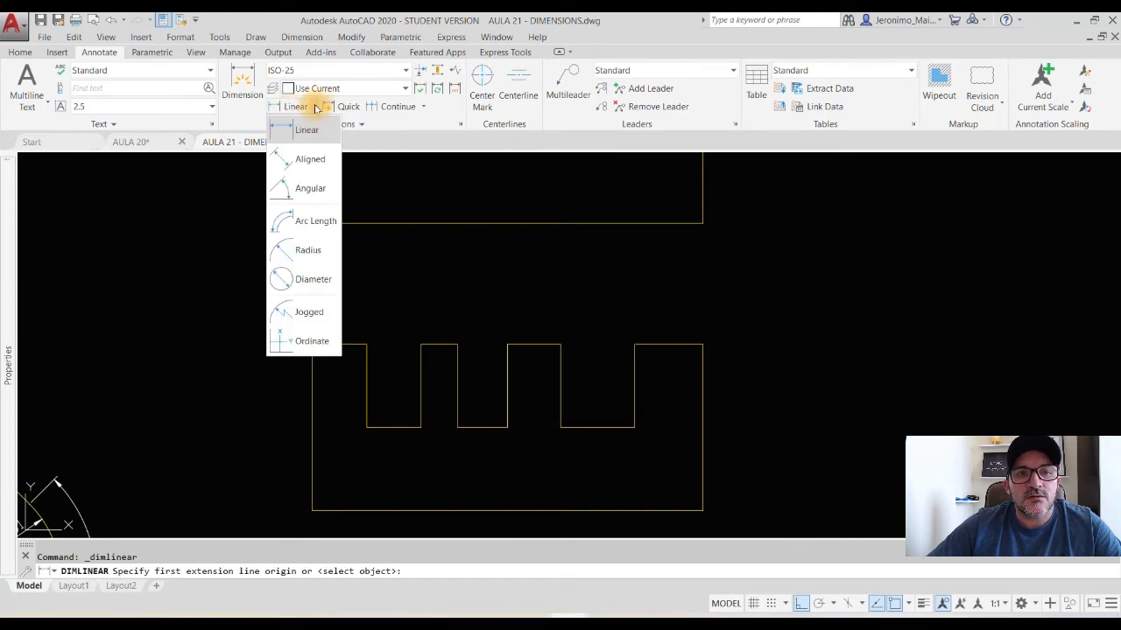
click(305, 130)
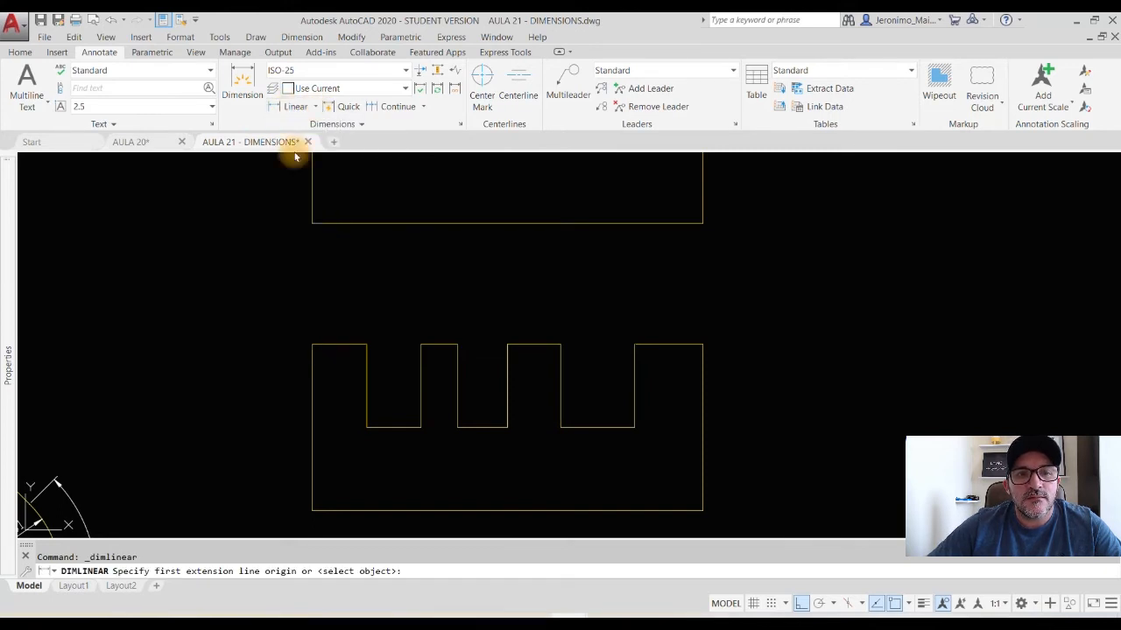
click(313, 345)
click(366, 345)
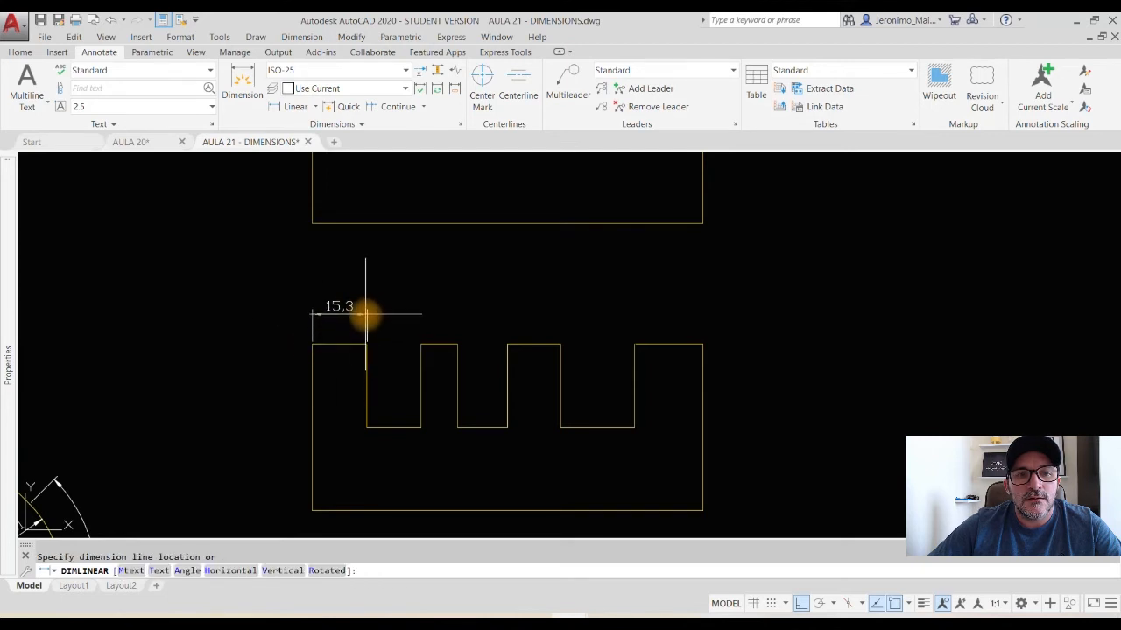
click(366, 315)
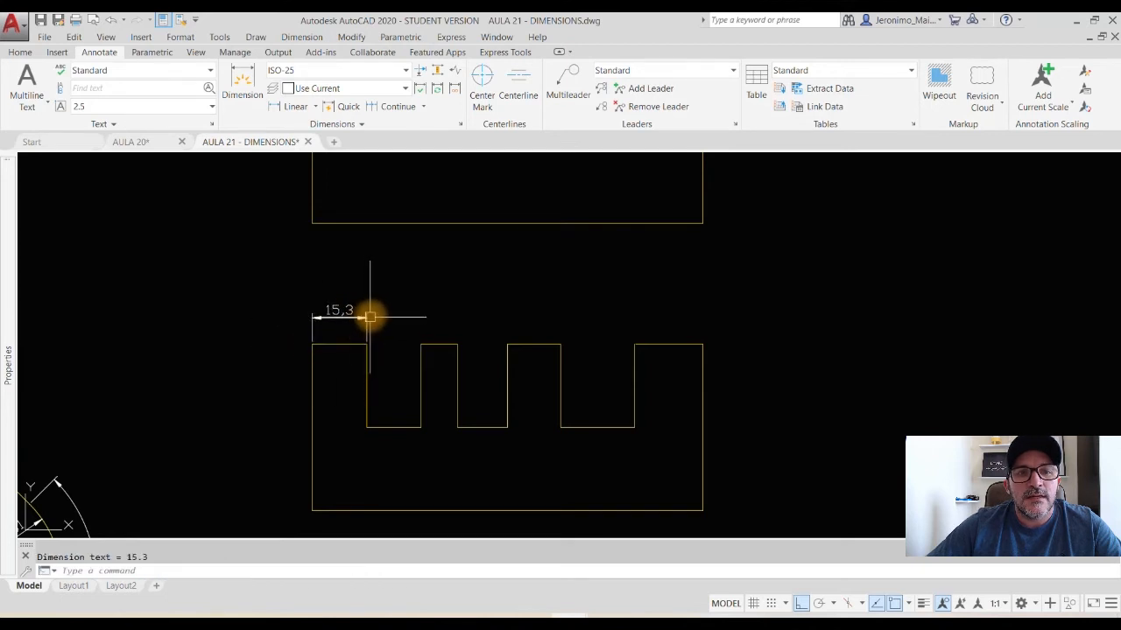
Use Continue to chain dimensions from the first tooth across every slot and tooth of the lower comb to its far corner.
click(399, 107)
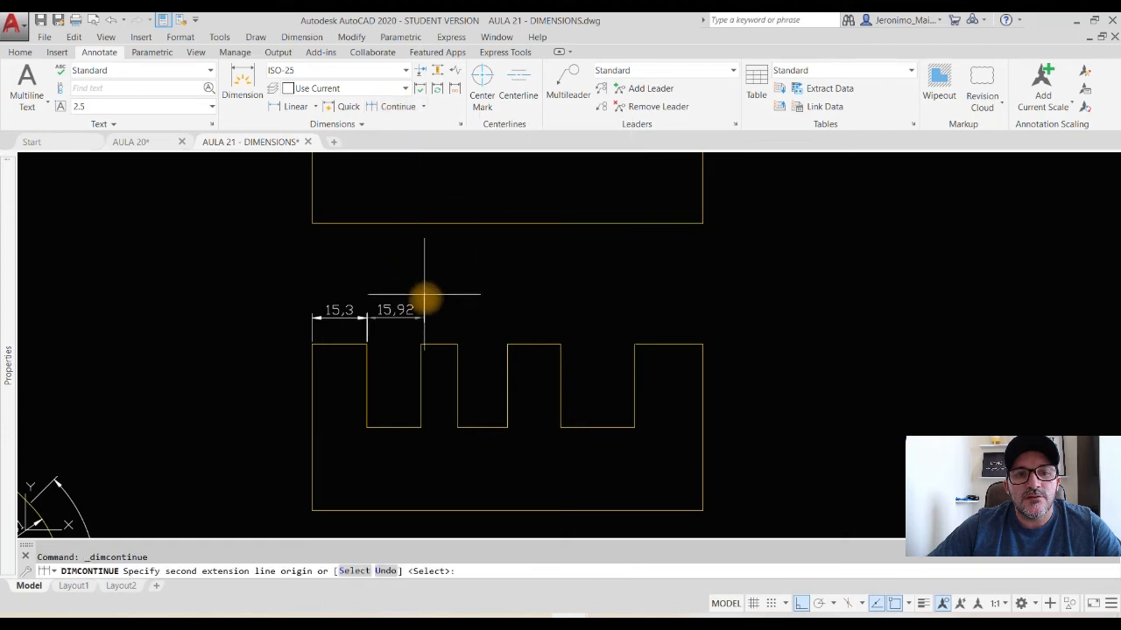
click(457, 345)
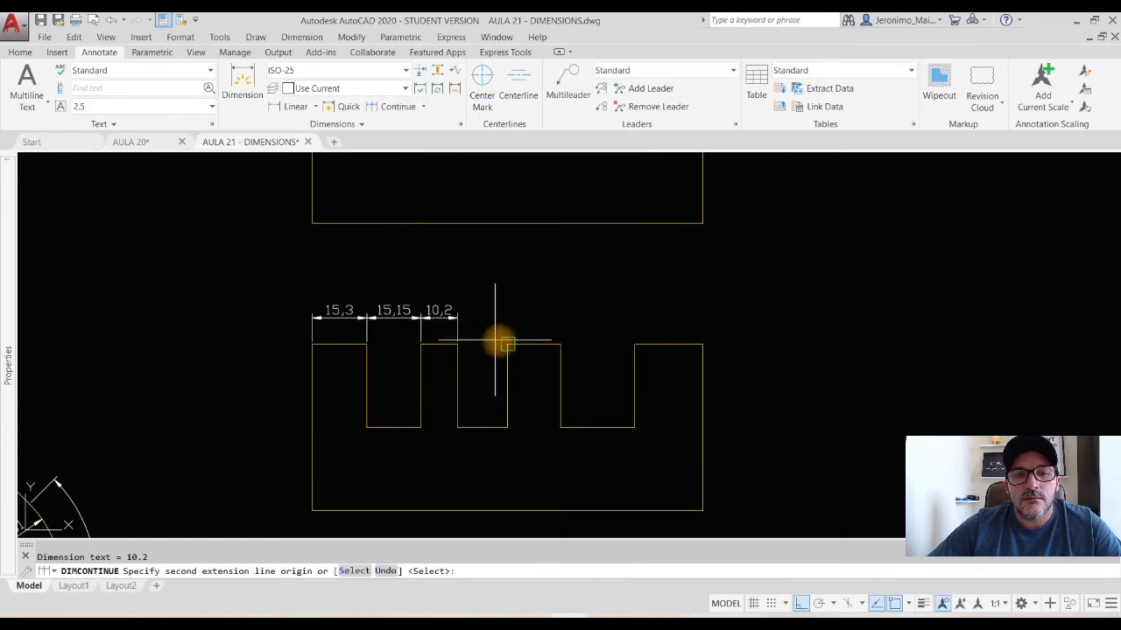
click(507, 344)
click(560, 344)
click(634, 344)
click(701, 342)
key(Return)
key(Return)
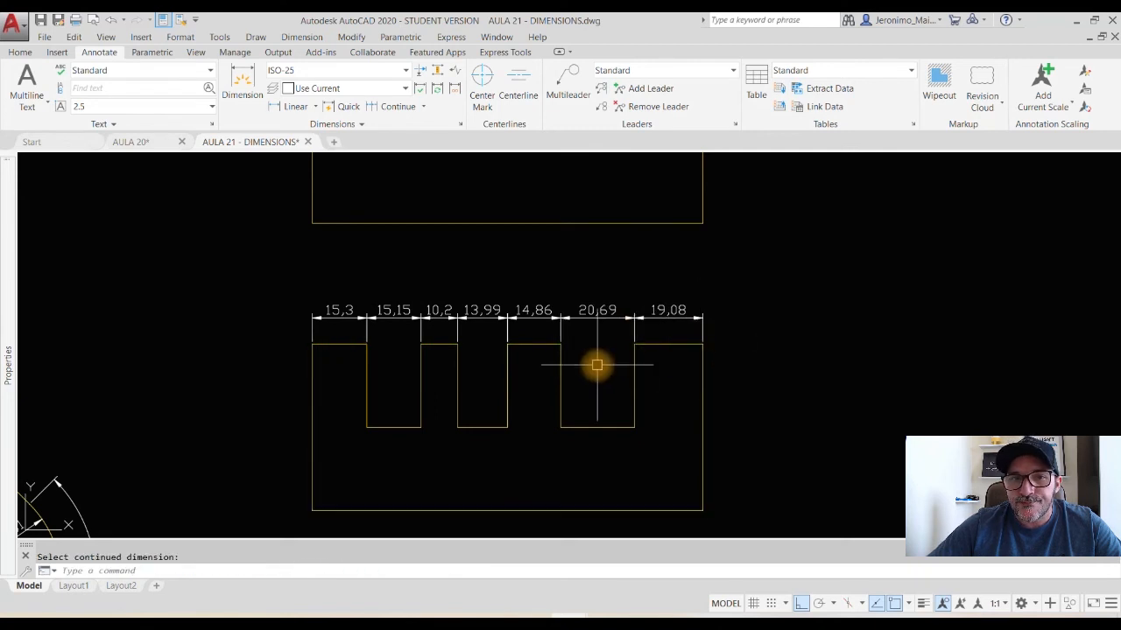
mouse_move(435, 262)
middle_down()
mouse_move(433, 295)
mouse_move(411, 327)
middle_up()
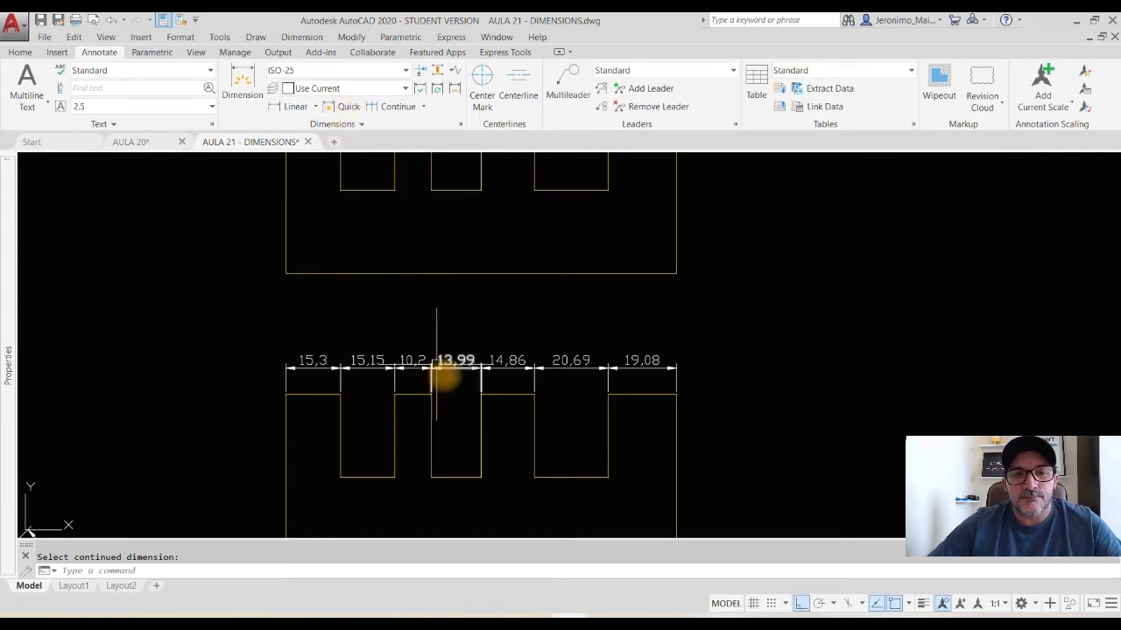
scroll(560, 378, down, 2)
scroll(561, 378, down, 2)
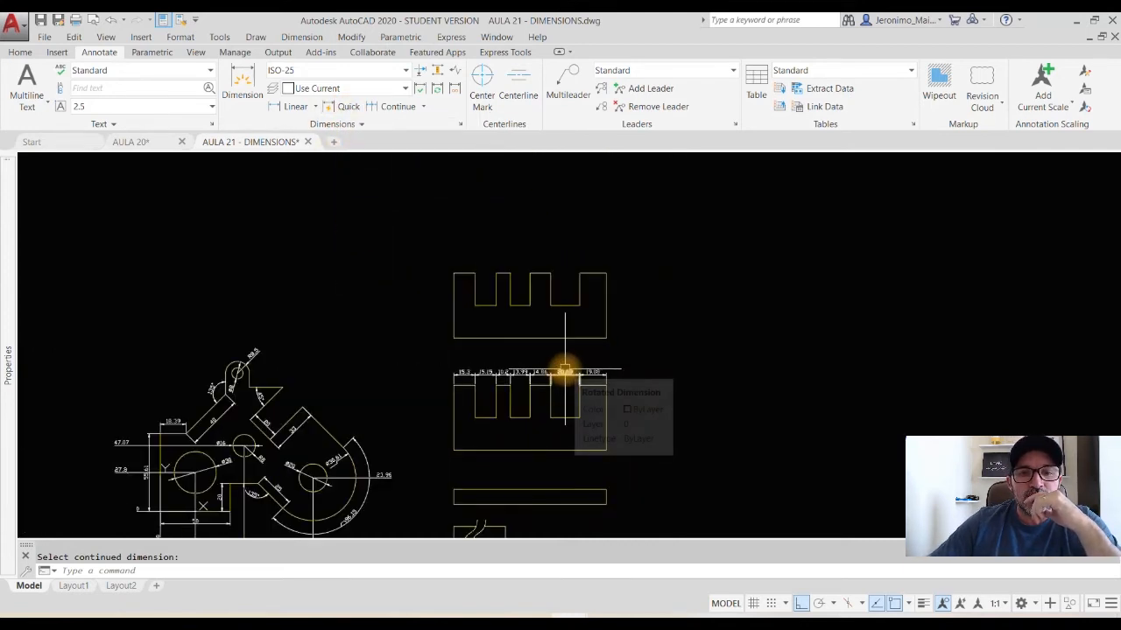
middle_drag(560, 435, 577, 340)
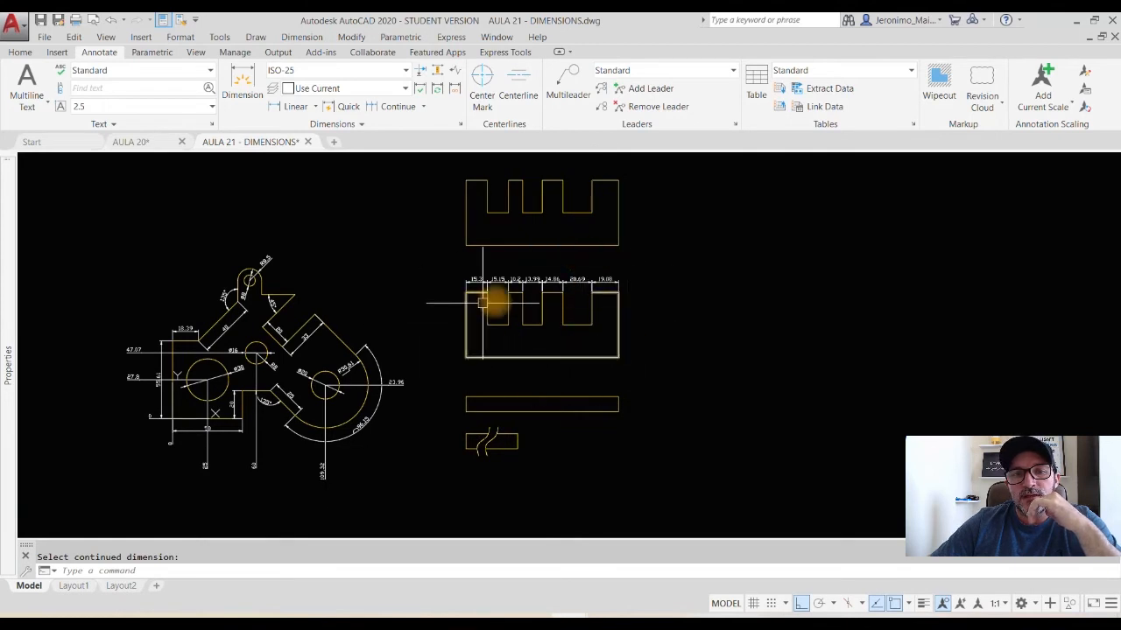
scroll(481, 352, up, 2)
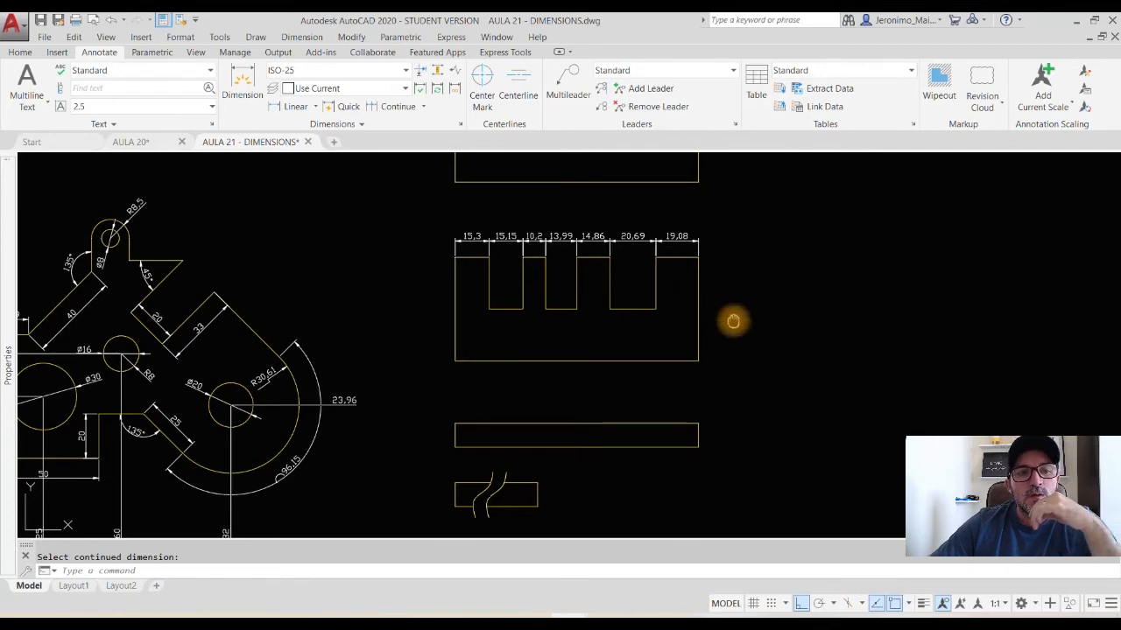
middle_drag(732, 321, 880, 300)
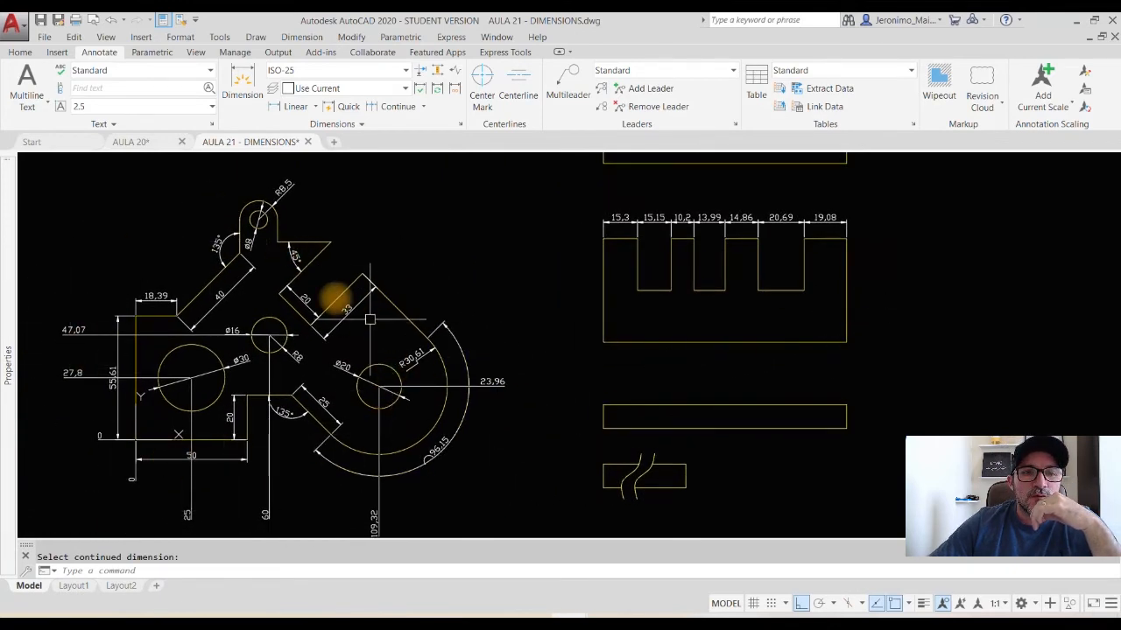
mouse_move(437, 274)
middle_down()
mouse_move(280, 330)
mouse_move(205, 446)
mouse_move(195, 488)
mouse_move(235, 432)
middle_up()
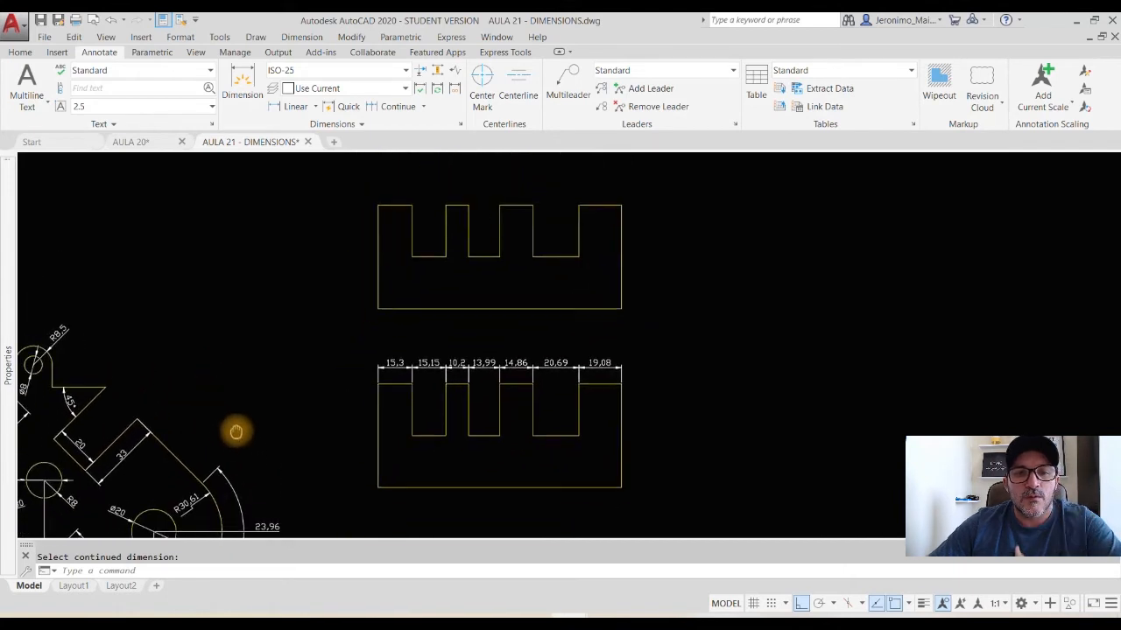
Use Quick Dimension to dimension all teeth and slots of the upper comb as a continuous chain placed above the profile.
middle_drag(391, 388, 360, 483)
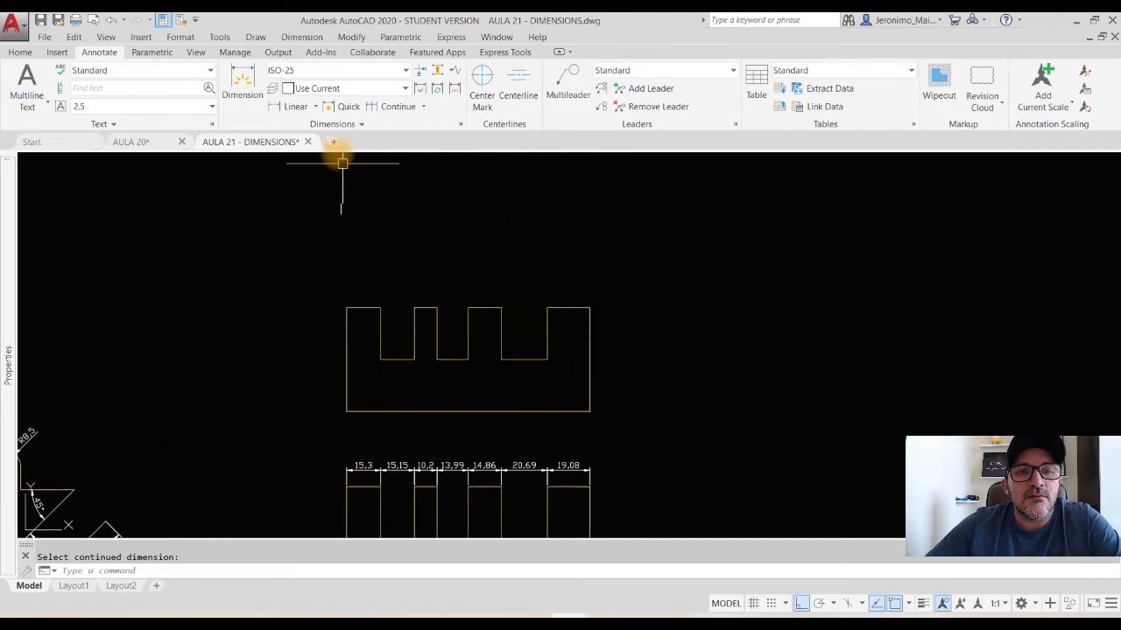
click(340, 112)
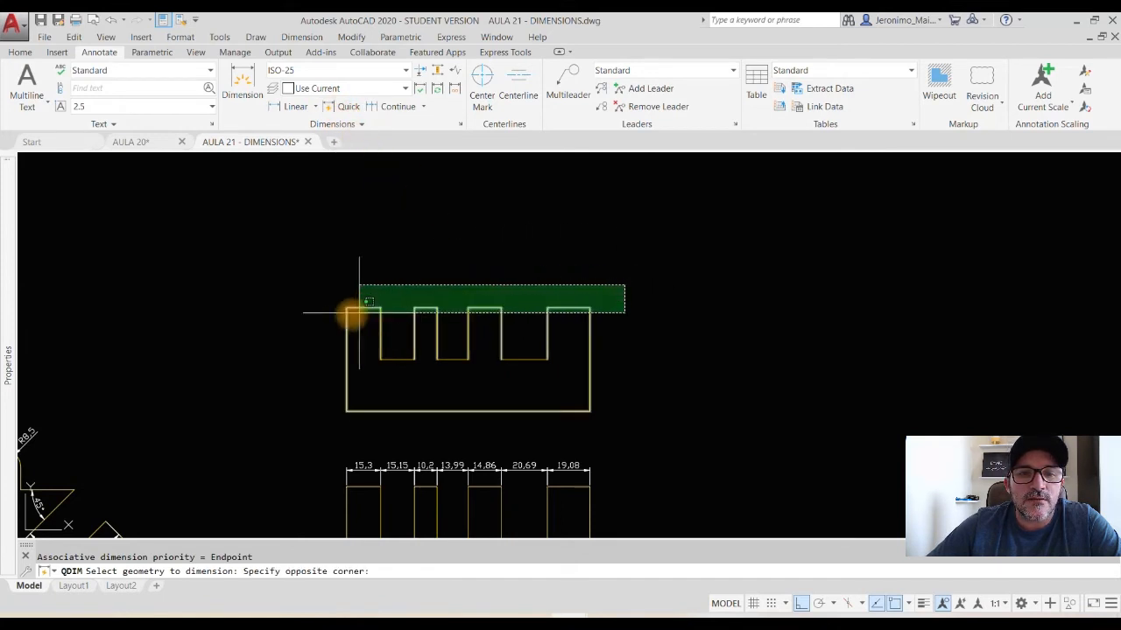
click(321, 318)
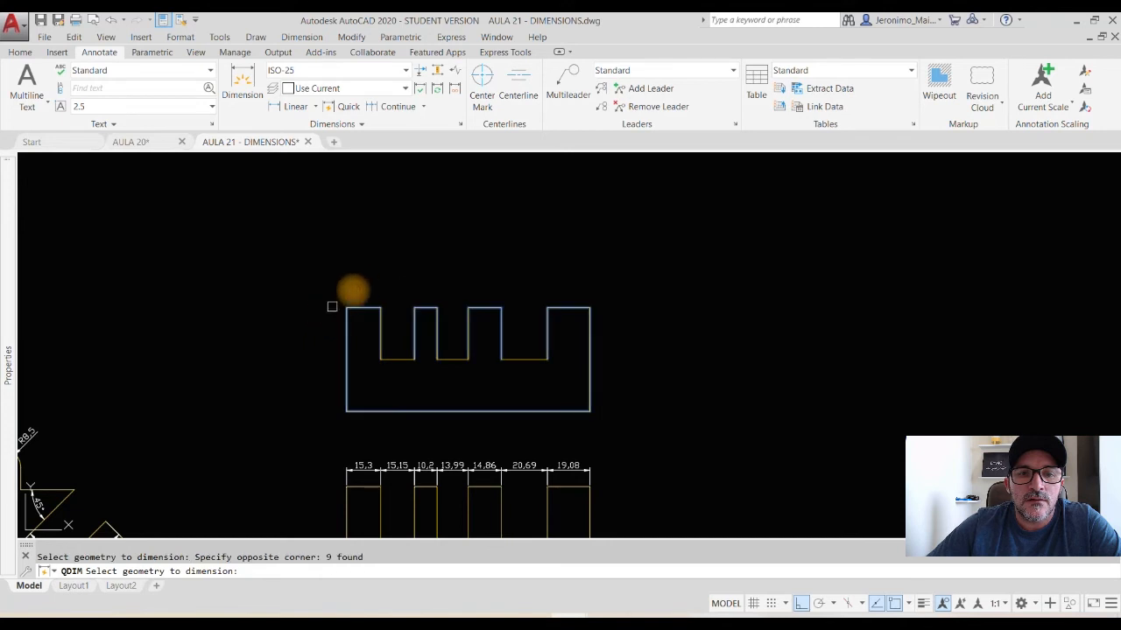
key(Return)
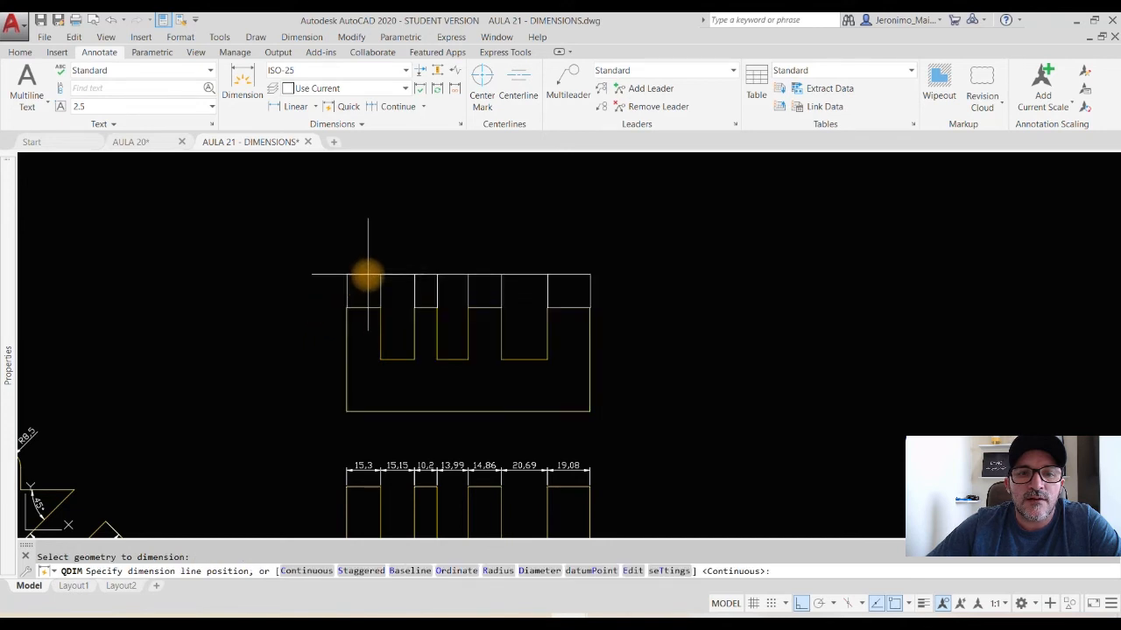
click(364, 278)
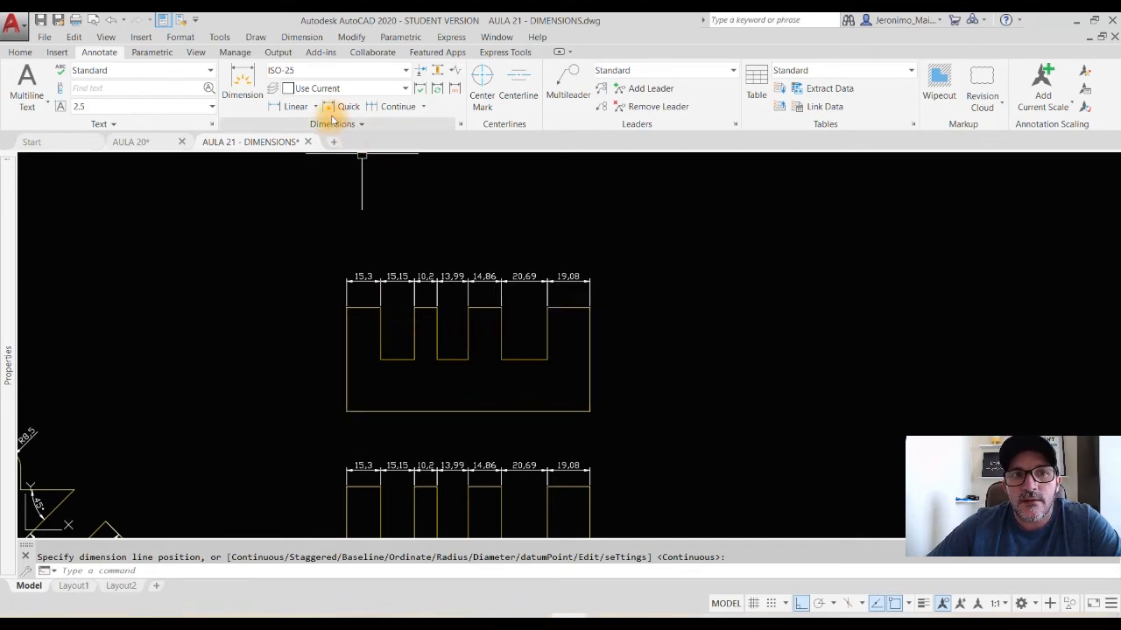
Try Quick Dimension on the upper part of the plate with circles, placing the continuous chain horizontally above it.
mouse_move(243, 320)
middle_down()
mouse_move(708, 180)
mouse_move(683, 163)
middle_up()
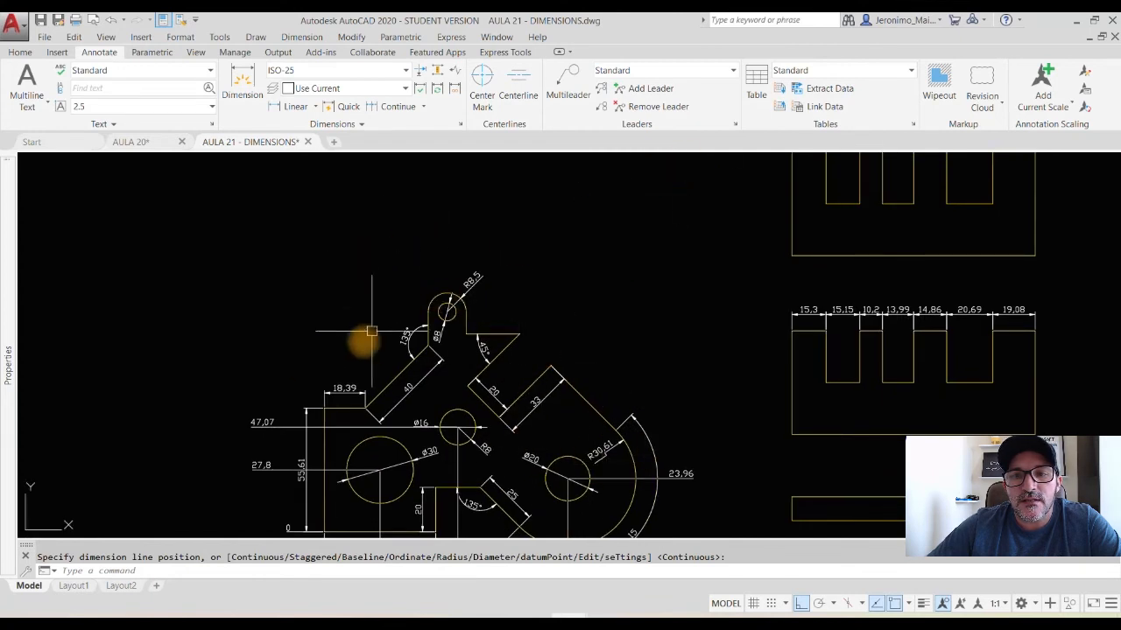
scroll(587, 331, down, 4)
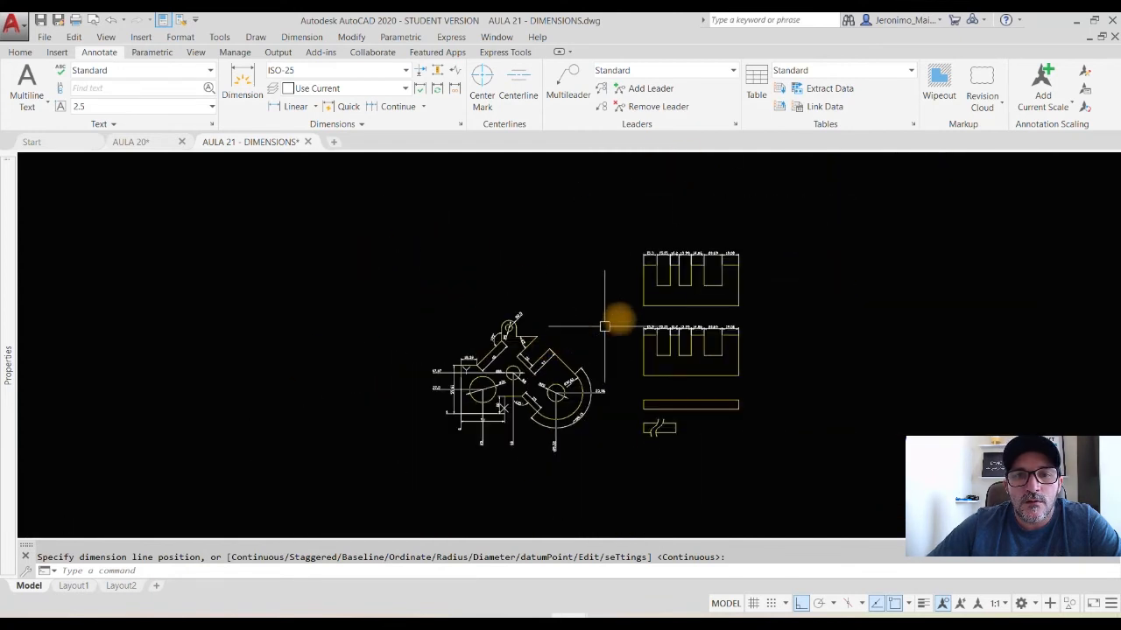
scroll(536, 363, up, 4)
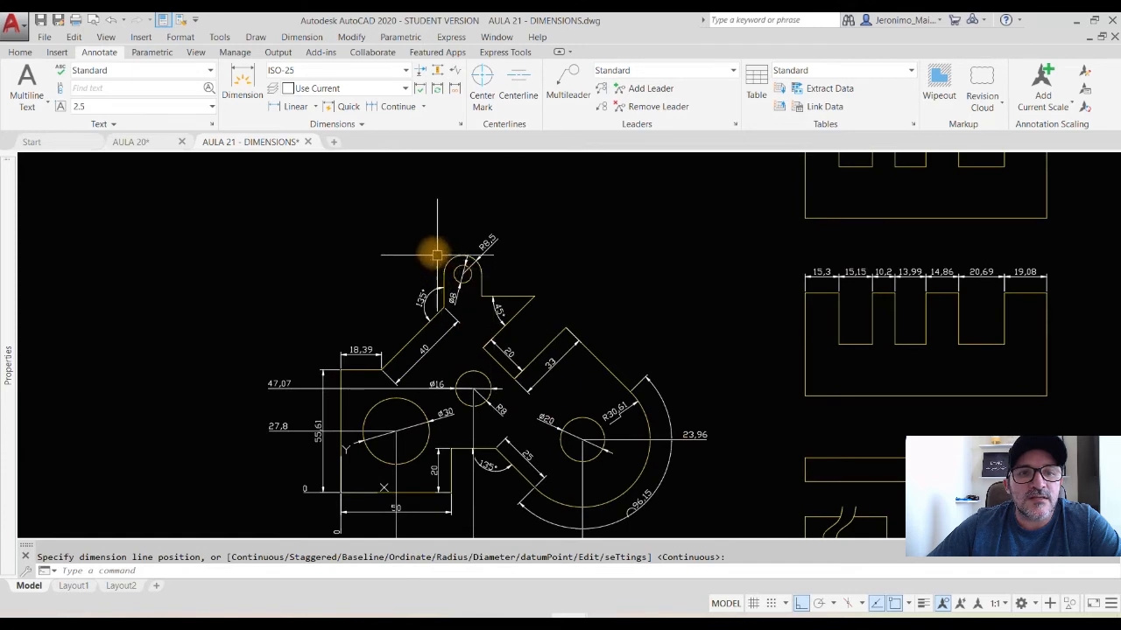
click(347, 106)
click(645, 204)
click(283, 400)
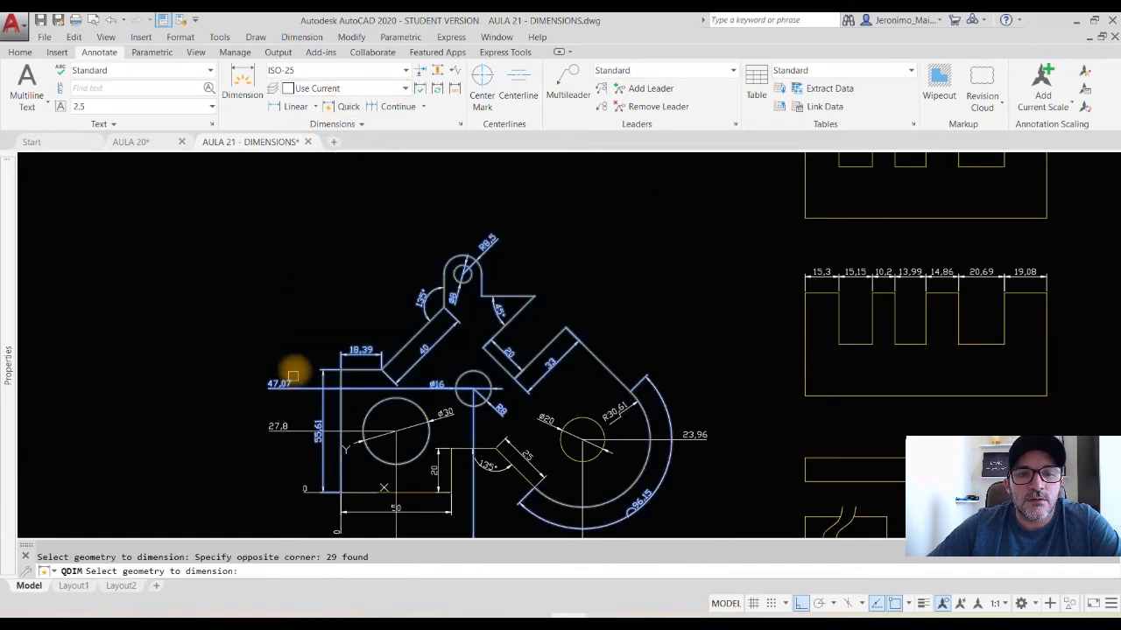
key(Return)
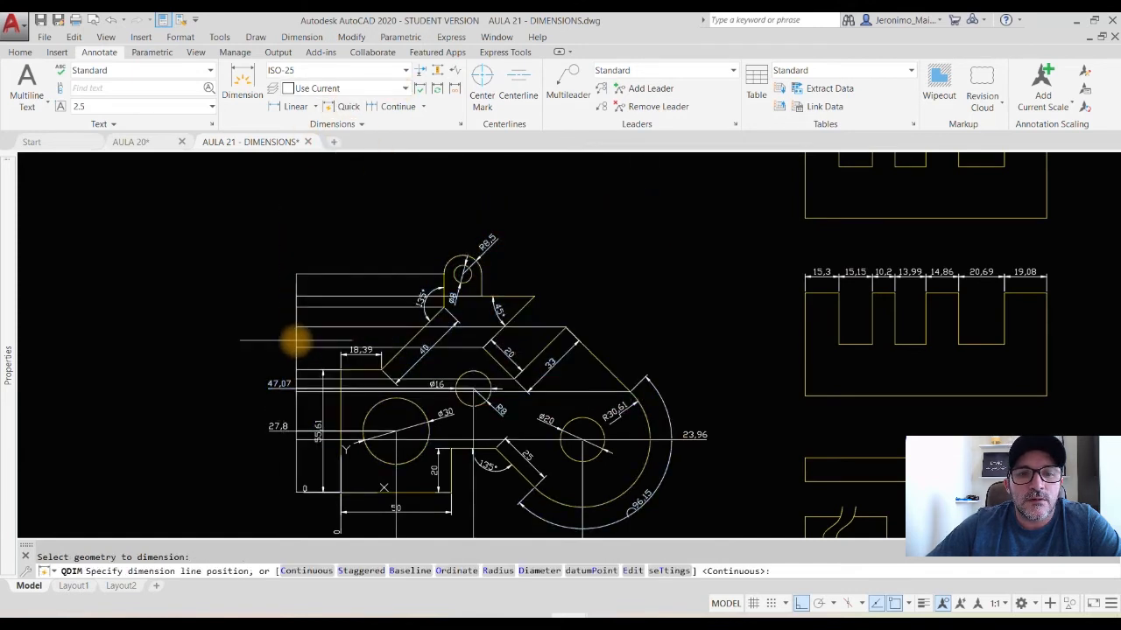
click(310, 186)
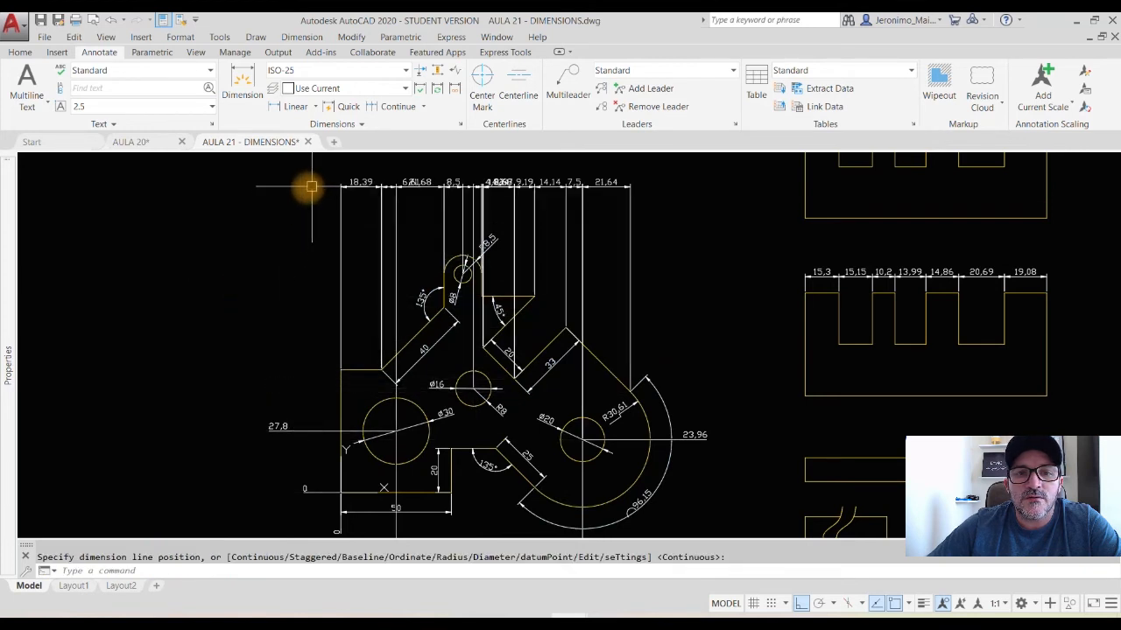
Undo the Quick Dimension chain on the plate with circles.
click(667, 196)
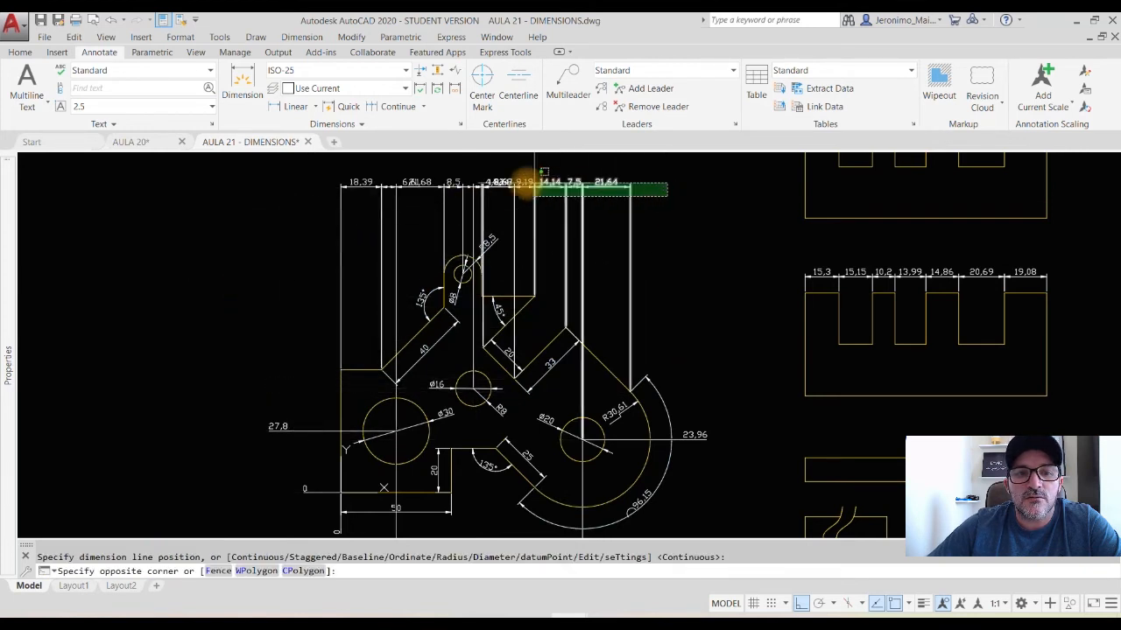
key(Escape)
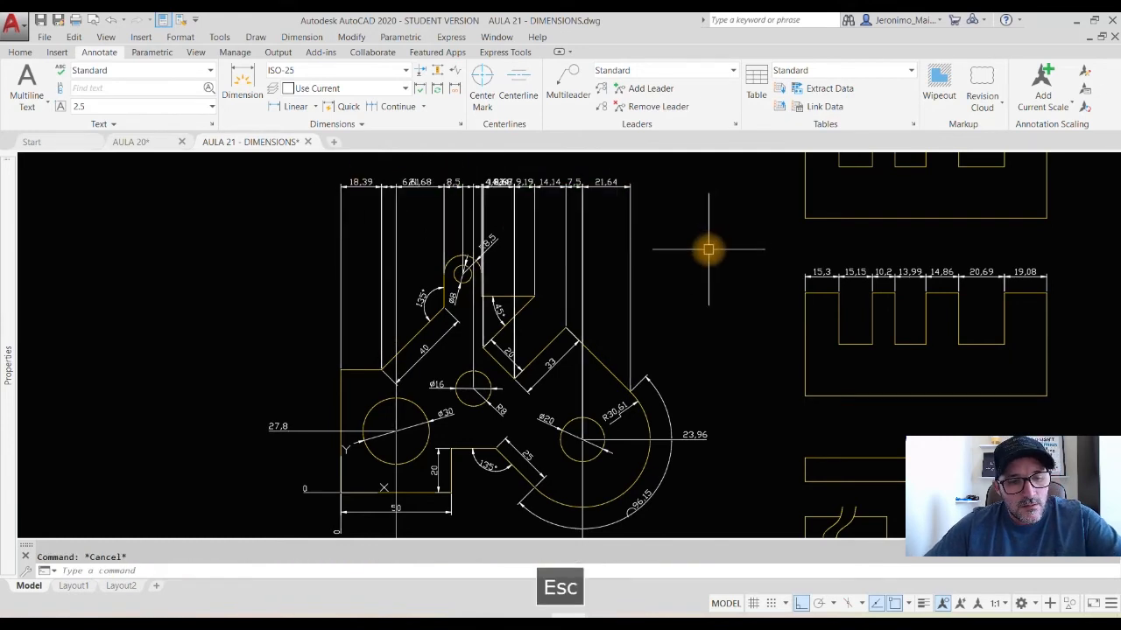
key(ctrl+z)
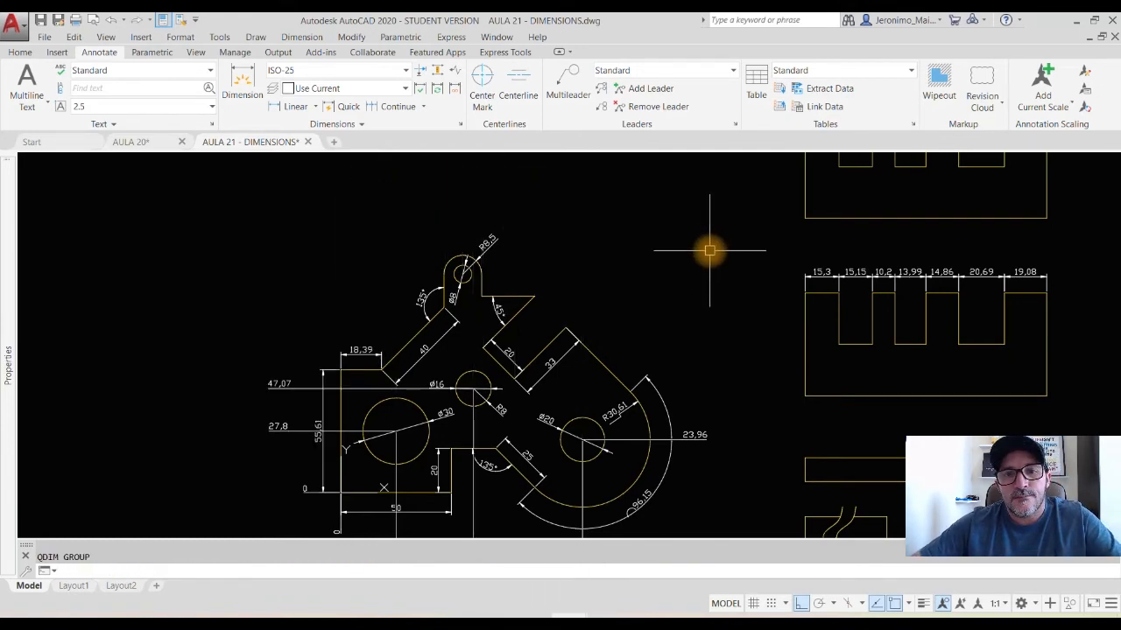
Erase the whole chain of dimensions above the upper comb.
mouse_move(707, 270)
middle_down()
mouse_move(615, 320)
mouse_move(420, 387)
middle_up()
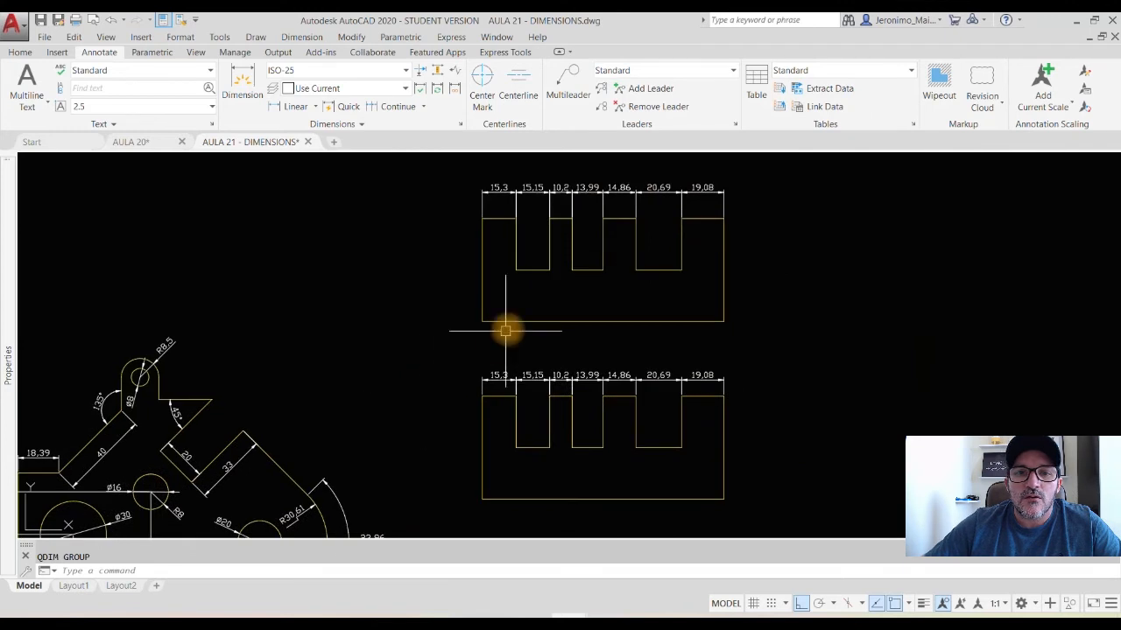
middle_drag(505, 331, 458, 375)
mouse_move(702, 242)
mouse_down()
mouse_move(388, 201)
mouse_move(406, 215)
mouse_up()
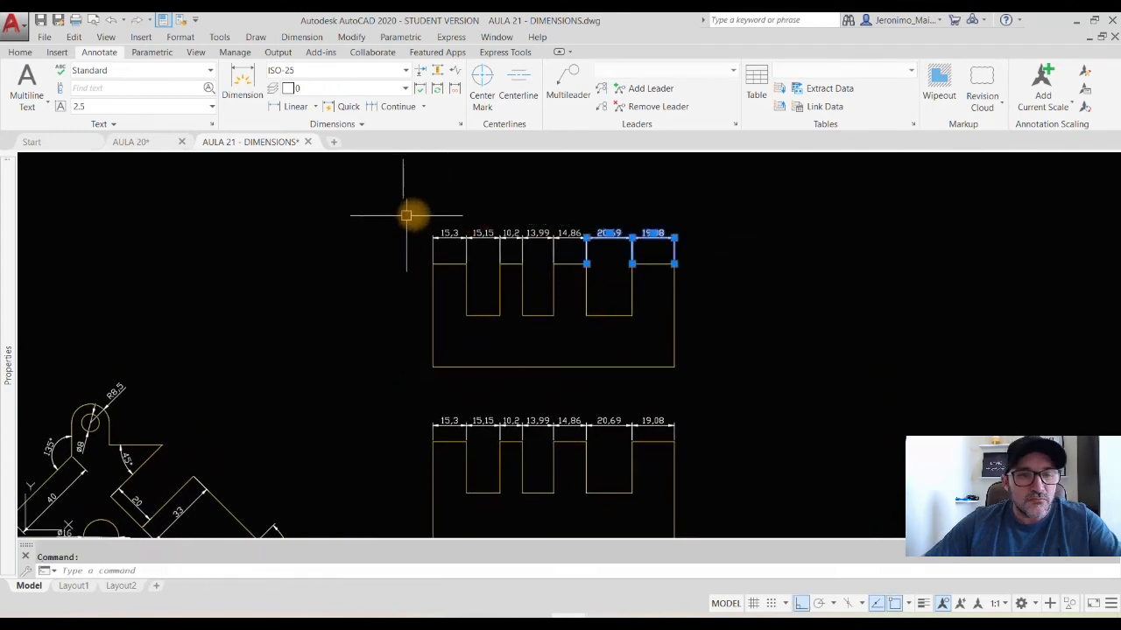
click(709, 250)
click(358, 205)
key(Delete)
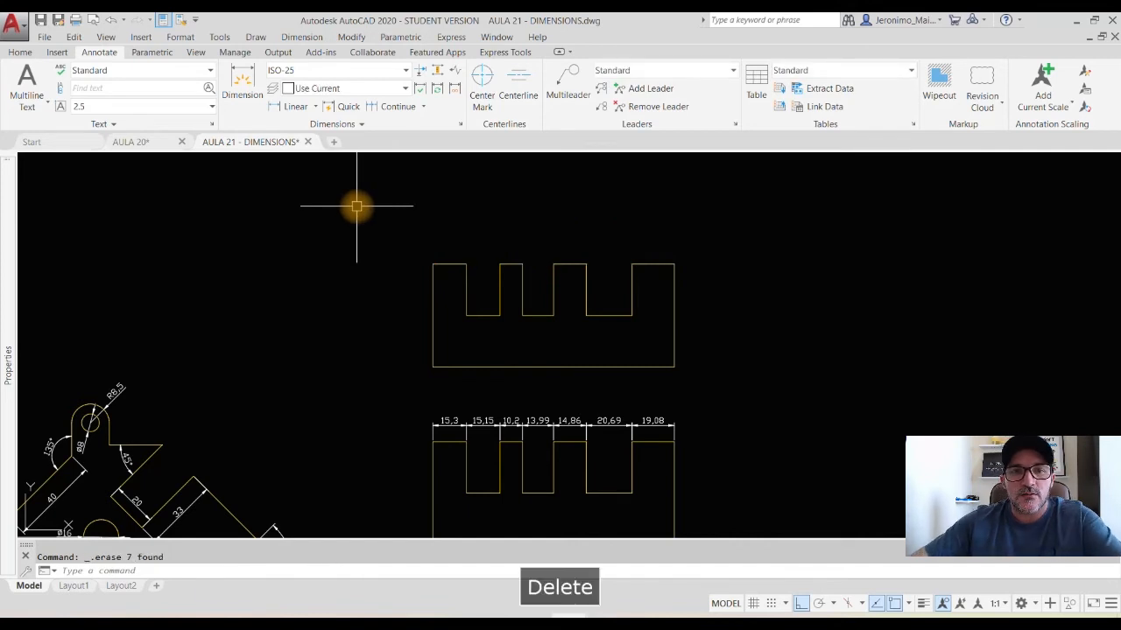
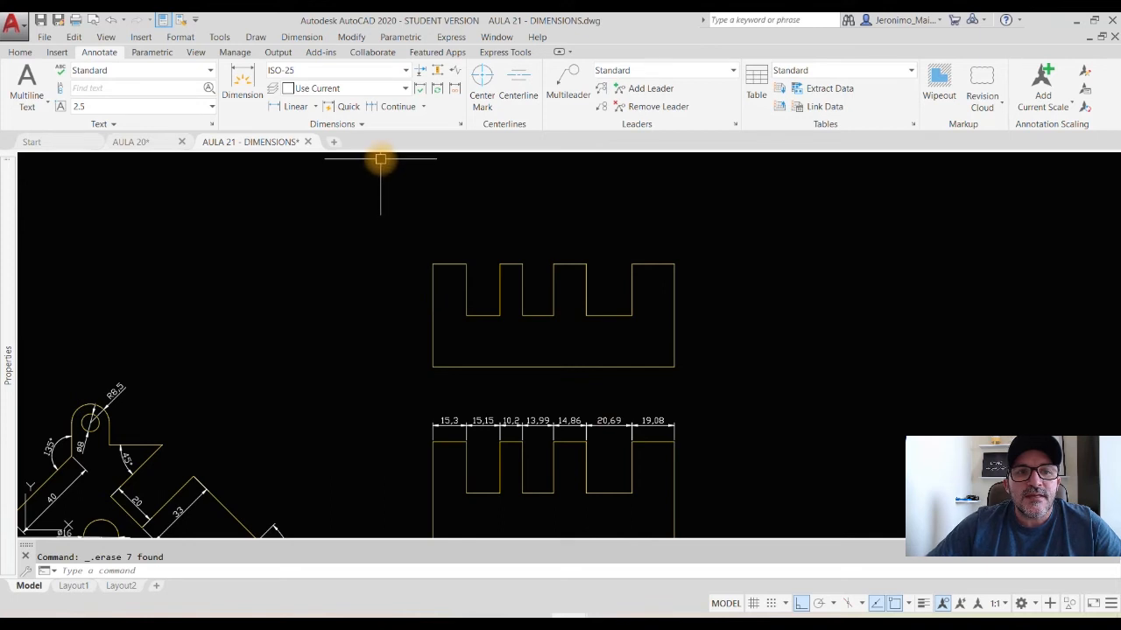
click(423, 109)
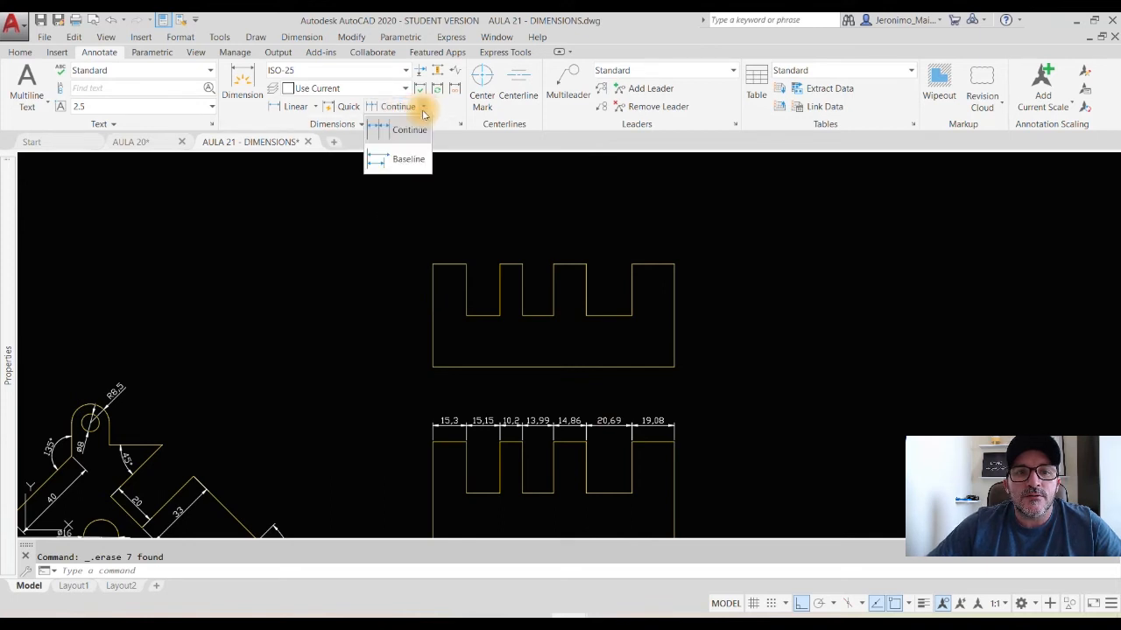
click(399, 161)
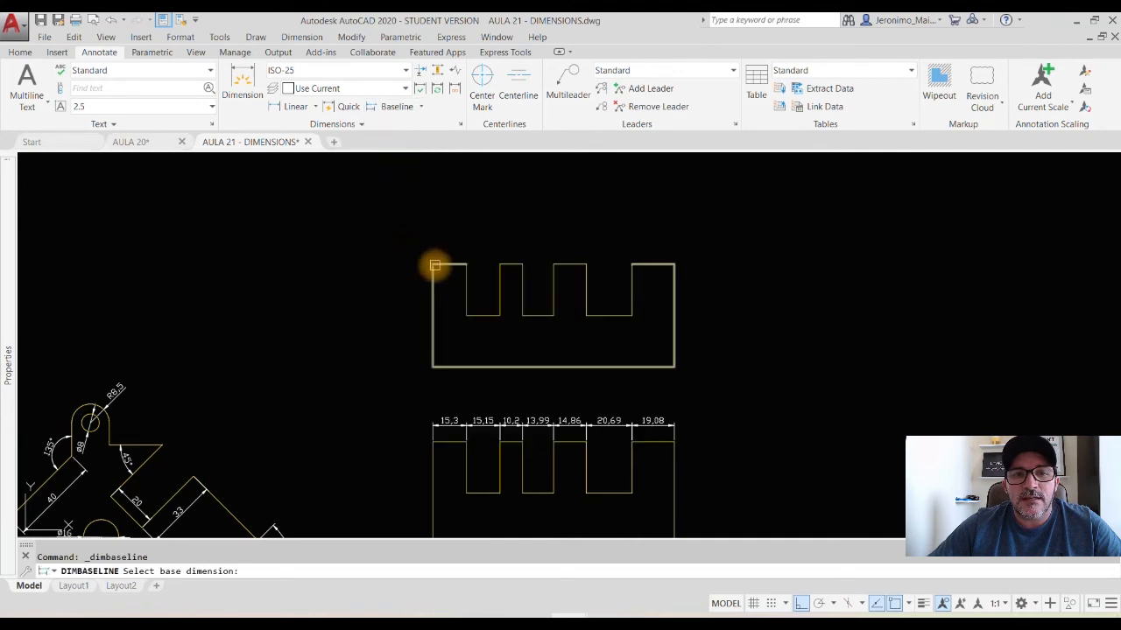
key(Escape)
Place a trial linear dimension across the top of the upper comb's first tooth and erase it.
mouse_move(495, 235)
middle_down()
mouse_move(412, 262)
mouse_move(403, 309)
middle_up()
click(287, 108)
click(344, 330)
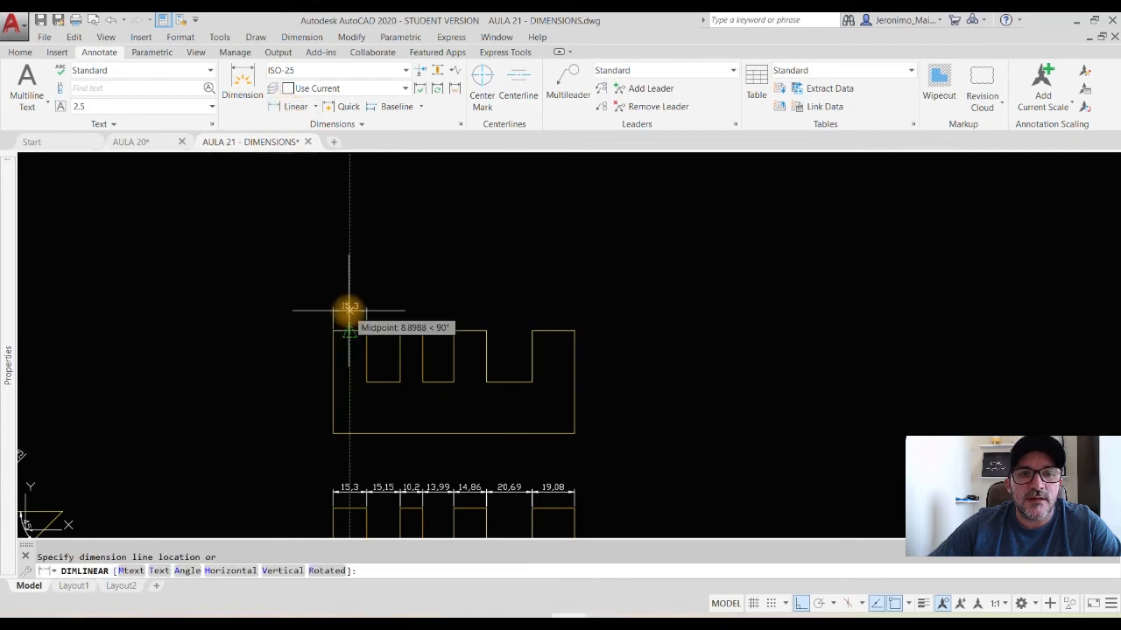
scroll(351, 310, up, 5)
click(338, 332)
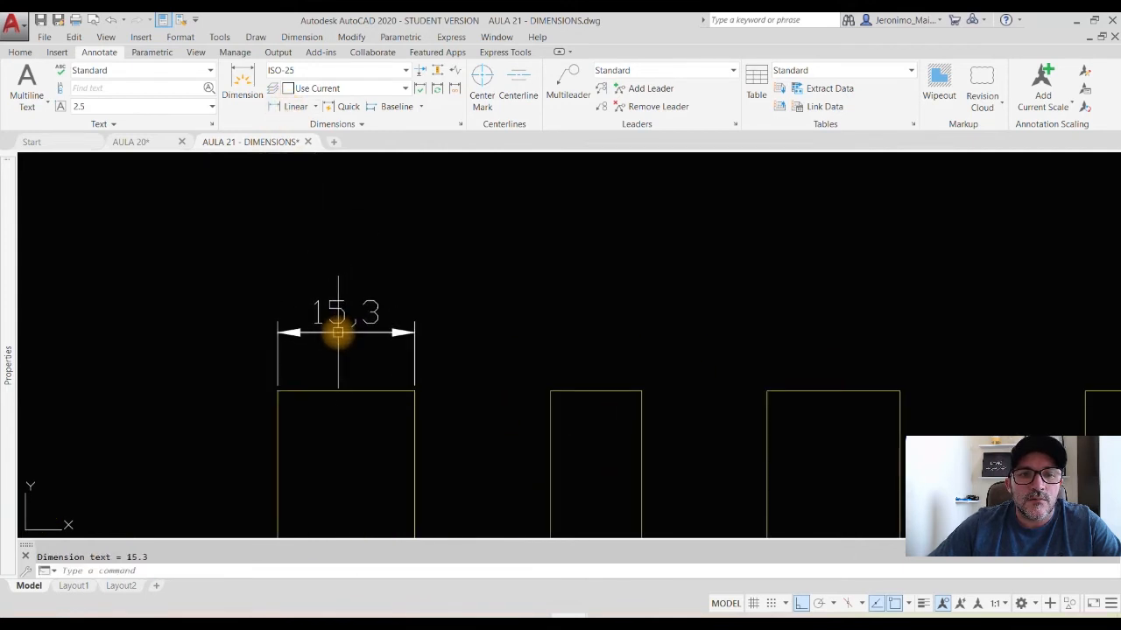
key(Escape)
click(376, 308)
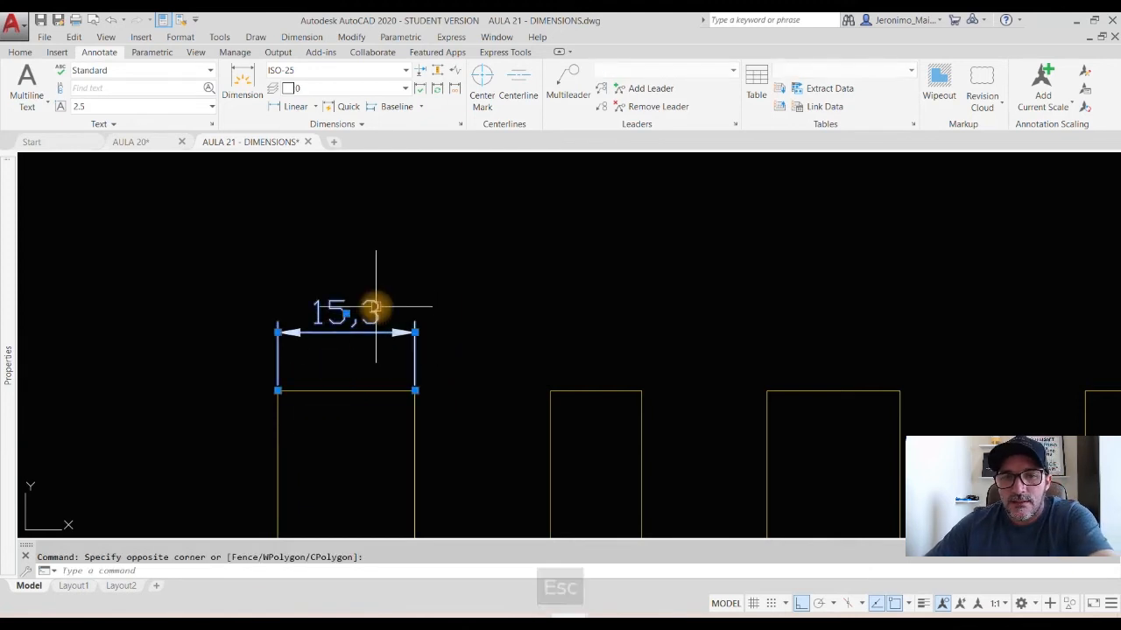
key(Delete)
Add a linear dimension across the upper comb's first tooth, from its outer corner to its inner corner, close above the profile.
click(298, 106)
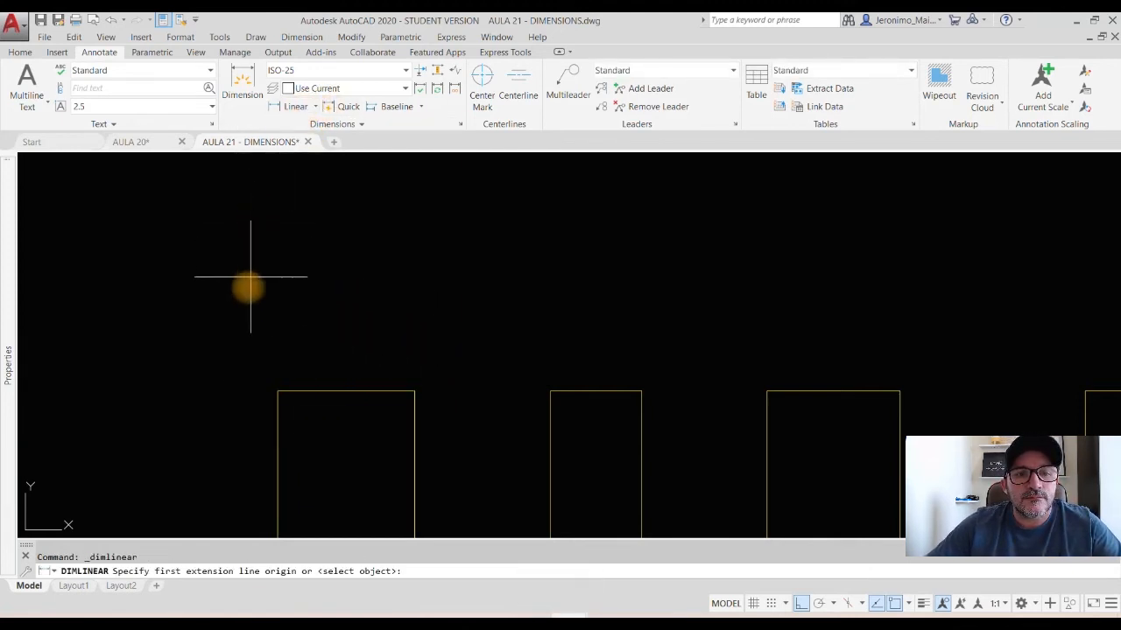
click(277, 391)
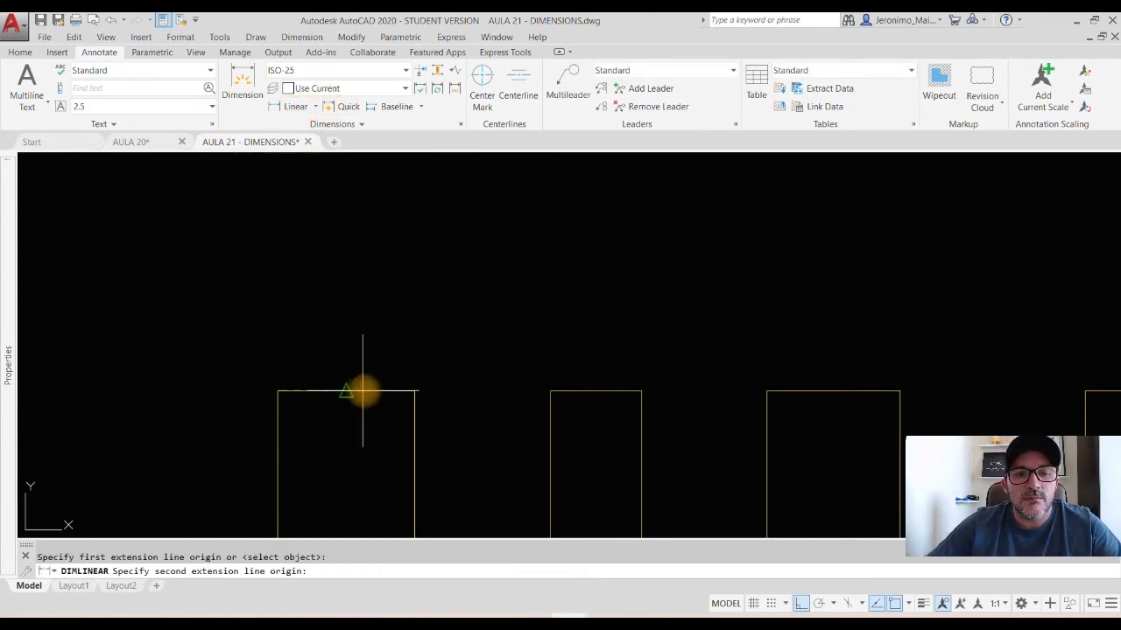
click(414, 391)
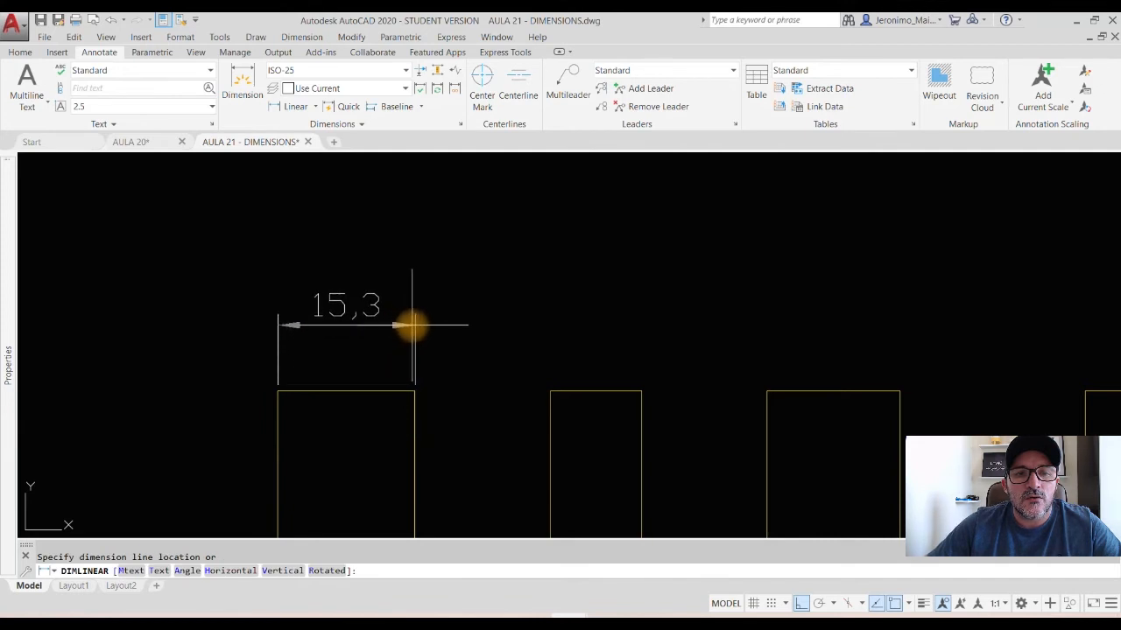
click(413, 326)
Use Baseline to stack dimensions from the upper comb's first corner to each remaining top corner, ending at the far outer corner.
scroll(351, 337, down, 4)
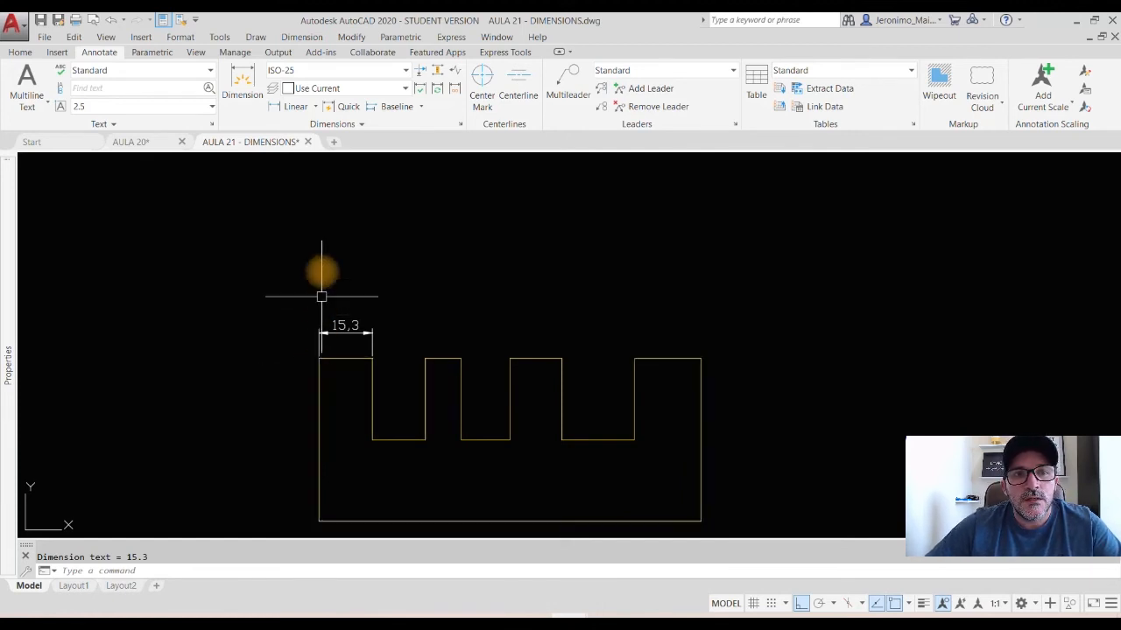
click(403, 110)
scroll(358, 376, up, 6)
scroll(219, 230, down, 6)
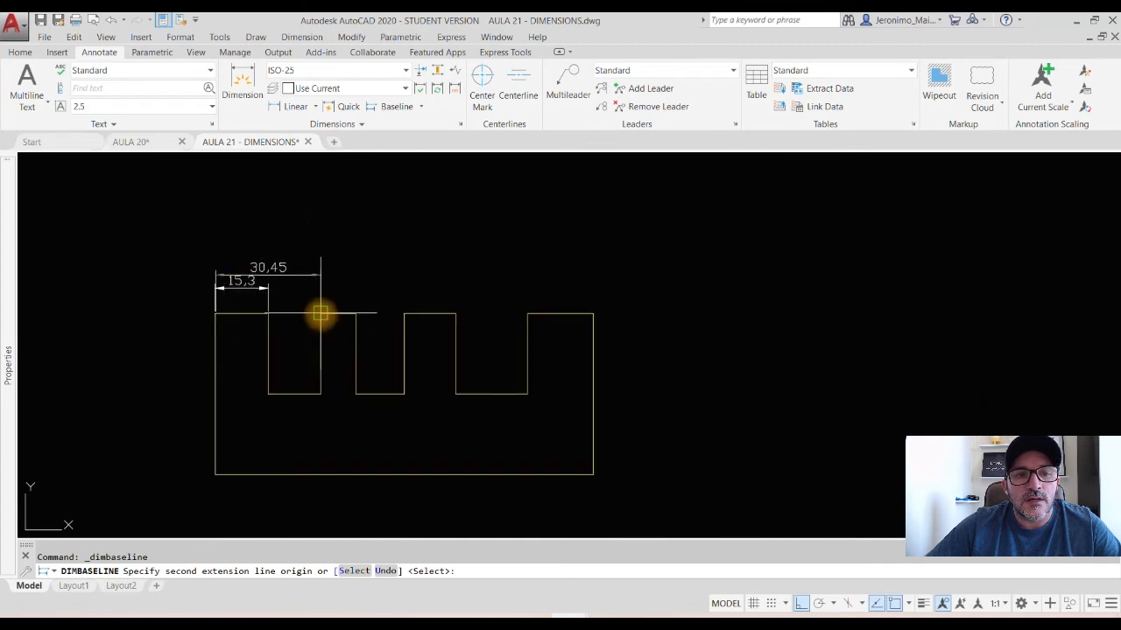
click(320, 313)
click(356, 313)
click(404, 313)
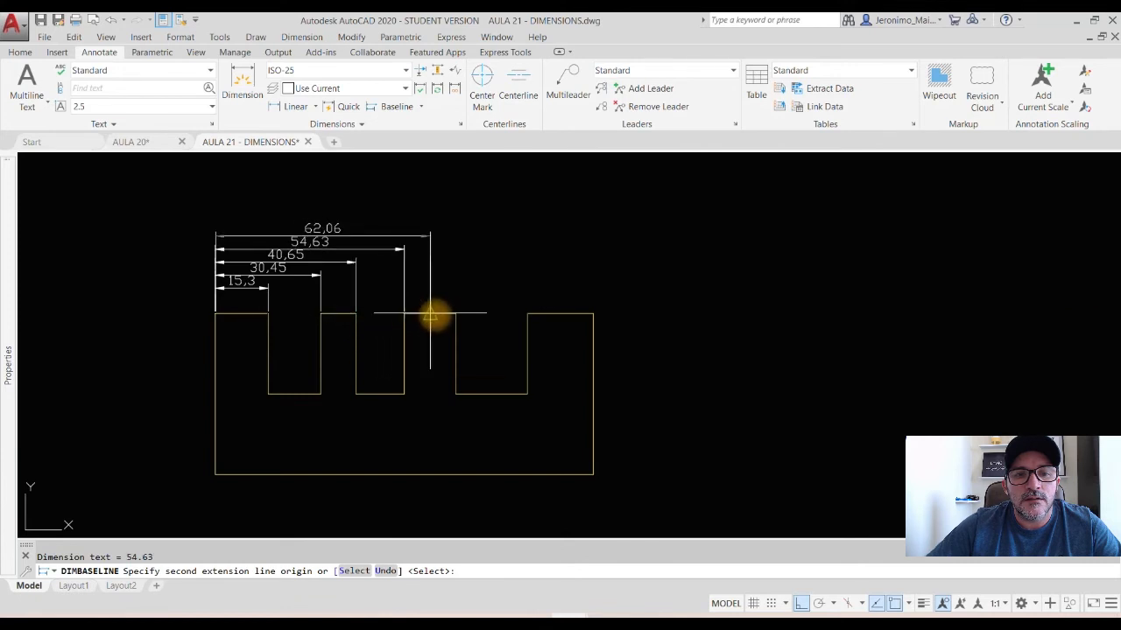
click(456, 313)
click(527, 312)
click(593, 312)
key(Return)
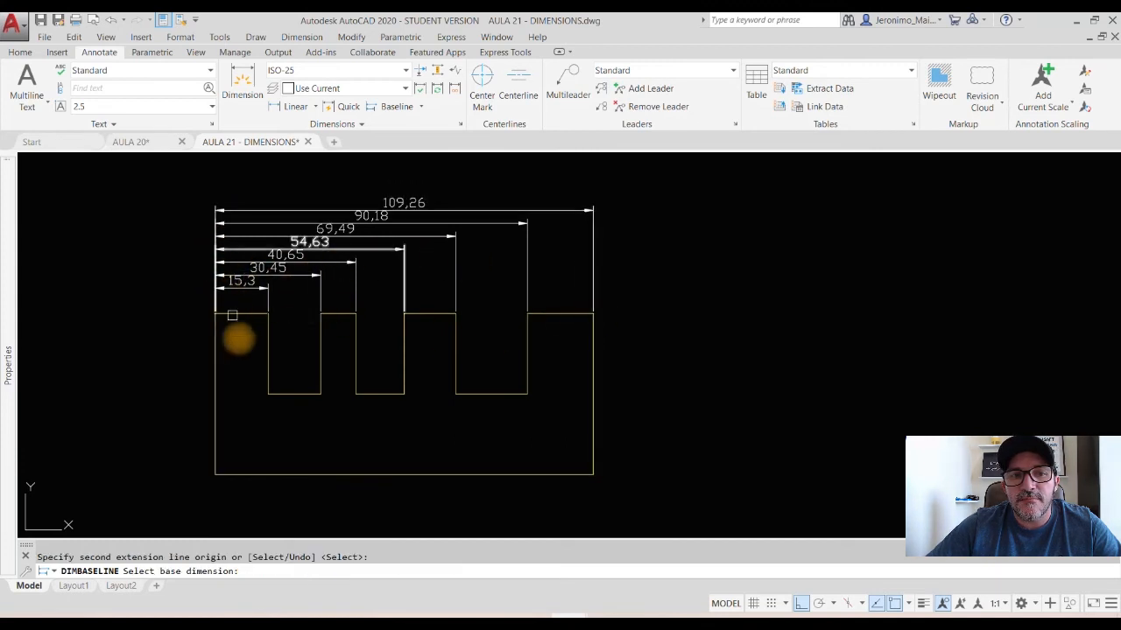
key(Return)
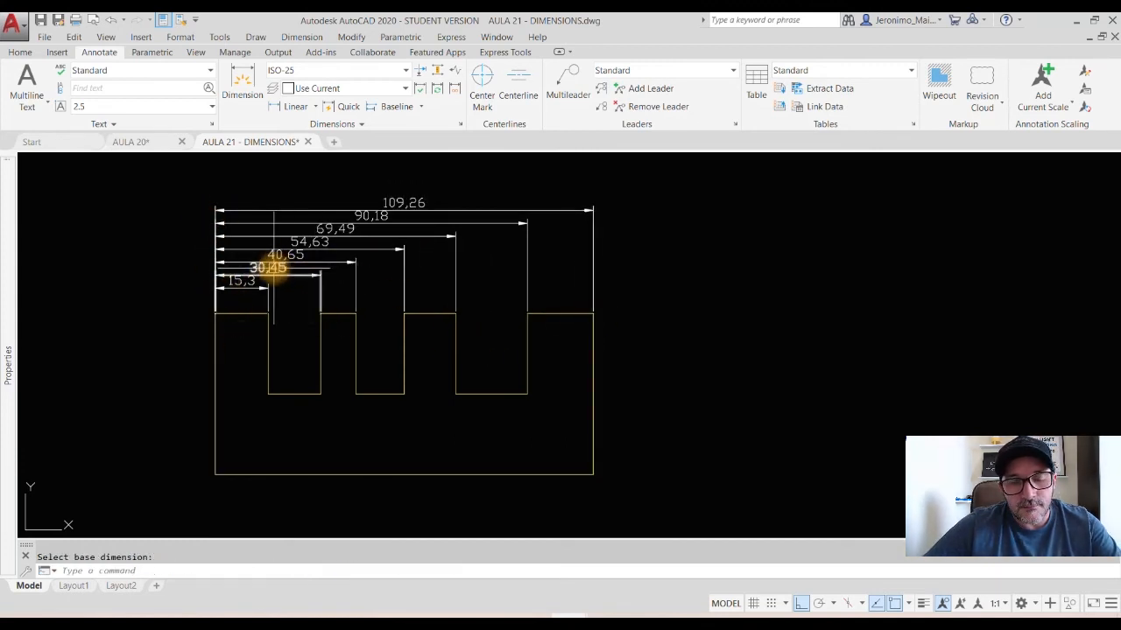
scroll(305, 228, up, 2)
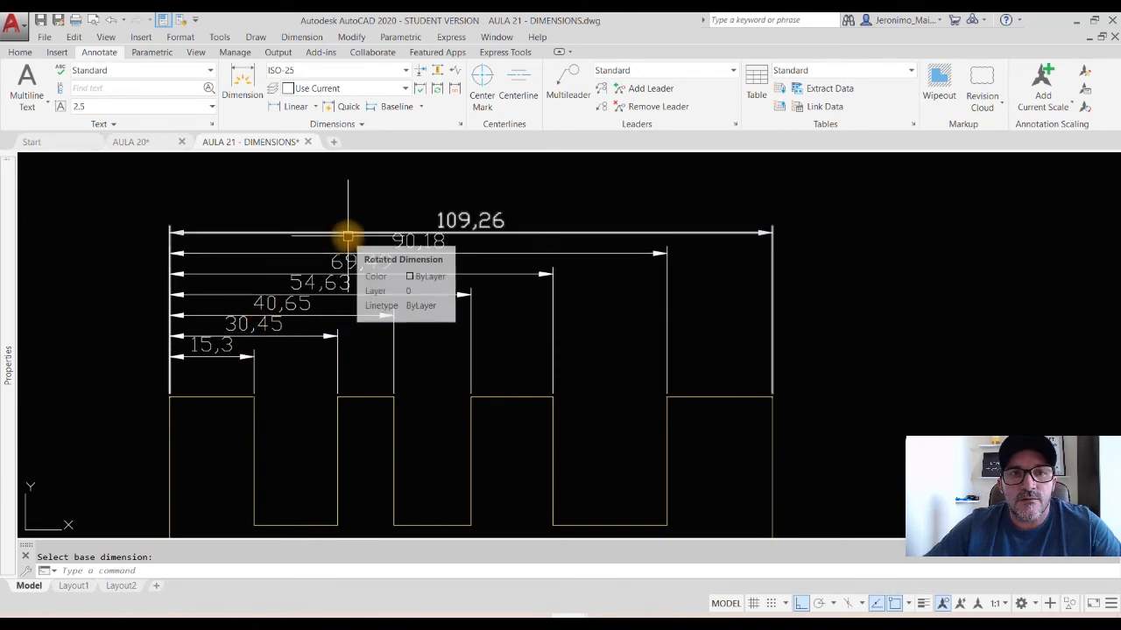
click(311, 73)
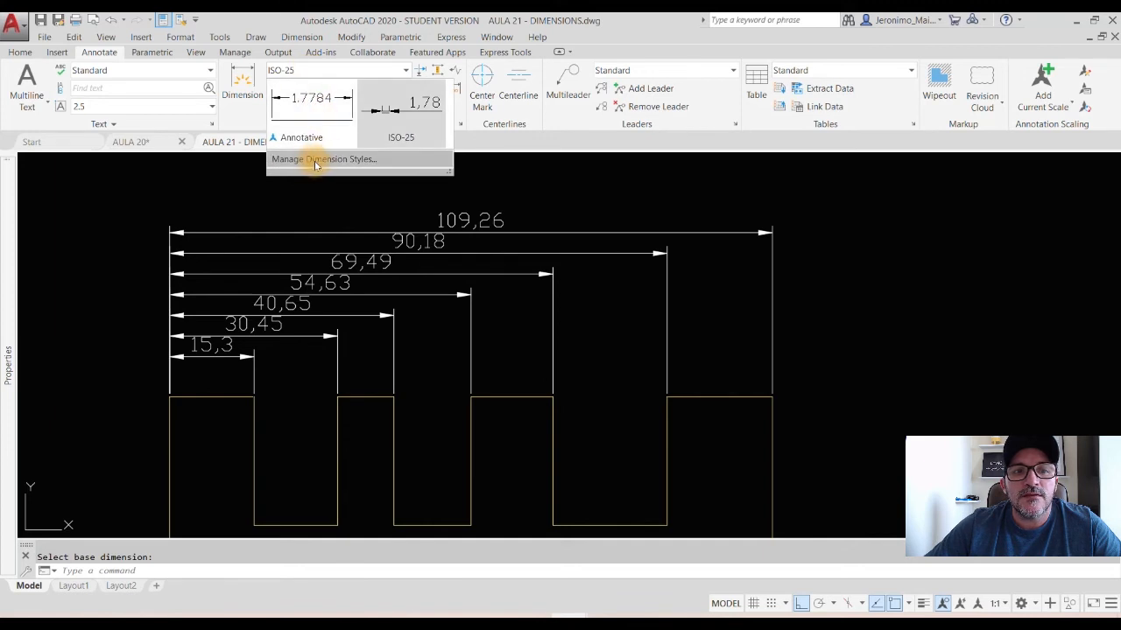
key(Escape)
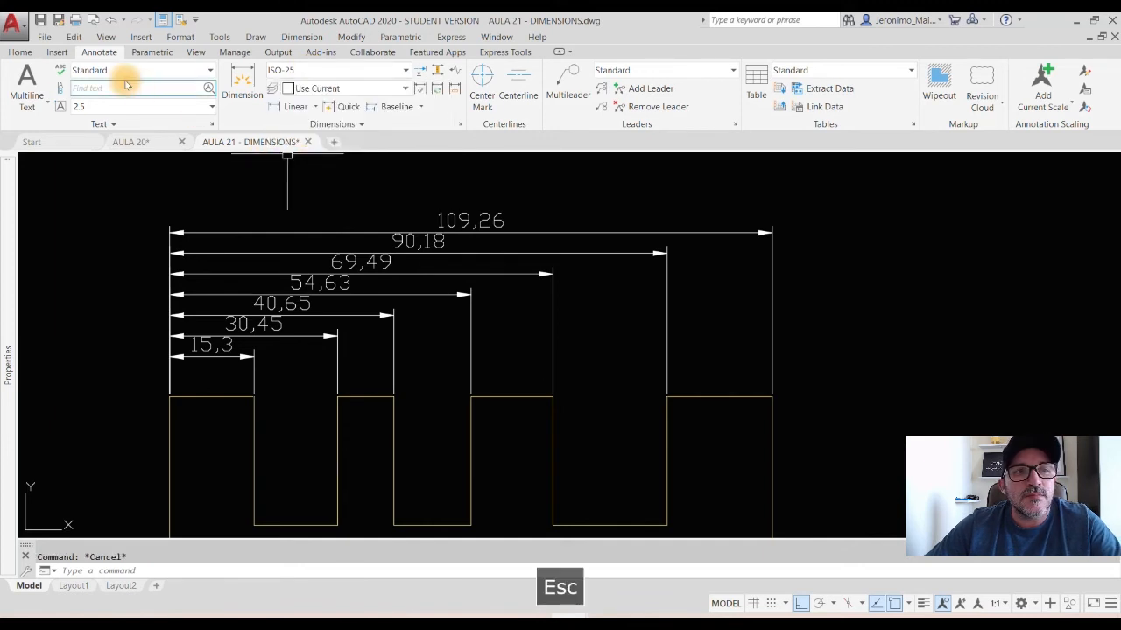
click(20, 52)
click(407, 123)
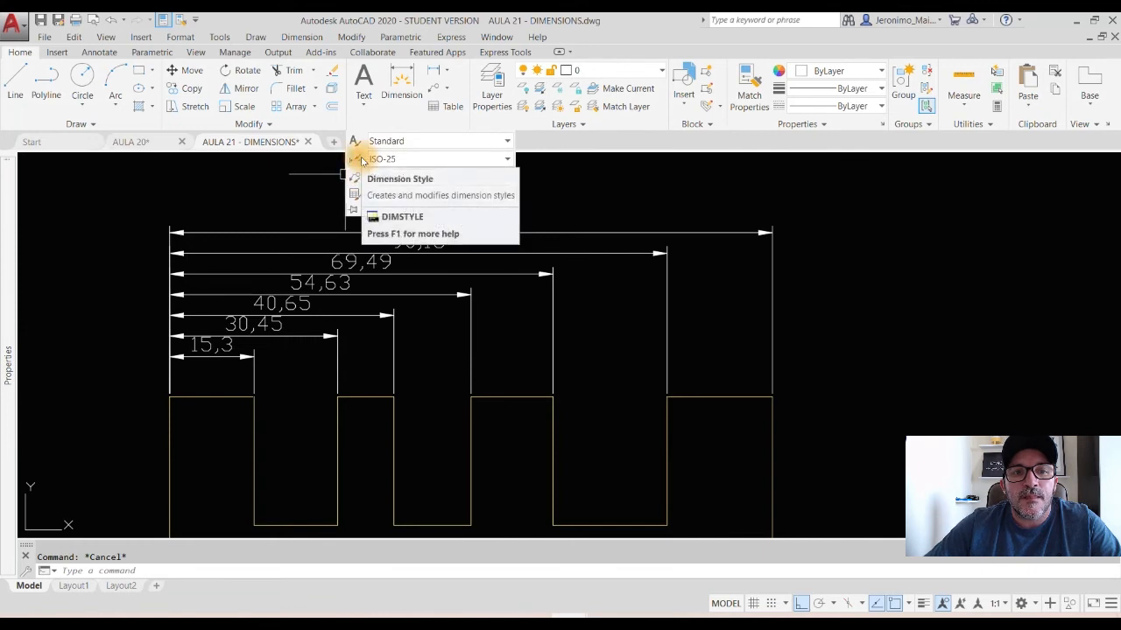
key(Escape)
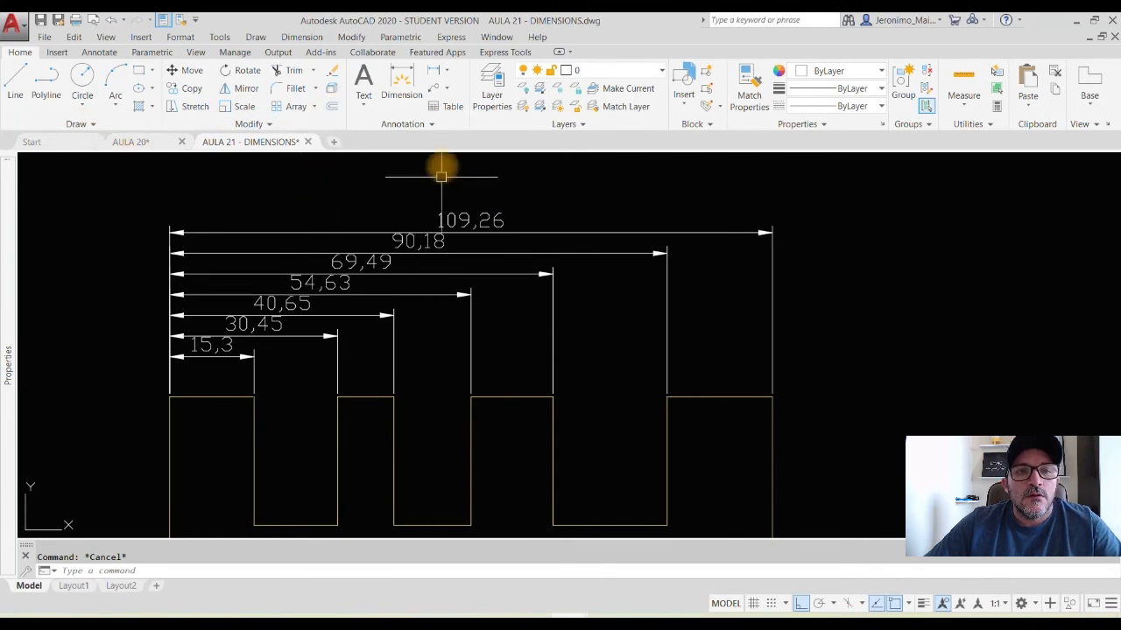
Left-justify the text of the upper comb's topmost overall dimension and centre it again.
click(98, 52)
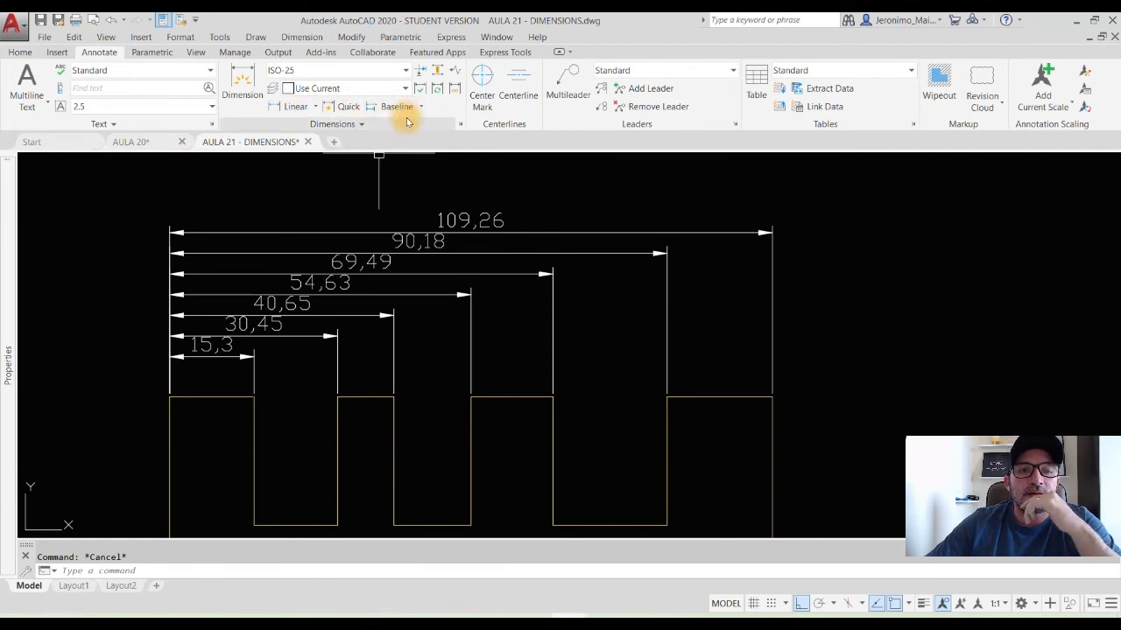
click(345, 128)
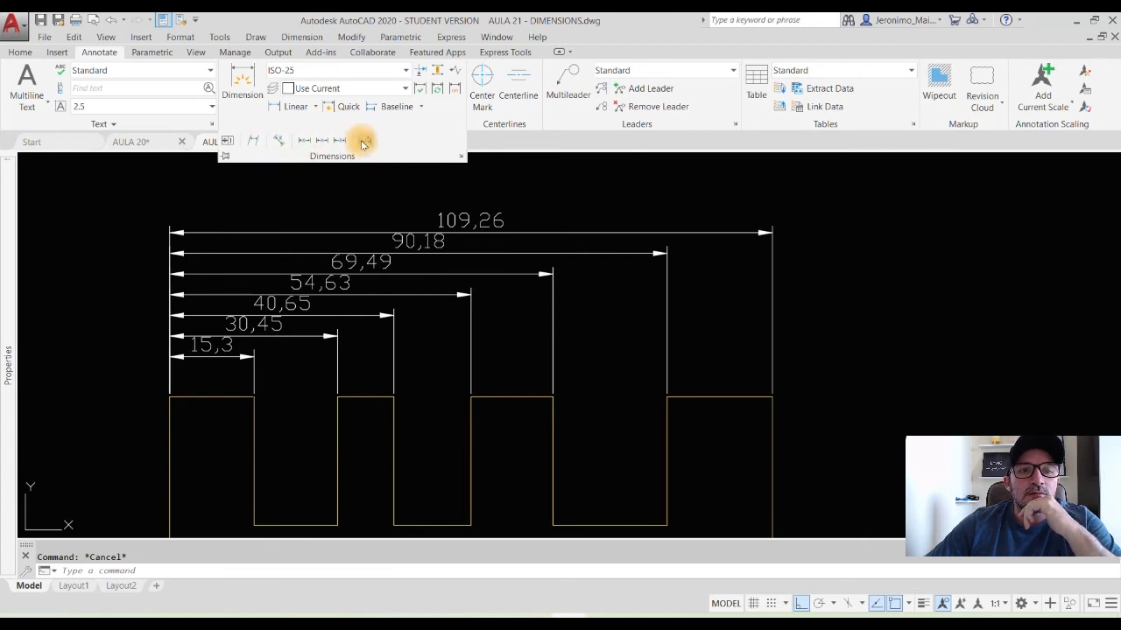
click(309, 142)
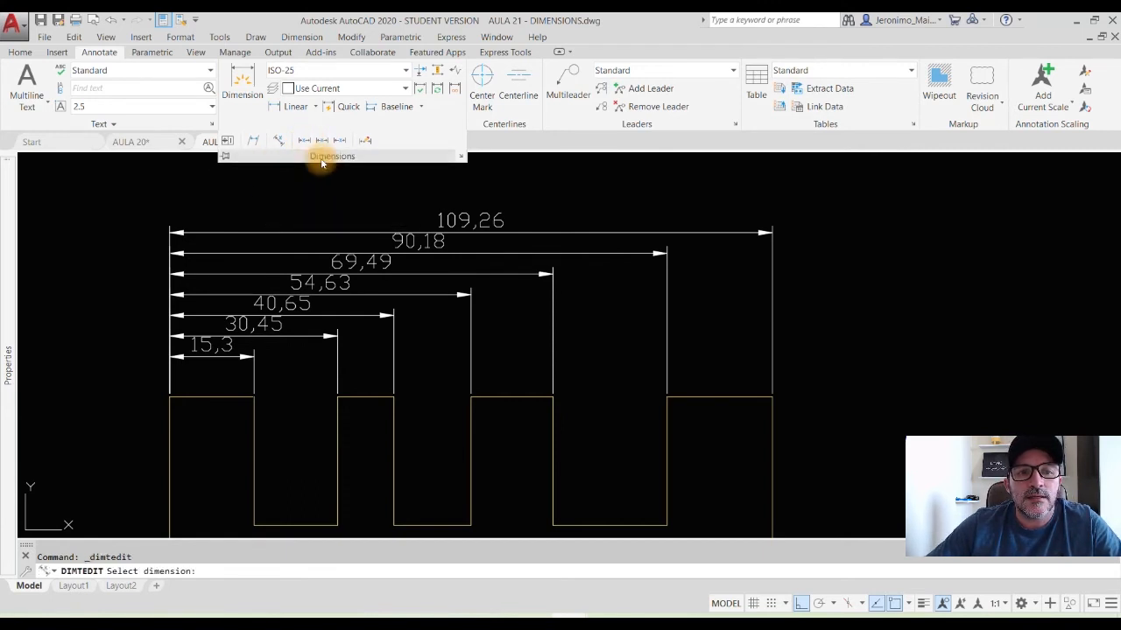
click(448, 219)
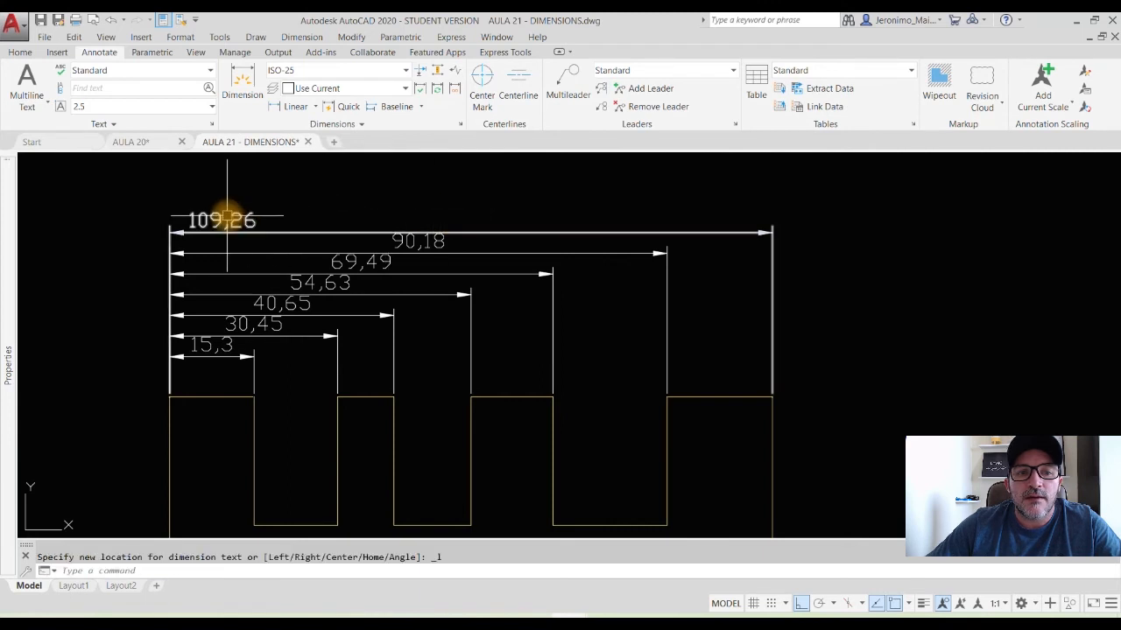
click(360, 127)
click(326, 143)
click(245, 220)
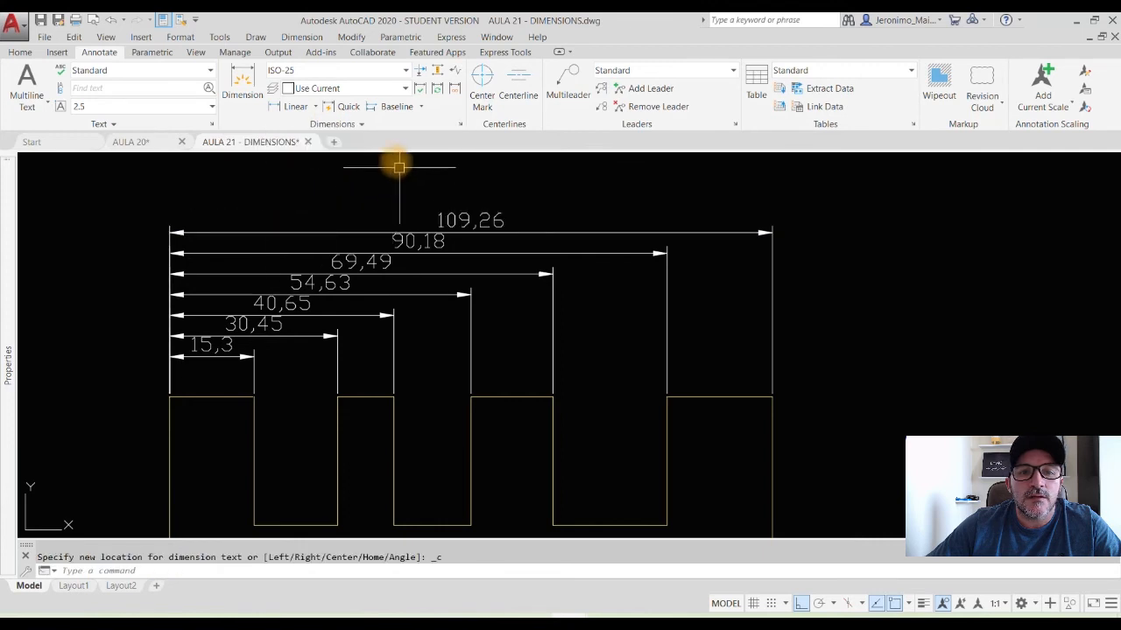
Right-justify the text of the upper comb's topmost overall dimension.
click(362, 128)
click(340, 141)
click(453, 219)
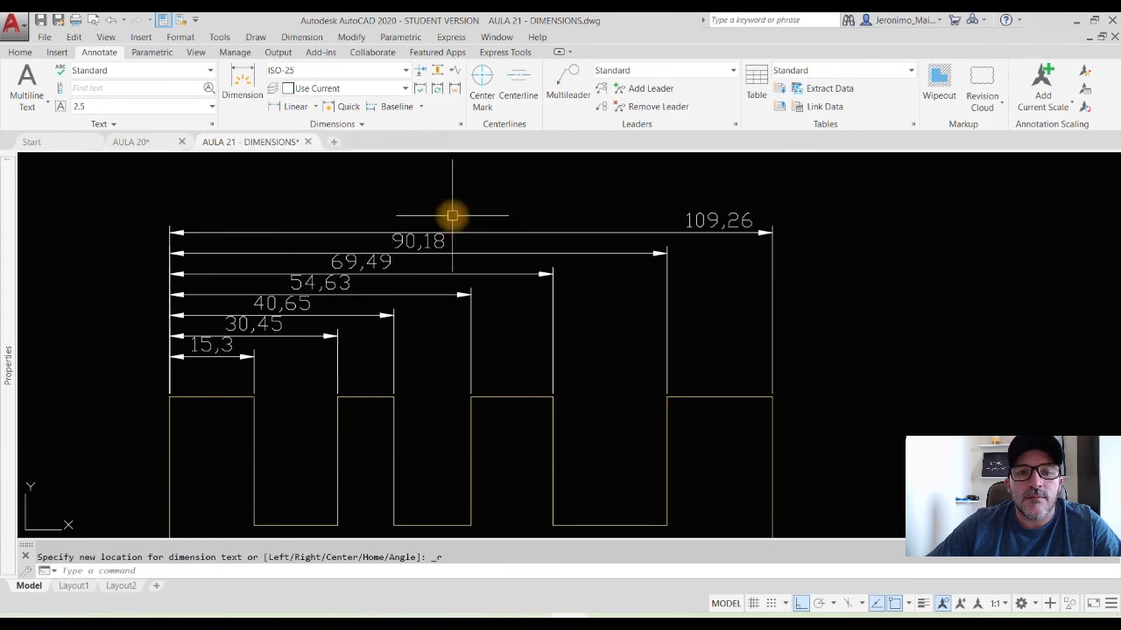
Try to rotate the text of the plate's aligned 20 dimension with Text Angle.
click(363, 127)
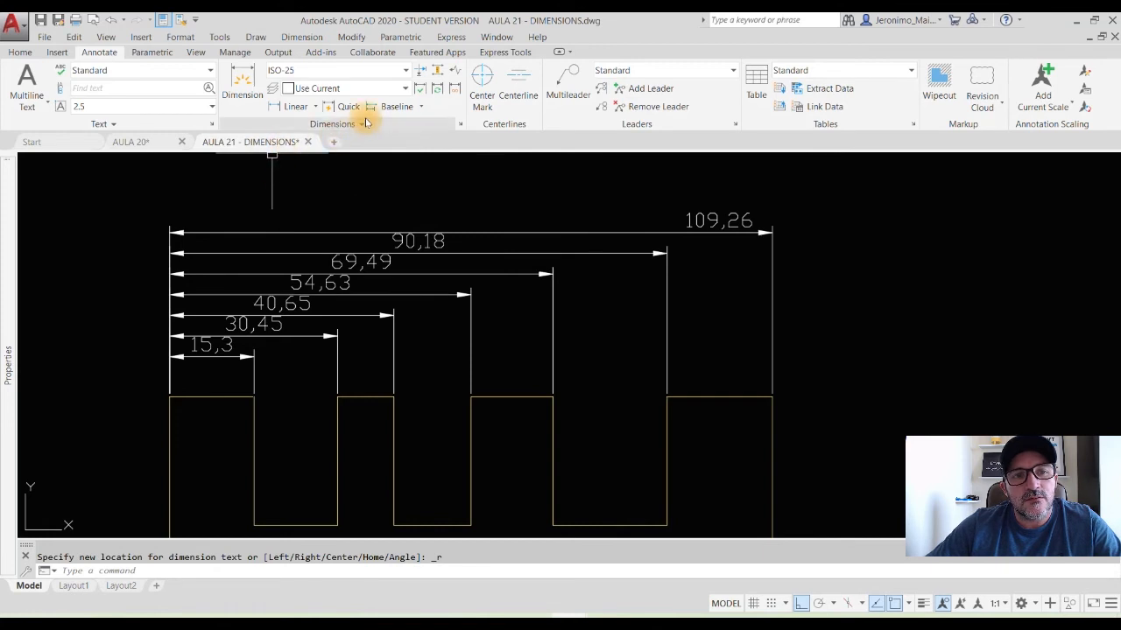
click(365, 124)
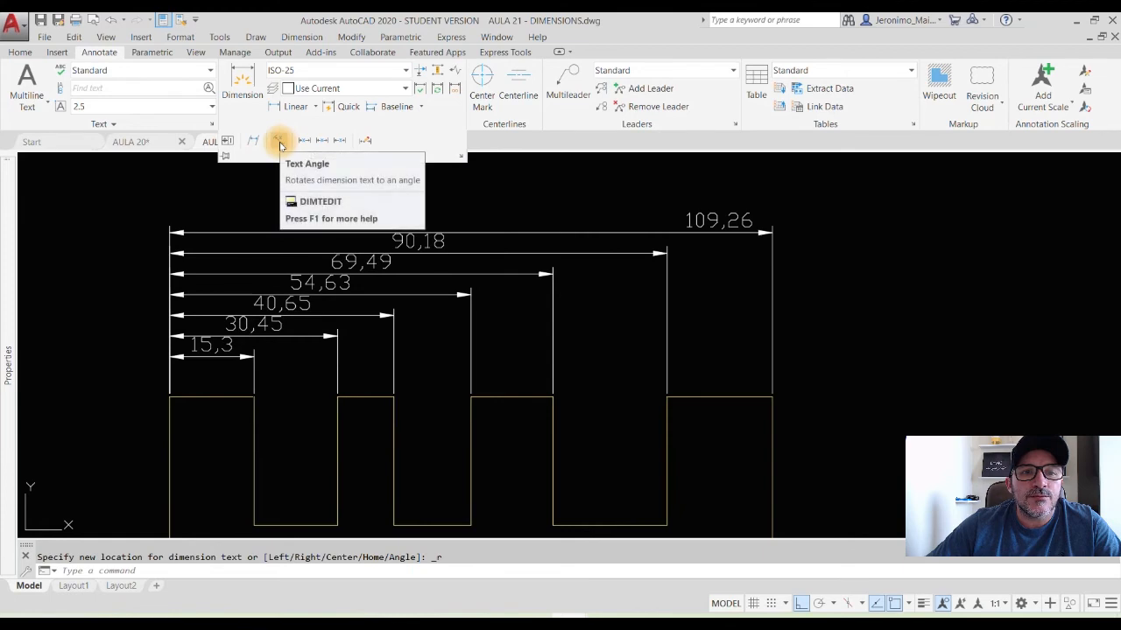
click(276, 142)
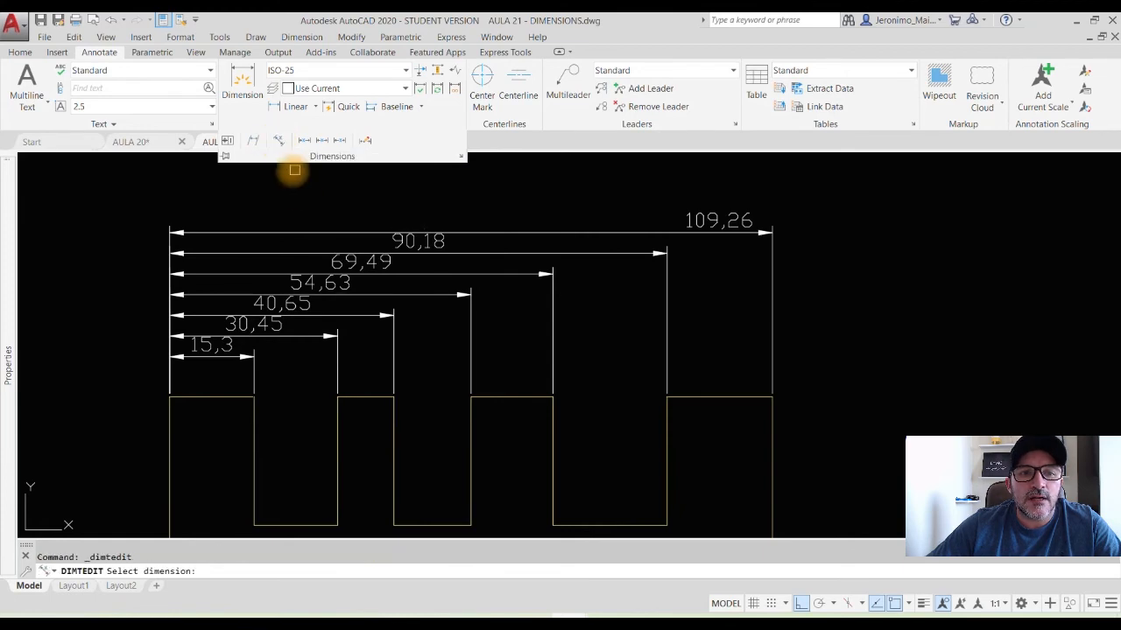
scroll(312, 218, down, 4)
mouse_move(438, 325)
middle_down()
mouse_move(868, 269)
mouse_move(850, 170)
middle_up()
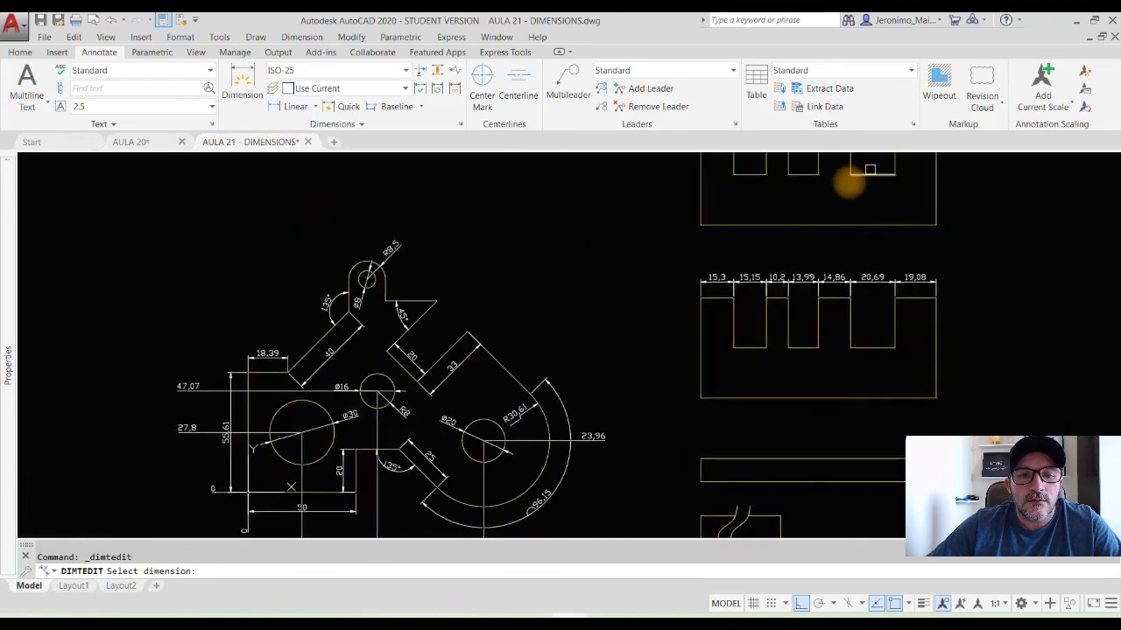
scroll(440, 358, up, 5)
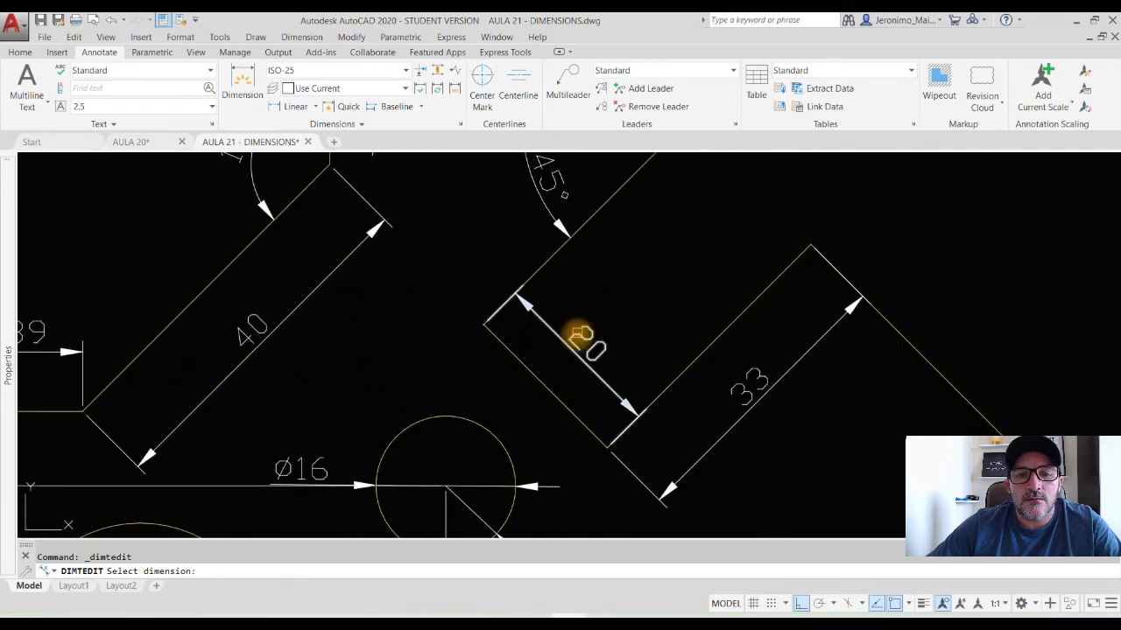
click(580, 336)
click(620, 338)
click(665, 324)
key(Return)
click(574, 348)
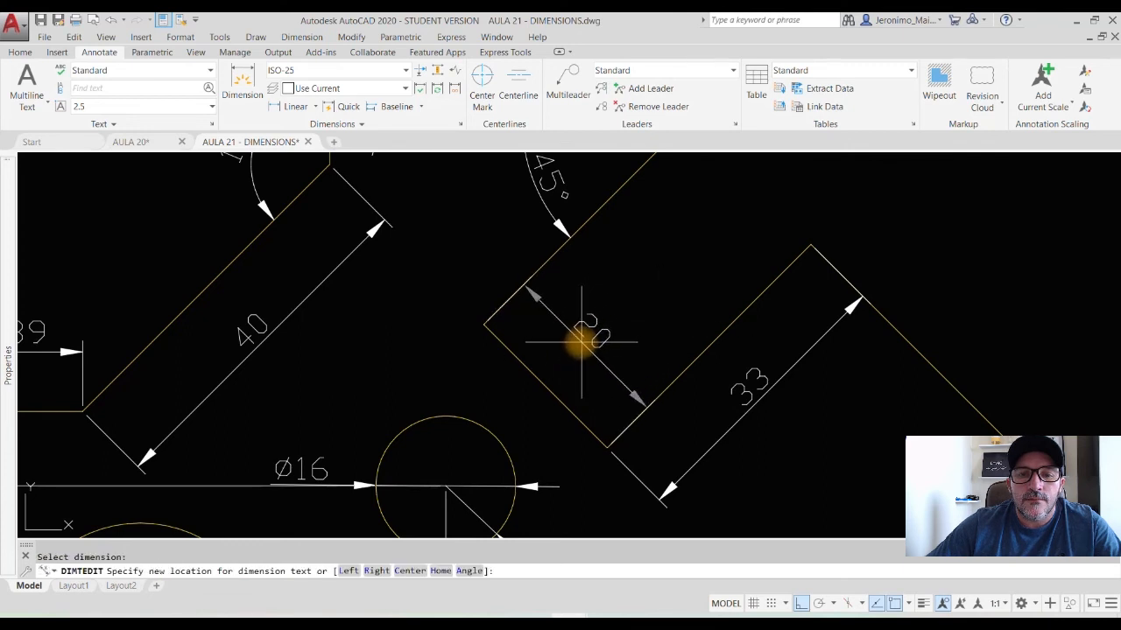
key(Escape)
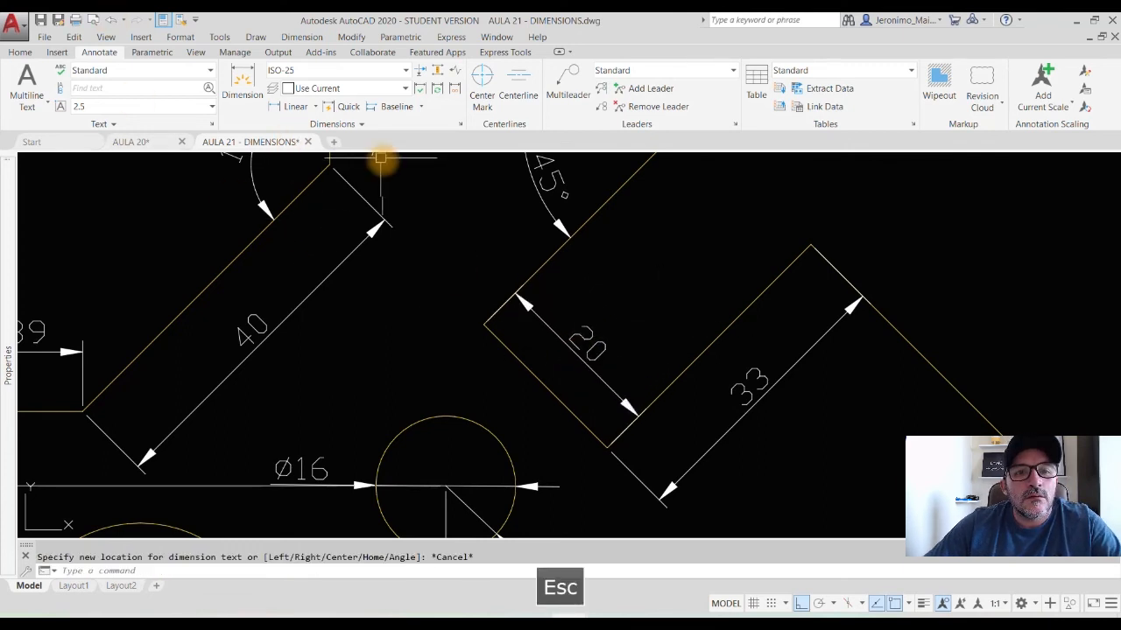
Set the text angle of the plate's aligned 20 dimension to 45 degrees.
click(344, 124)
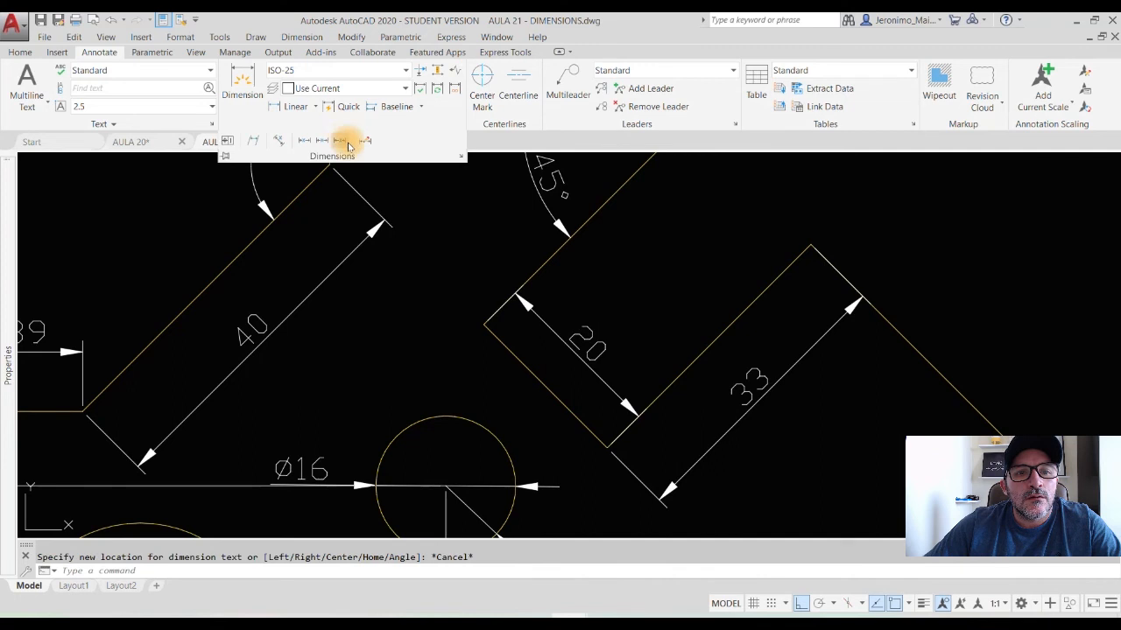
click(282, 146)
click(586, 341)
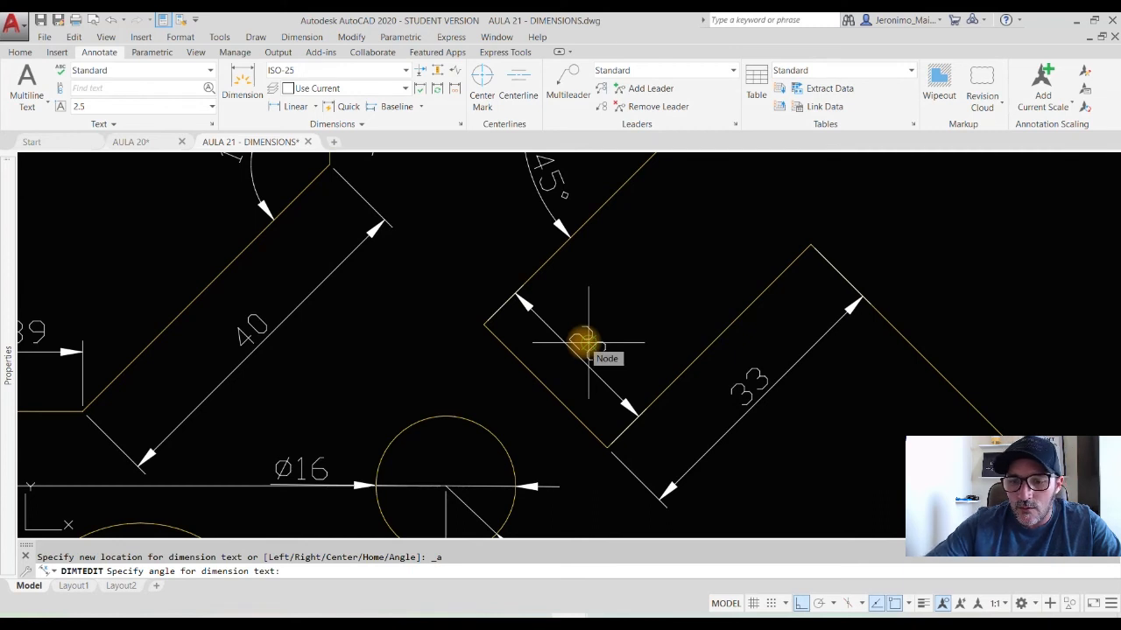
key(Return)
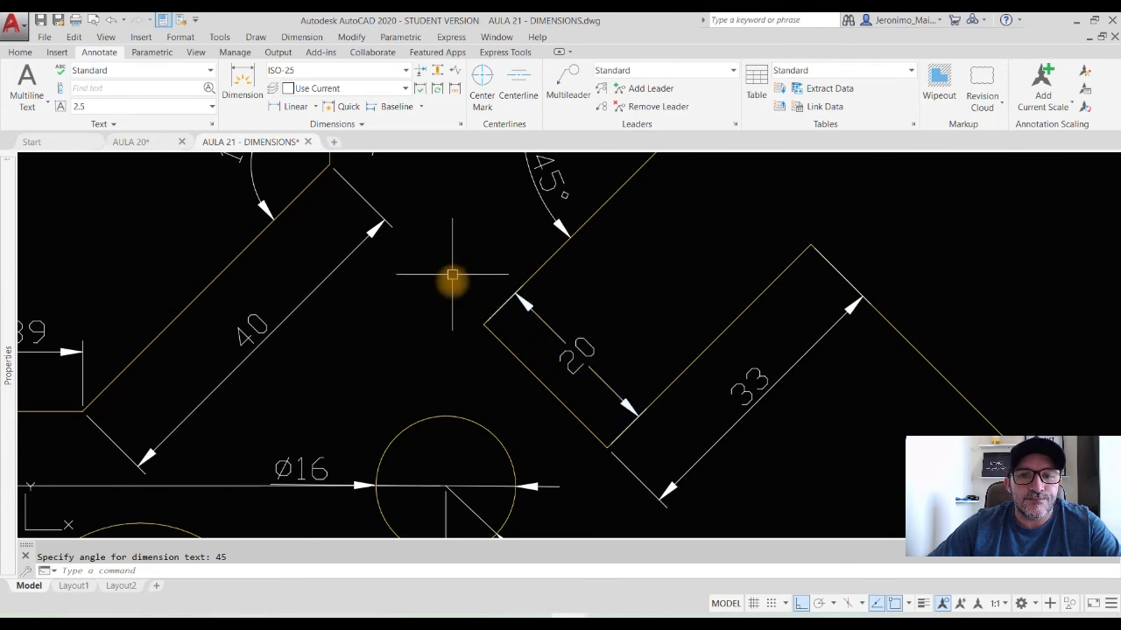
scroll(574, 368, down, 5)
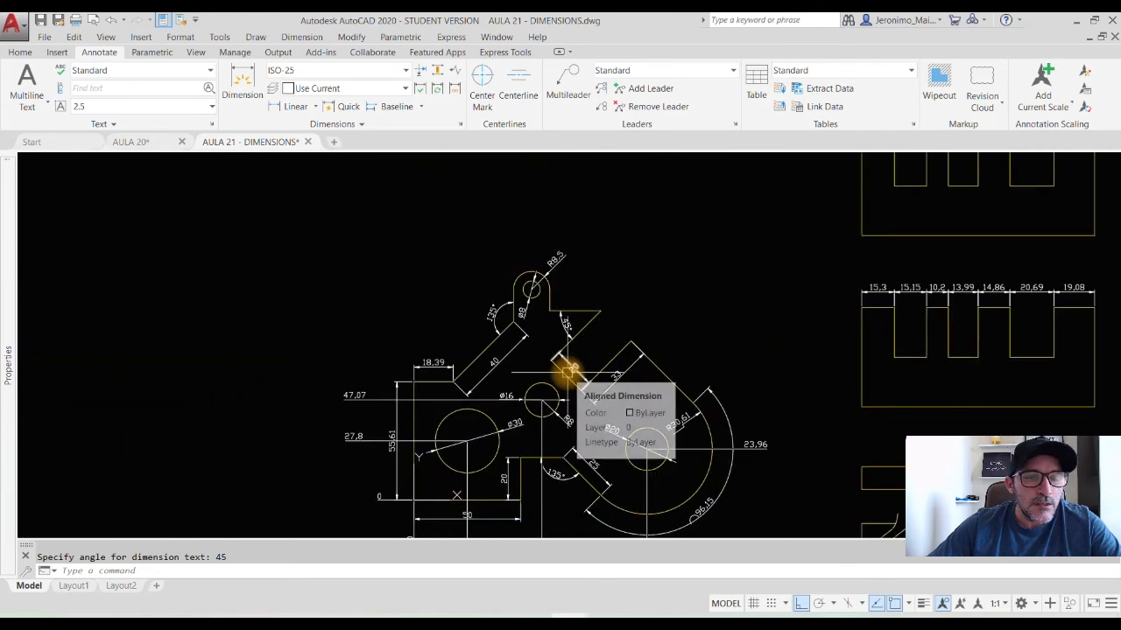
middle_drag(613, 318, 511, 318)
click(361, 128)
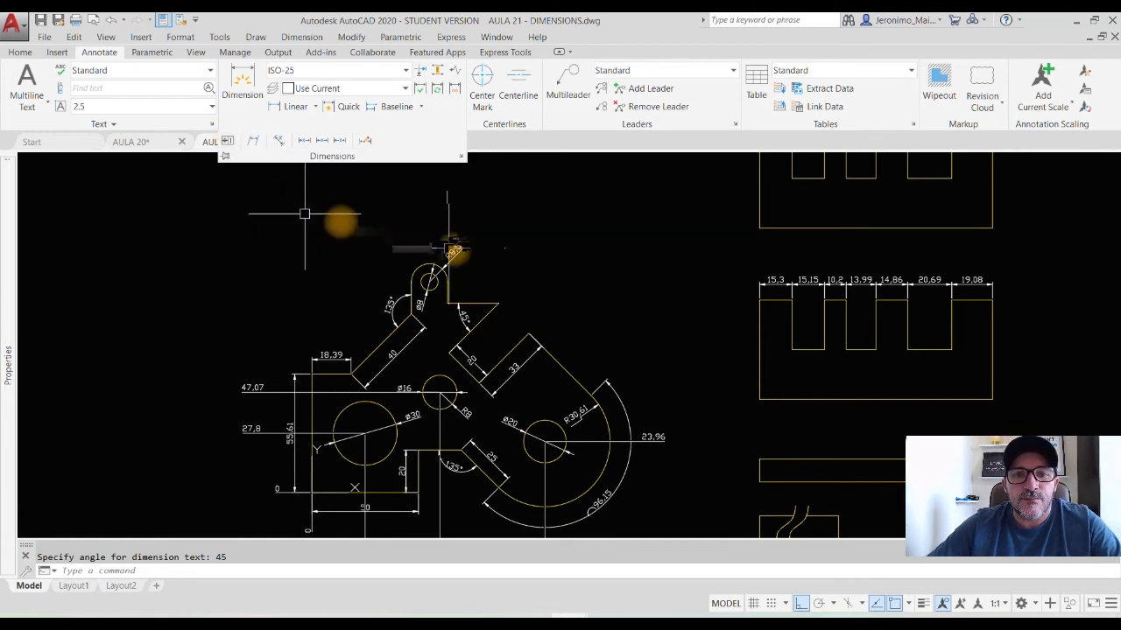
key(Escape)
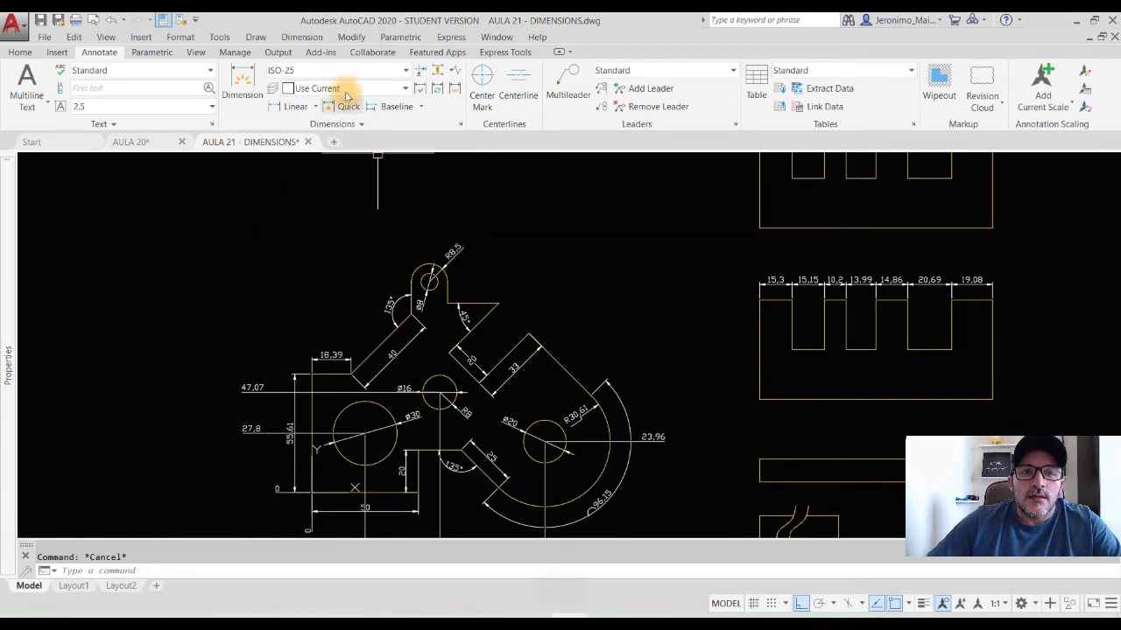
Erase the lower comb's chained dimensions, keeping only the one across its first tooth.
scroll(563, 352, down, 2)
mouse_move(590, 356)
middle_down()
mouse_move(563, 385)
mouse_move(465, 370)
middle_up()
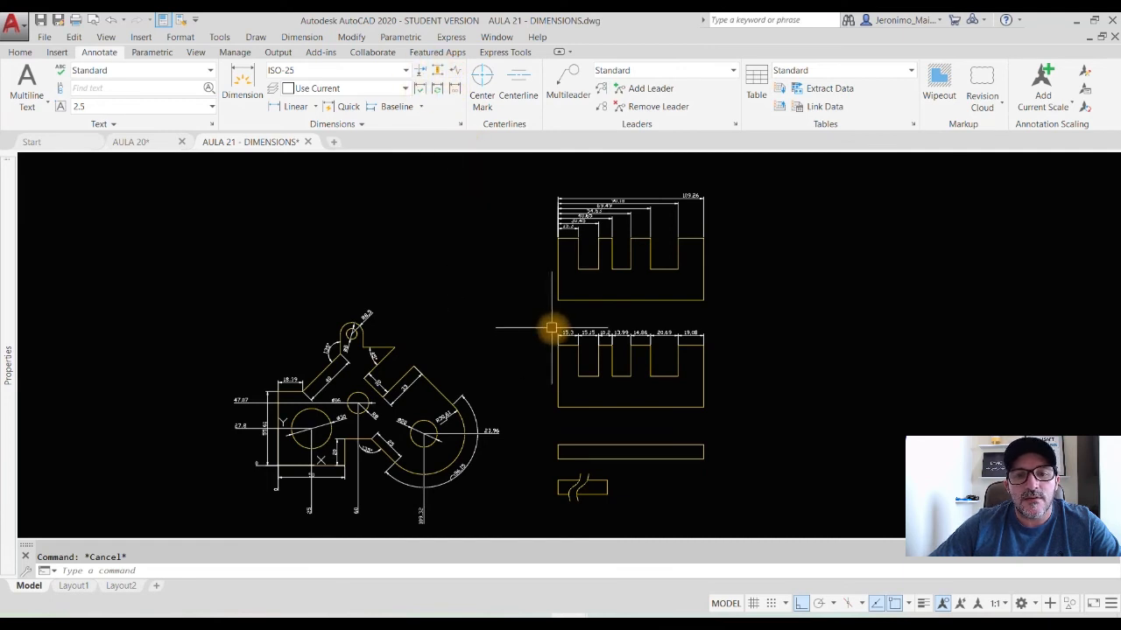
scroll(637, 337, up, 4)
mouse_move(631, 350)
middle_down()
mouse_move(531, 301)
mouse_move(483, 325)
middle_up()
click(720, 333)
click(421, 269)
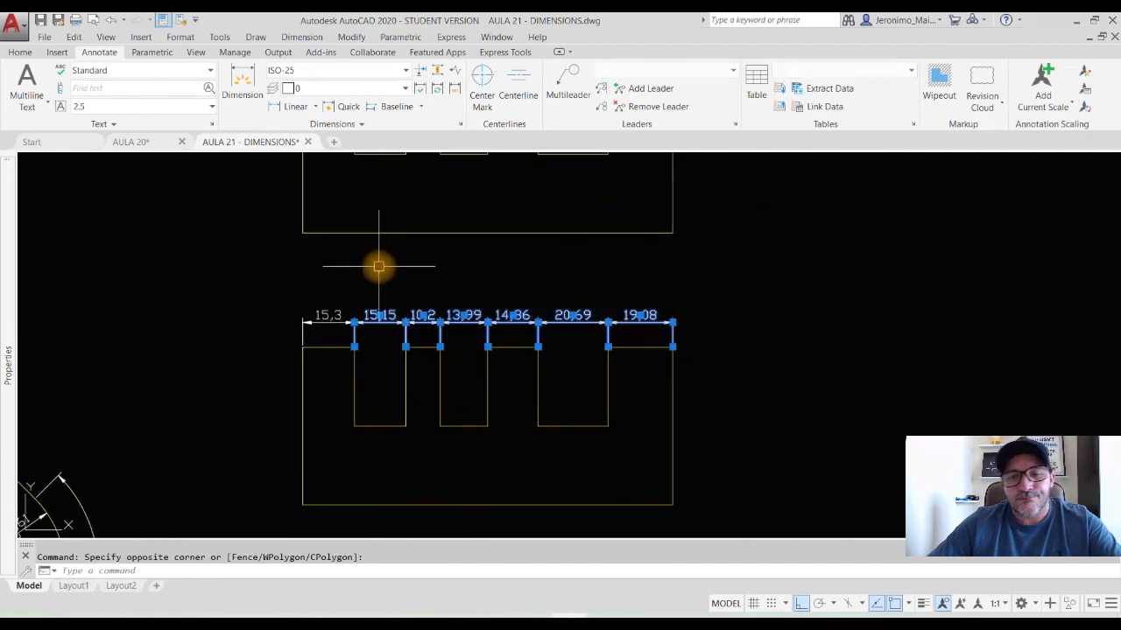
key(Delete)
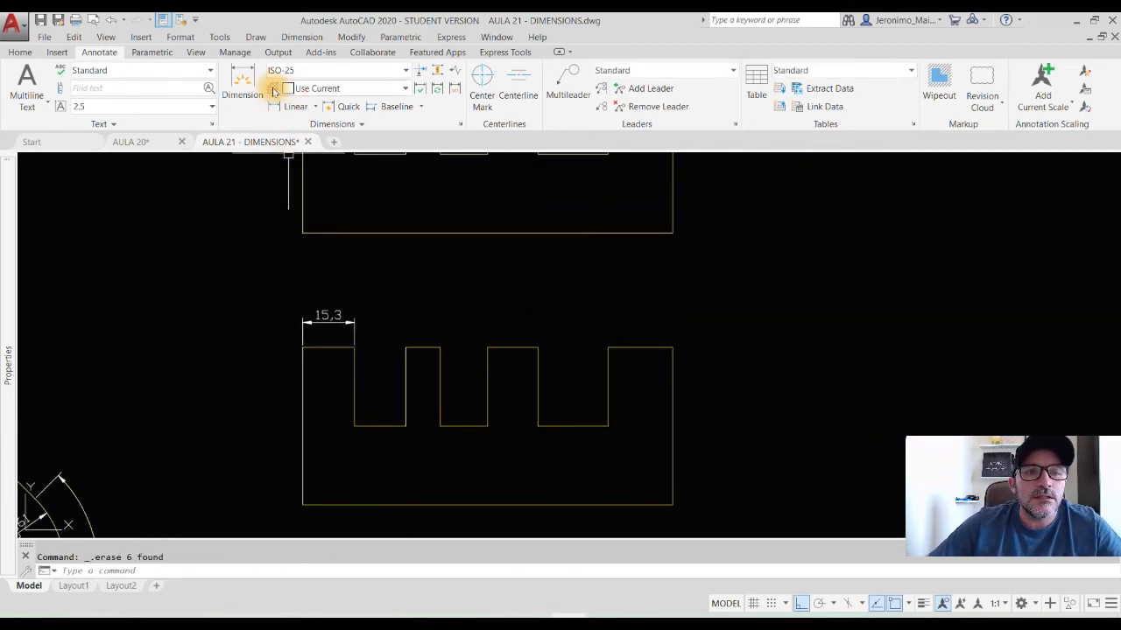
Add a linear dimension to the bottom edge of the lower comb's first slot, placed well above the first tooth's dimension.
click(295, 106)
key(Return)
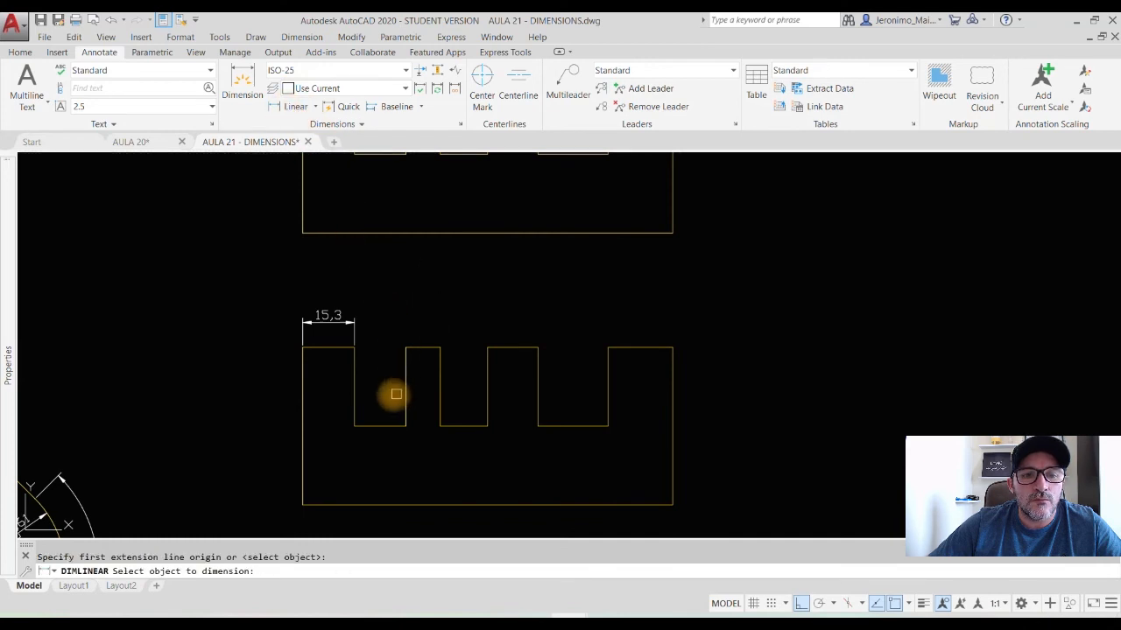
click(387, 429)
click(396, 272)
Add linear dimensions to the lower comb's second tooth, placed above its top edge, and second slot, placed inside the slot.
key(Return)
key(Return)
click(422, 348)
click(506, 311)
key(Return)
key(Return)
click(472, 426)
click(462, 377)
Use DIMSPACE with value 0 to line up the first slot, second tooth and second slot dimensions with the first tooth's dimension.
scroll(465, 301, up, 2)
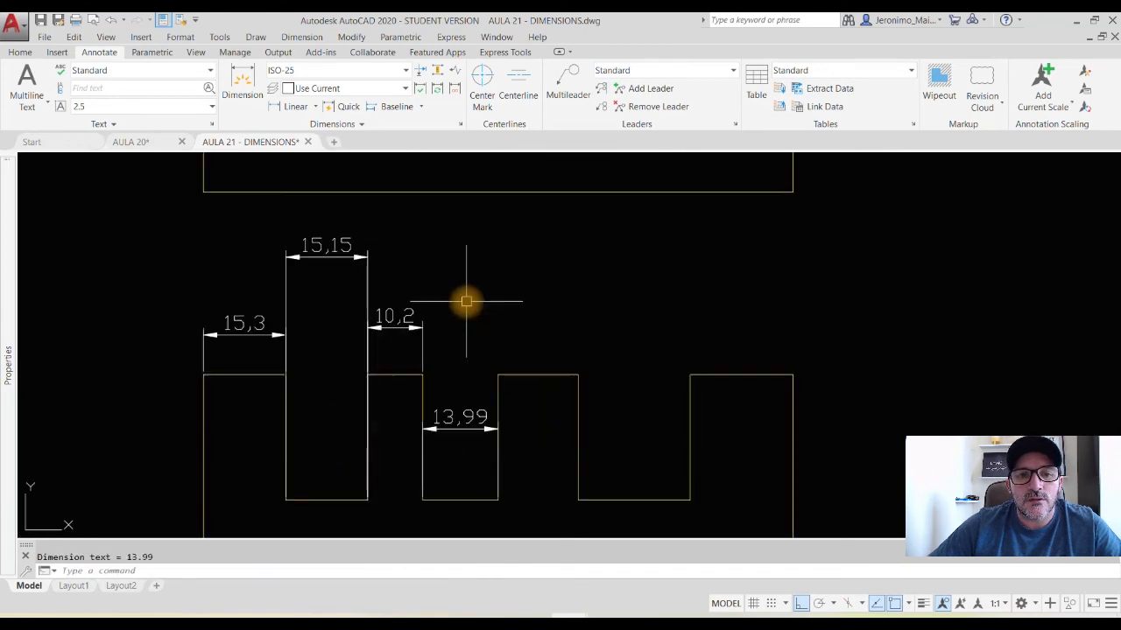
middle_drag(476, 288, 502, 287)
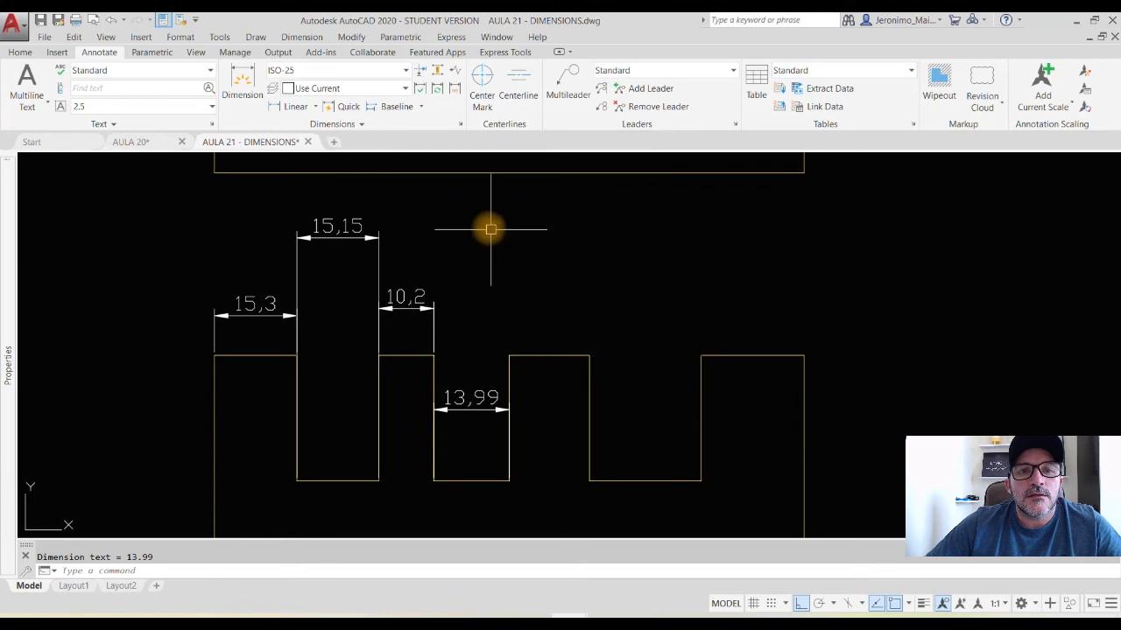
click(440, 77)
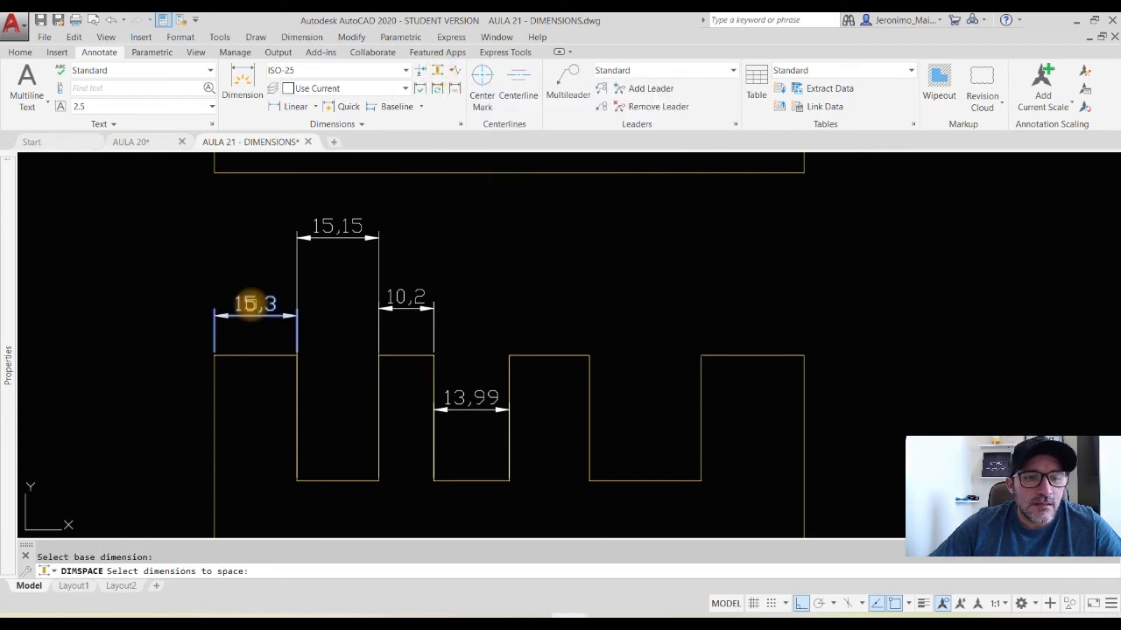
click(253, 305)
key(Return)
click(254, 312)
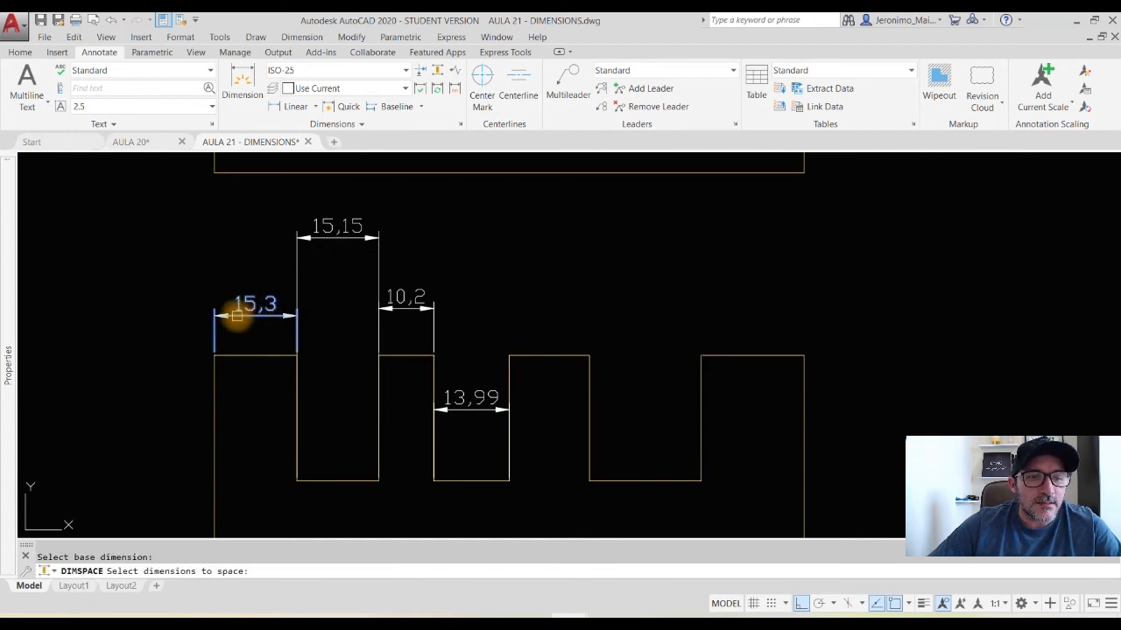
click(480, 429)
click(461, 332)
click(376, 273)
drag(377, 273, 347, 249)
click(365, 239)
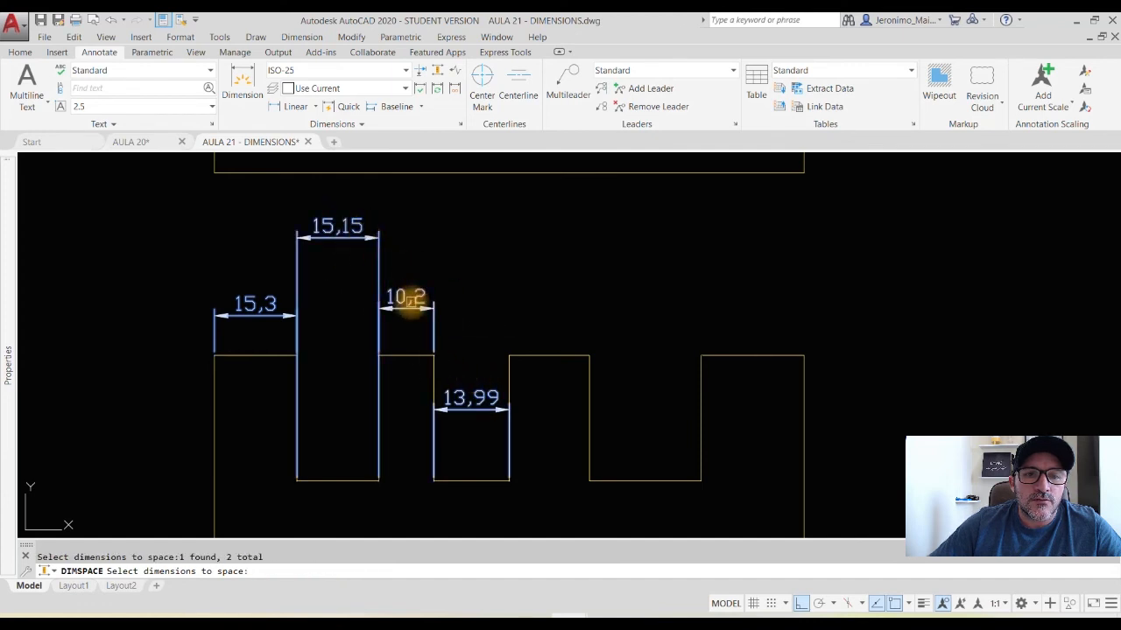
click(412, 304)
key(Return)
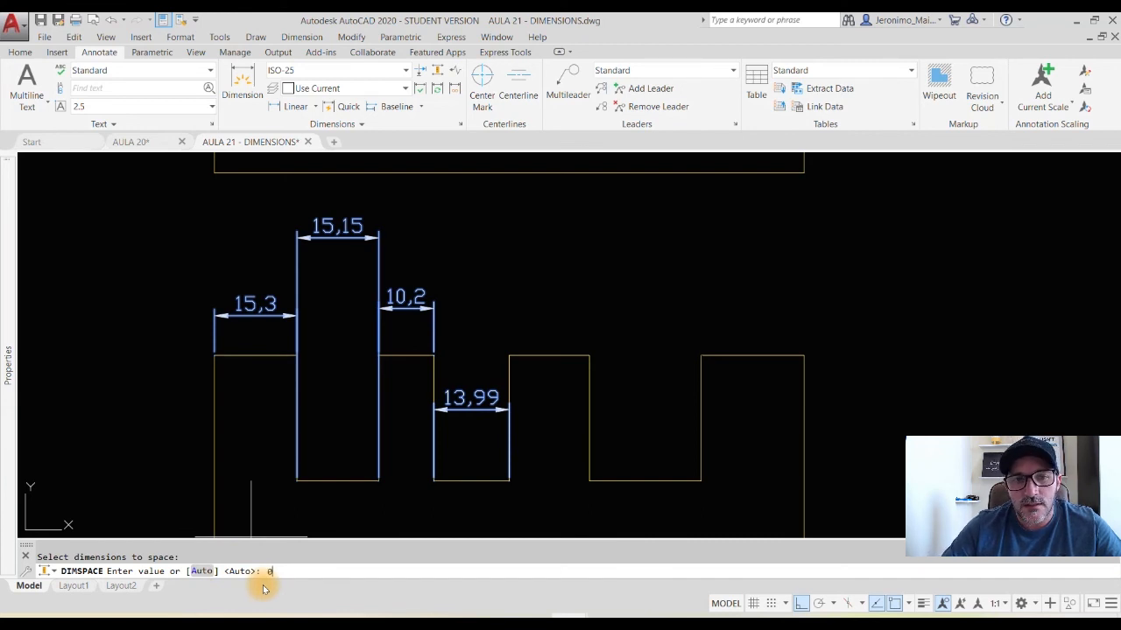
key(Return)
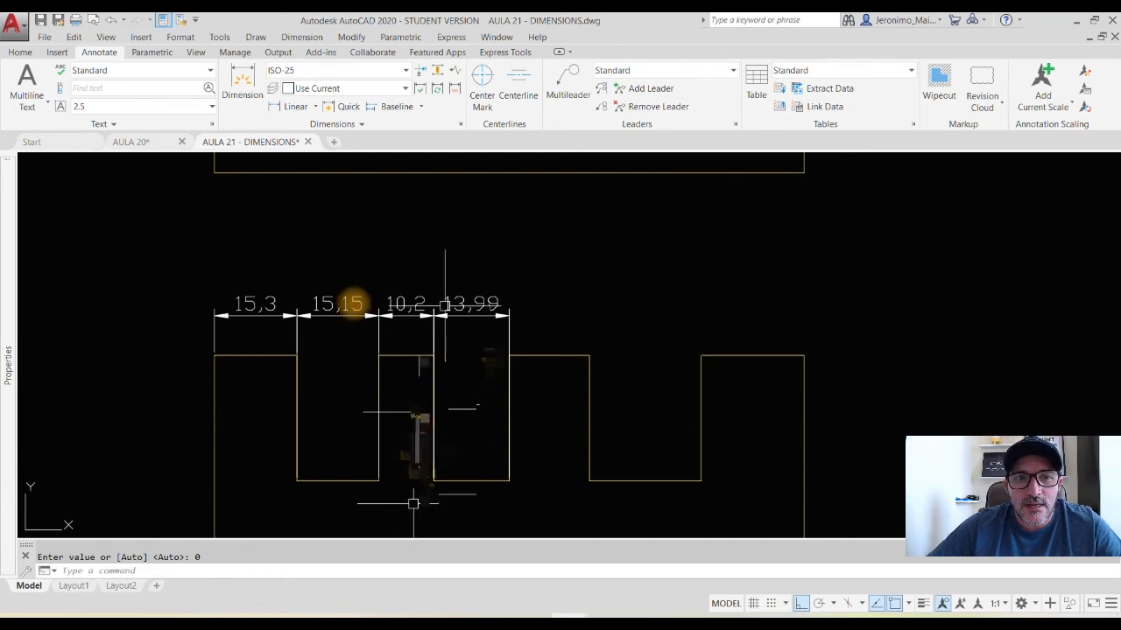
mouse_move(275, 317)
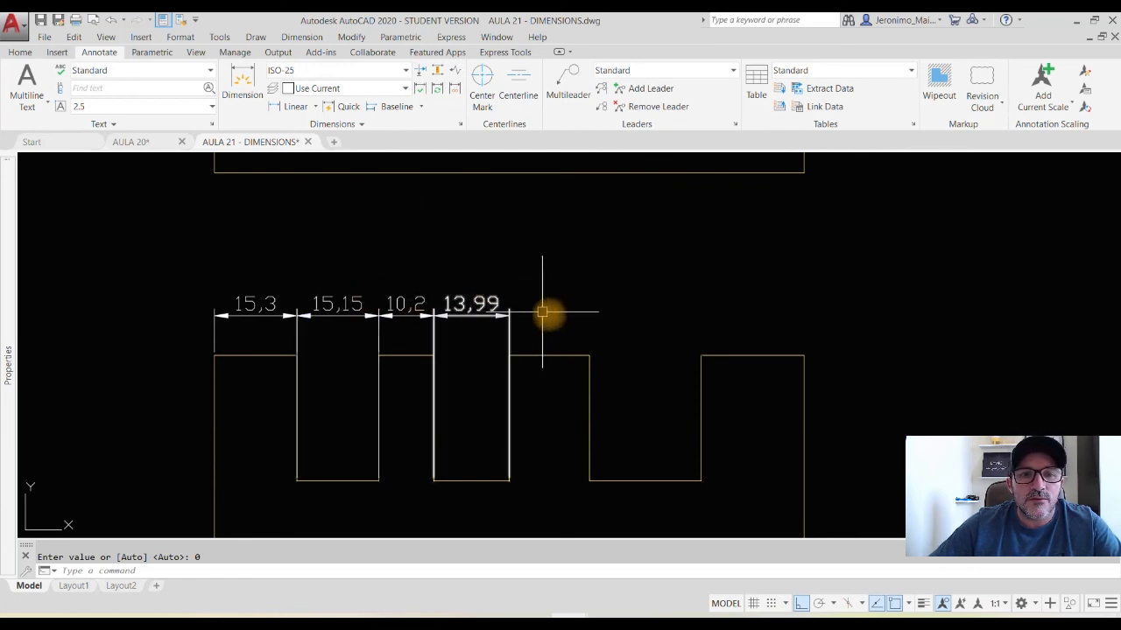
click(560, 333)
click(358, 264)
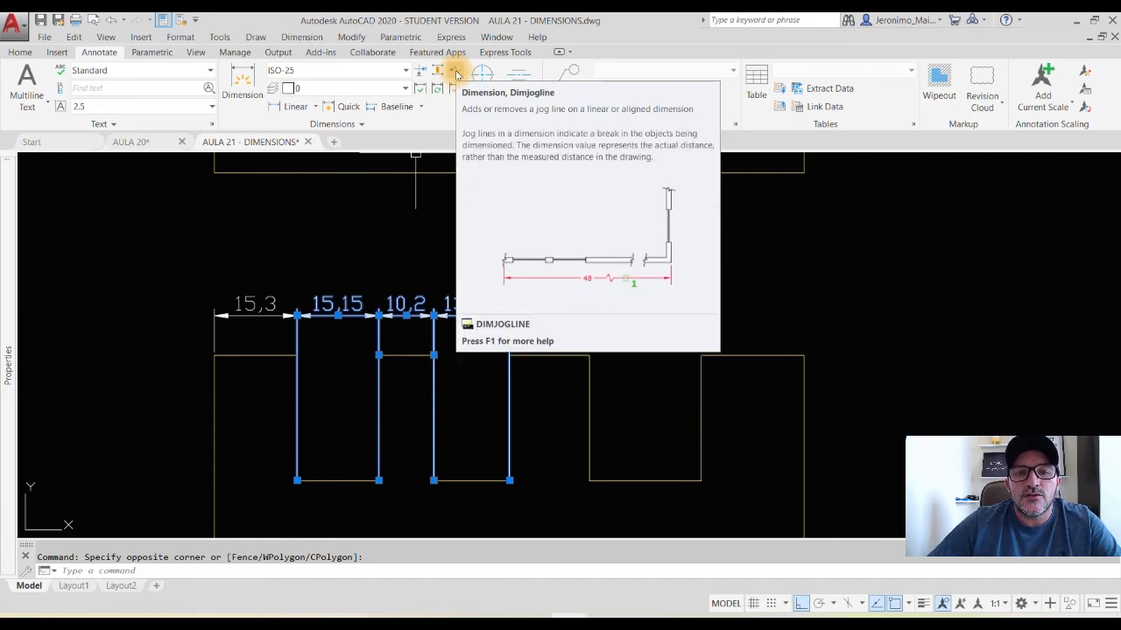
key(Escape)
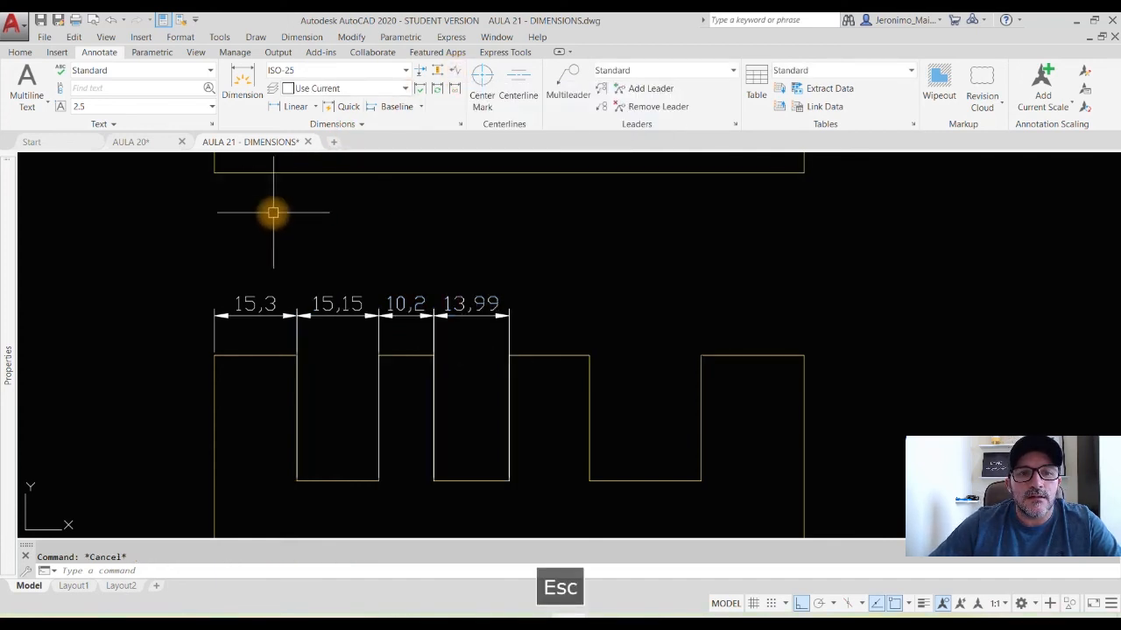
Add a linear dimension to the top edge of the long bar below the combs, placed above it.
scroll(275, 217, down, 5)
scroll(586, 447, up, 5)
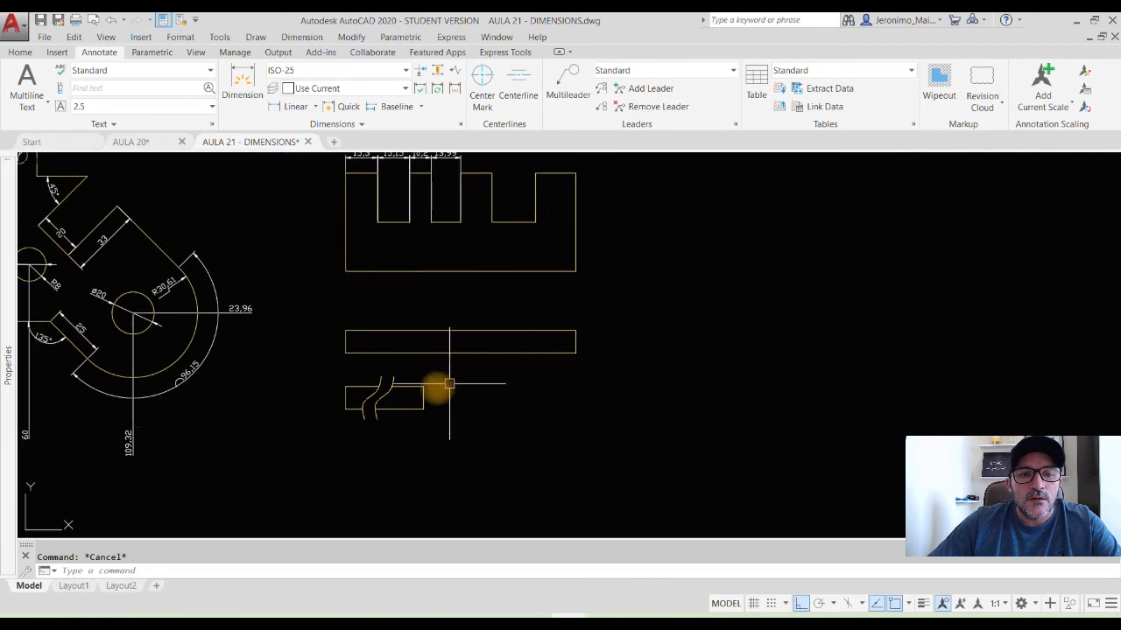
middle_drag(489, 375, 538, 363)
middle_drag(671, 355, 641, 400)
click(281, 111)
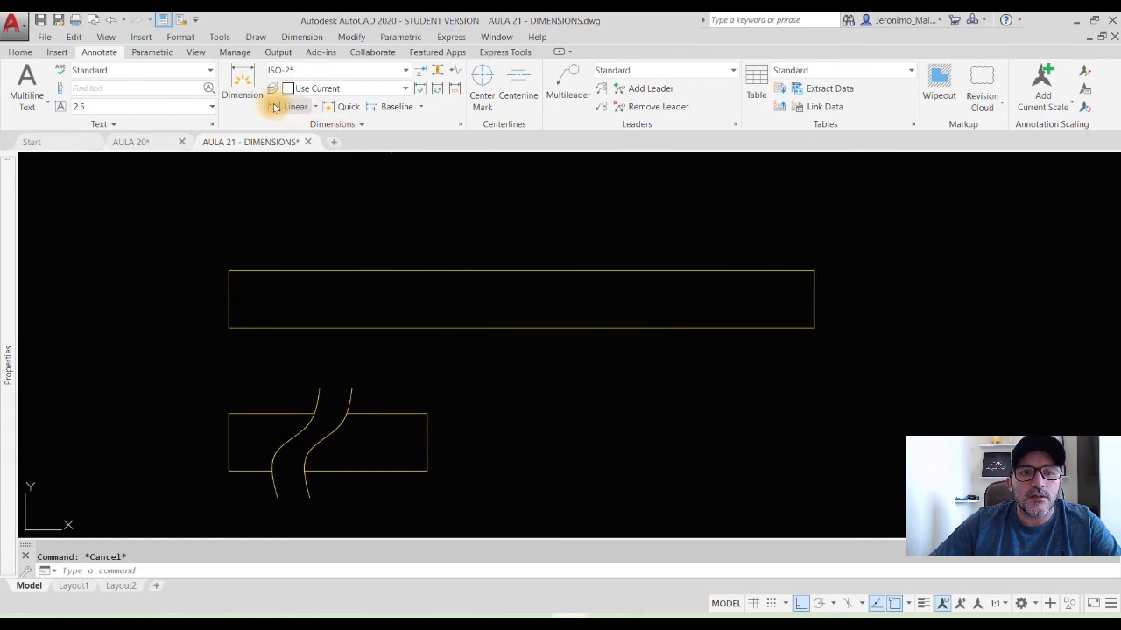
key(Return)
click(465, 271)
click(467, 230)
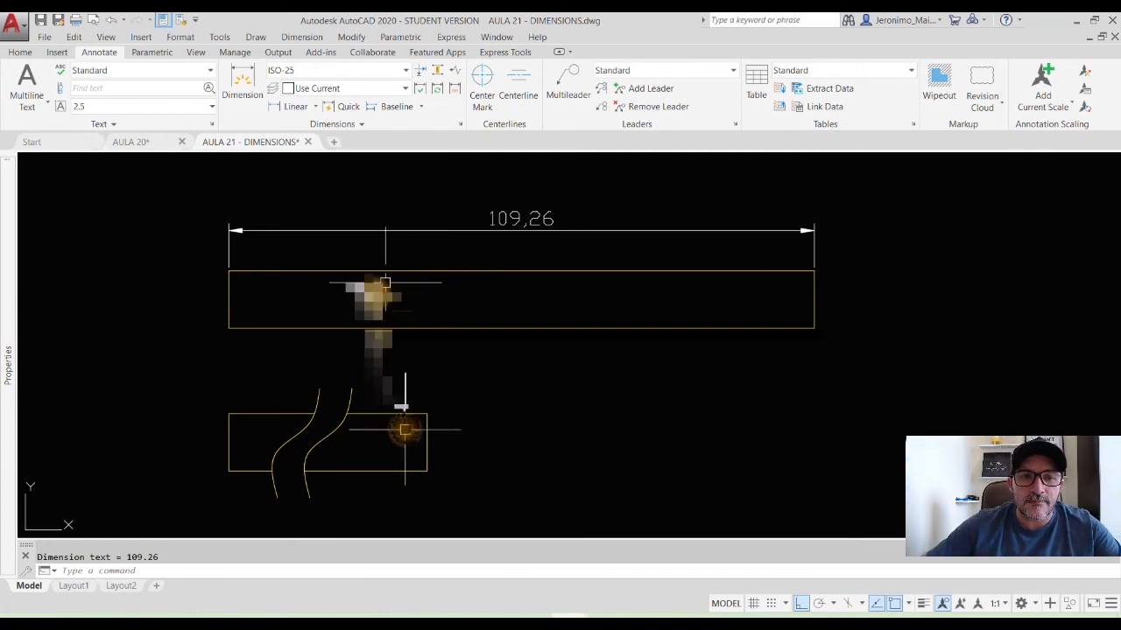
Add a linear dimension across the full bottom width of the broken bar, placed below it.
middle_drag(410, 429, 438, 385)
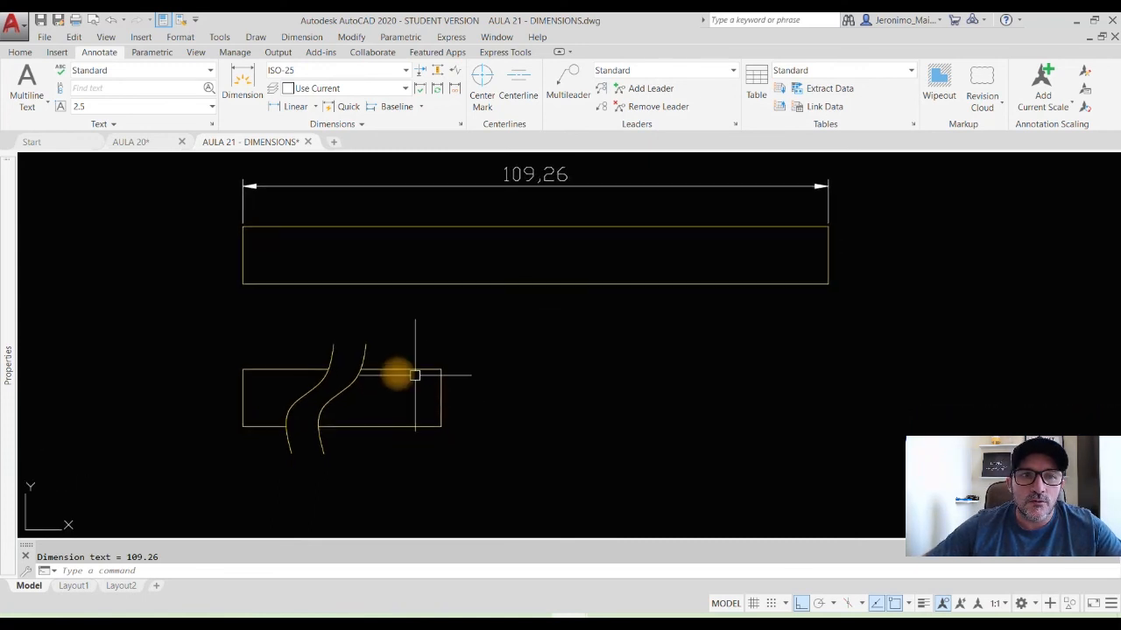
click(293, 106)
click(242, 426)
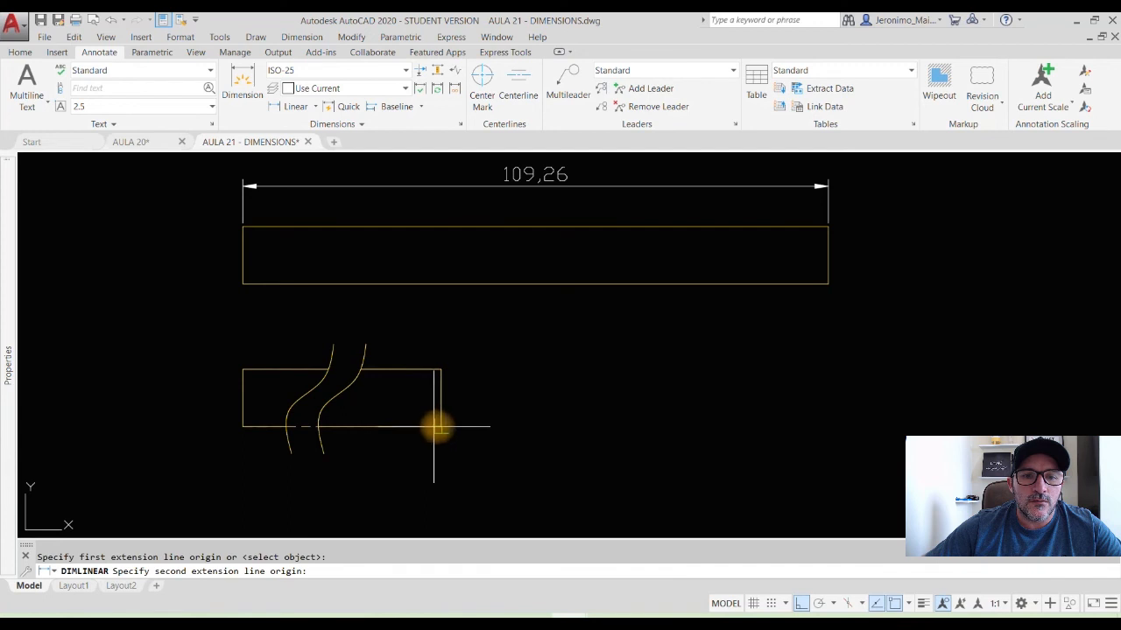
click(441, 426)
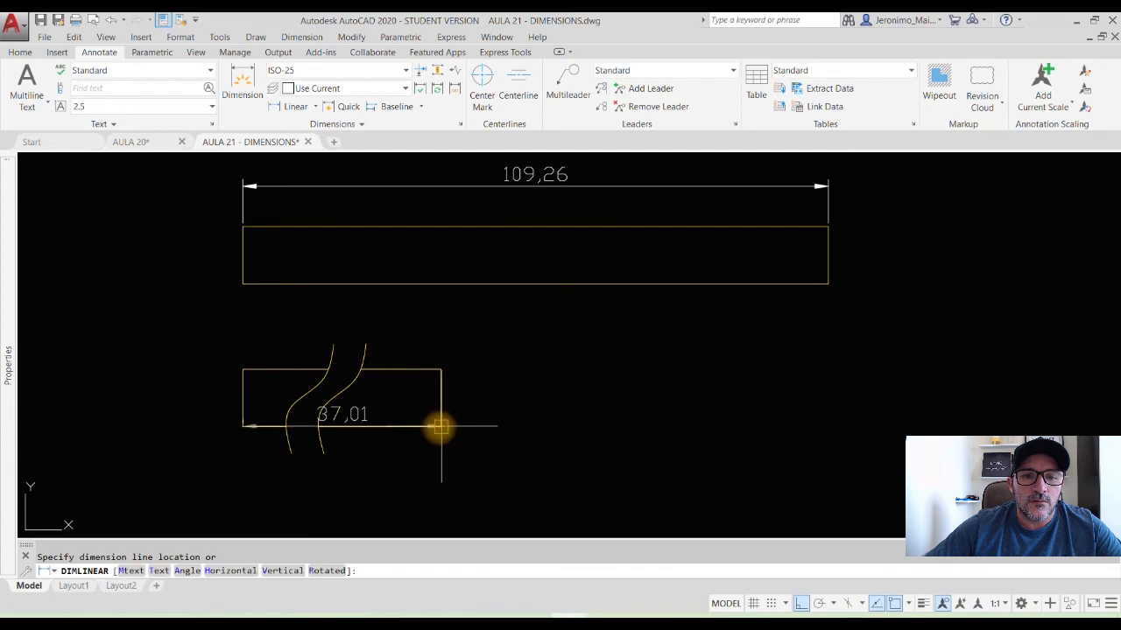
click(399, 496)
Right-justify the text of the broken bar's dimension.
mouse_move(345, 435)
middle_down()
mouse_move(326, 382)
mouse_move(349, 430)
middle_up()
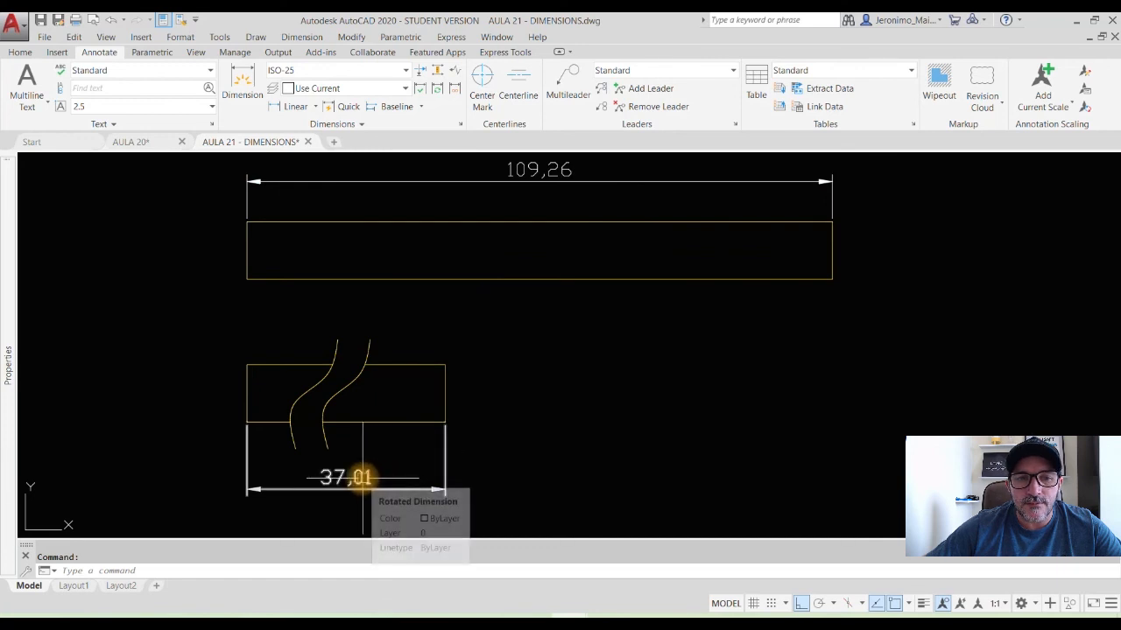
click(350, 479)
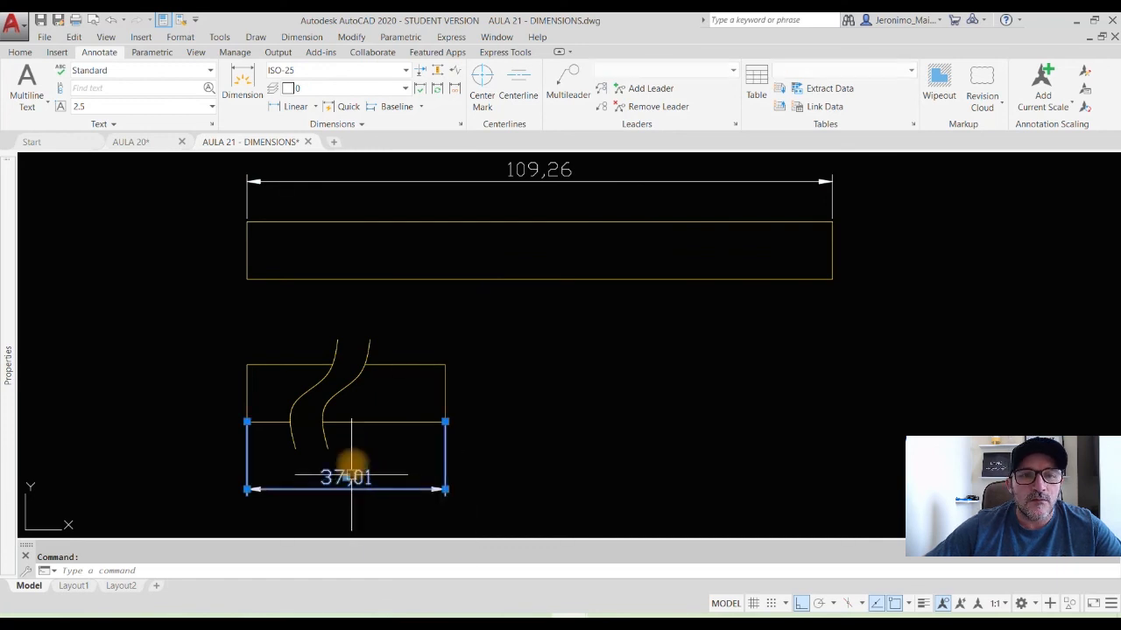
click(337, 124)
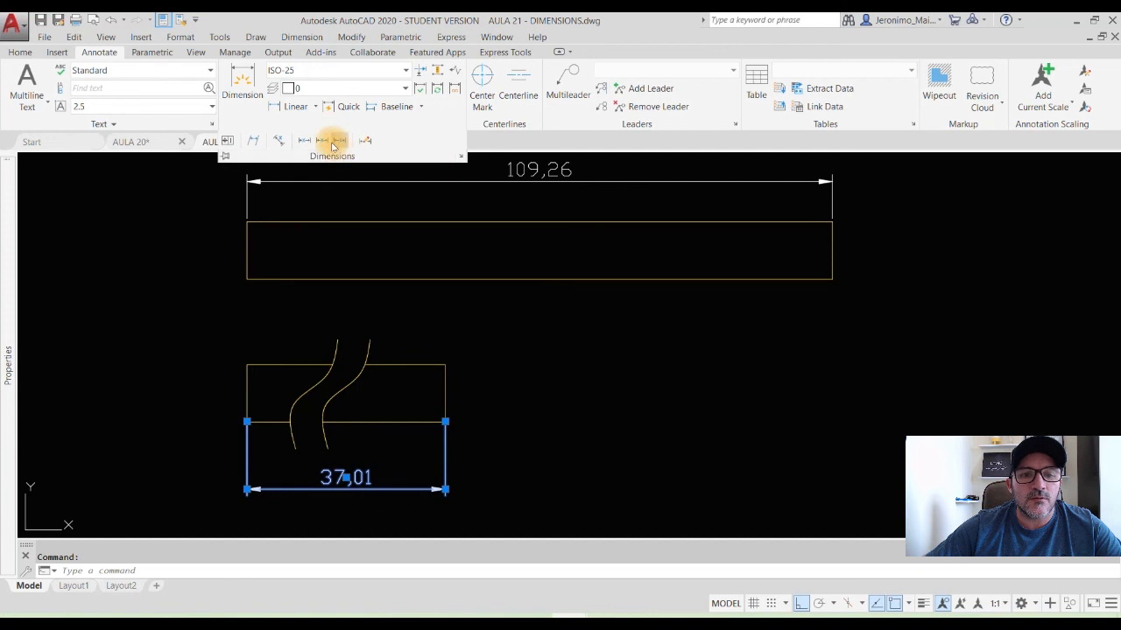
click(328, 140)
click(358, 477)
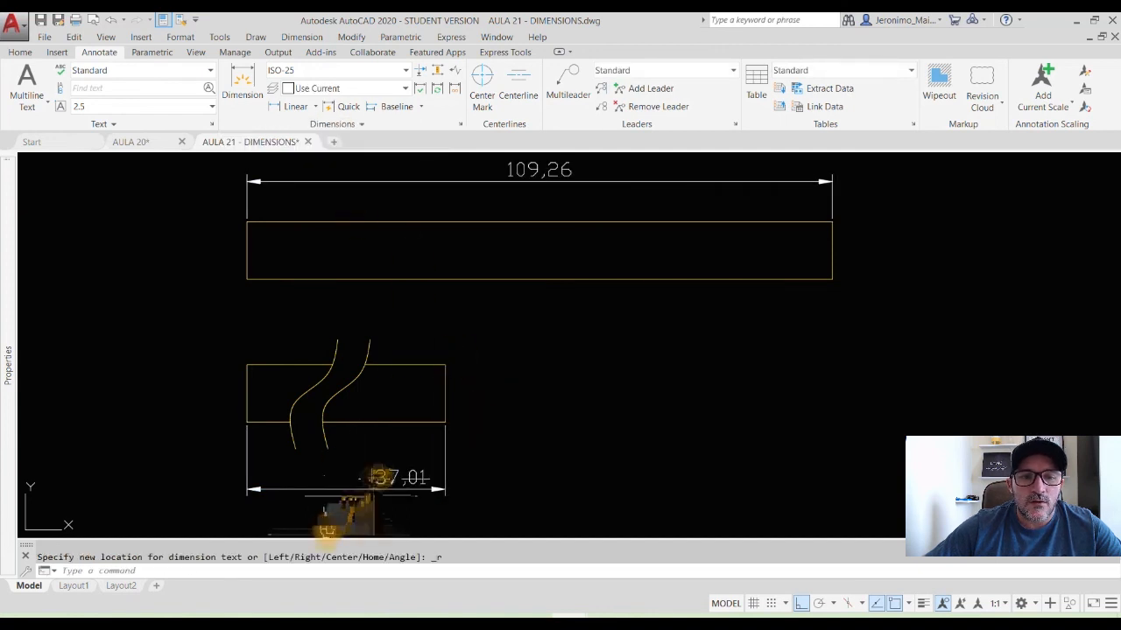
Replace the broken bar's dimension text with 109,26 and finish text editing.
double_click(388, 477)
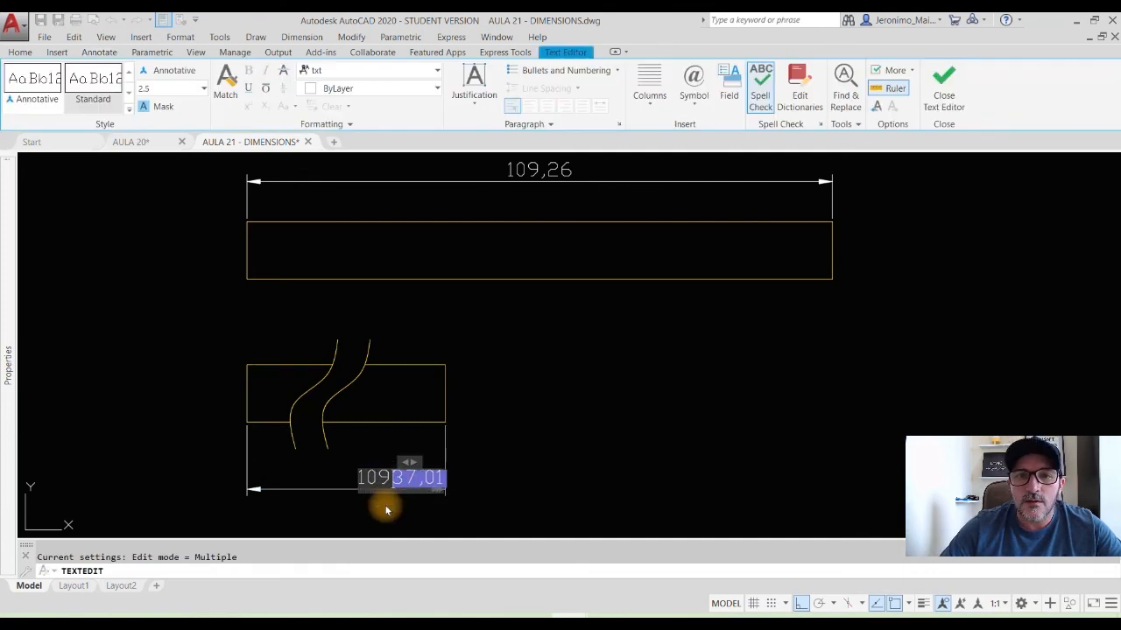
text(109,26)
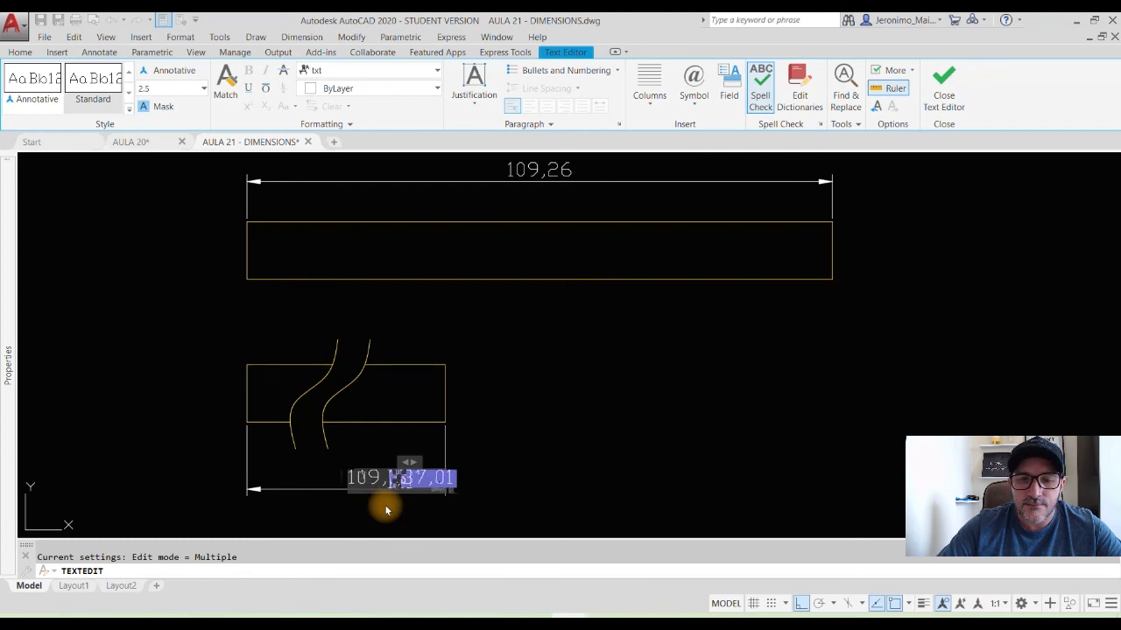
key(Delete)
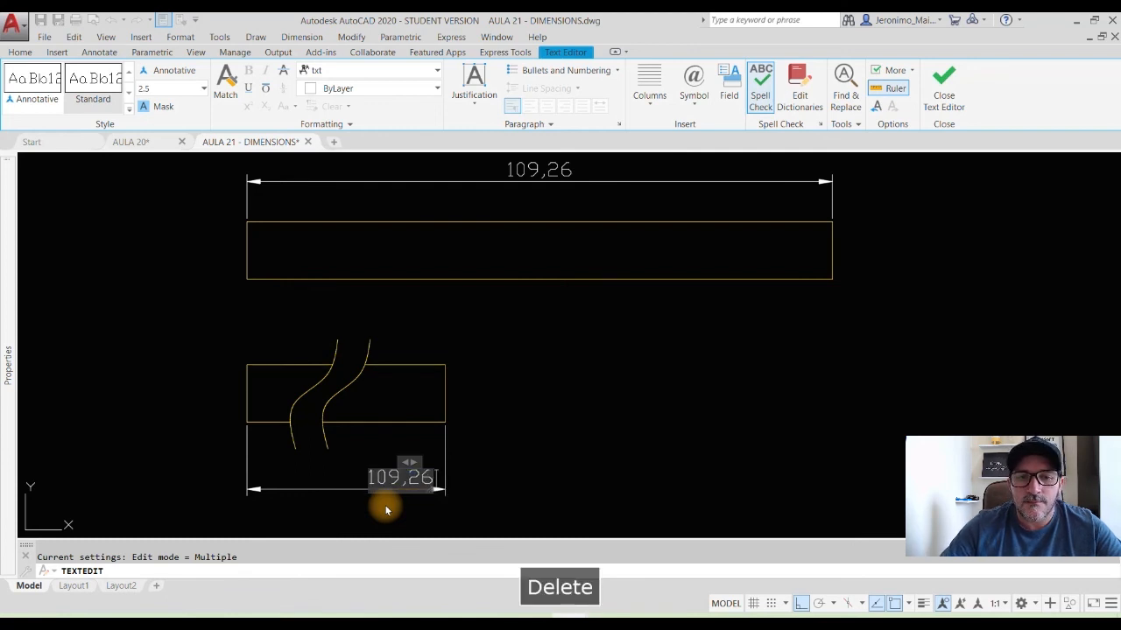
key(Return)
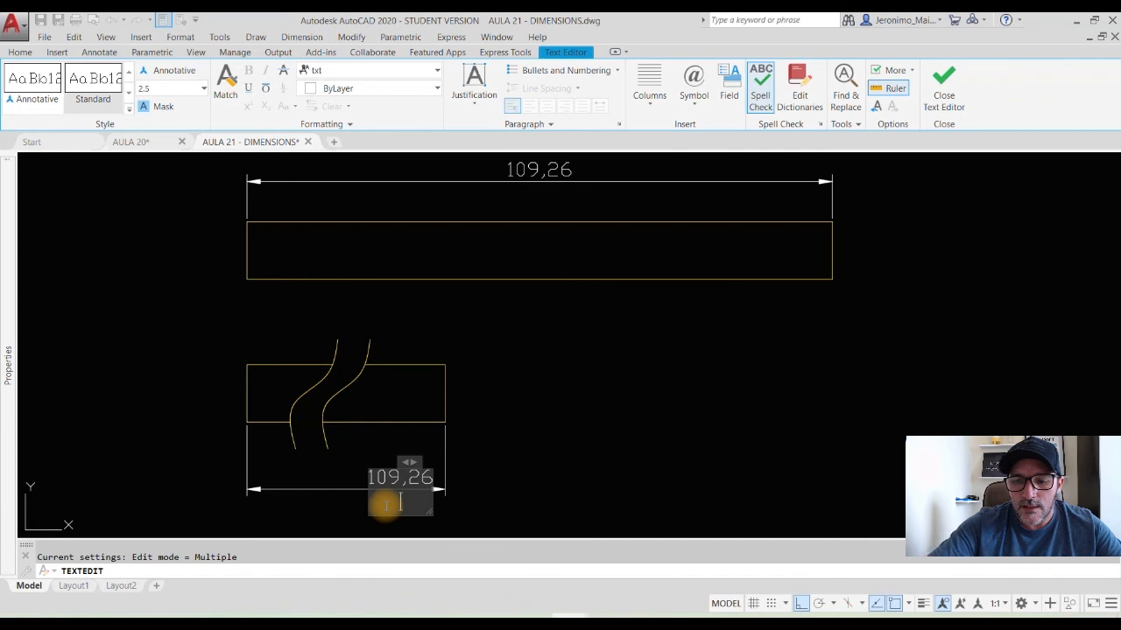
key(BackSpace)
click(503, 473)
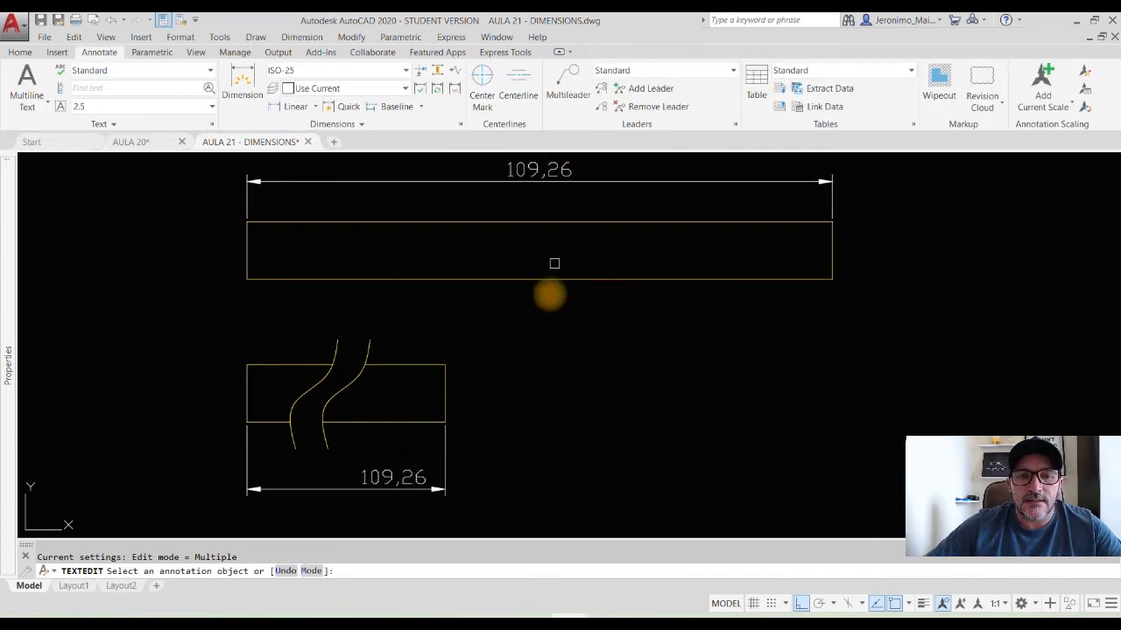
key(Return)
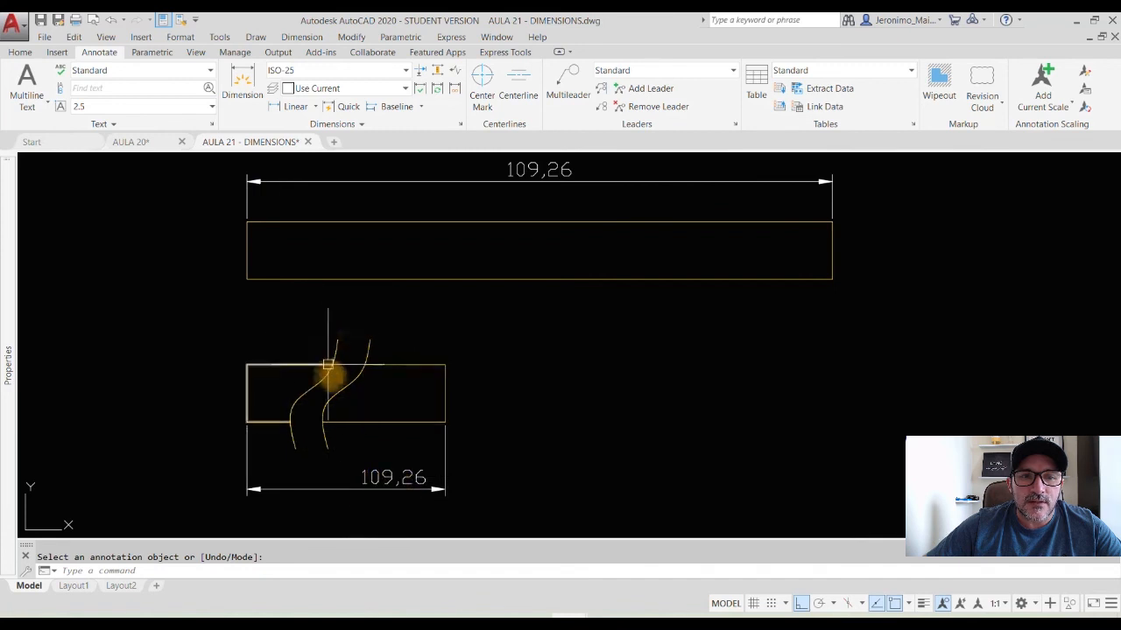
Add a jog line to the broken bar's dimension with DIMJOGLINE, near its left arrowhead.
click(459, 76)
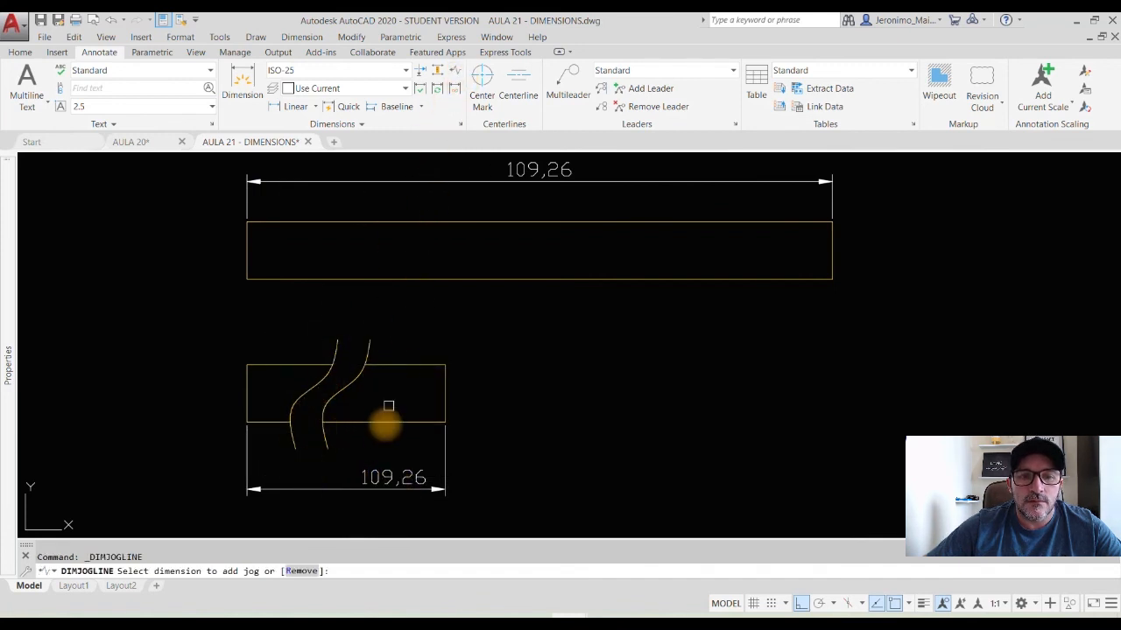
click(350, 486)
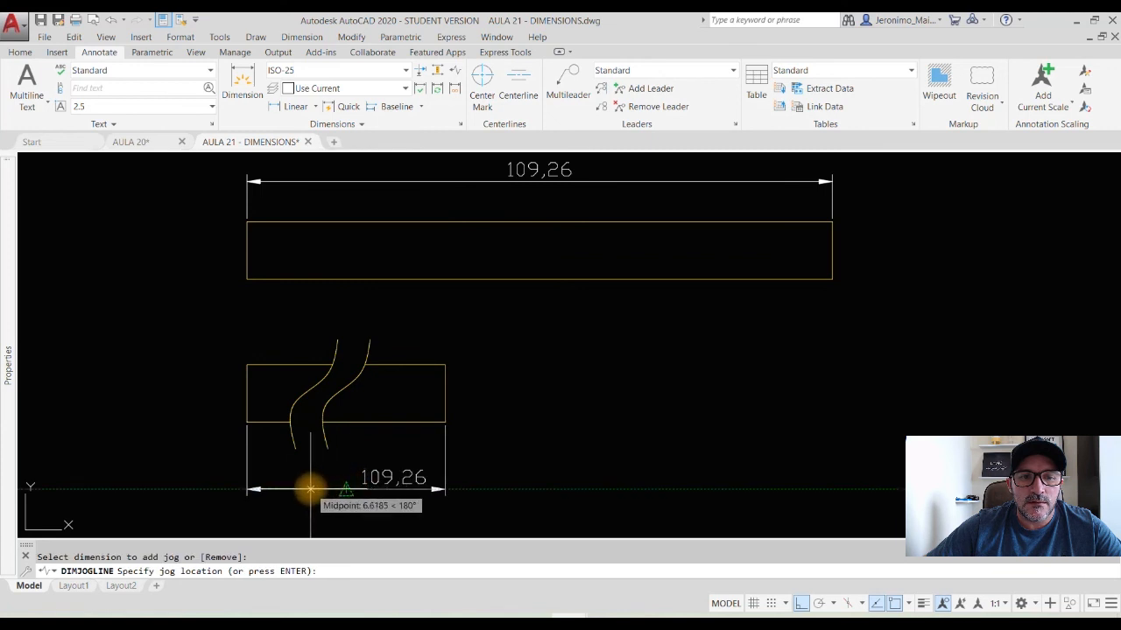
click(258, 514)
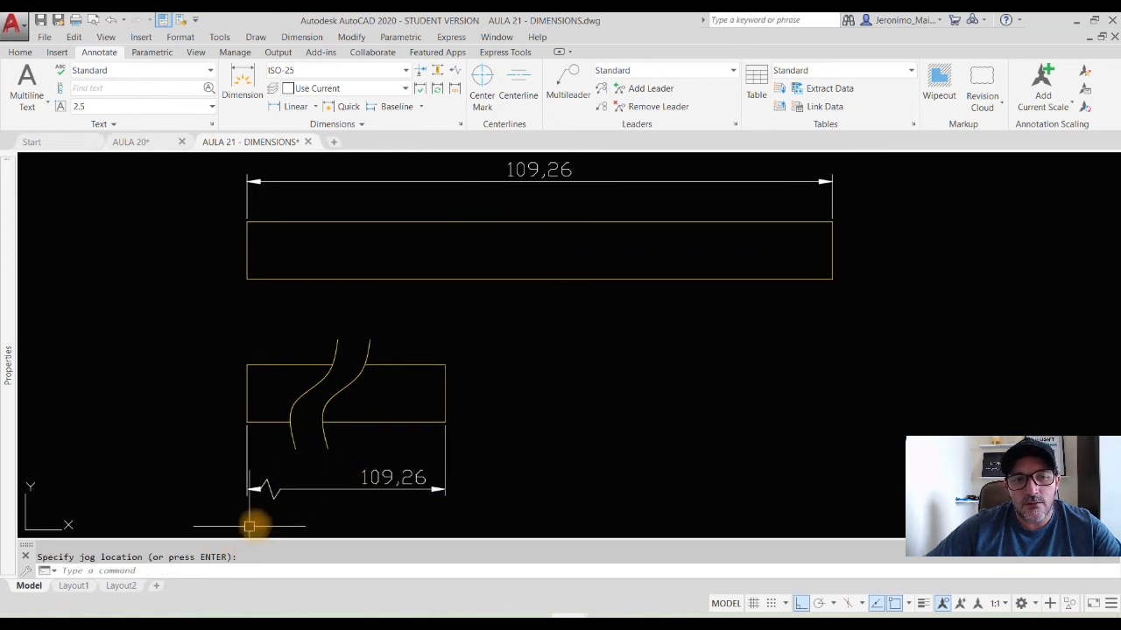
Move the jog symbol along the broken bar's dimension line so it sits beneath the break curves.
click(279, 496)
click(270, 489)
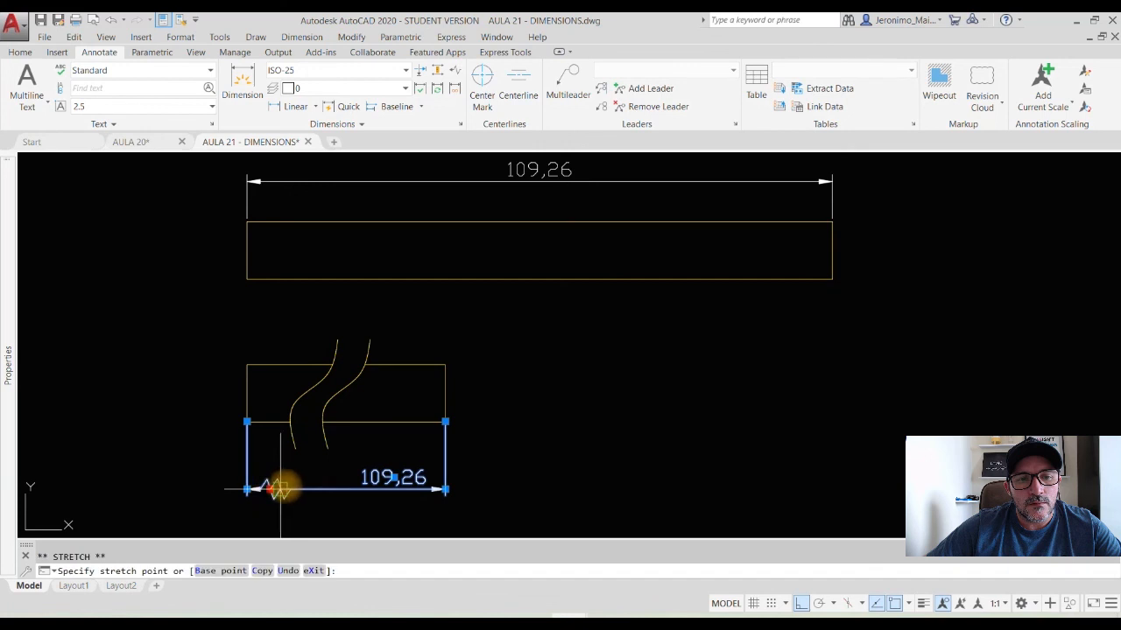
scroll(308, 477, up, 4)
scroll(308, 477, up, 2)
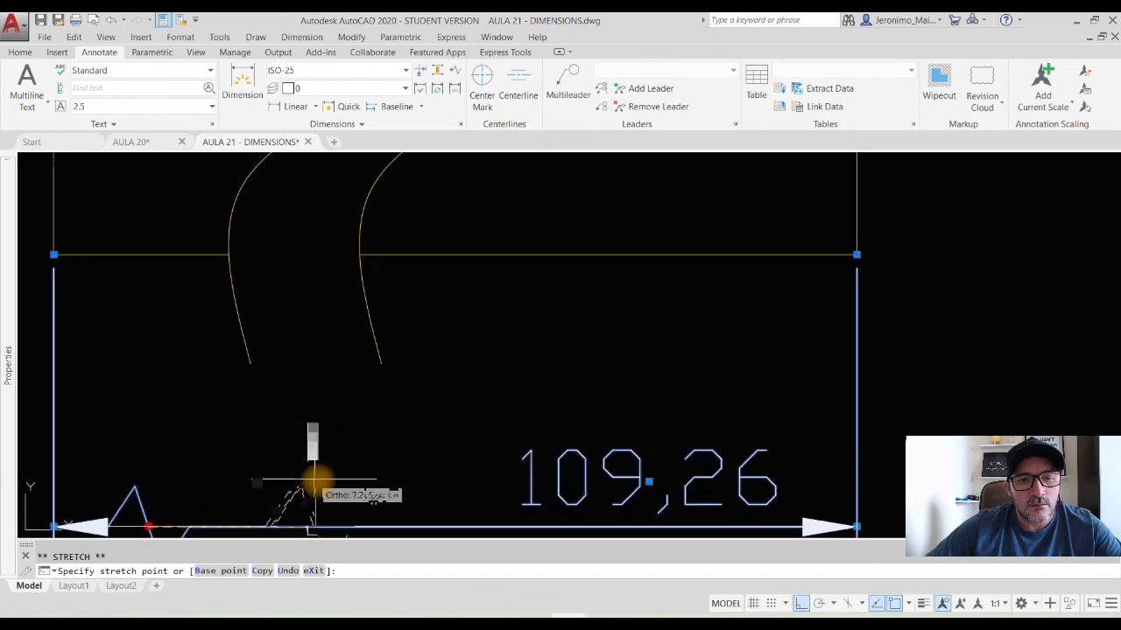
click(313, 460)
scroll(315, 450, down, 4)
key(Escape)
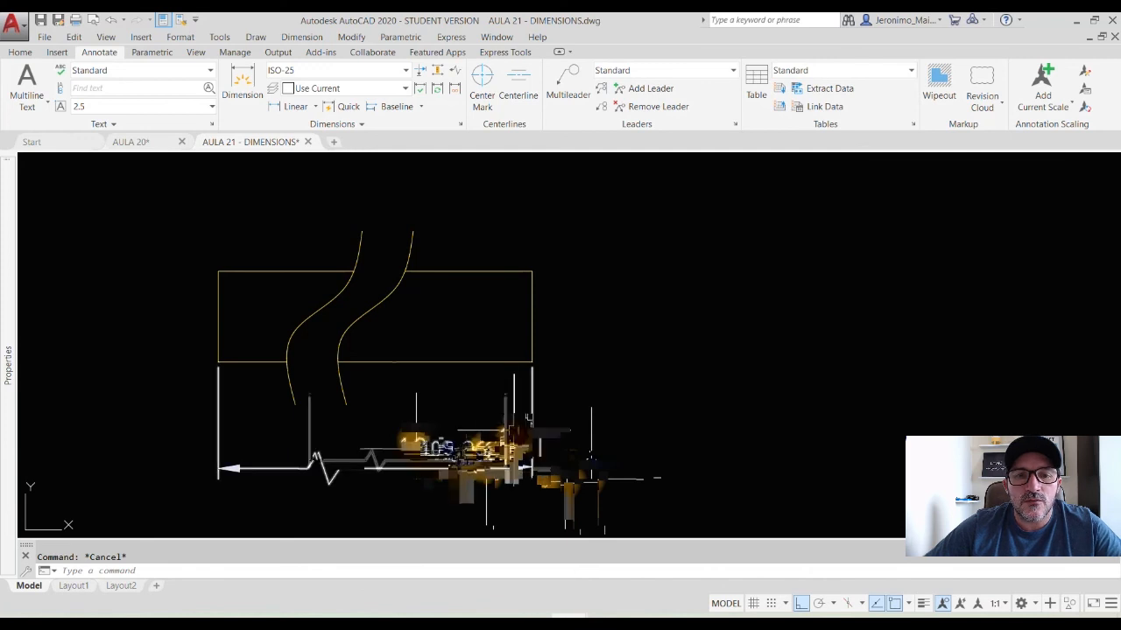
Review the finished dimensions on the plate, the combs and both bars across the whole drawing.
scroll(605, 478, down, 2)
middle_drag(615, 371, 527, 402)
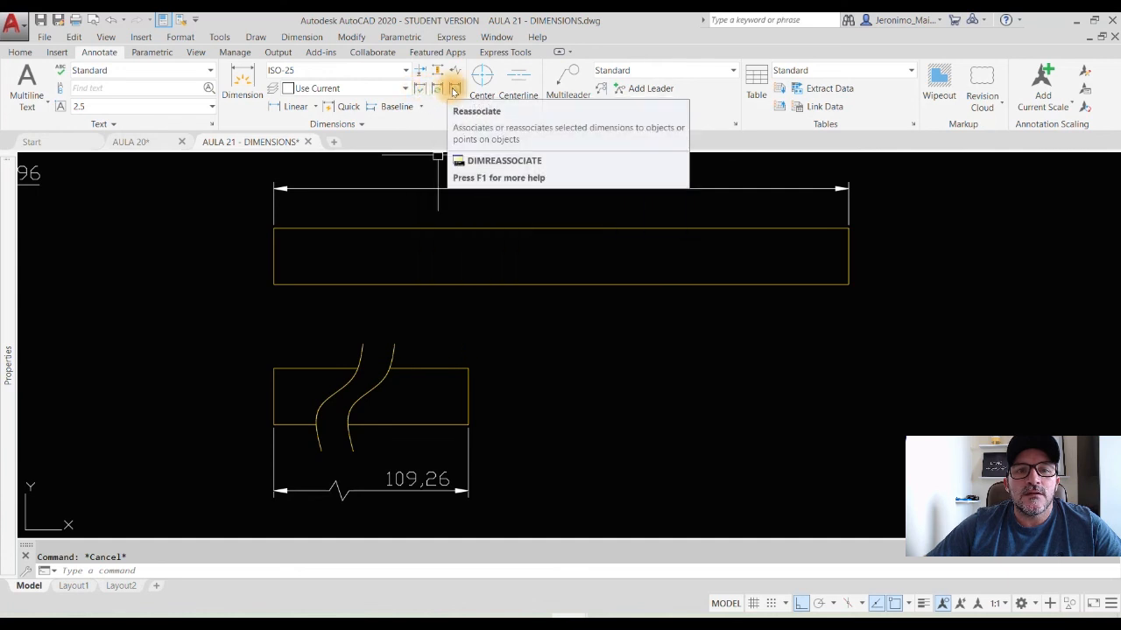
scroll(555, 338, down, 3)
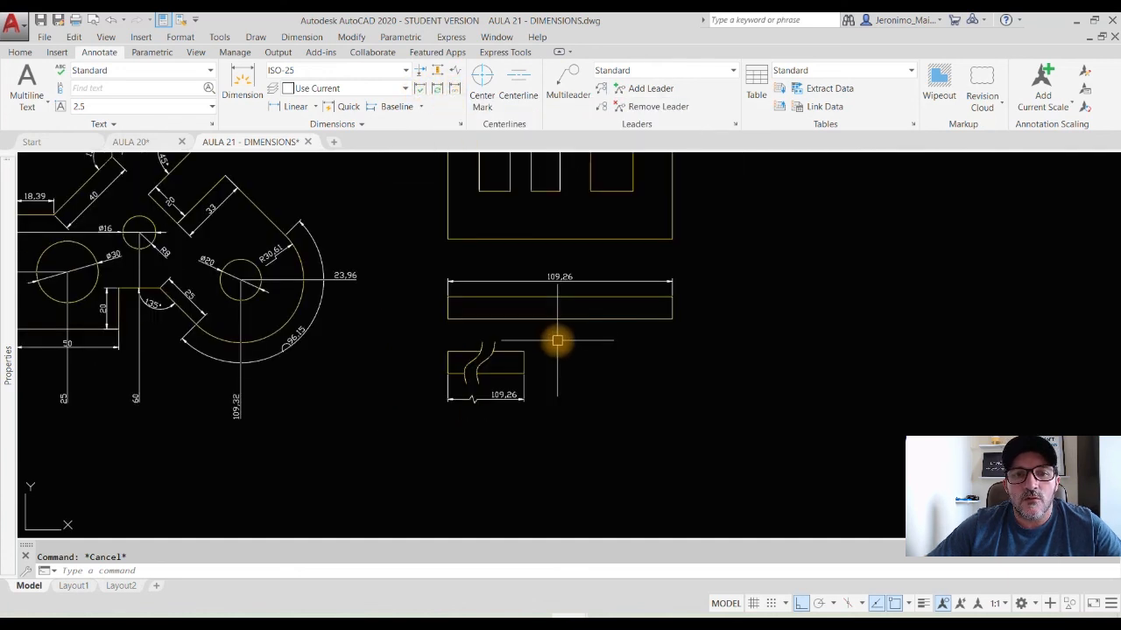
middle_drag(557, 341, 678, 446)
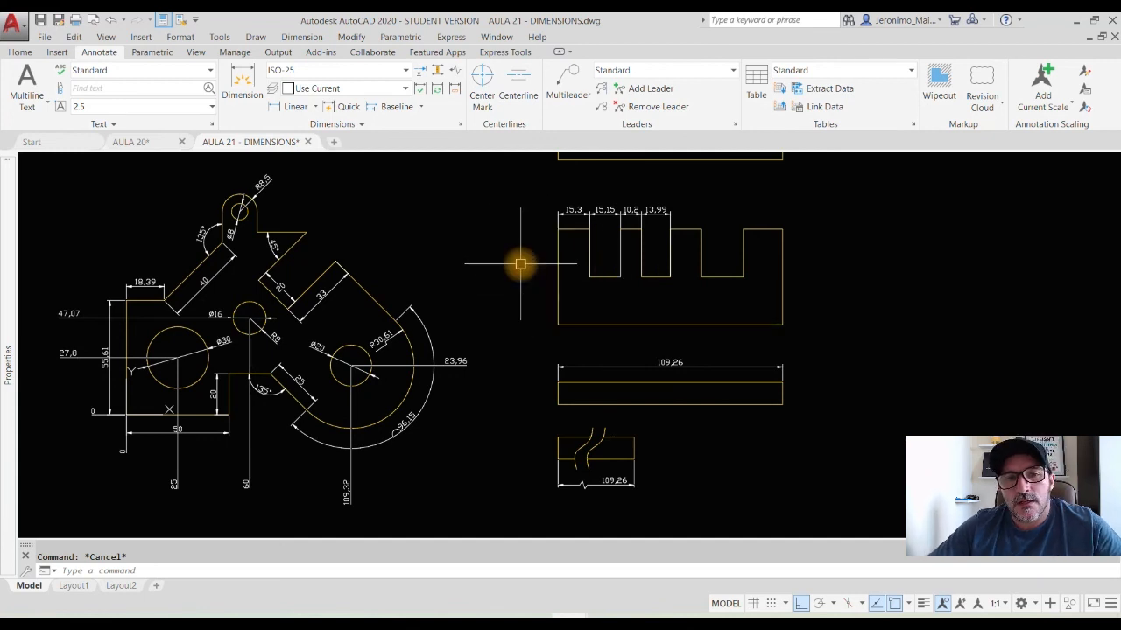
scroll(520, 264, down, 5)
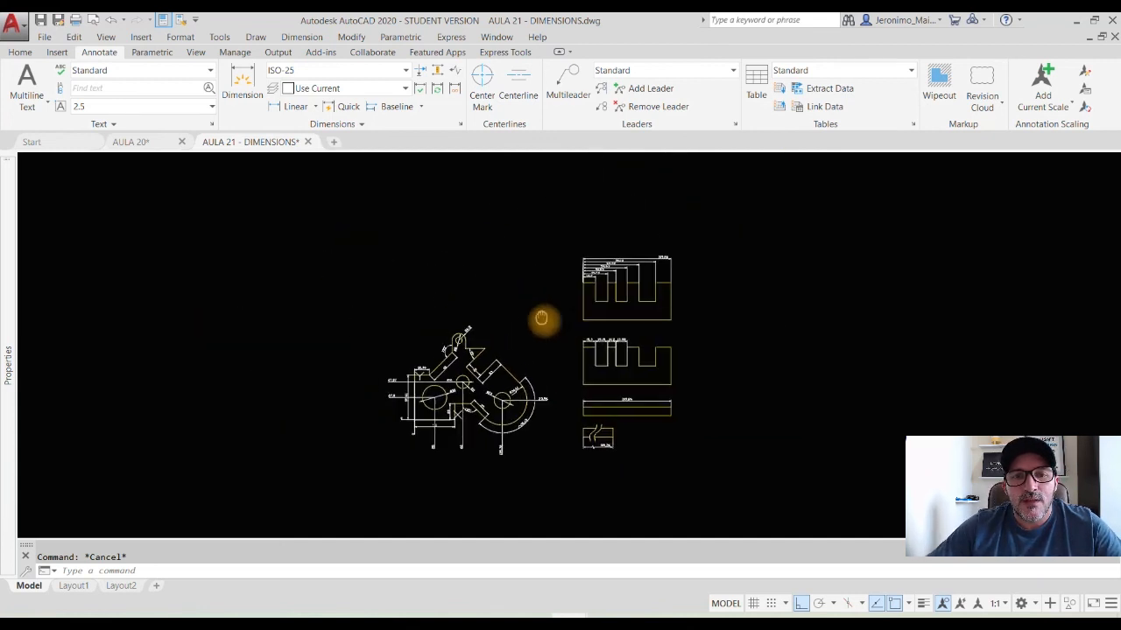
scroll(573, 343, up, 2)
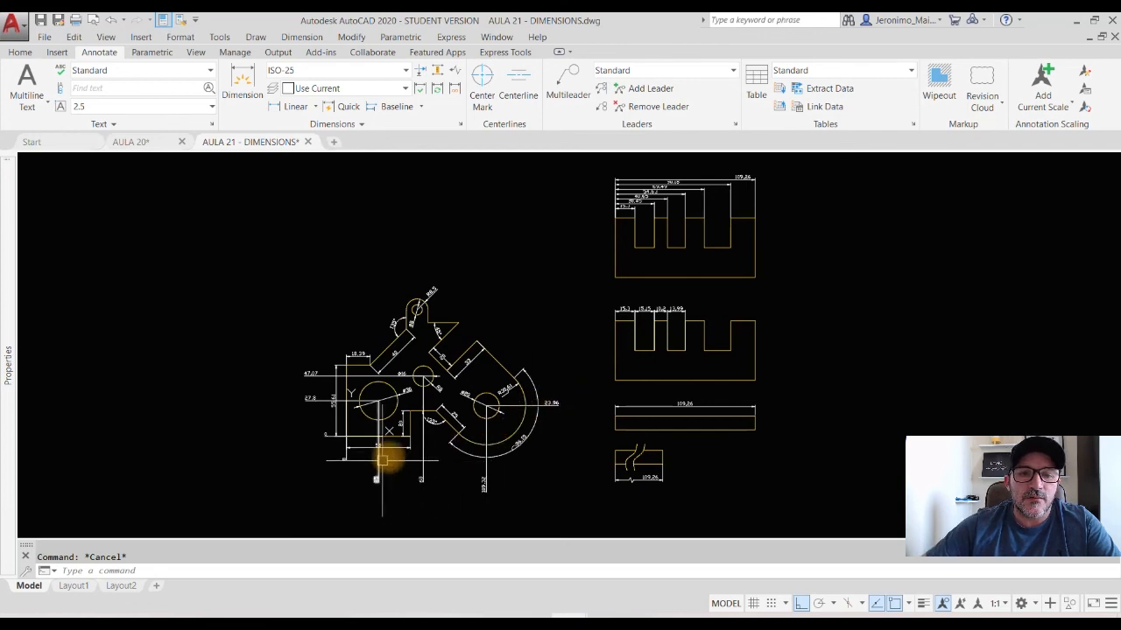
scroll(396, 426, up, 5)
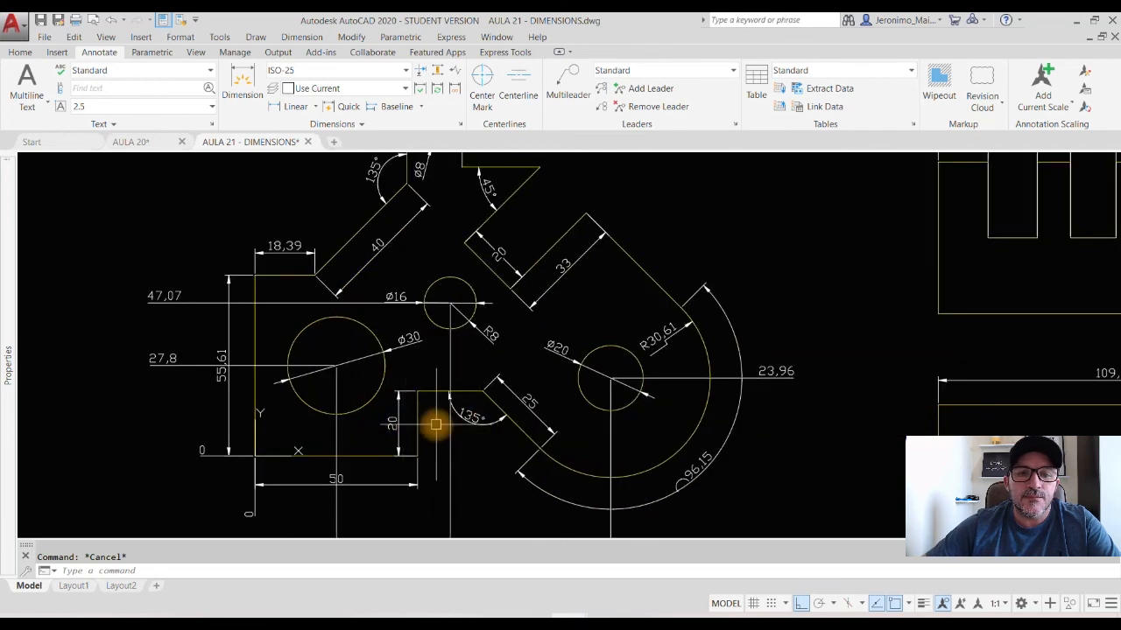
scroll(532, 412, down, 4)
scroll(569, 371, up, 1)
scroll(569, 371, down, 3)
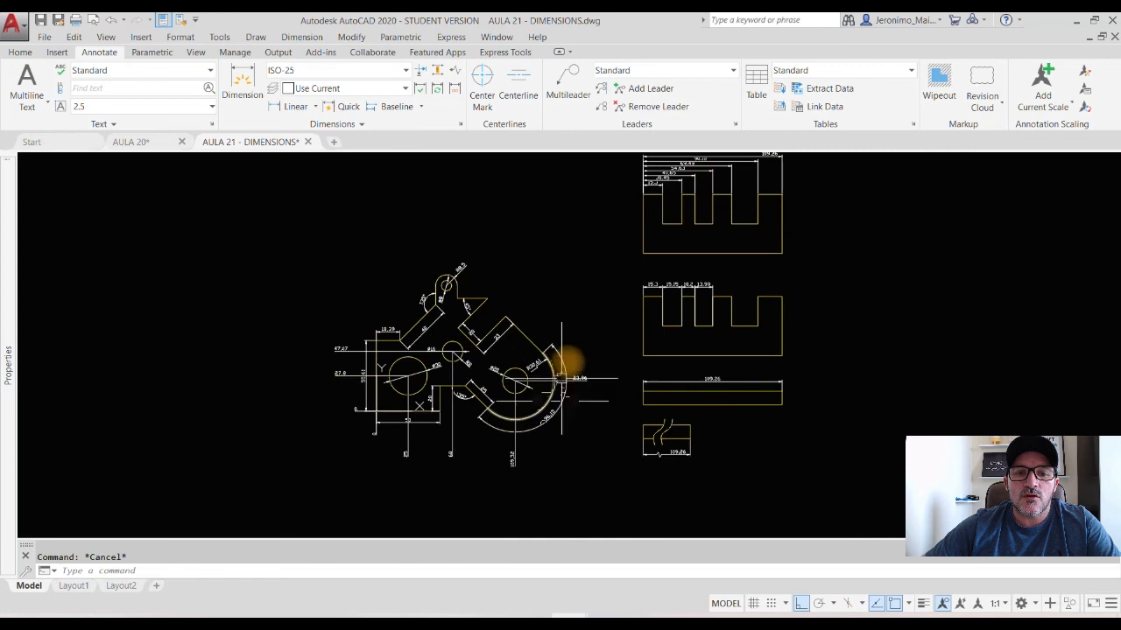